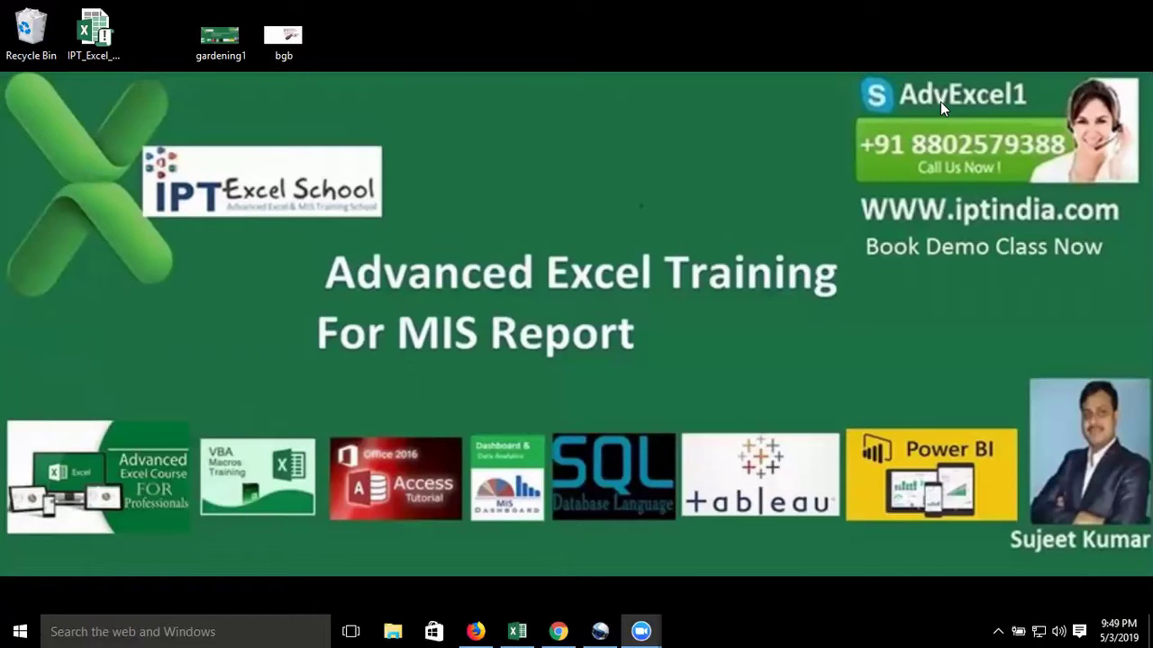
Bring up the Excel workbook and launch the Visual Basic editor from the Developer tab
click(531, 629)
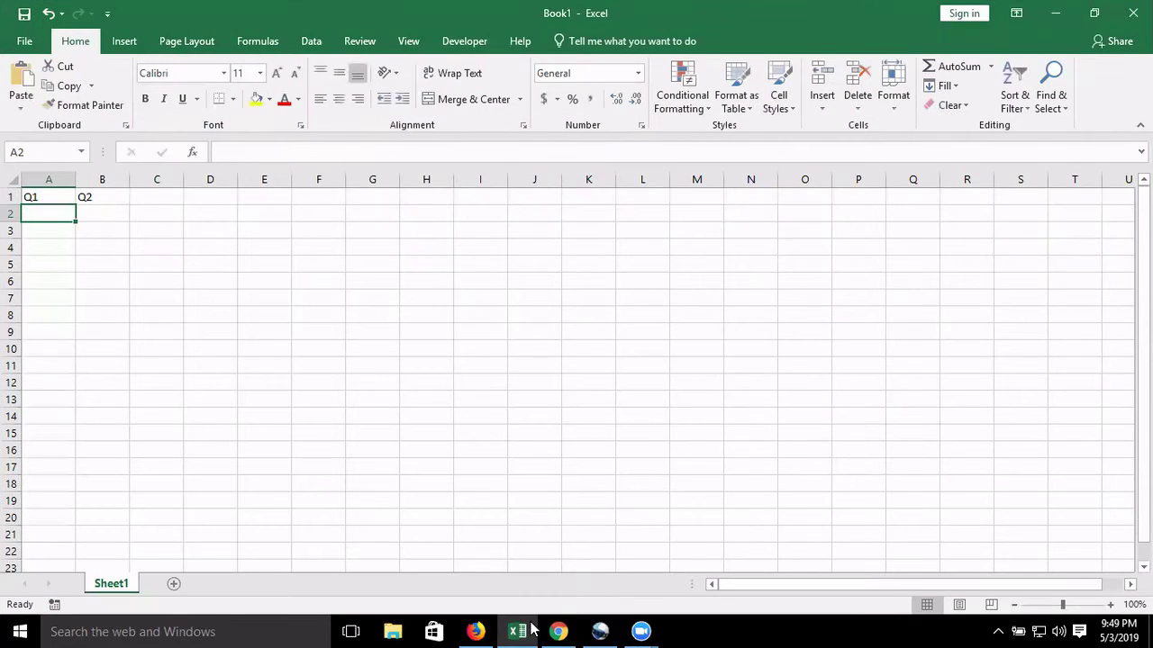
click(311, 42)
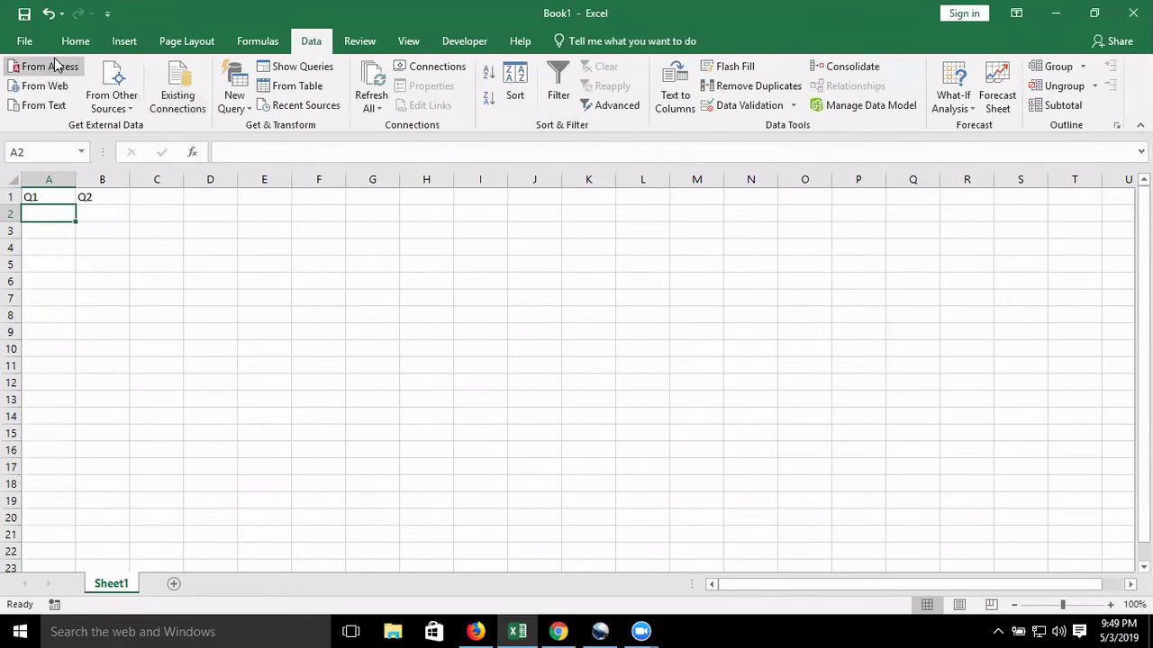
click(449, 50)
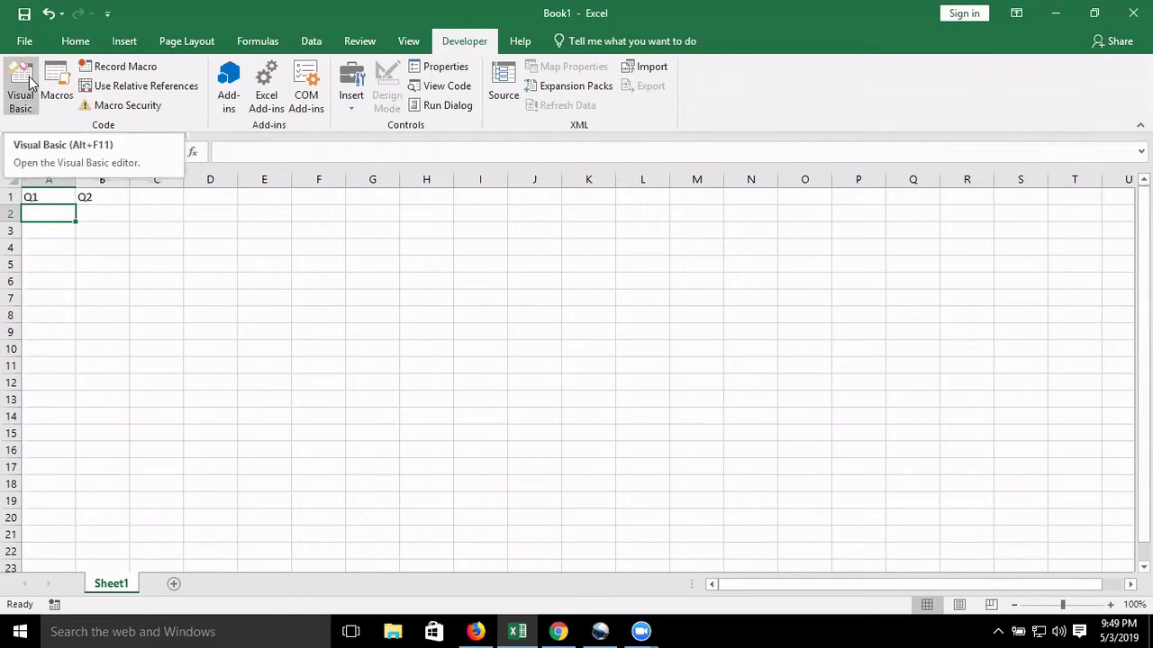
click(30, 81)
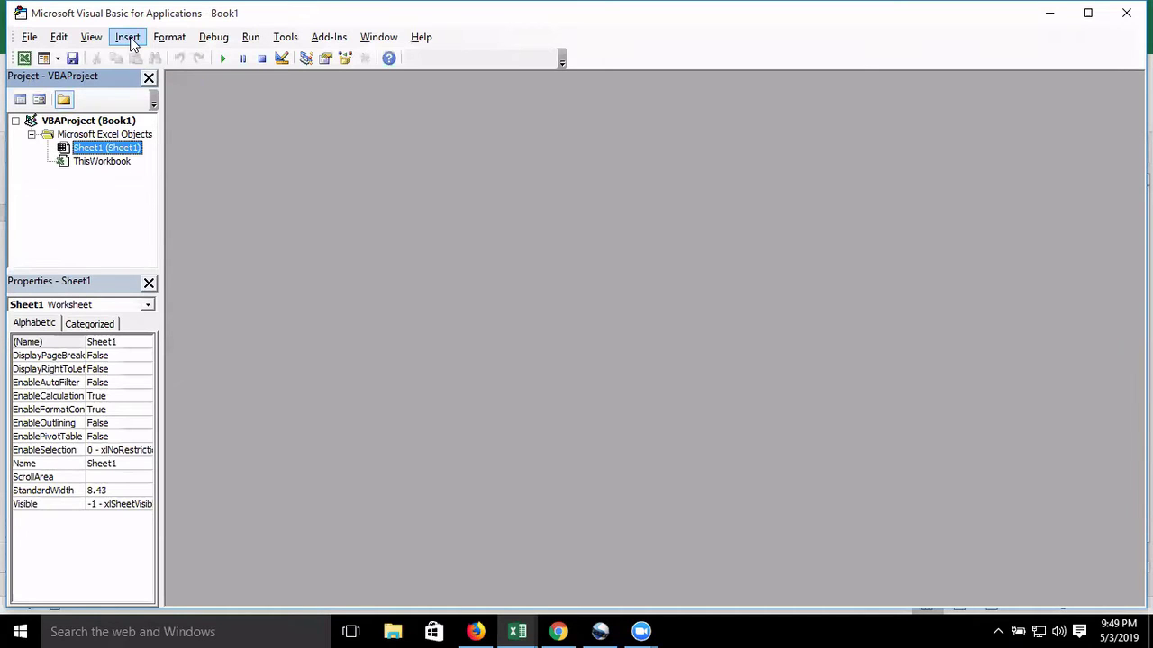
Insert a new module, maximize its code window, and create an empty Sub rr() procedure
click(129, 40)
click(148, 94)
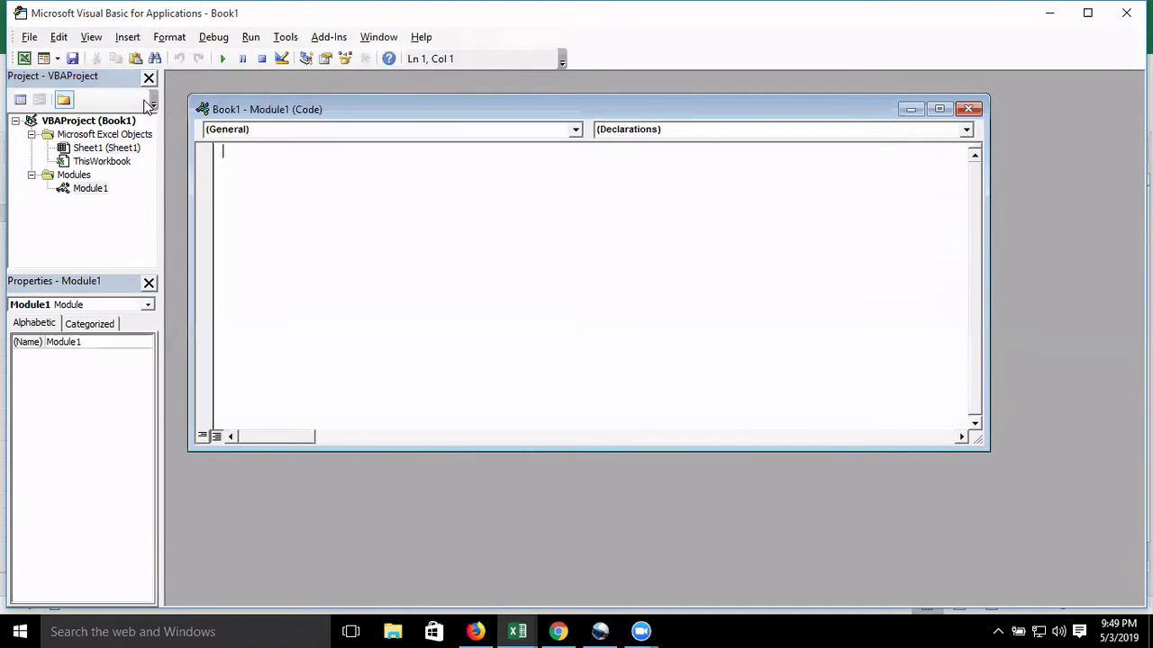
double_click(295, 117)
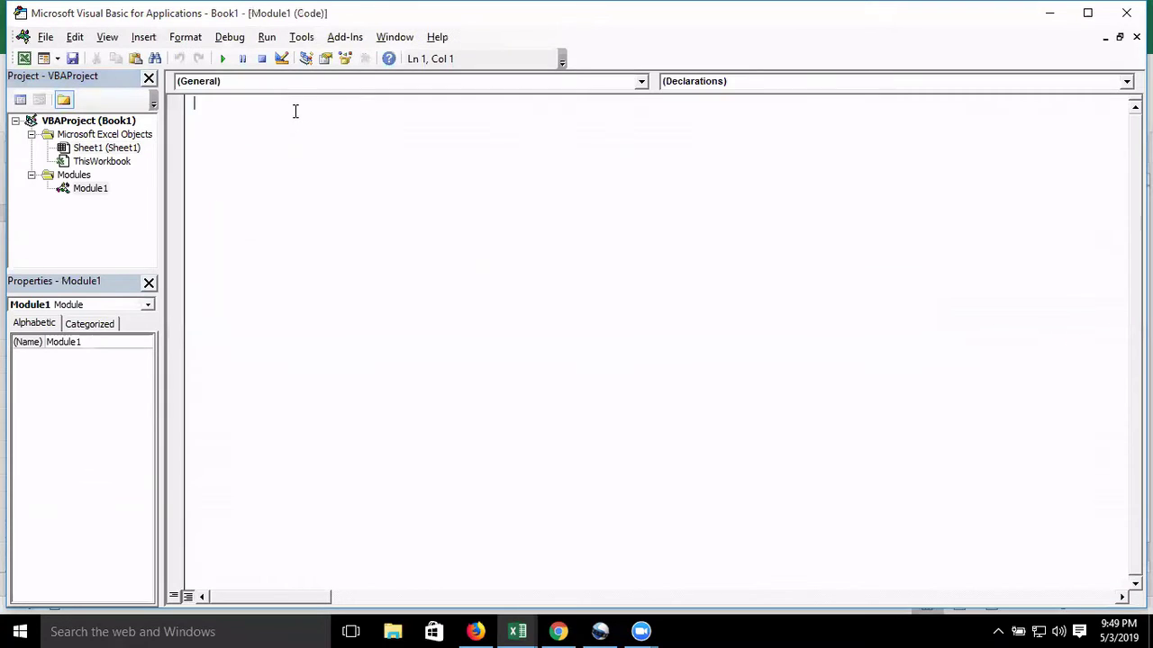
text(sub )
text(rr)
text(())
key(Return)
key(Return)
key(Return)
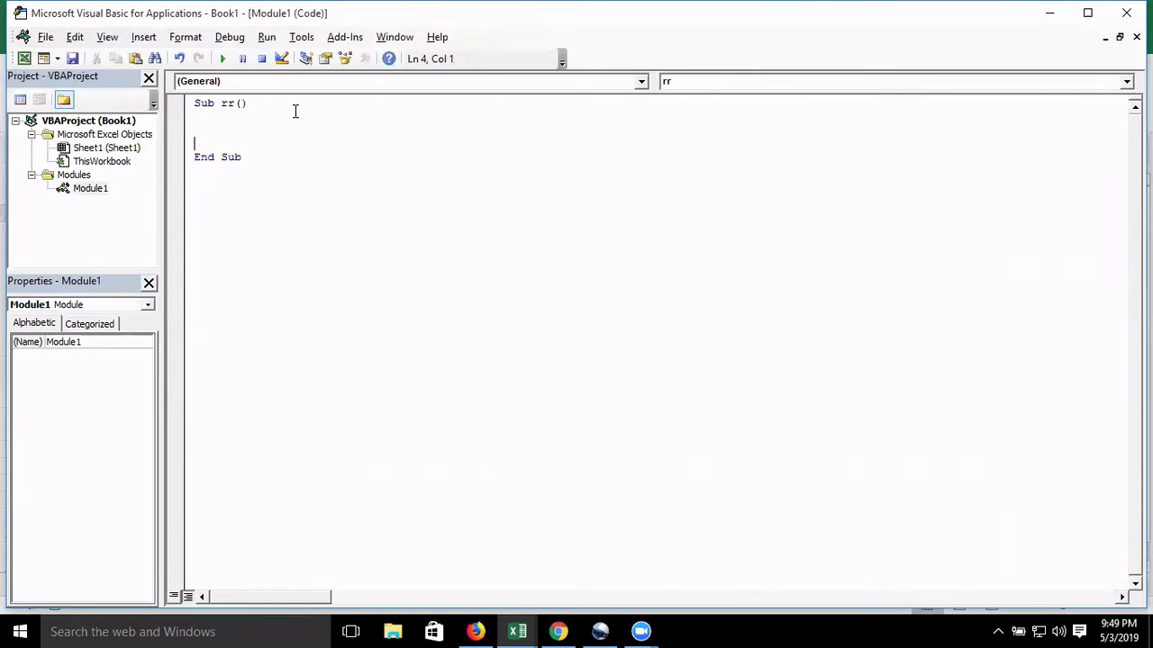
key(alt+F11)
Enter Q1 values 85, 25, 63, 25, 52 and 65 in A2:A7, correcting 256 to 65
text(85 25)
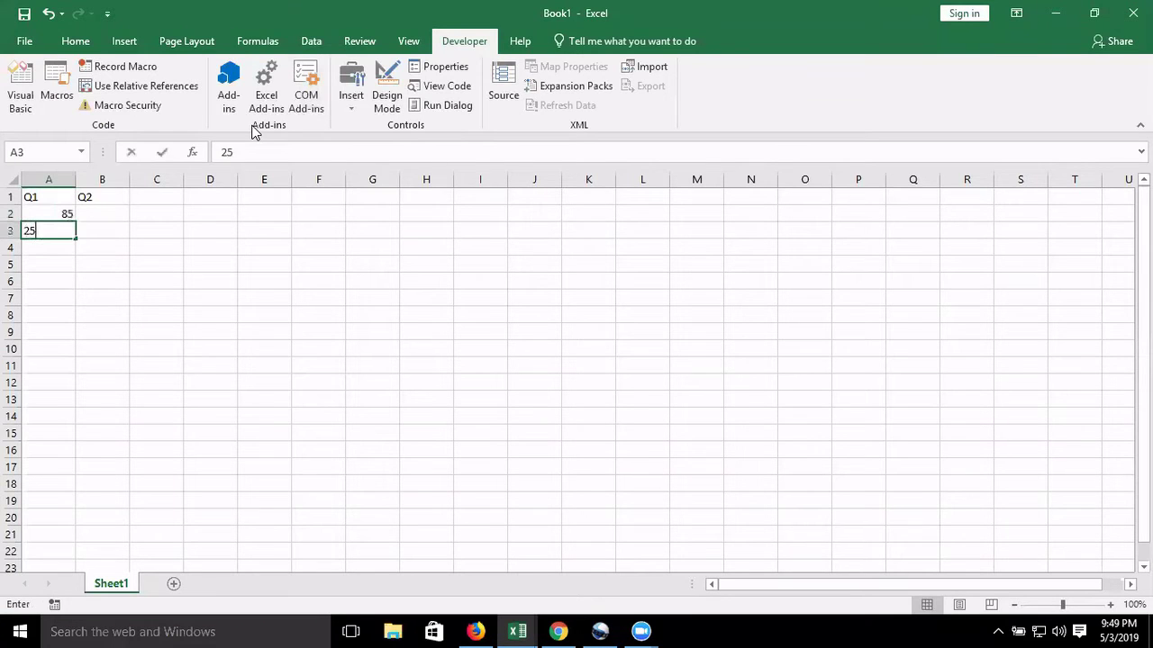
text( 63 25)
key(Return)
text(52)
key(Return)
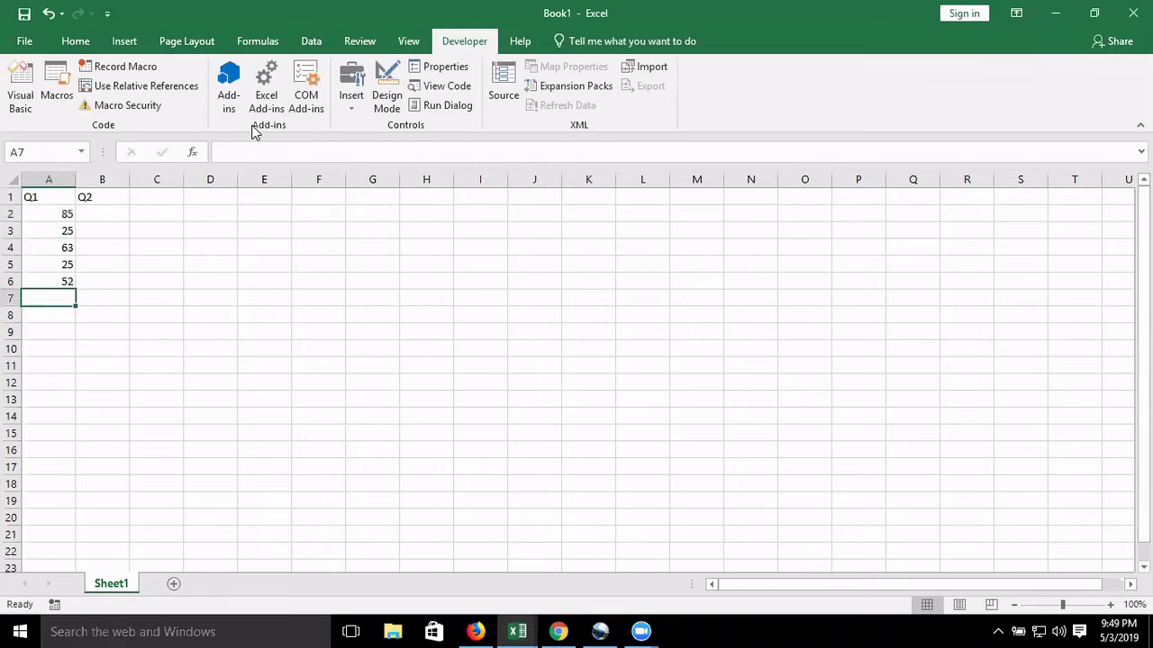
text(256)
key(Return)
key(Up)
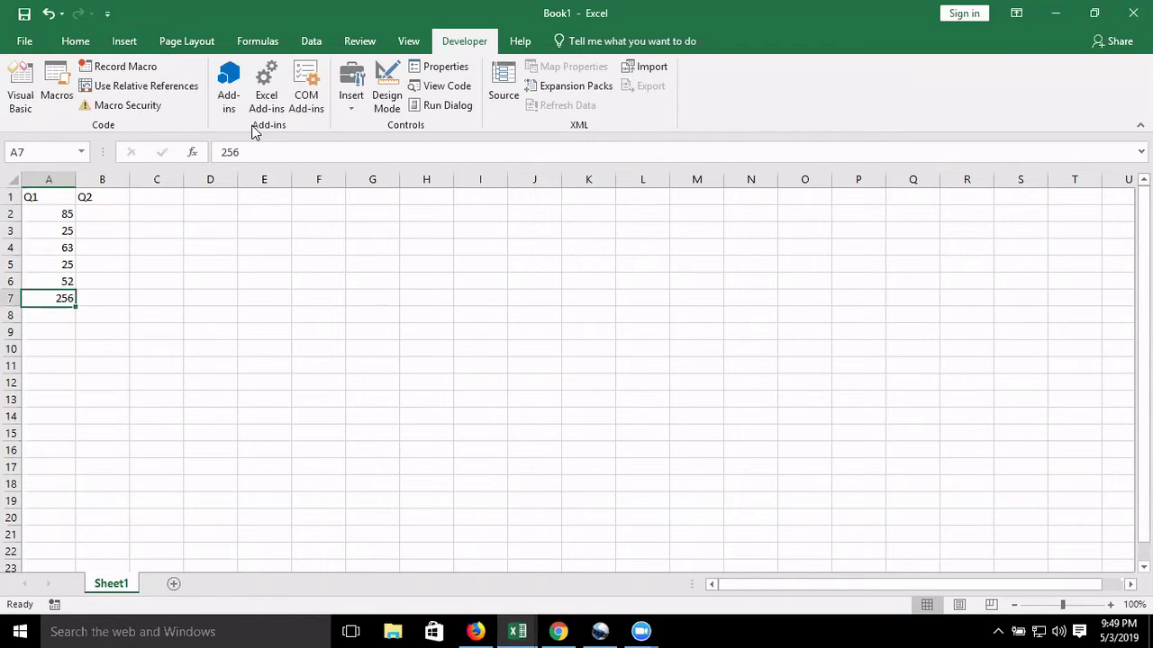
text(65)
key(Return)
Enter Q2 values 85, 25, 46, 96, 25 and 65 in B2:B7, correcting 365 to 85
key(Up)
key(ctrl+Up)
key(Right)
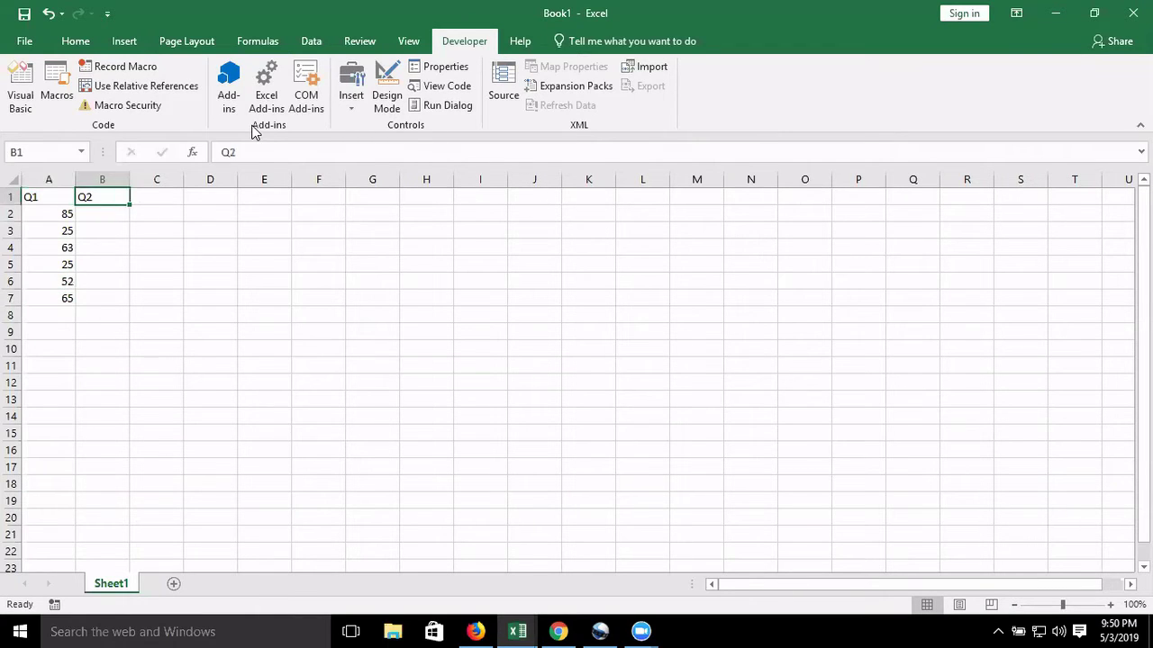
key(Down)
text(365)
key(Return)
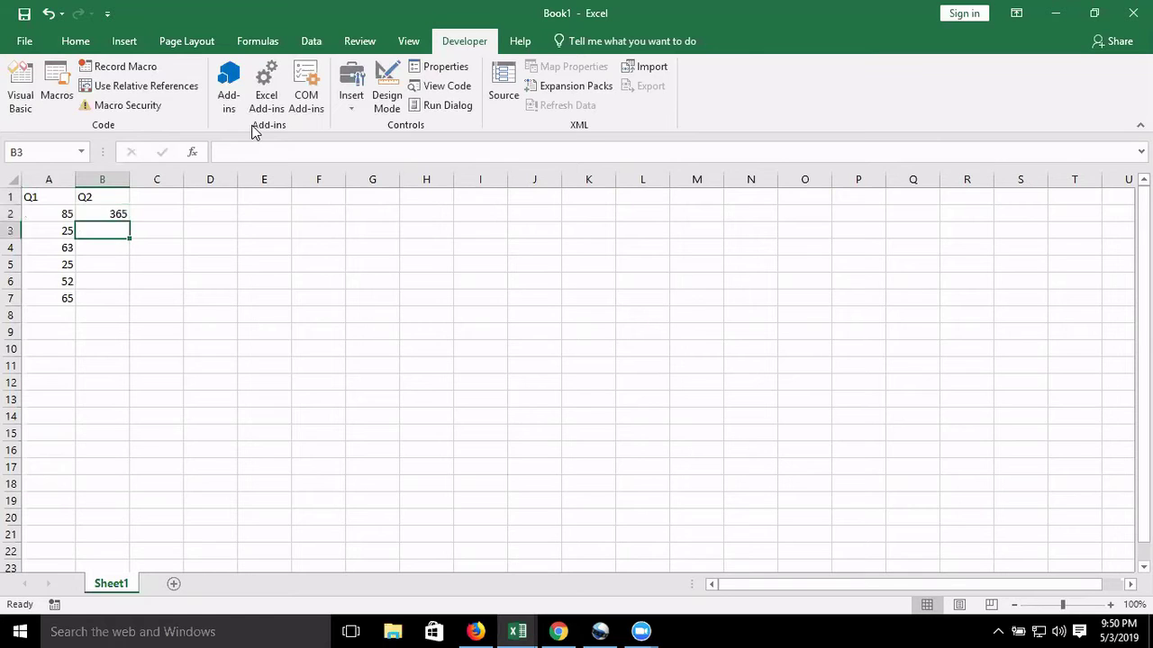
key(Up)
text(85)
key(Return)
text(25)
key(Return)
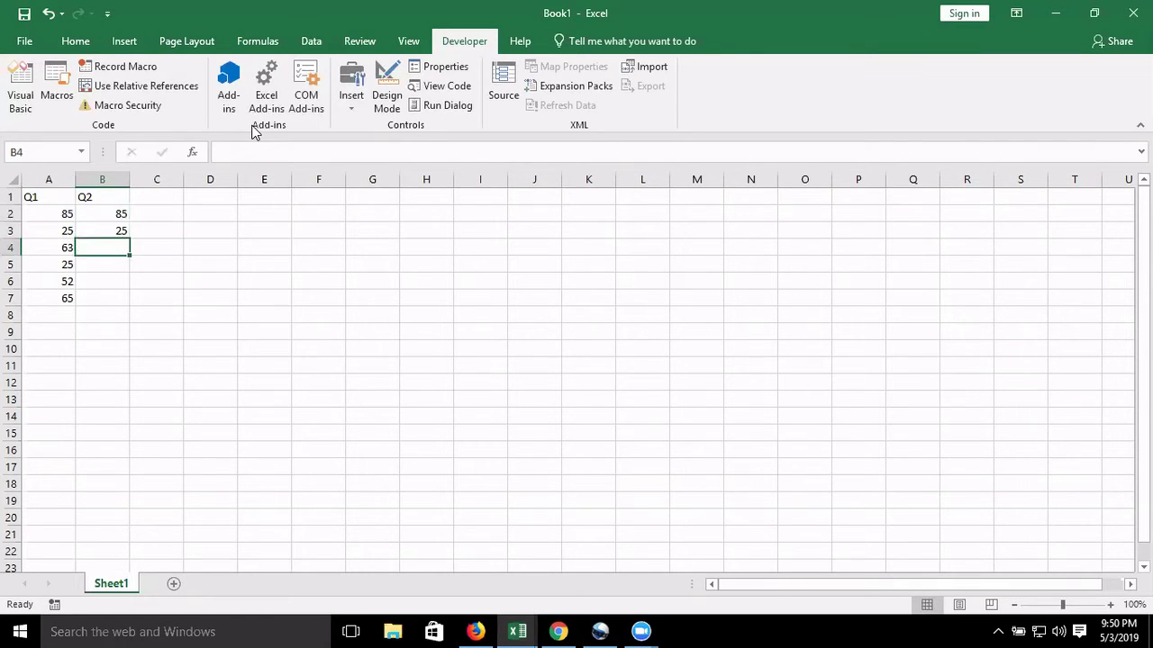
text(46)
key(Return)
text(96)
key(Return)
text(25)
key(ctrl+Return)
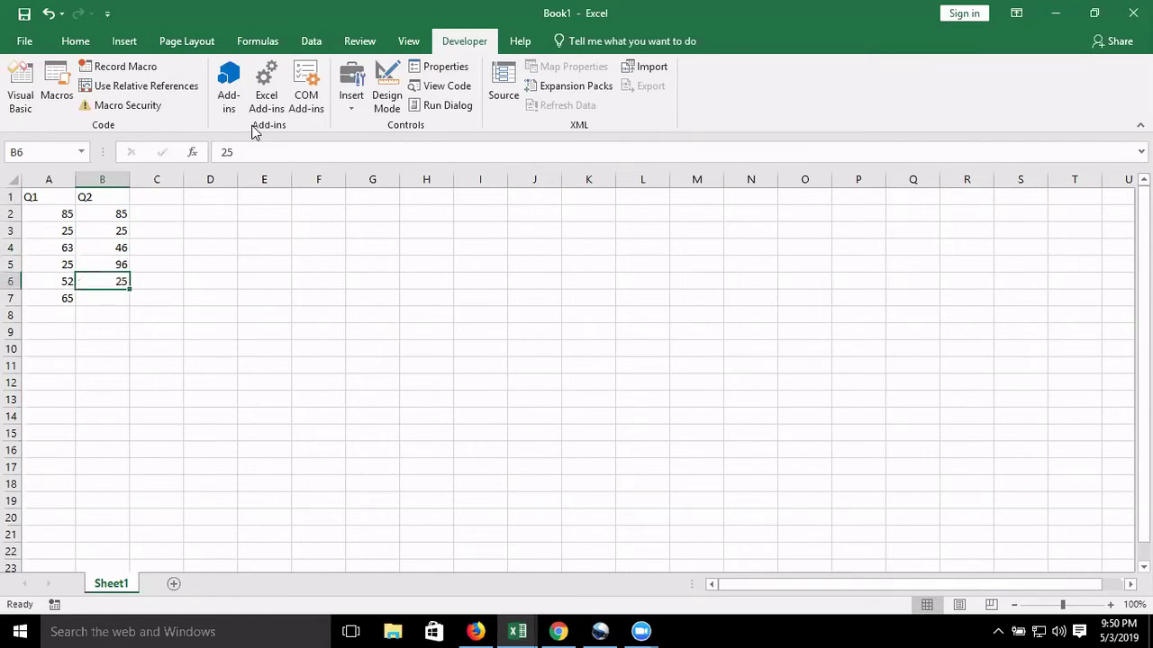
key(Down)
text(65)
key(Return)
Add the heading Gr in C1 and return to the VBA editor
key(ctrl+Up)
key(ctrl+Up)
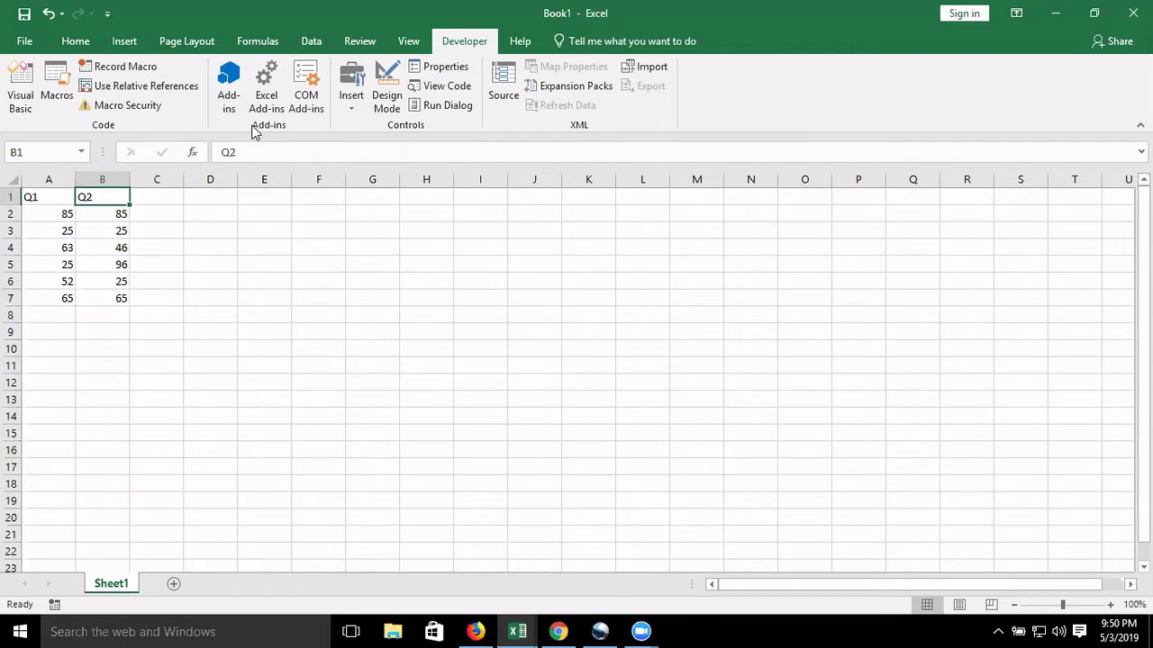
key(Left)
key(Down)
key(Right)
key(Right)
key(Up)
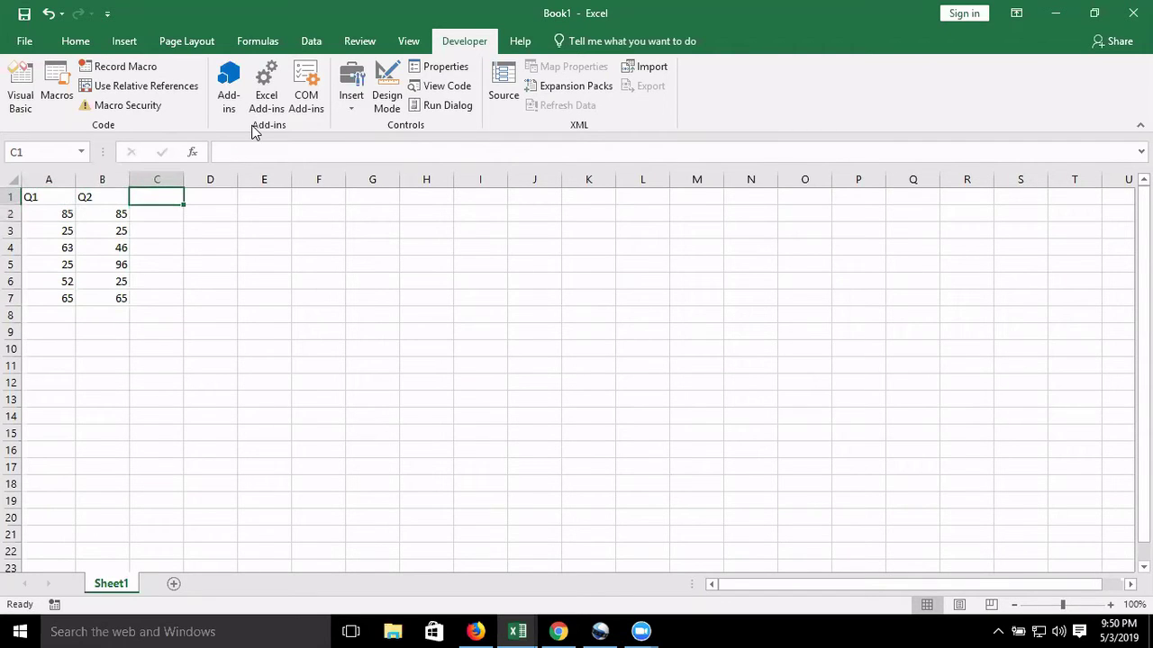
text(Gr)
key(Return)
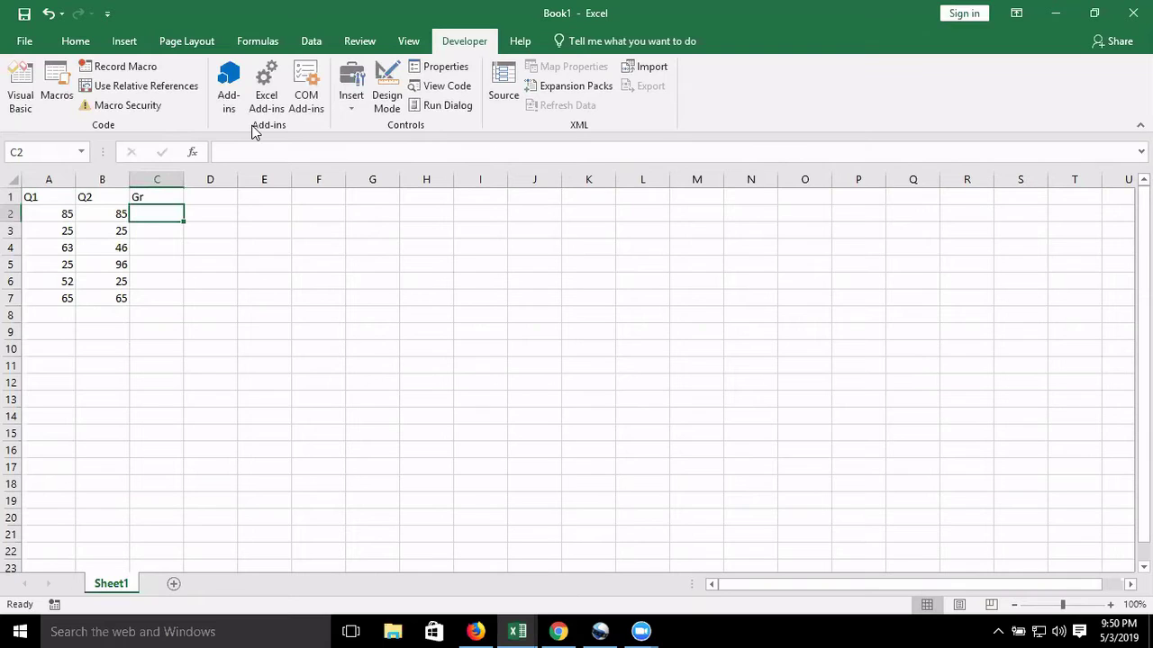
key(alt+F11)
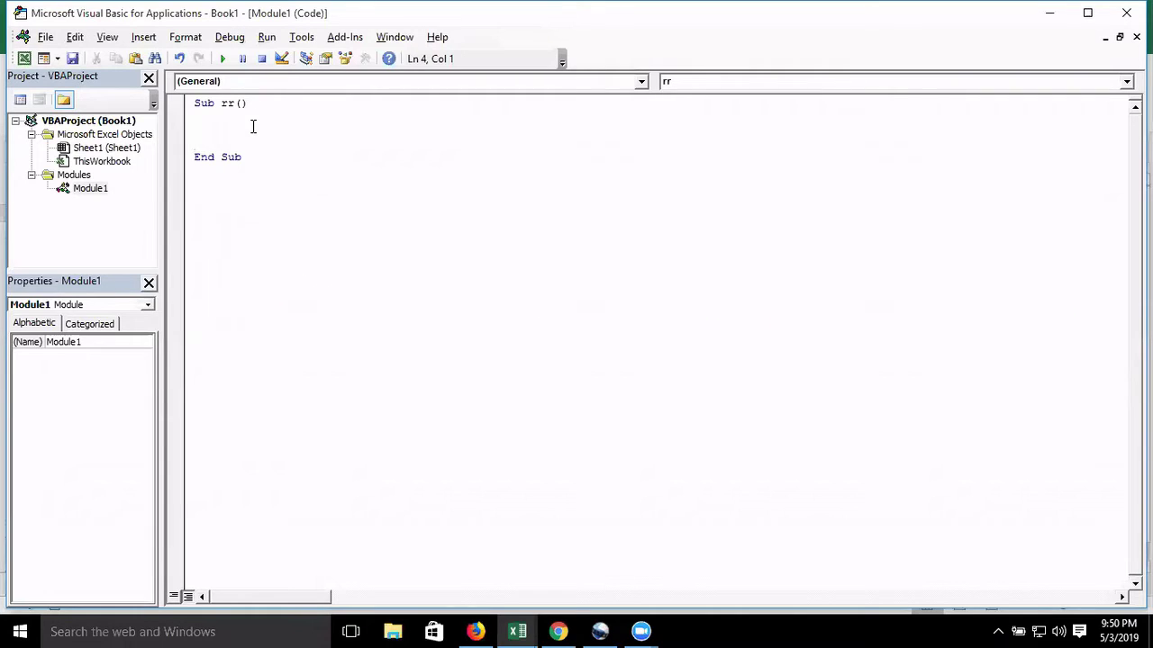
Add the lines 'Dim q1, q2 As Long' and 'Dim r As Double' at the top of rr
key(Return)
key(Up)
key(Up)
text(di)
text(m q)
text(1,q2)
text( as long)
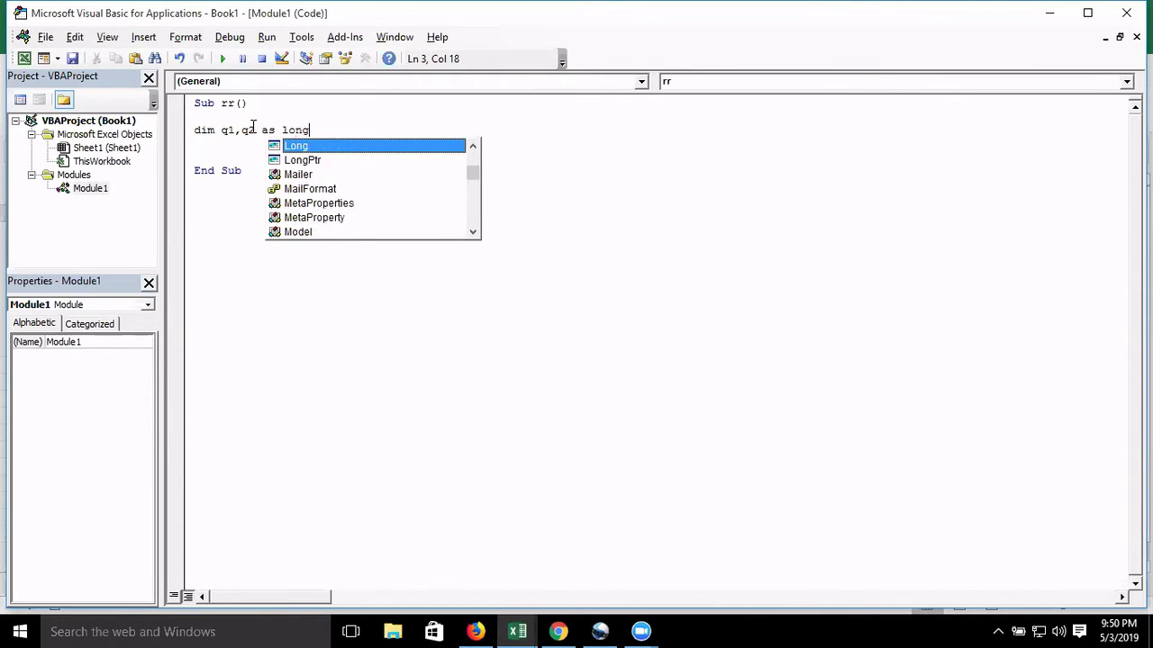
key(Return)
drag(333, 132, 222, 132)
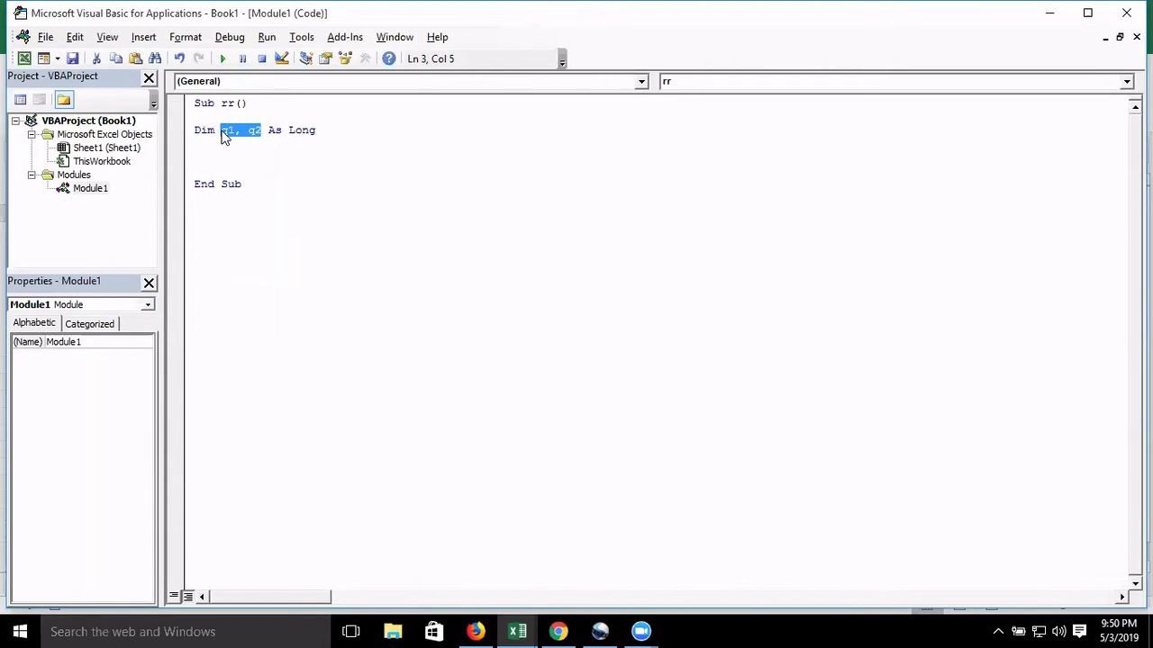
click(211, 142)
text(dim)
text( r as do)
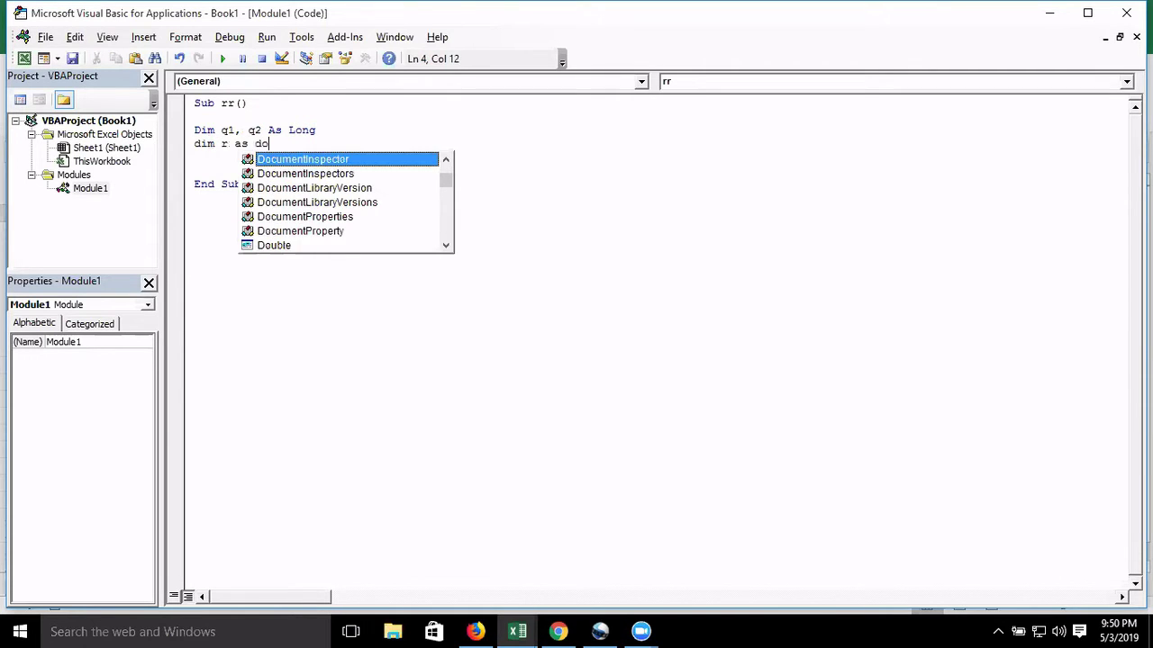
text(u)
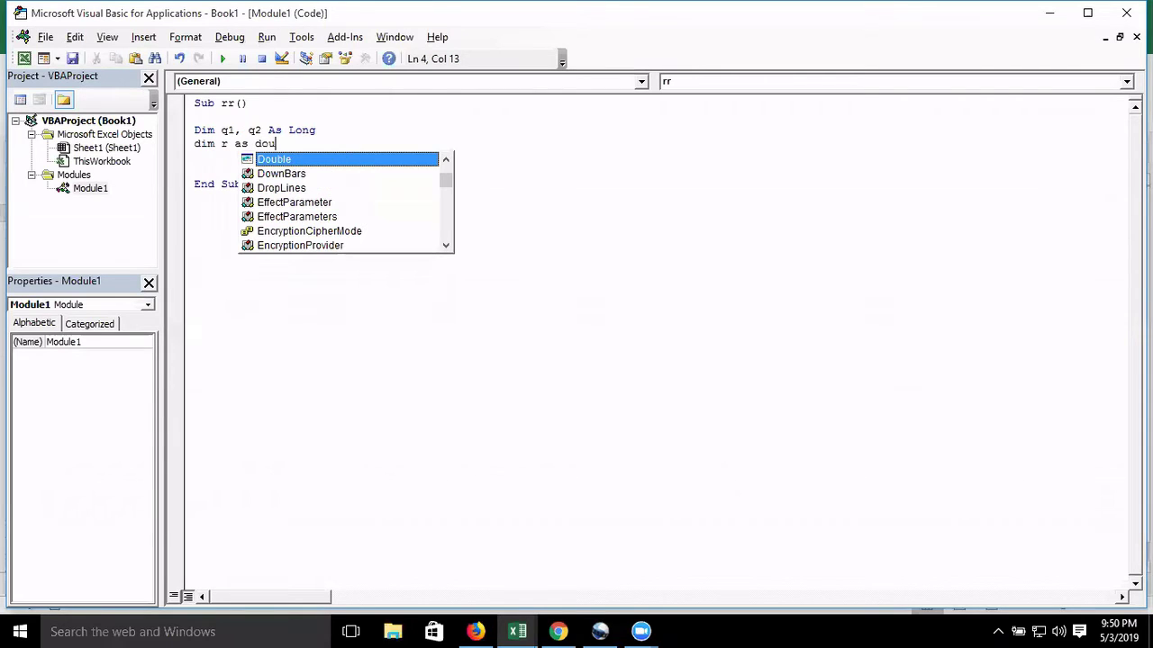
key(Tab)
key(Return)
key(Return)
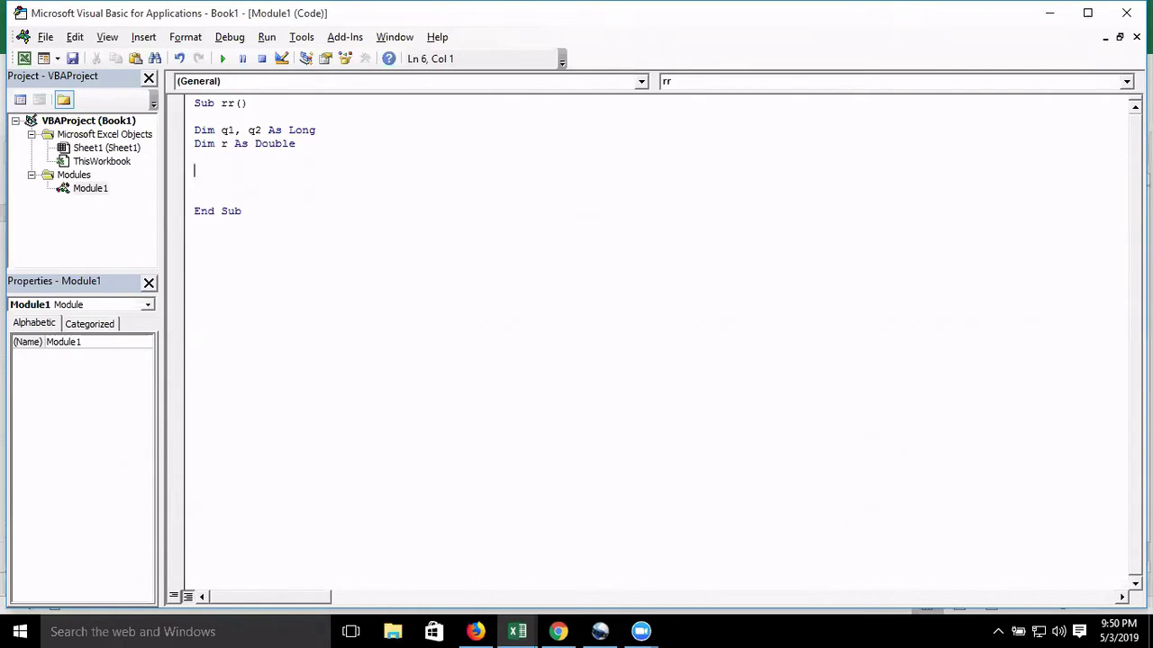
Add lines q1 = Range("A2").Value and q2 = Range("B2").Value, fixing the 'ramge' typo
click(195, 156)
text(q1)
key(BackSpace)
key(Return)
text(q1=)
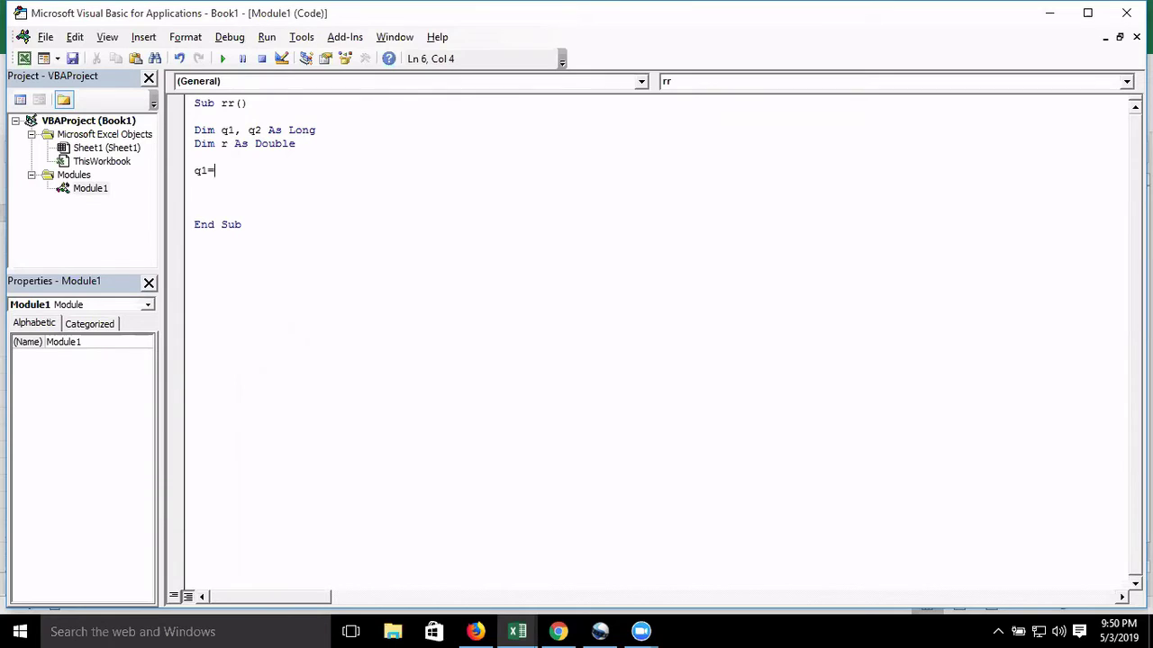
text(ra)
text(mge()
text("A2").)
text(va)
key(Left)
key(Left)
key(Left)
key(Left)
key(Left)
key(Left)
key(Left)
key(Left)
key(Left)
key(BackSpace)
text(n)
key(Right)
key(Right)
key(Right)
key(Right)
key(Right)
key(Right)
key(Right)
key(Right)
key(Right)
key(Delete)
key(BackSpace)
key(BackSpace)
text(.v)
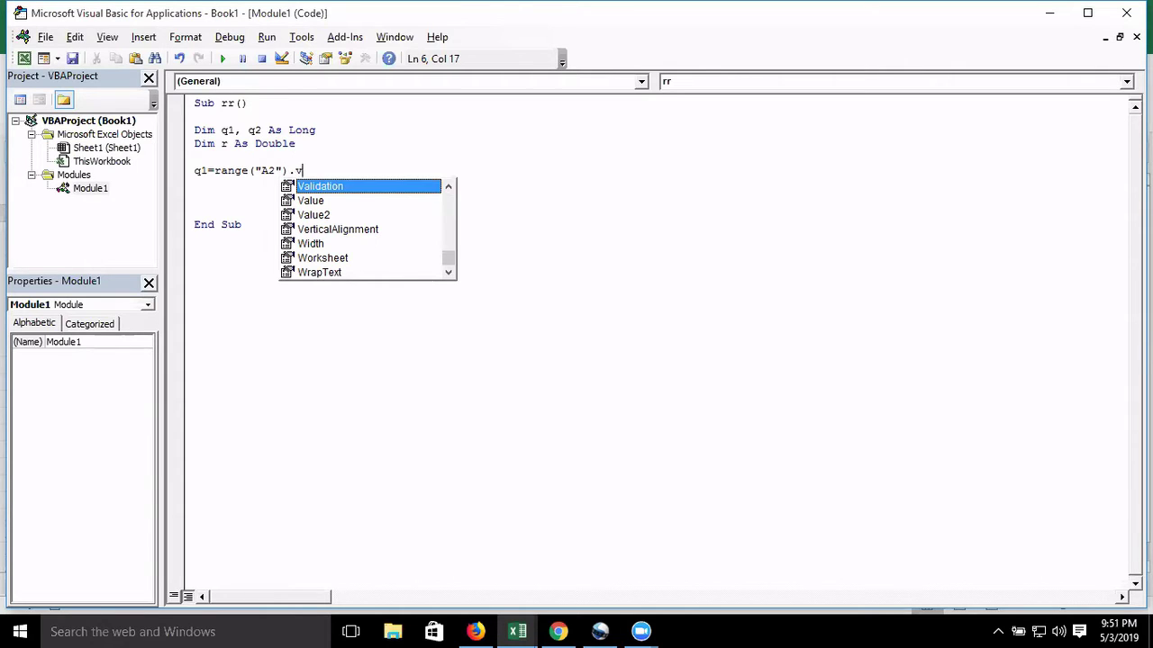
key(Down)
key(Tab)
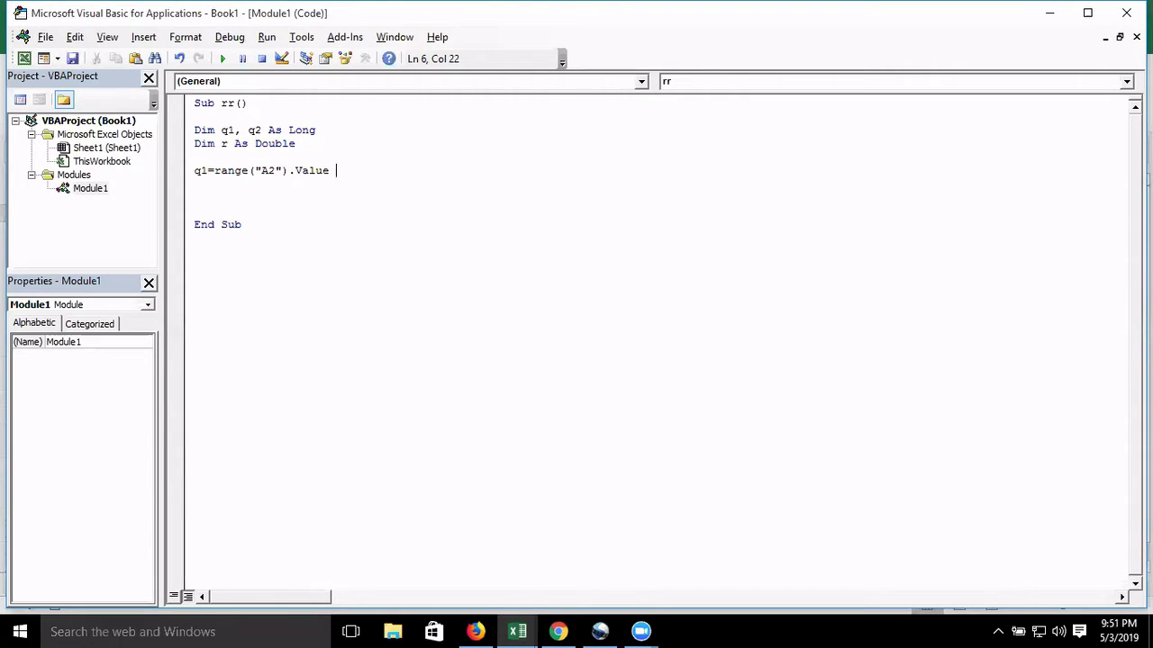
text(\)
key(Return)
key(Return)
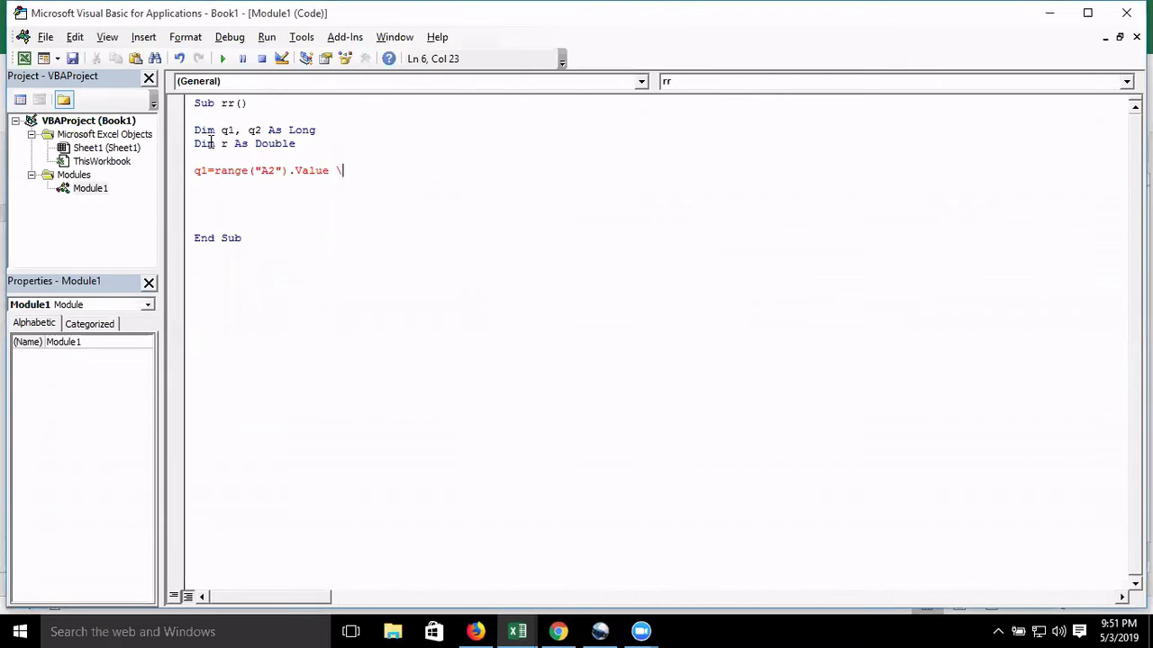
key(BackSpace)
key(Return)
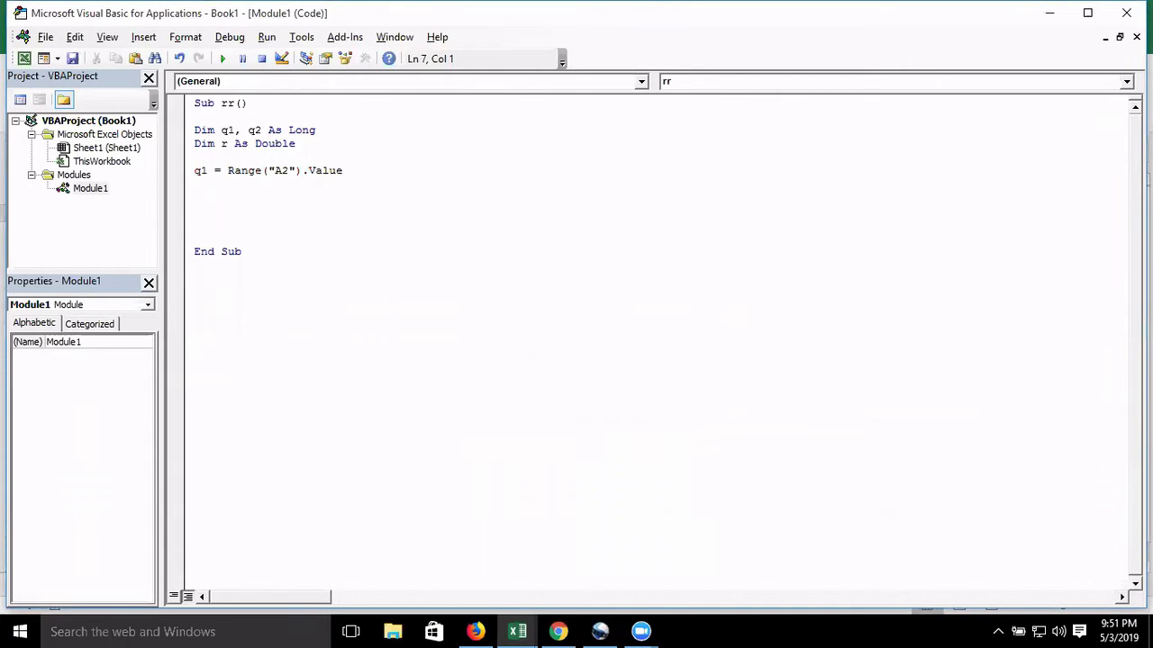
text(q2)
text(=range)
text(("B)
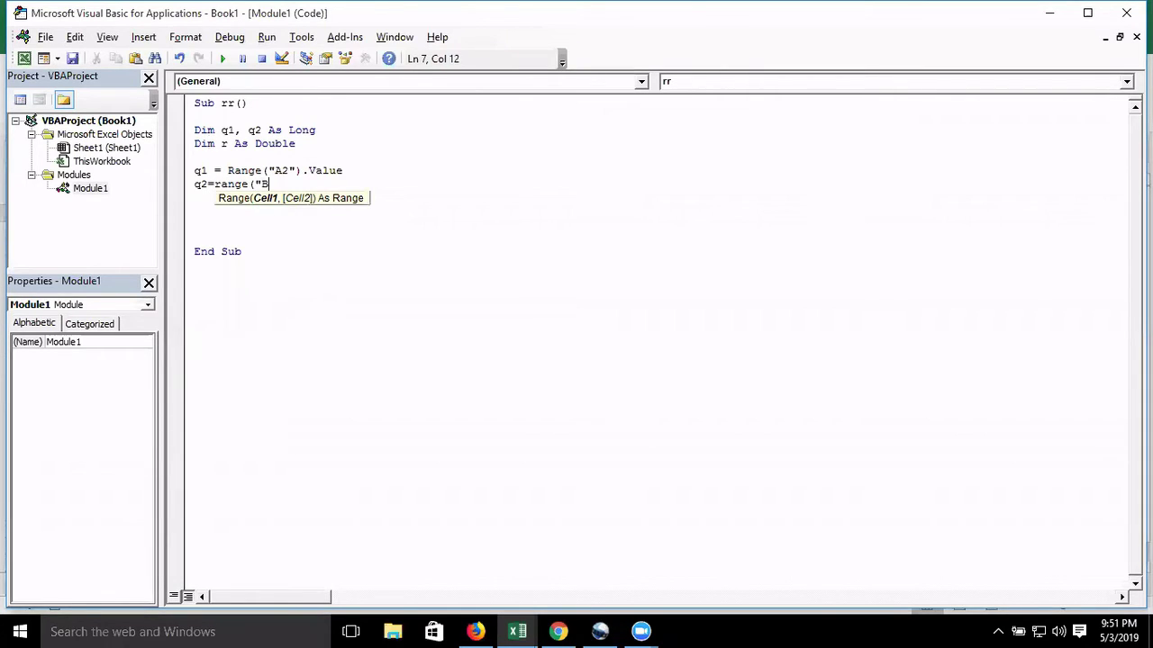
text(2"))
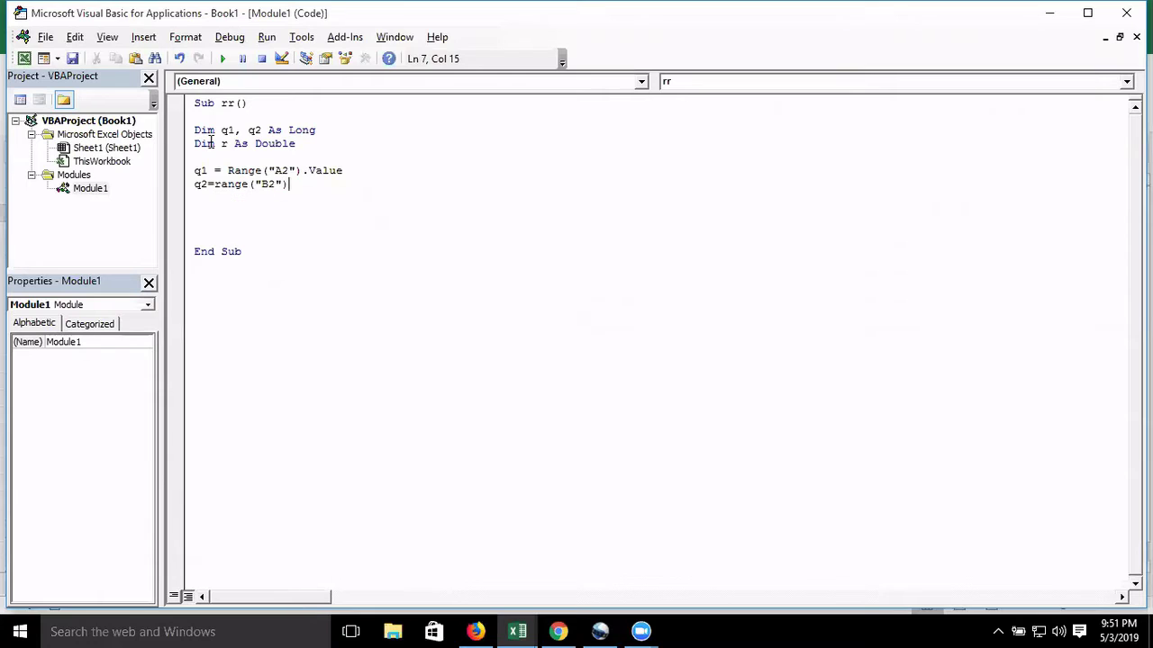
text(.v)
key(Down)
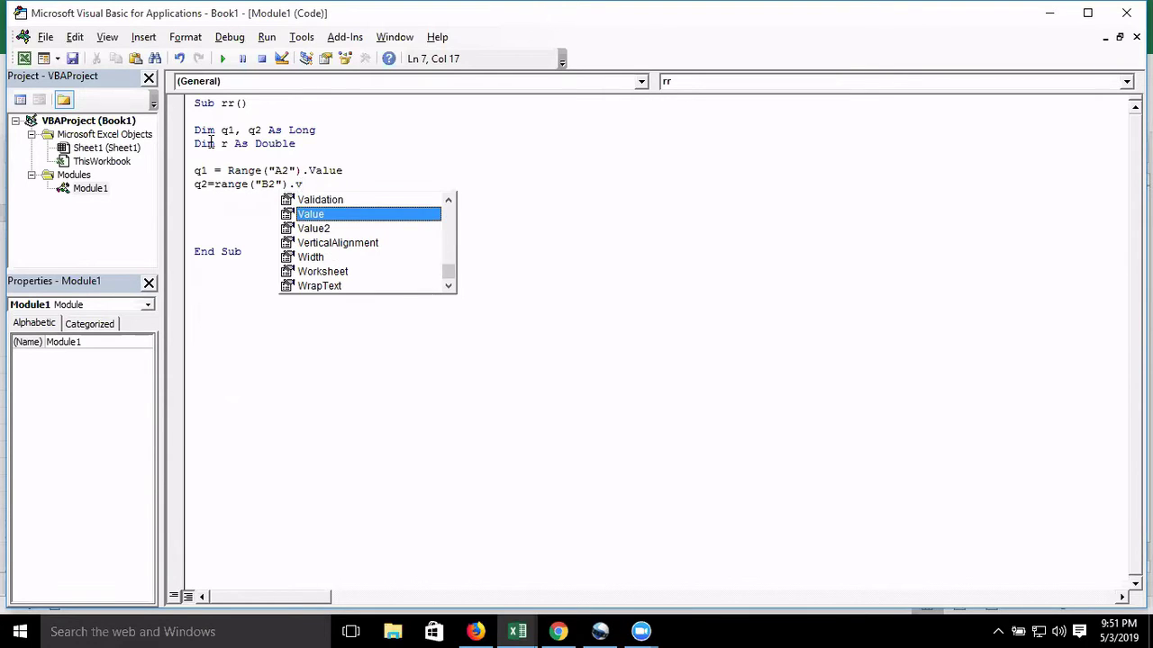
key(Return)
Add the growth formula line r = (q2 - q1) / q1
key(Return)
text(r=)
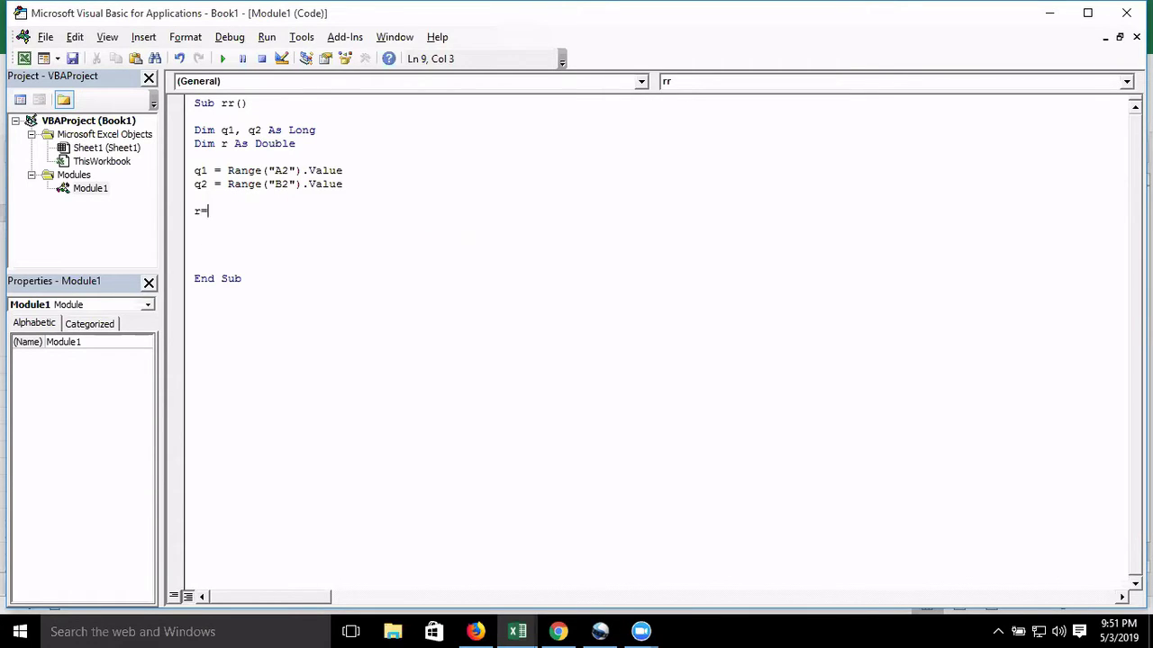
text(q1-)
key(BackSpace)
text(2-q)
text(1/q1)
key(Left)
key(Left)
key(Left)
key(Left)
key(Left)
key(Left)
key(Left)
key(shift+Right)
key(Left)
text(()
key(Right)
key(Right)
key(Right)
key(Right)
text())
key(Down)
key(Down)
key(Return)
Add the line Range("c2").Value = r to write the result into C2
key(alt+F11)
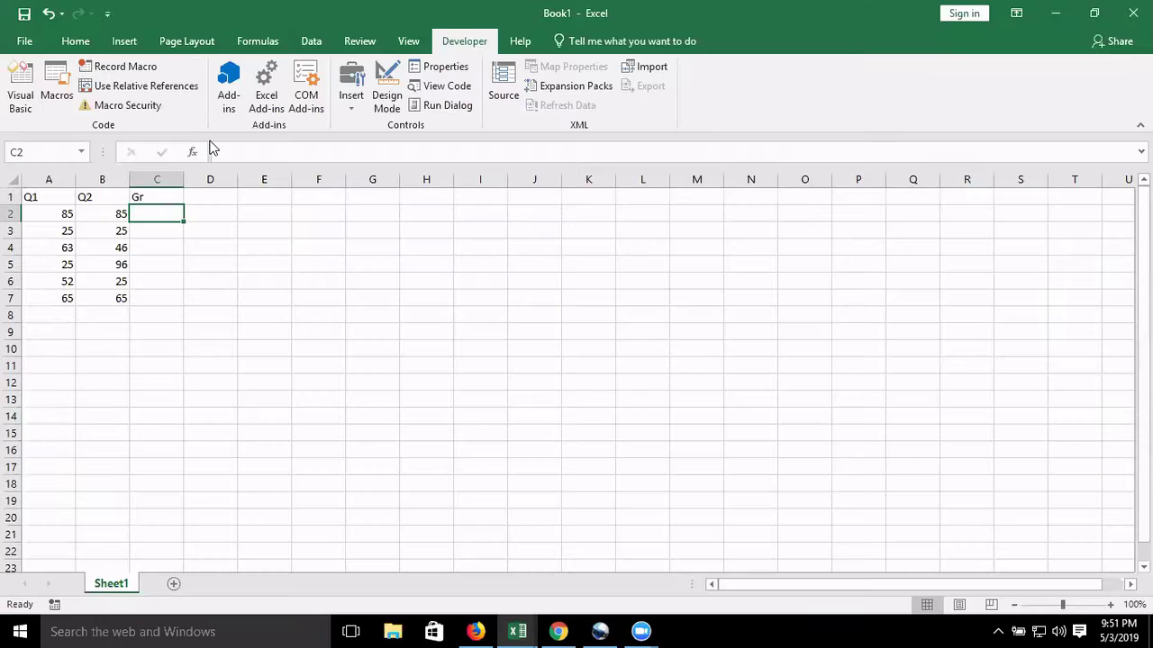
key(alt+F11)
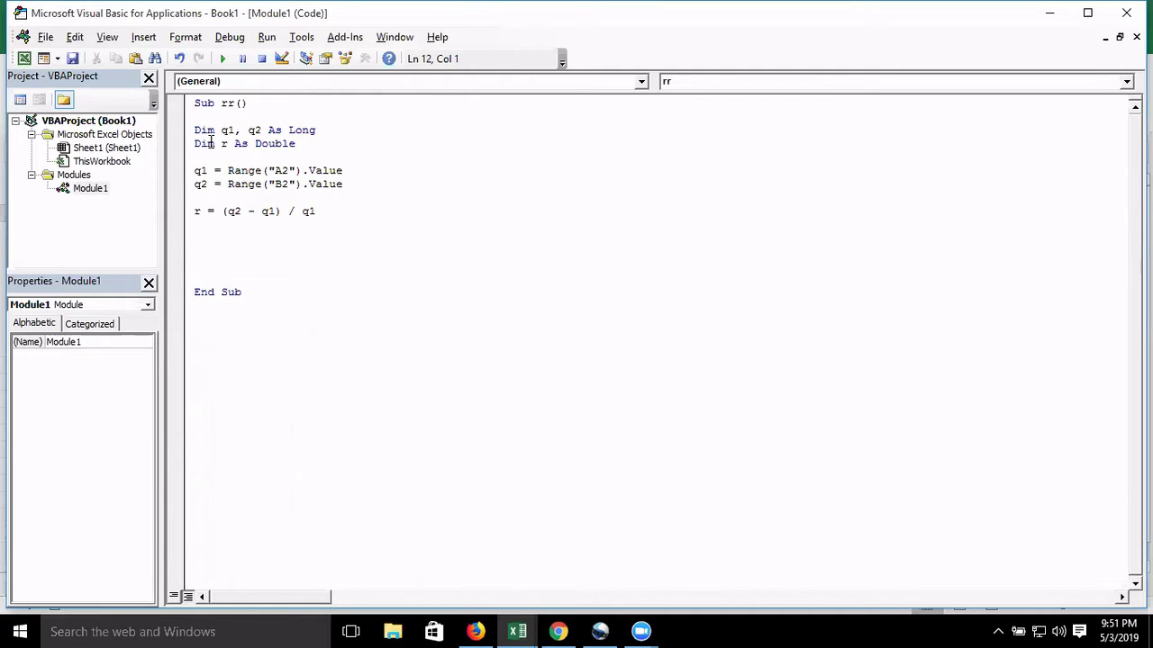
text(range()
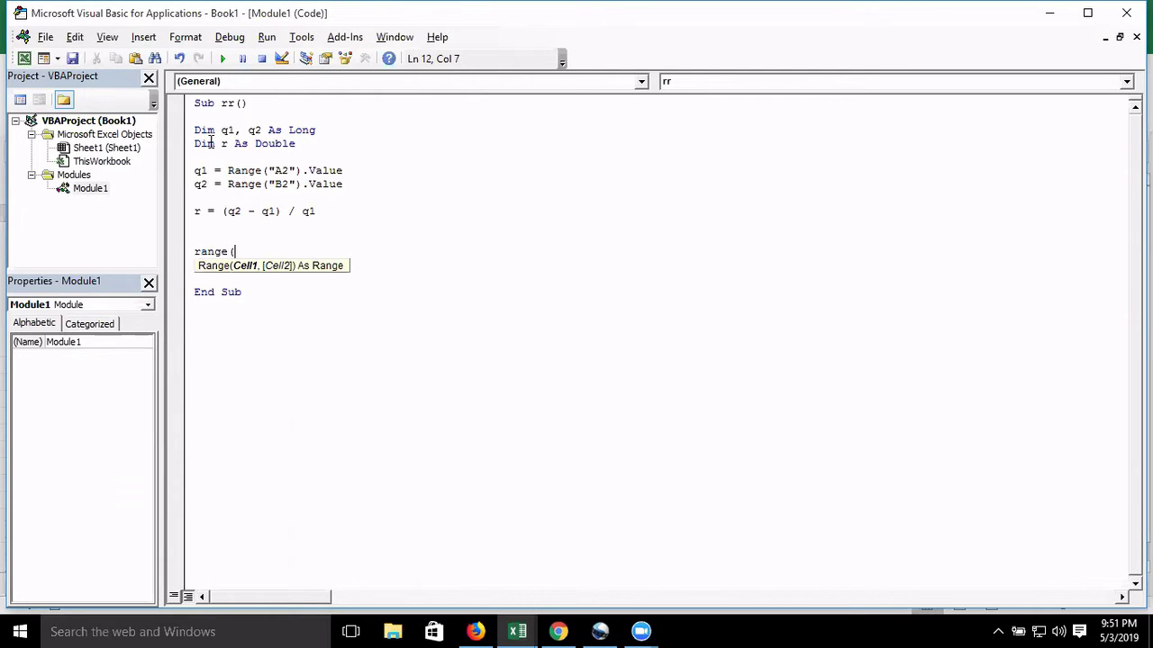
text("c)
text(2").)
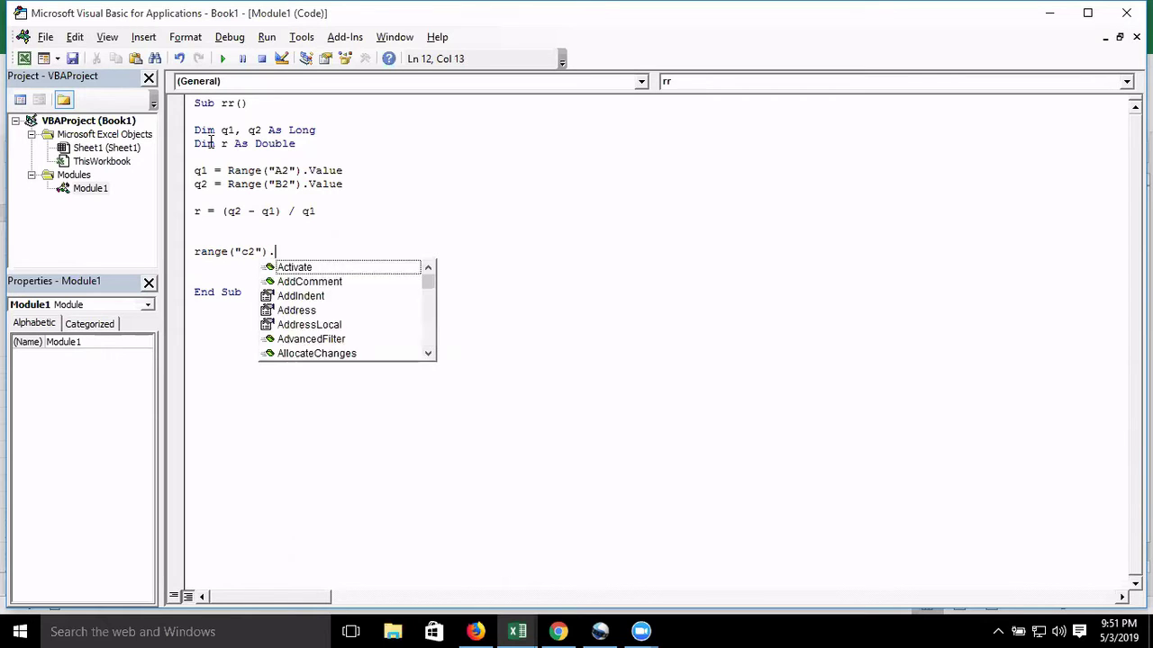
text(v)
key(Tab)
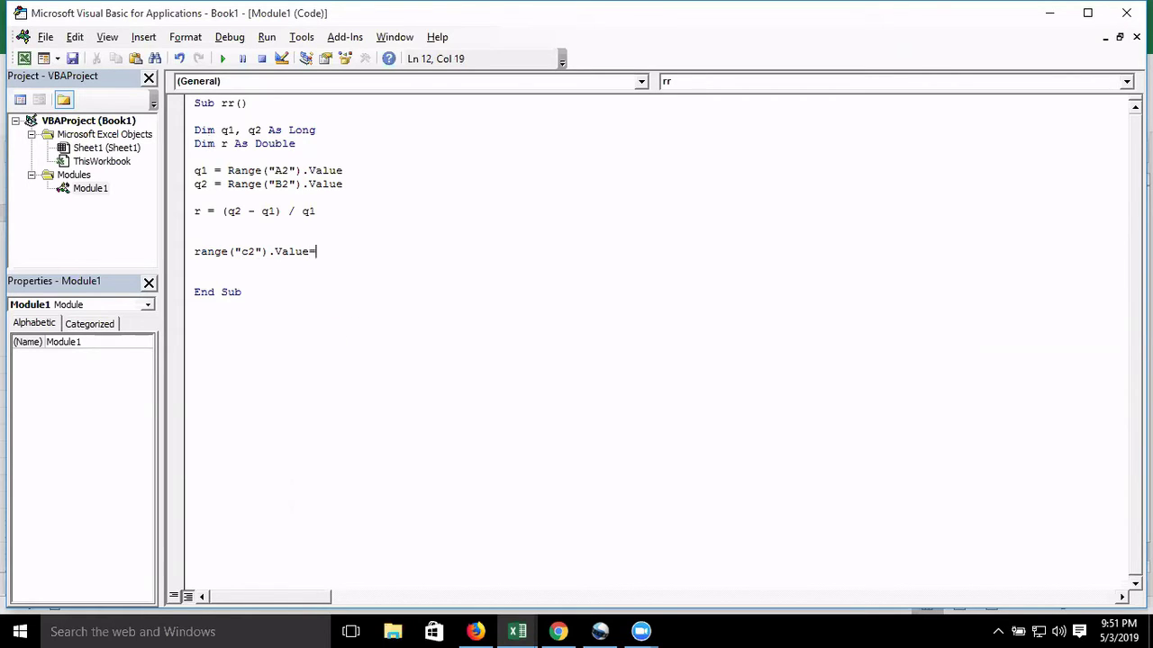
text(r)
key(Return)
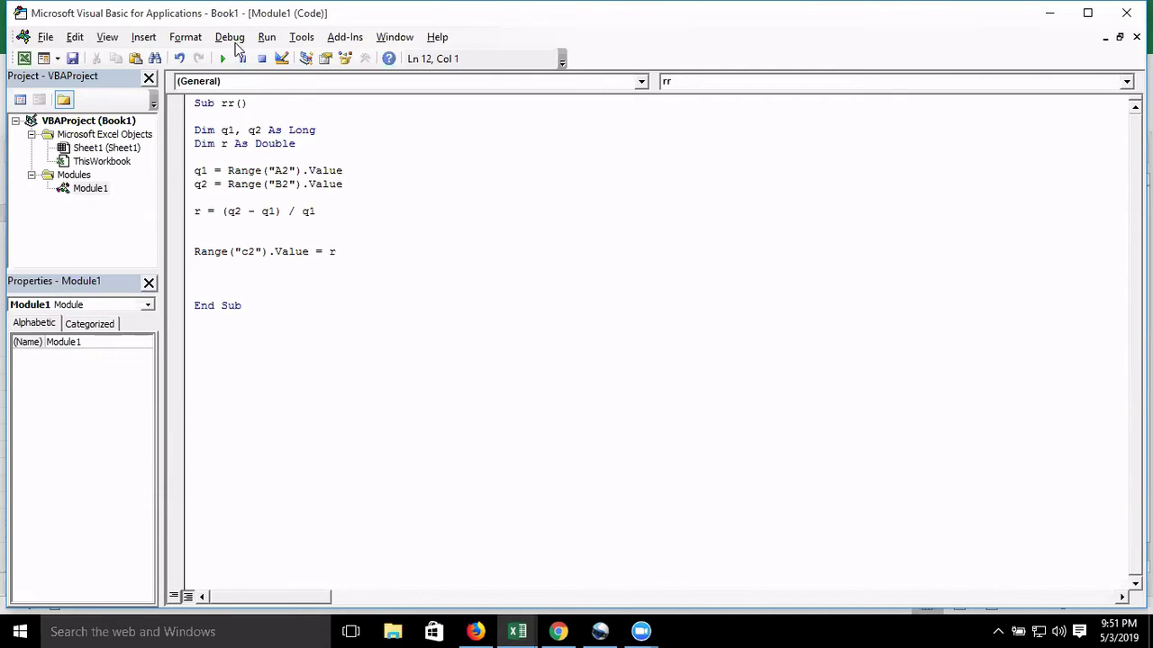
Run the rr macro and check that C2 now shows its result on the sheet
click(225, 58)
key(alt+F11)
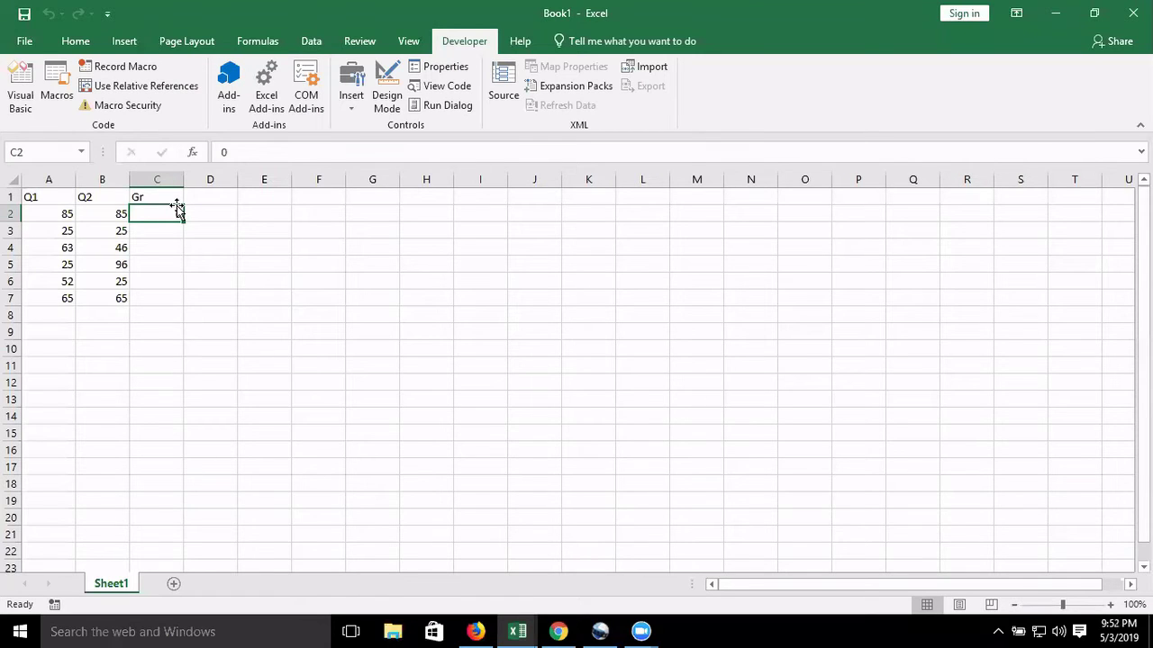
key(alt+F11)
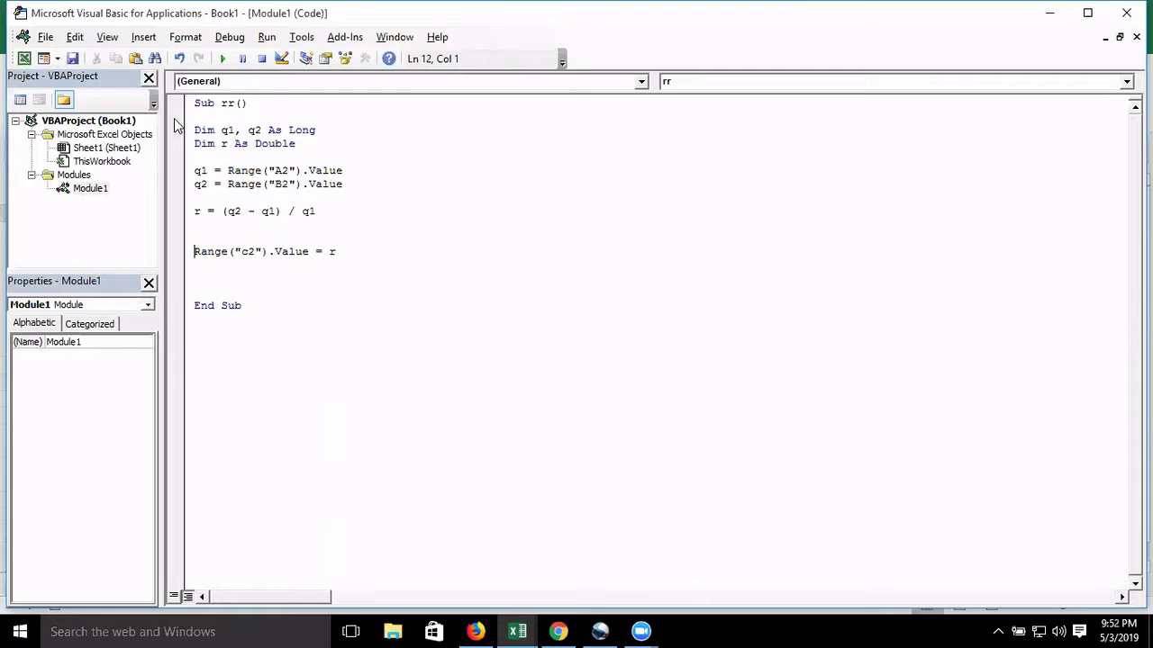
key(alt+F11)
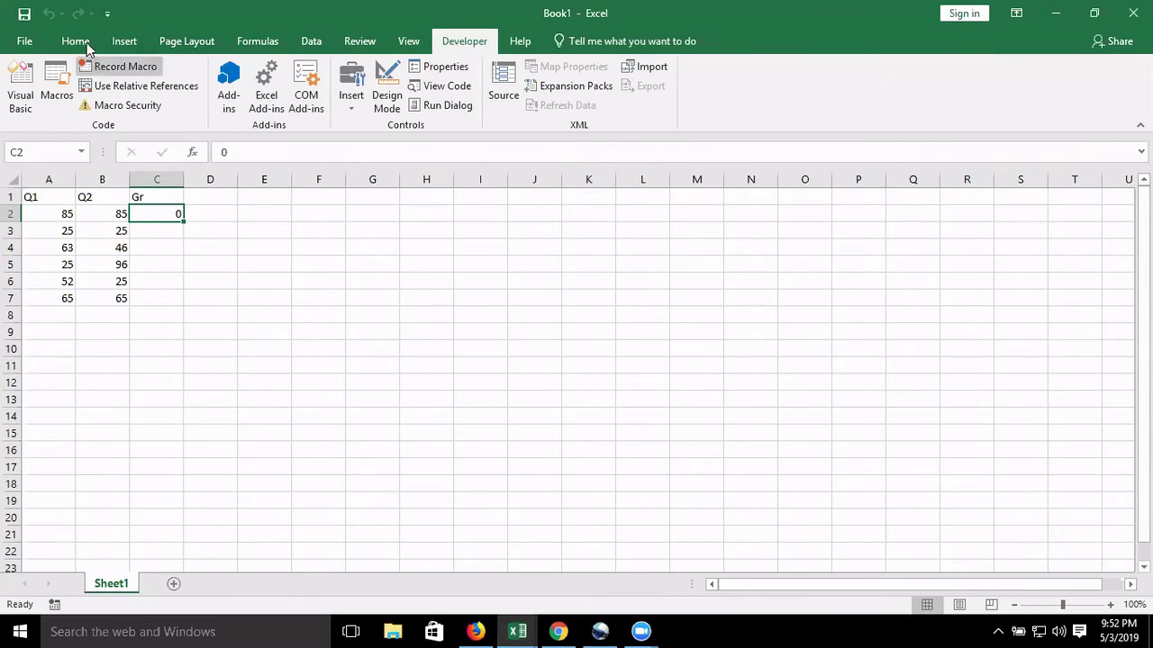
Apply Percent Style to C2 and then to the whole Gr range C2:C7
click(76, 41)
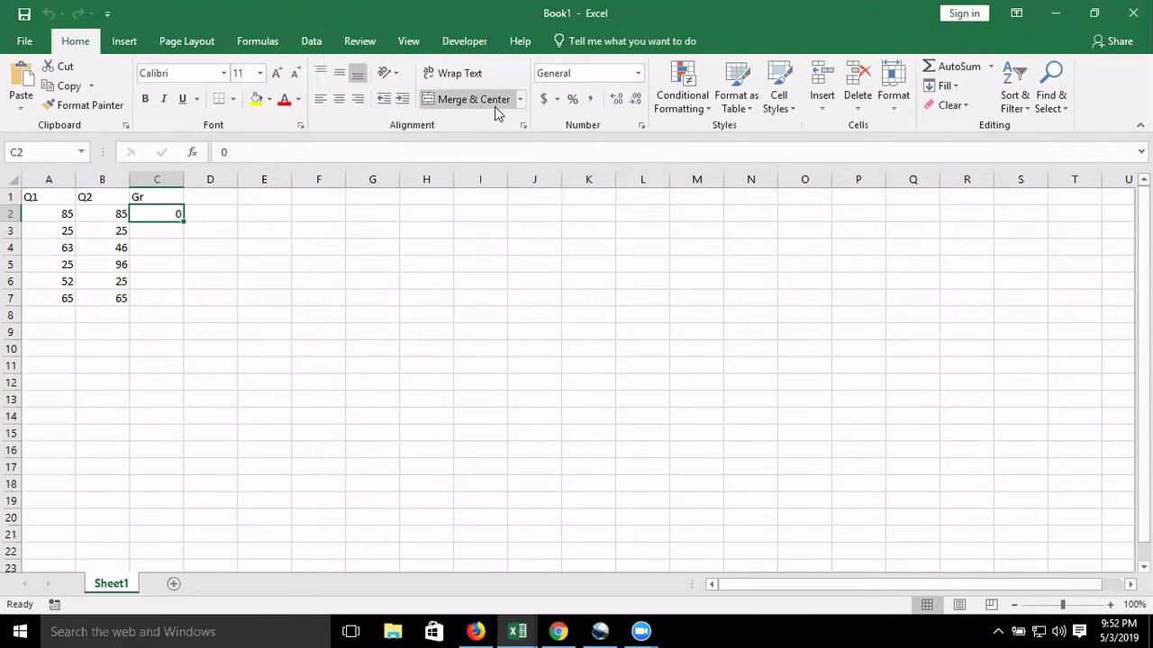
click(567, 104)
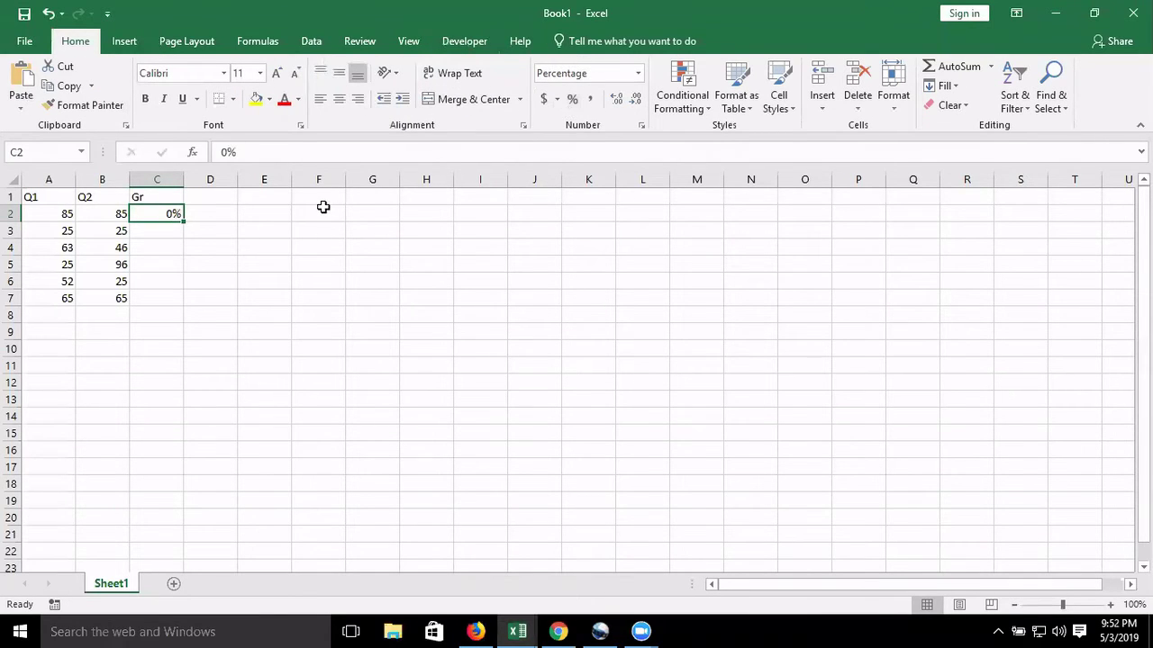
shift+click(158, 290)
click(575, 102)
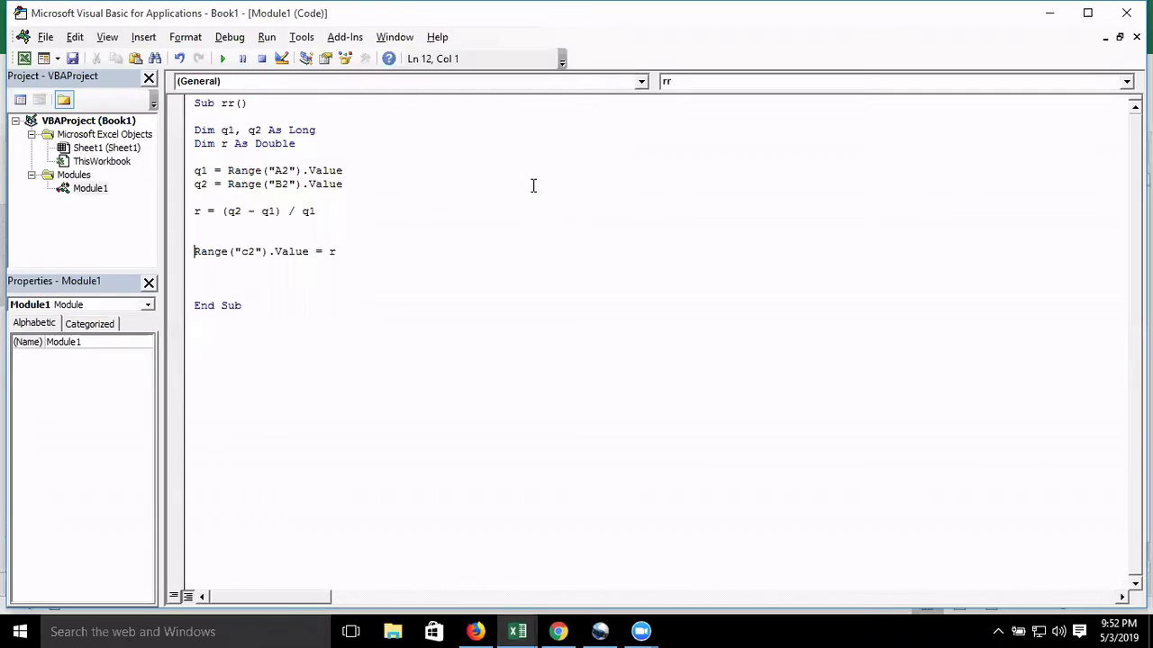
Copy the q1/q2/r/C2 statement block and paste a duplicate above End Sub, undoing an accidental deletion
key(alt+F11)
key(Down)
key(Down)
key(Down)
key(Down)
key(shift+Down)
key(shift+Down)
key(shift+Down)
key(shift+Down)
key(shift+Down)
key(shift+Down)
key(shift+Down)
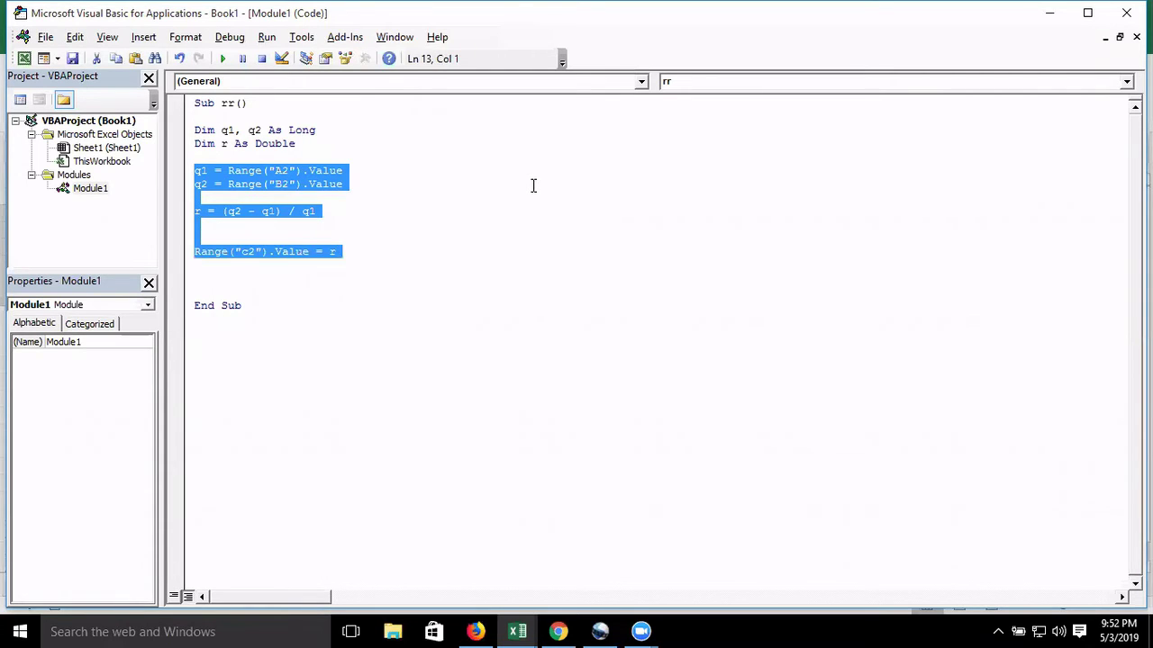
key(Delete)
key(Return)
key(ctrl+z)
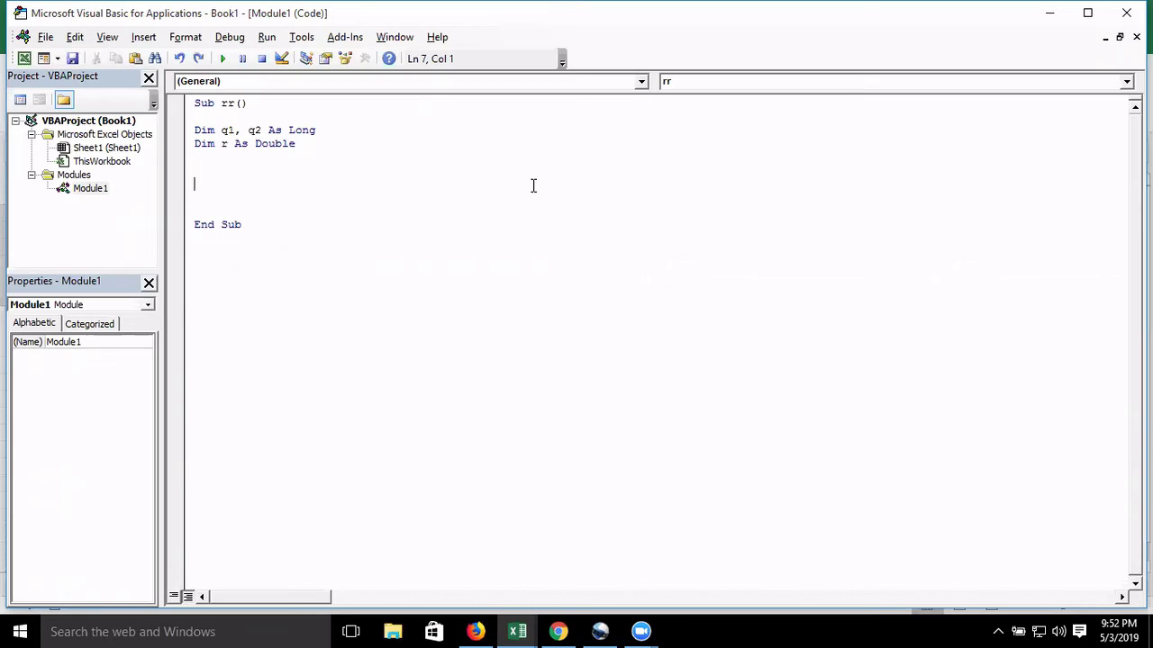
key(ctrl+z)
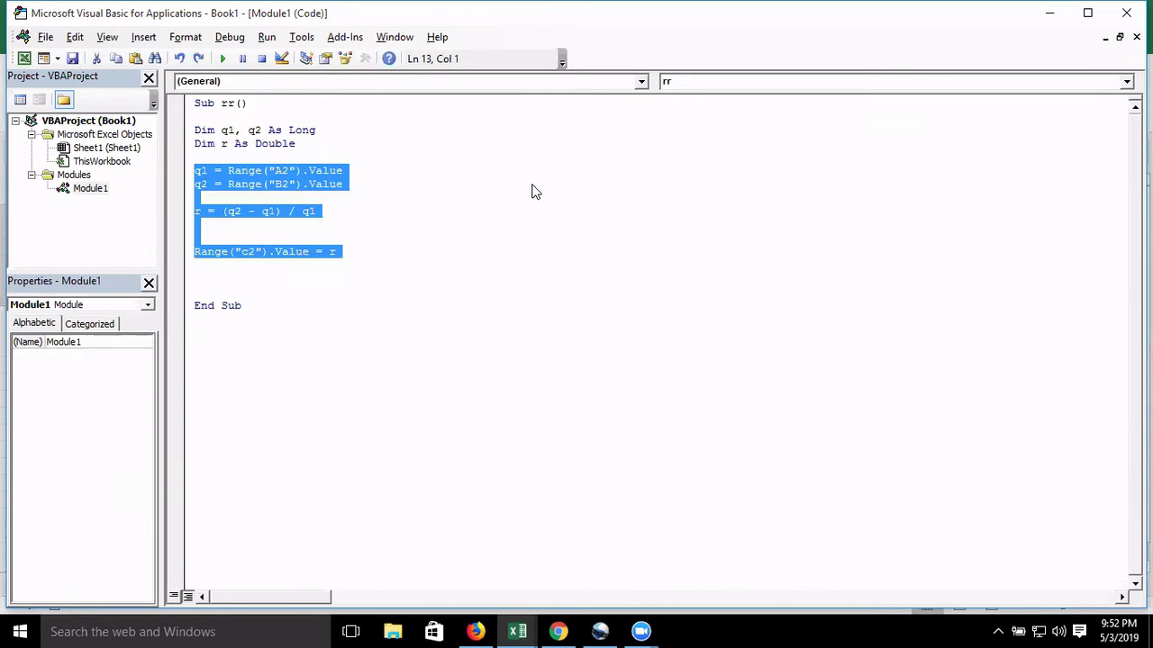
key(ctrl+c)
key(Down)
key(Return)
key(ctrl+v)
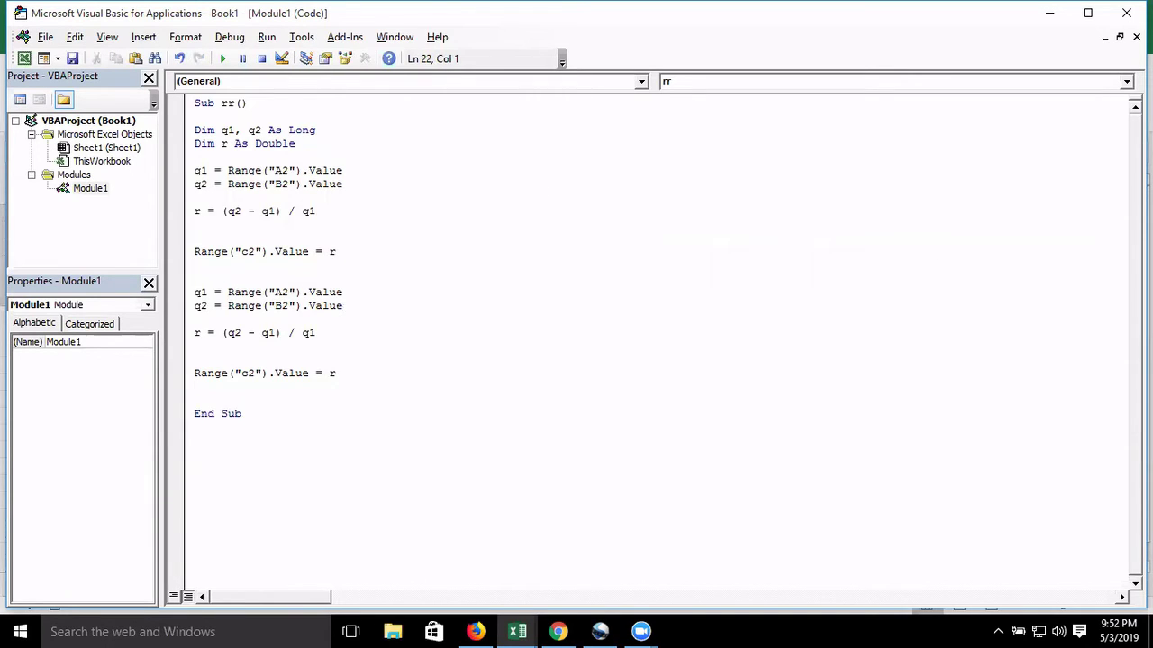
Change the duplicate's A2, B2 and c2 references to row 3, then delete the duplicate block
click(288, 291)
key(BackSpace)
text(3)
key(Down)
key(BackSpace)
text(3)
click(256, 373)
key(BackSpace)
text(3)
drag(260, 399, 187, 298)
key(Delete)
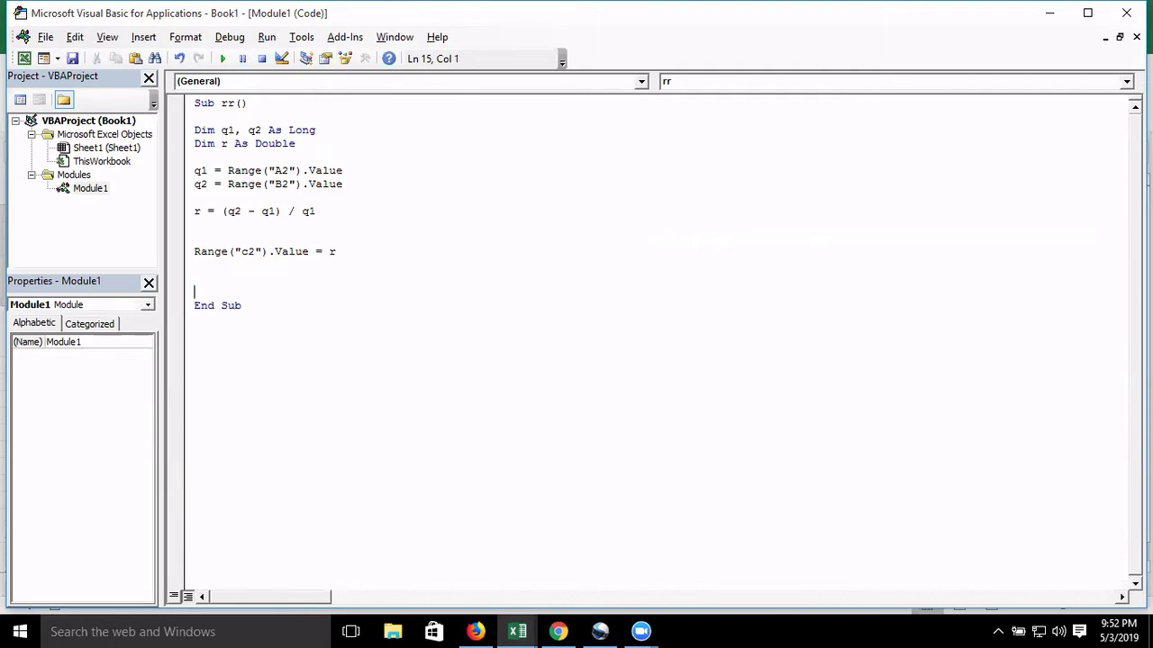
Insert a blank line above the q1 line and type 'For i = 1 to'
click(192, 170)
key(Return)
key(Up)
key(Return)
key(Up)
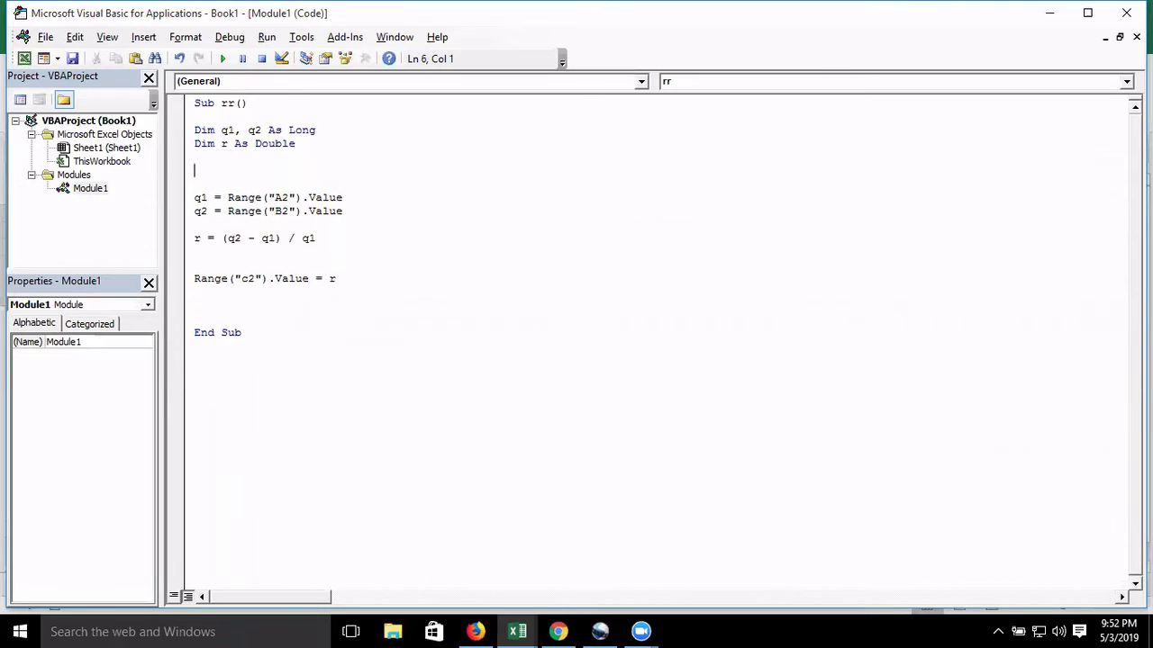
text(for)
text(=)
key(BackSpace)
key(BackSpace)
text(i )
text(= 1 to)
Check in the Excel worksheet that the data ends at row 7
key(alt+F11)
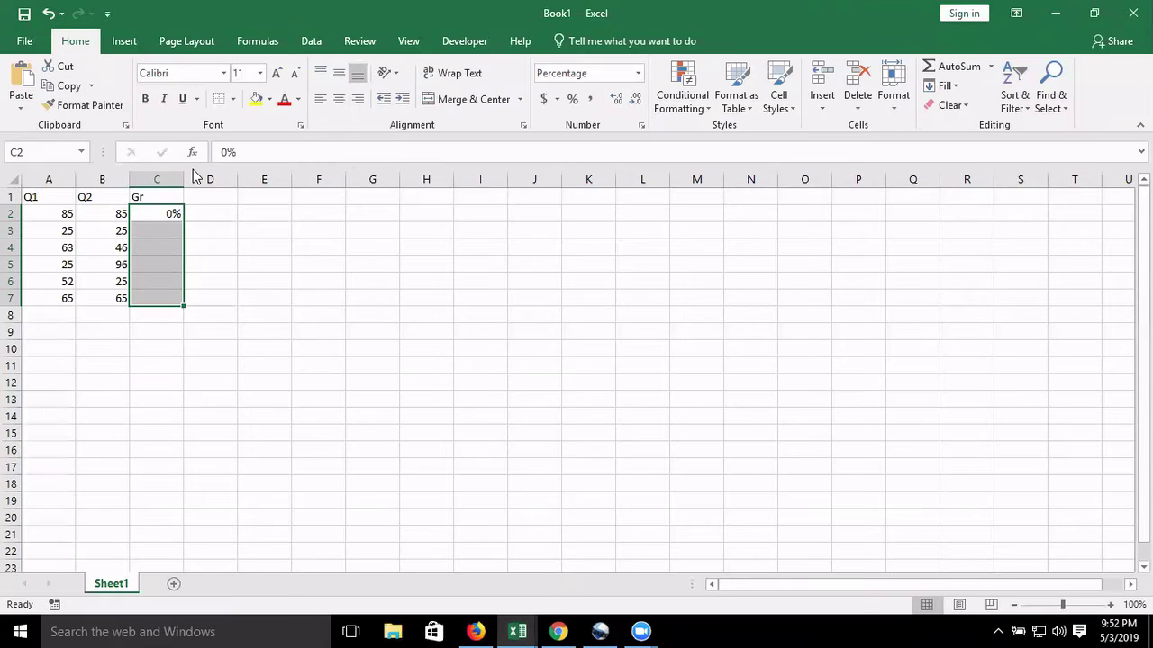
key(Down)
key(Left)
key(Left)
key(ctrl+Down)
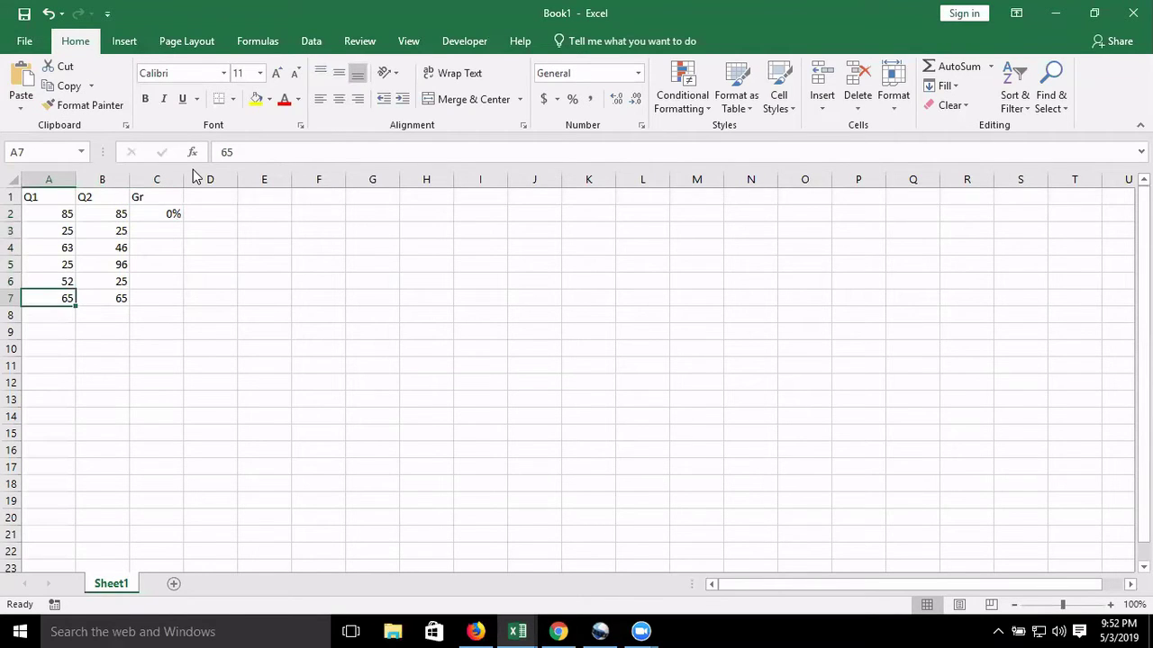
key(alt+F11)
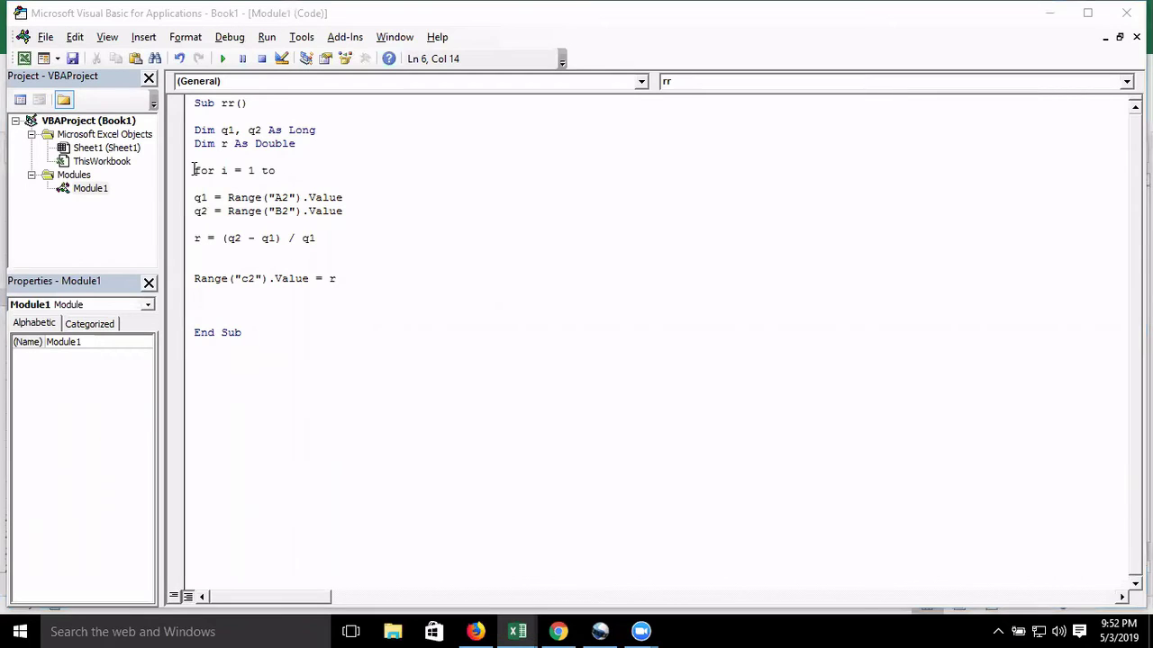
Complete the header 'For i = 1 To 7' and add 'Next i' below the Range("c2") line
text(7)
key(Down)
key(Down)
click(195, 291)
key(Down)
text(next )
text(i)
key(Return)
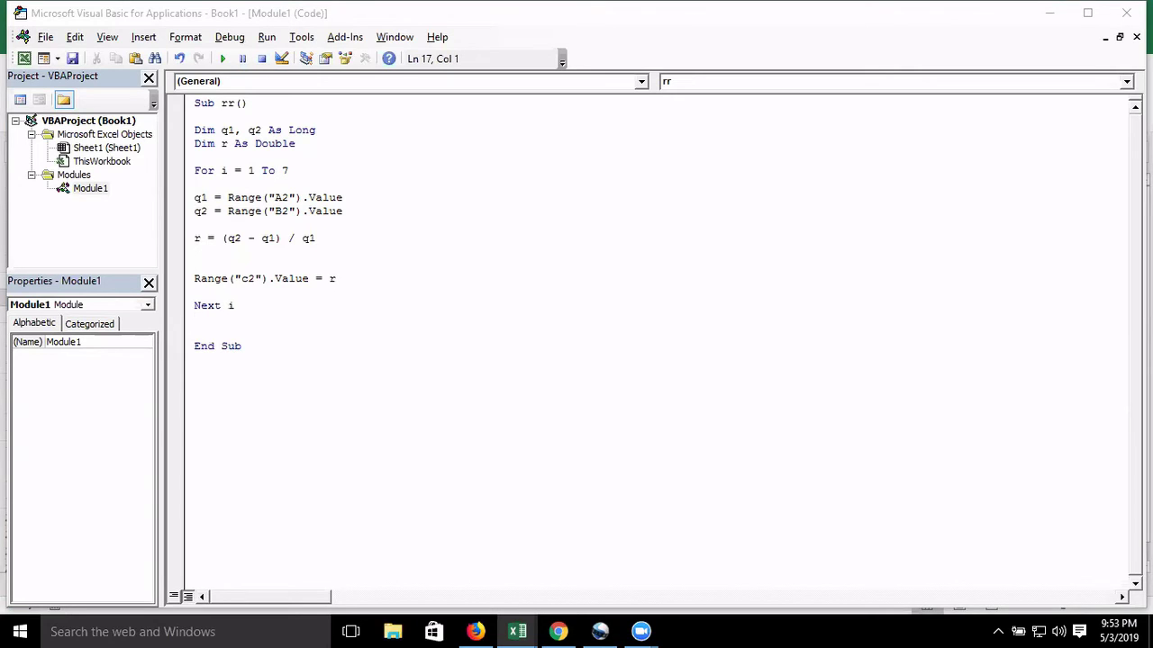
click(194, 292)
key(Up)
key(Up)
key(Up)
key(Up)
key(shift+Down)
key(shift+Down)
key(shift+Down)
key(shift+Down)
key(shift+Down)
key(shift+Down)
key(shift+Down)
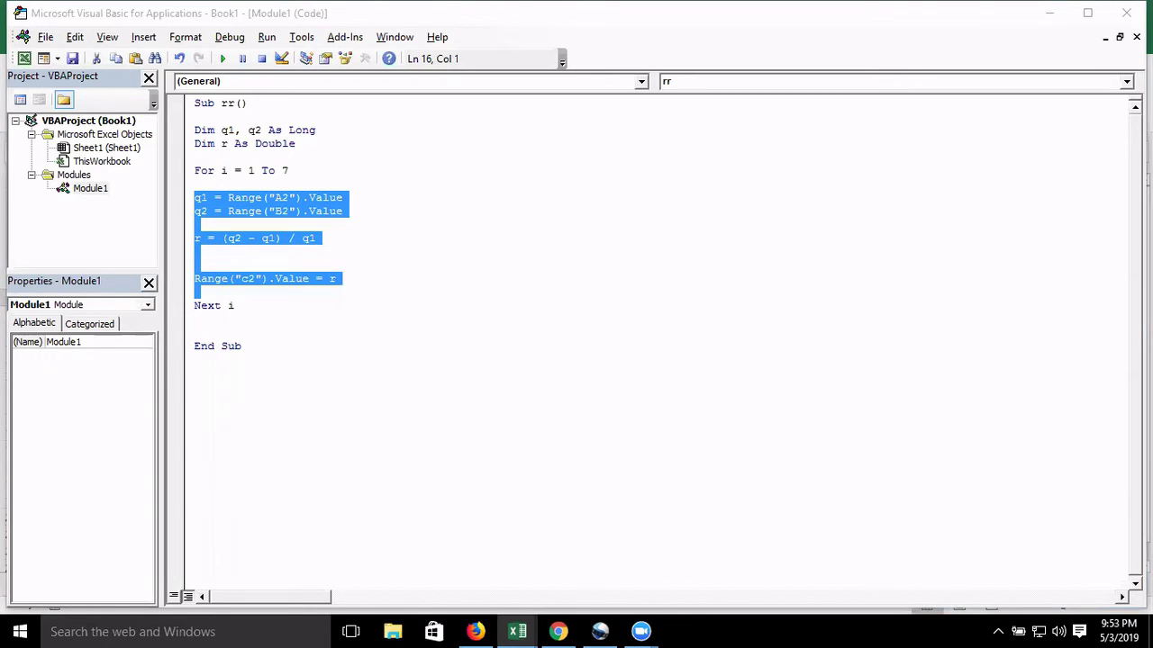
key(shift+Up)
key(Up)
key(Up)
key(Up)
key(Down)
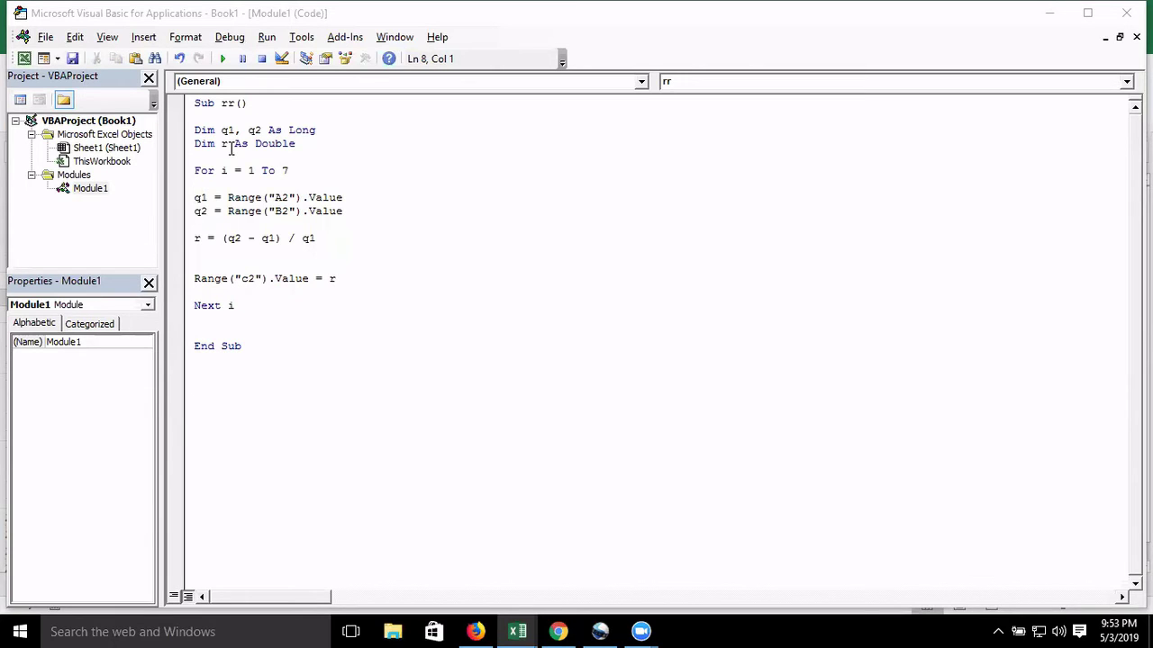
key(shift+Down)
key(Right)
key(shift+Down)
key(Right)
key(Up)
key(Up)
key(Up)
key(Up)
key(shift+Down)
key(Right)
key(Up)
key(Right)
key(Right)
key(Right)
key(Right)
key(shift+Right)
key(Down)
key(Up)
key(shift+Right)
key(Down)
key(Down)
Change the q1 line's A2 reference to Range("A" & i)
click(289, 197)
key(Left)
key(Delete)
key(Right)
text(& i)
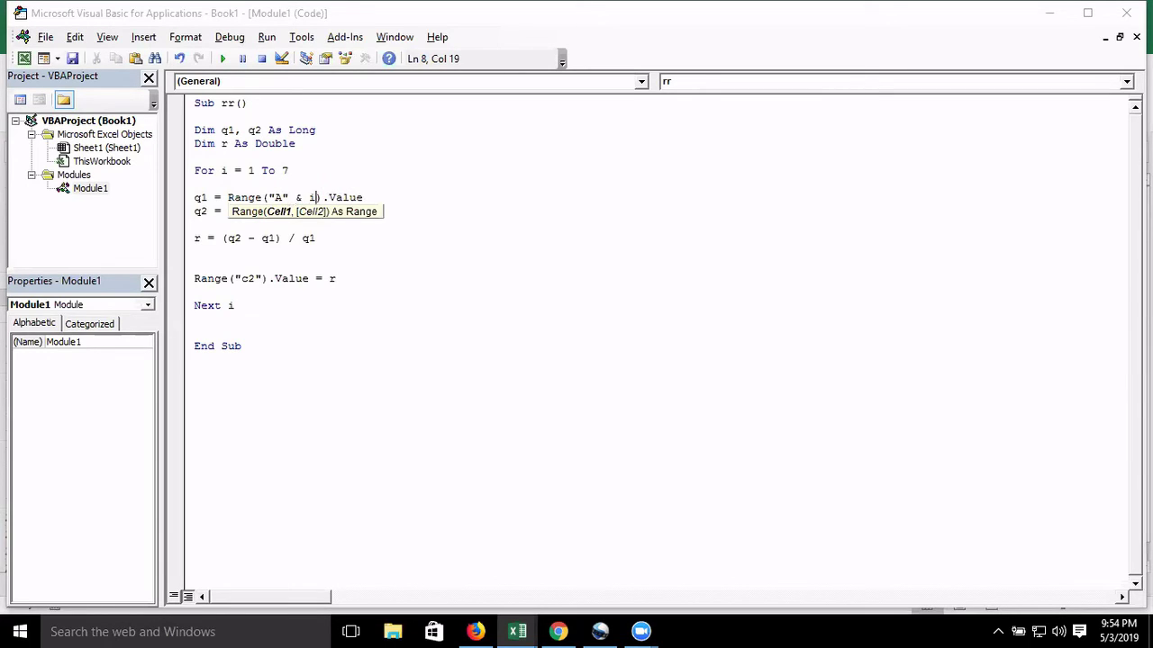
key(Down)
key(Down)
key(Down)
key(Down)
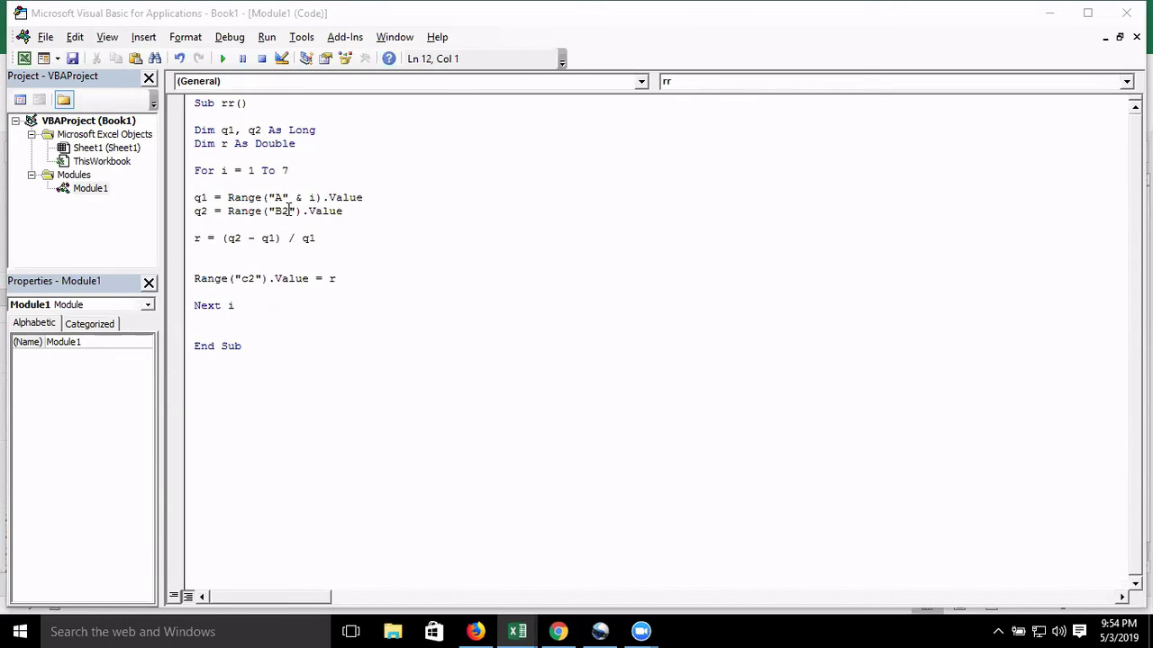
Change the q2 line's B2 reference to Range("B" & i), clearing the interim compile error
click(281, 211)
key(Delete)
key(Right)
text(&)
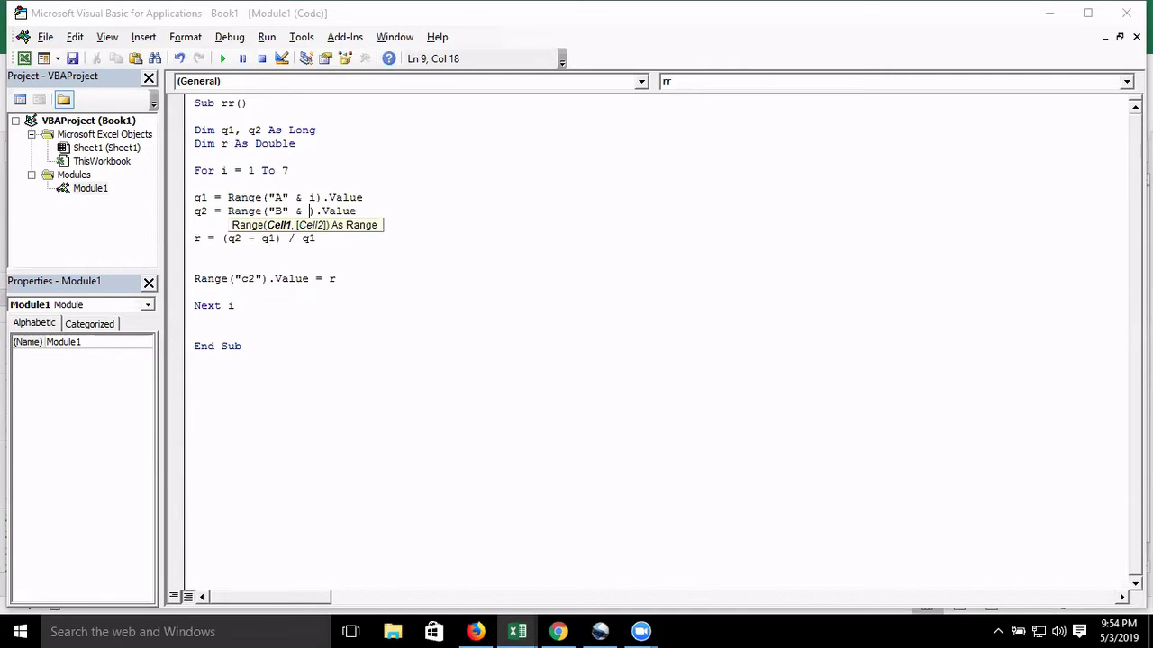
click(253, 300)
key(Return)
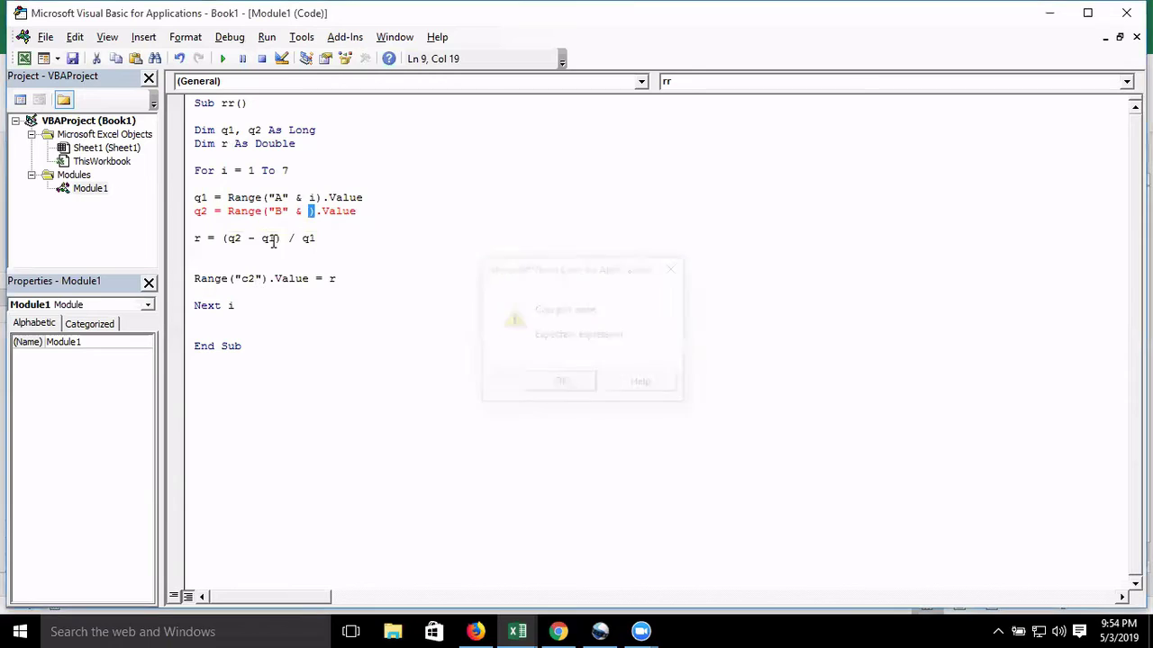
click(309, 213)
text(i)
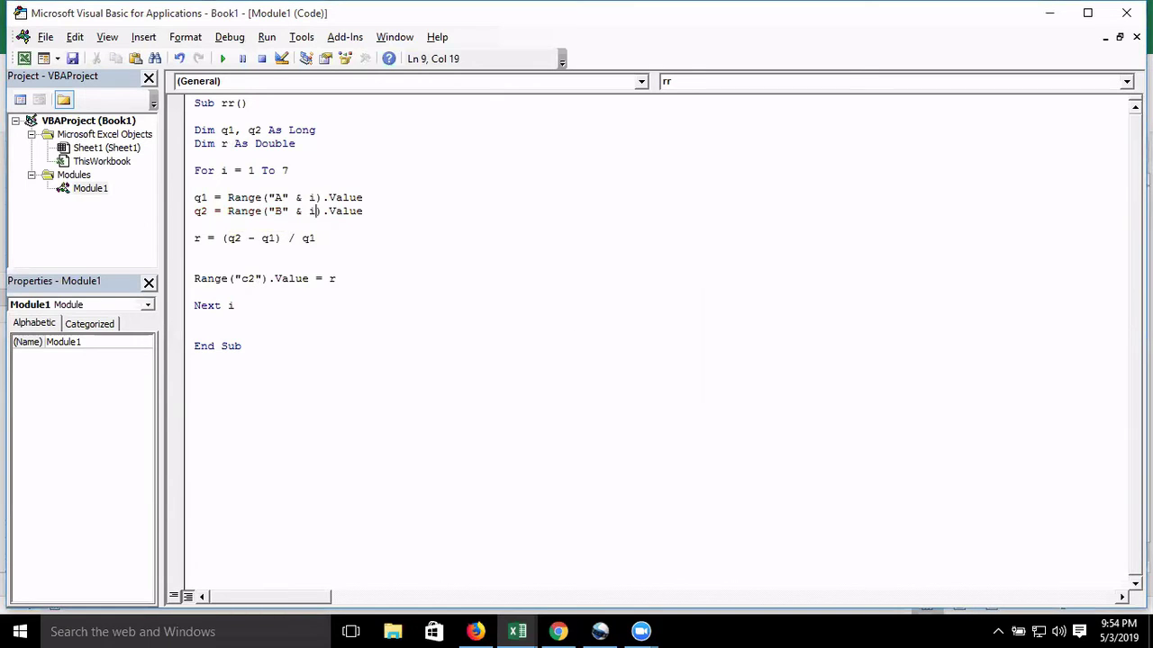
Change the output line to Range("c" & i).Value = r
click(263, 278)
key(BackSpace)
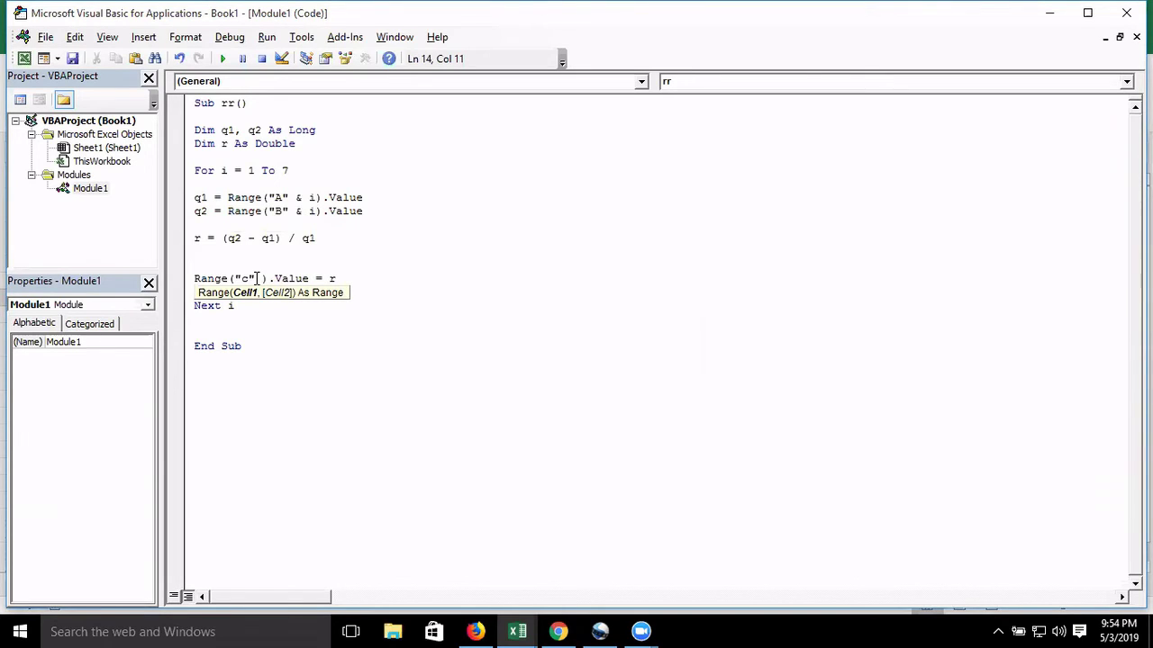
text(& i)
click(290, 324)
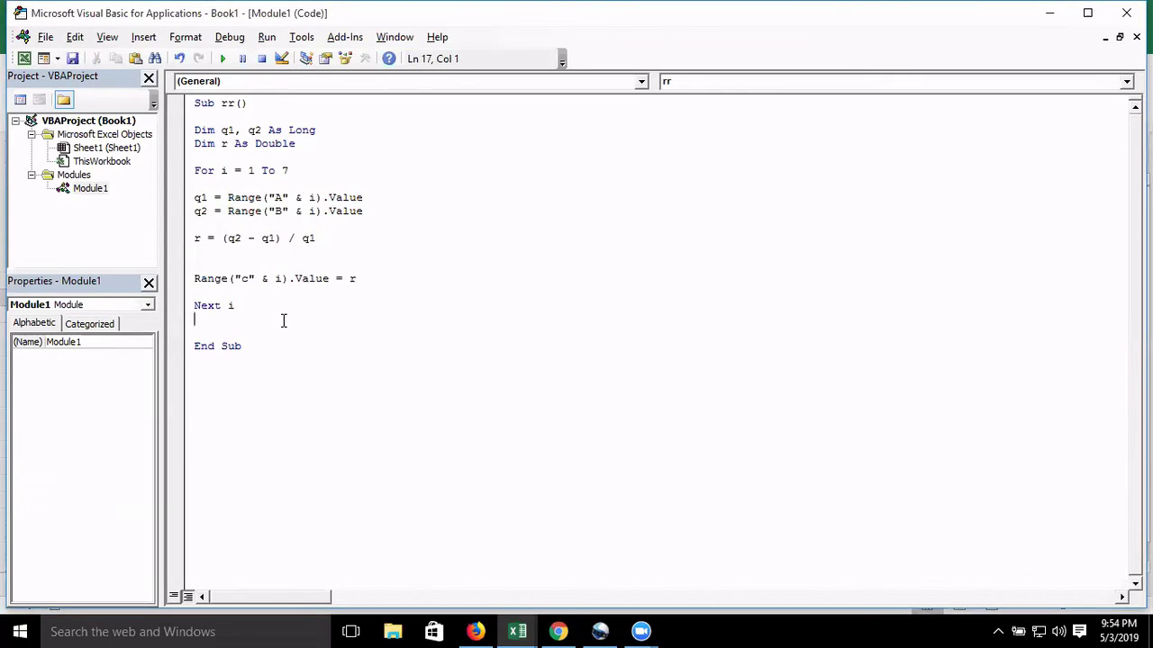
click(279, 308)
Step rr with F8 from the For line to the q1 line, briefly checking the worksheet
click(222, 171)
key(F8)
key(F8)
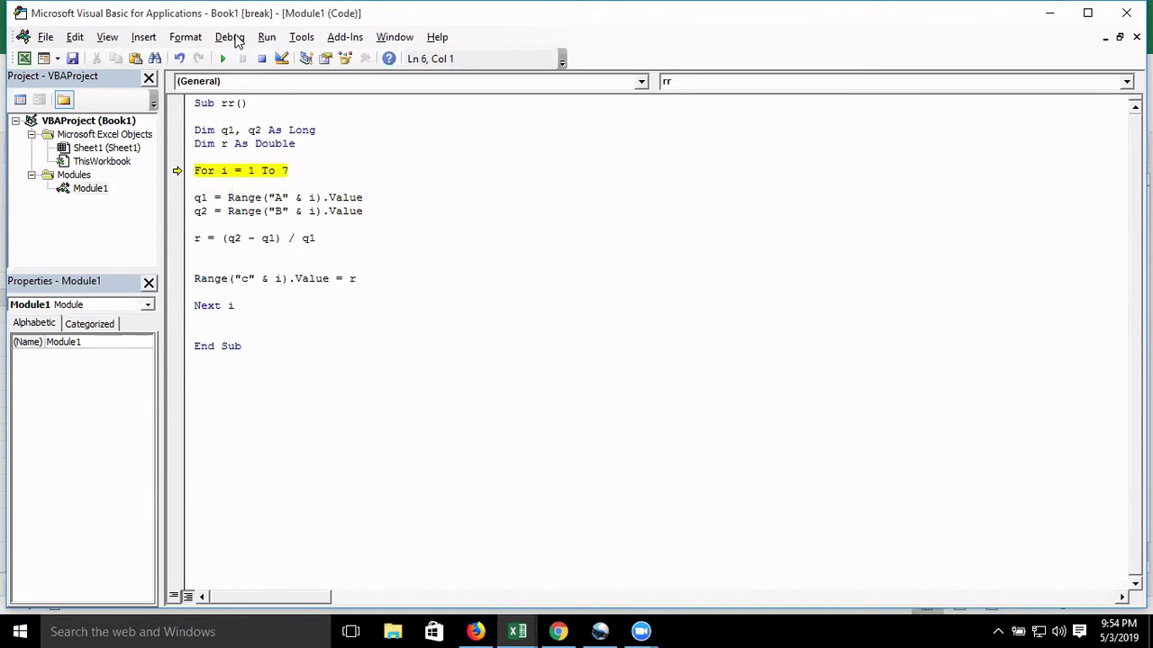
click(230, 37)
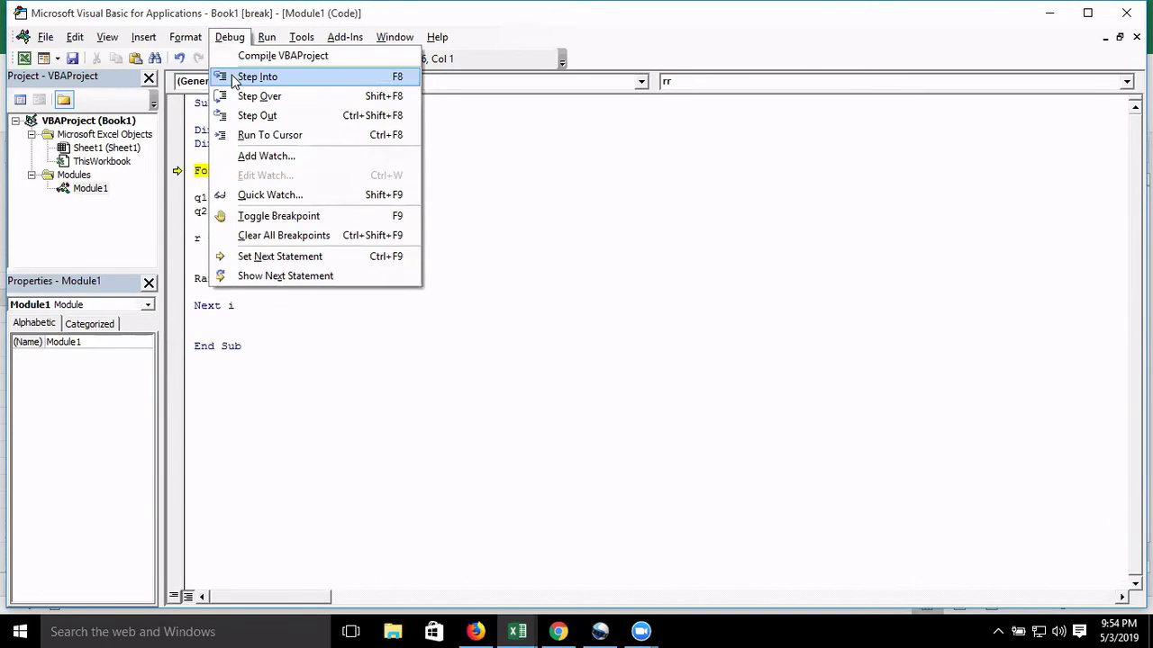
click(195, 178)
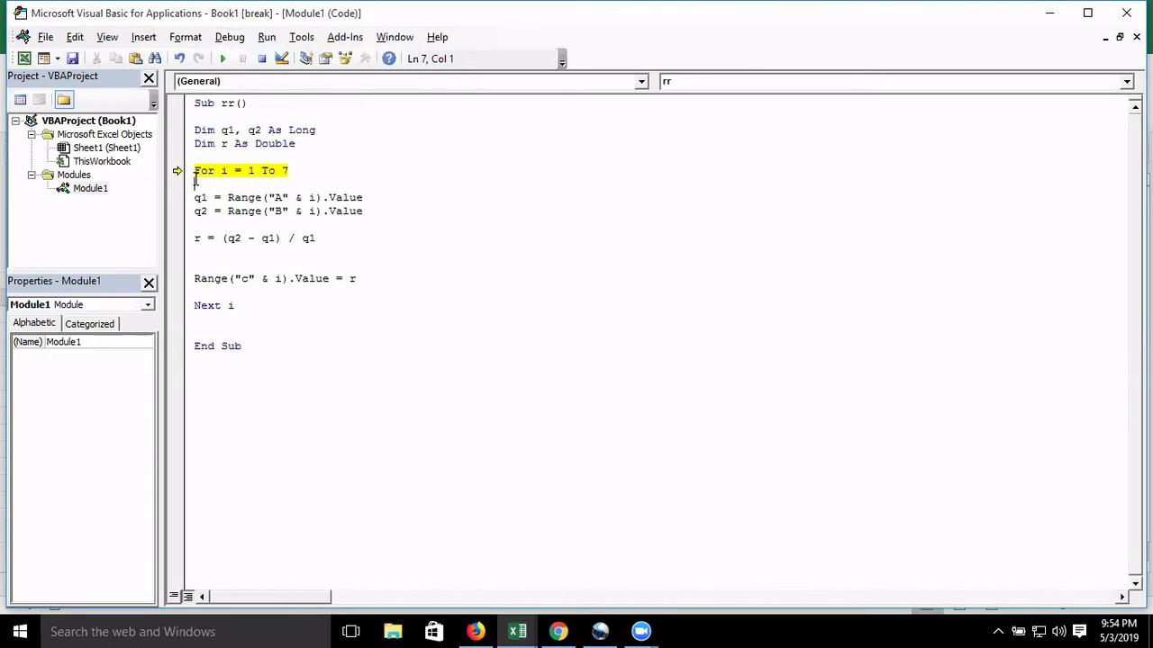
key(F8)
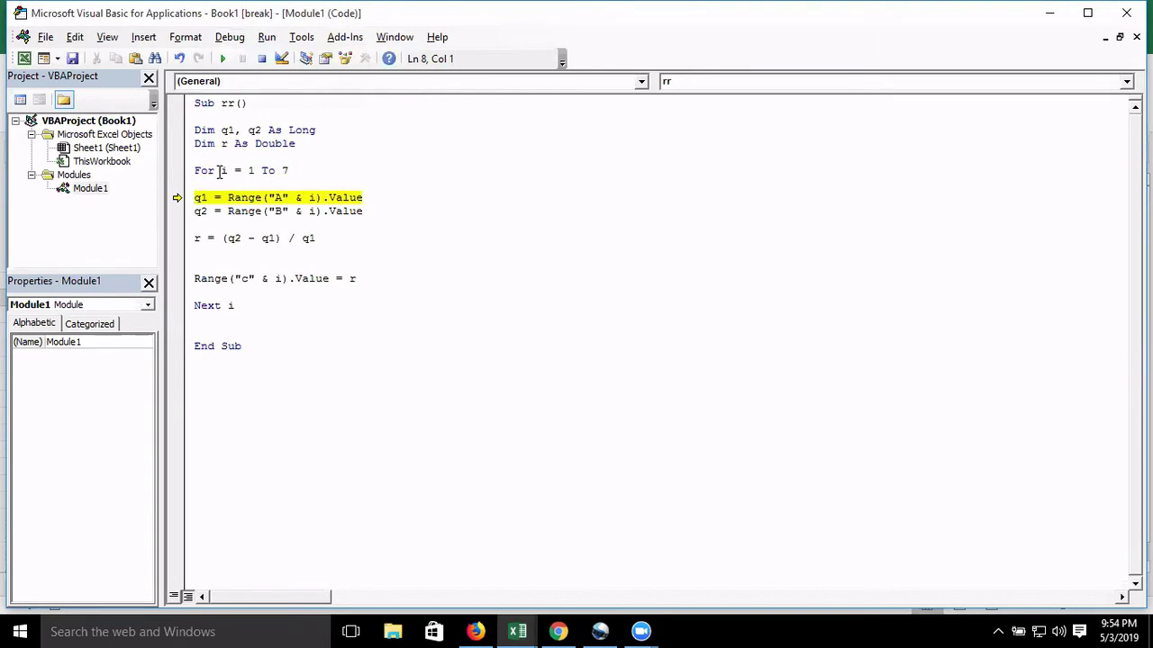
mouse_move(225, 172)
key(alt+F11)
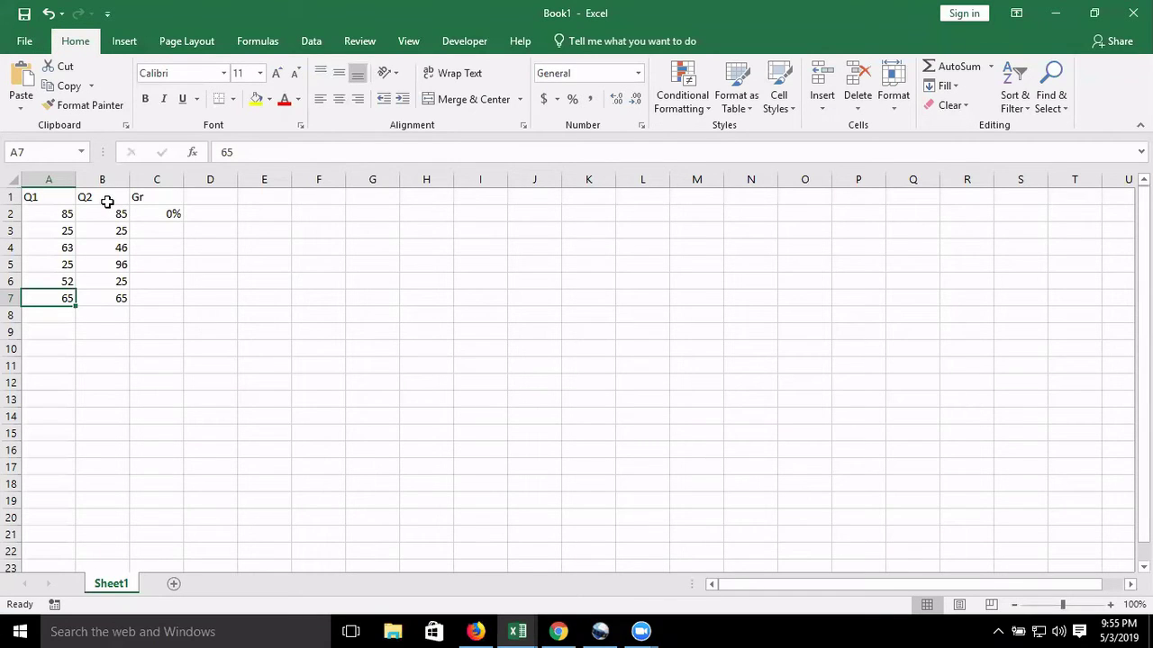
key(alt+F11)
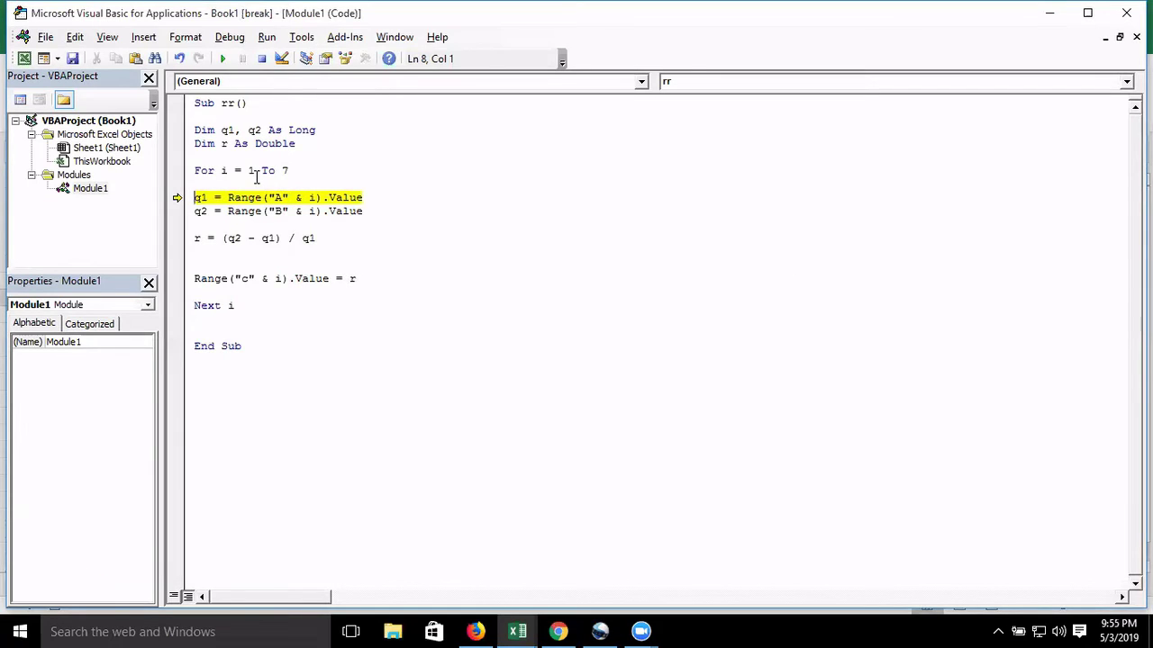
Change the A, B and C row references to i + 1, fixing the compile error
click(316, 197)
text(+)
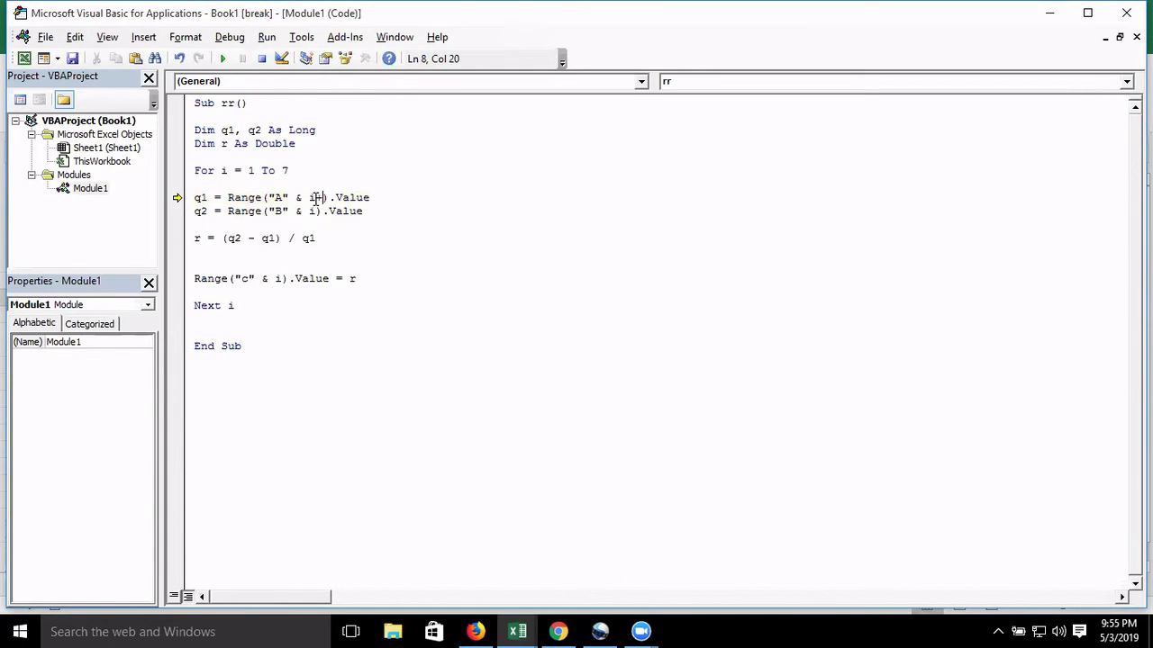
text(1)
click(317, 212)
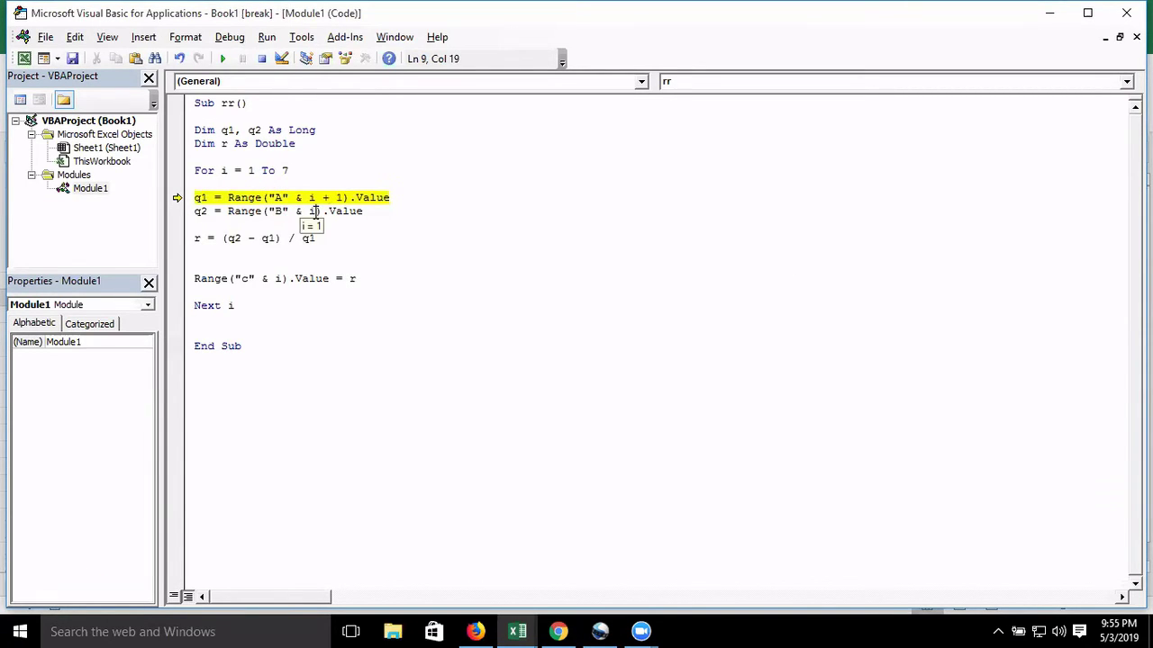
text(+)
click(309, 241)
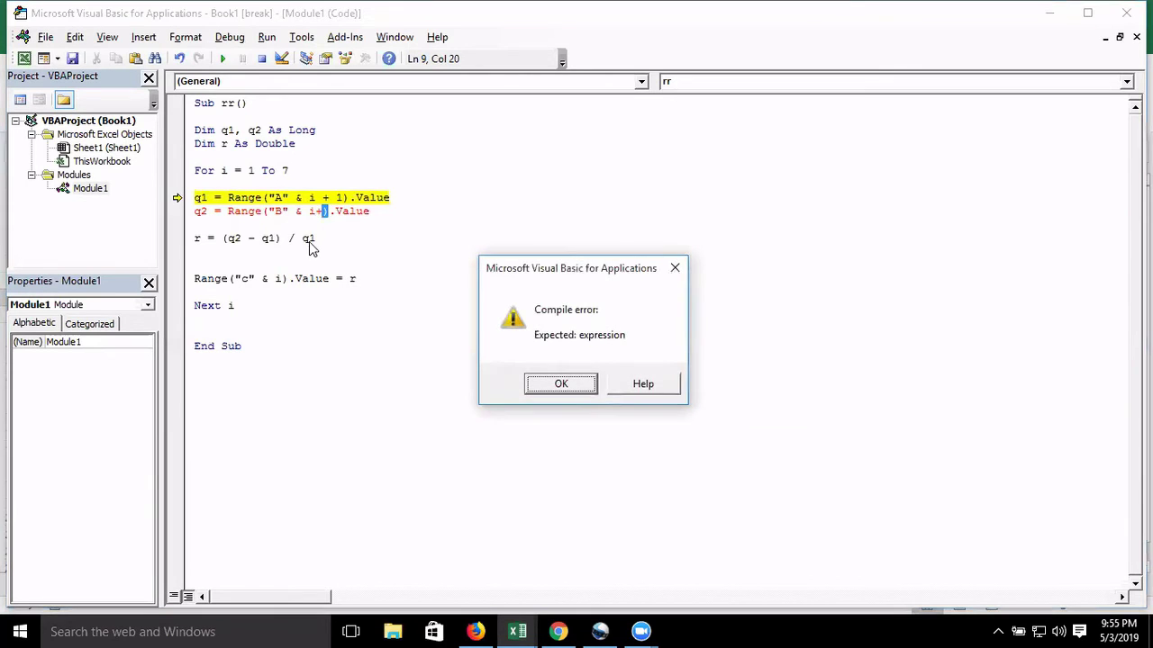
key(Return)
key(Left)
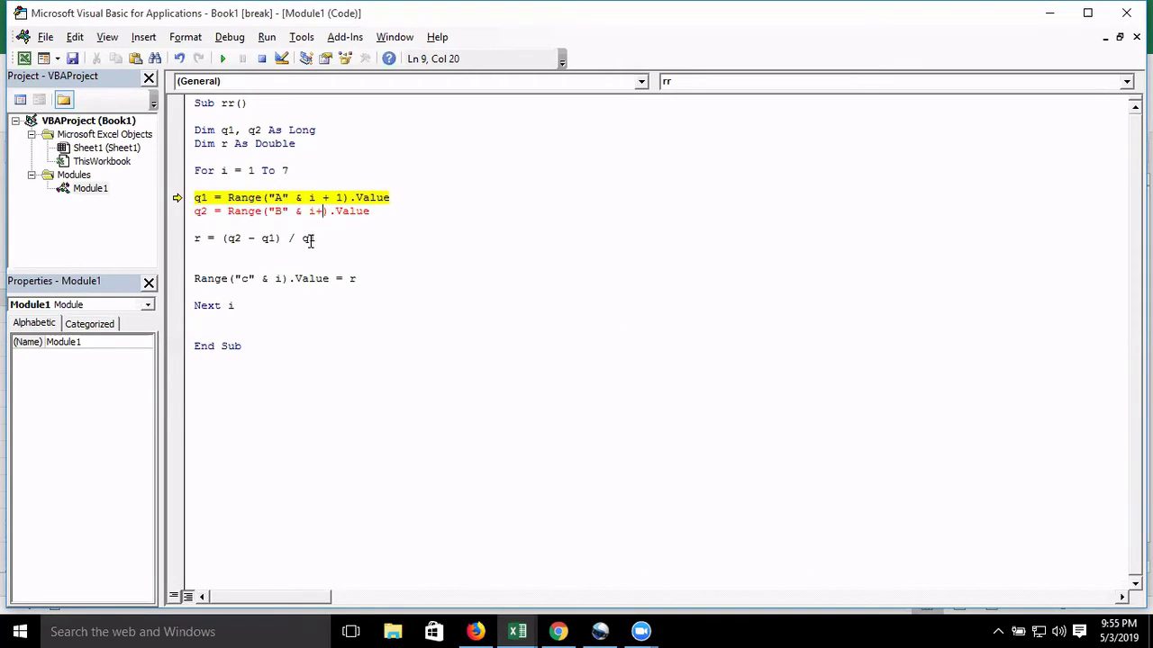
click(284, 279)
text(+ 1)
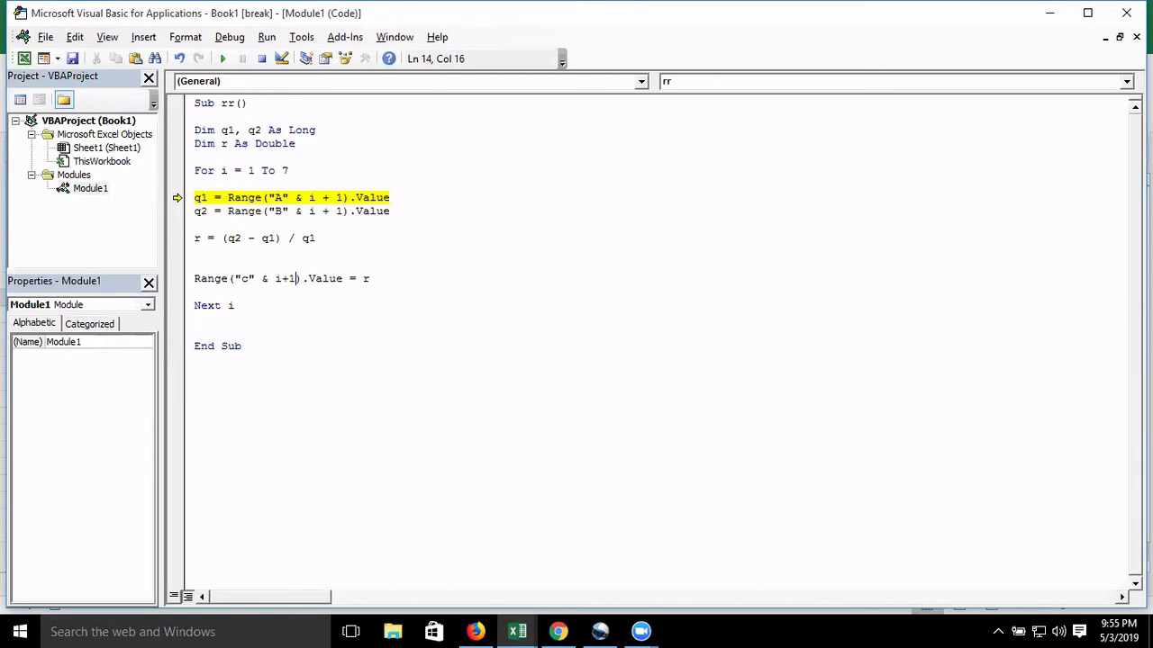
click(296, 225)
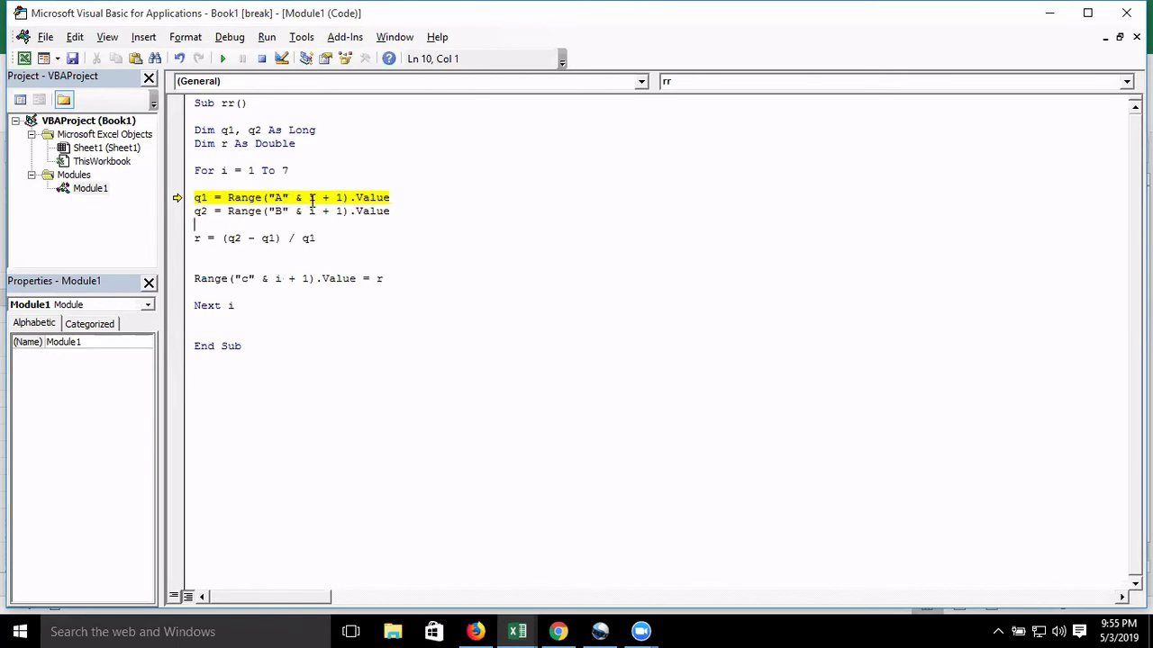
drag(309, 197, 343, 197)
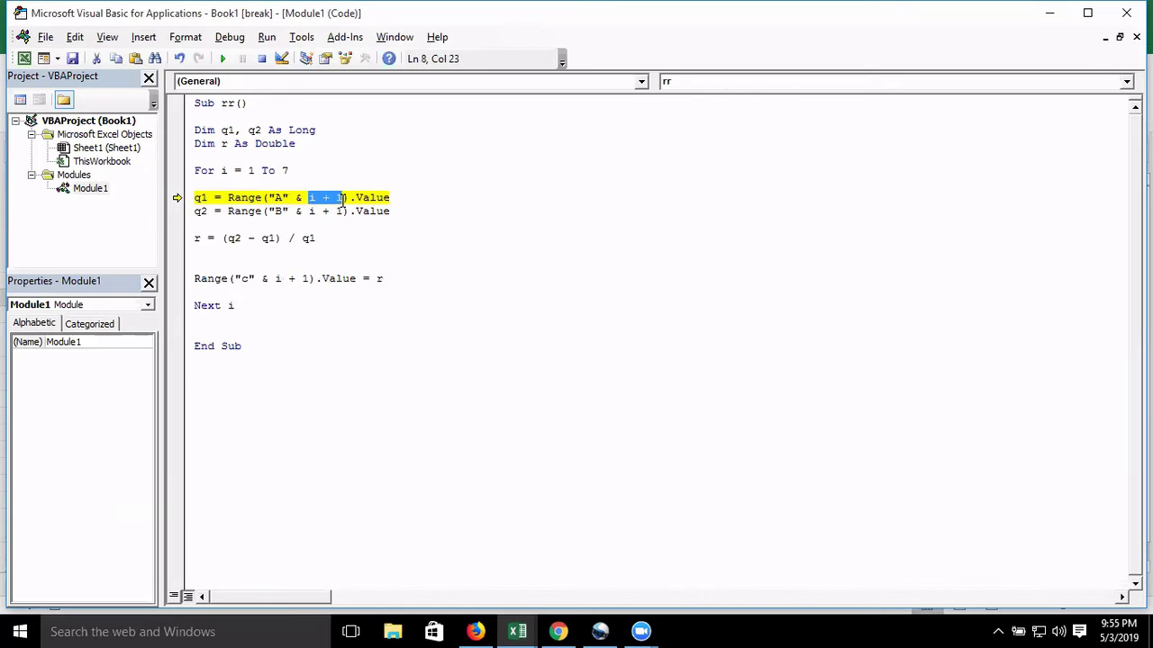
mouse_move(314, 207)
click(251, 290)
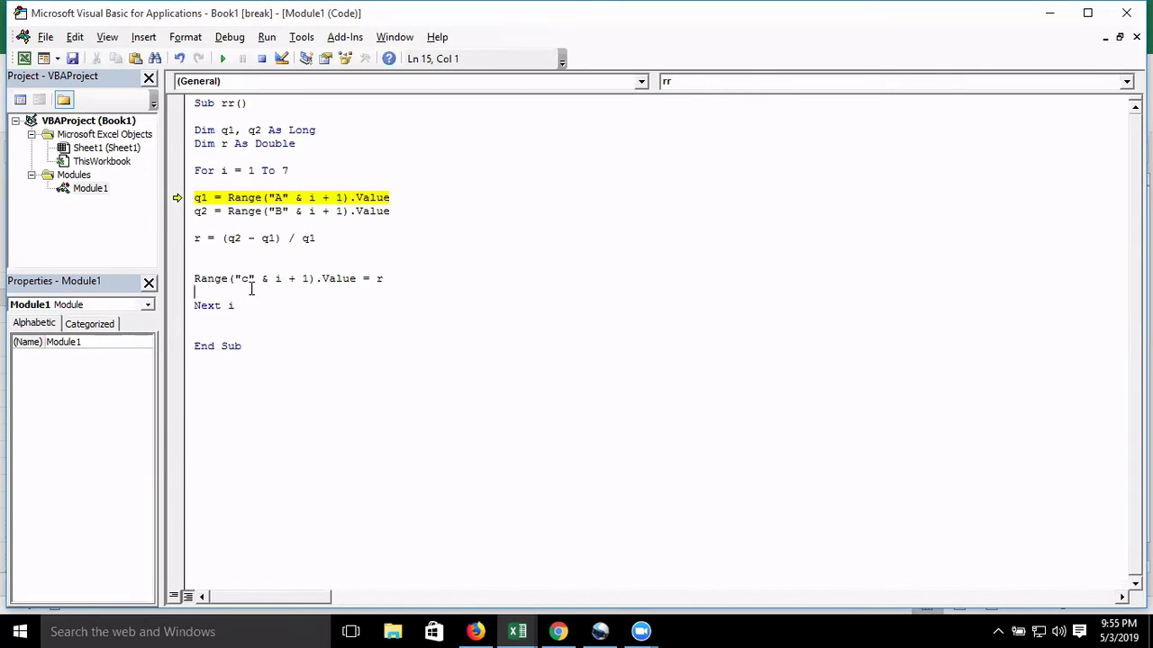
Step with F8 through q1, q2, r, the column C write and Next i back to q1
key(F8)
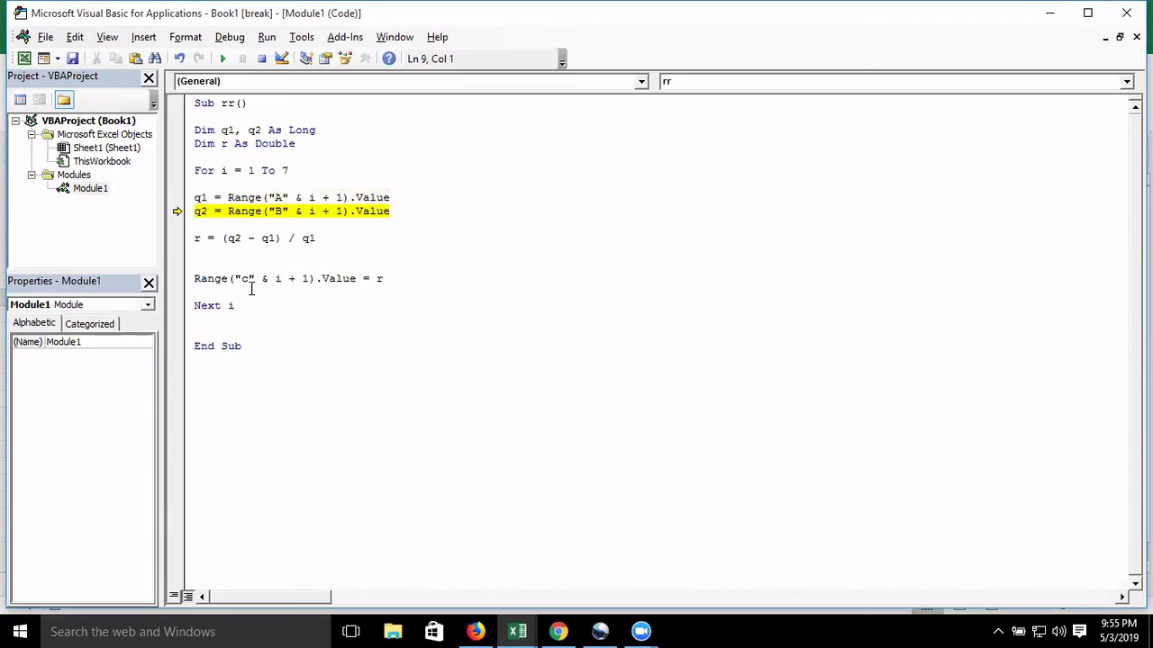
key(F8)
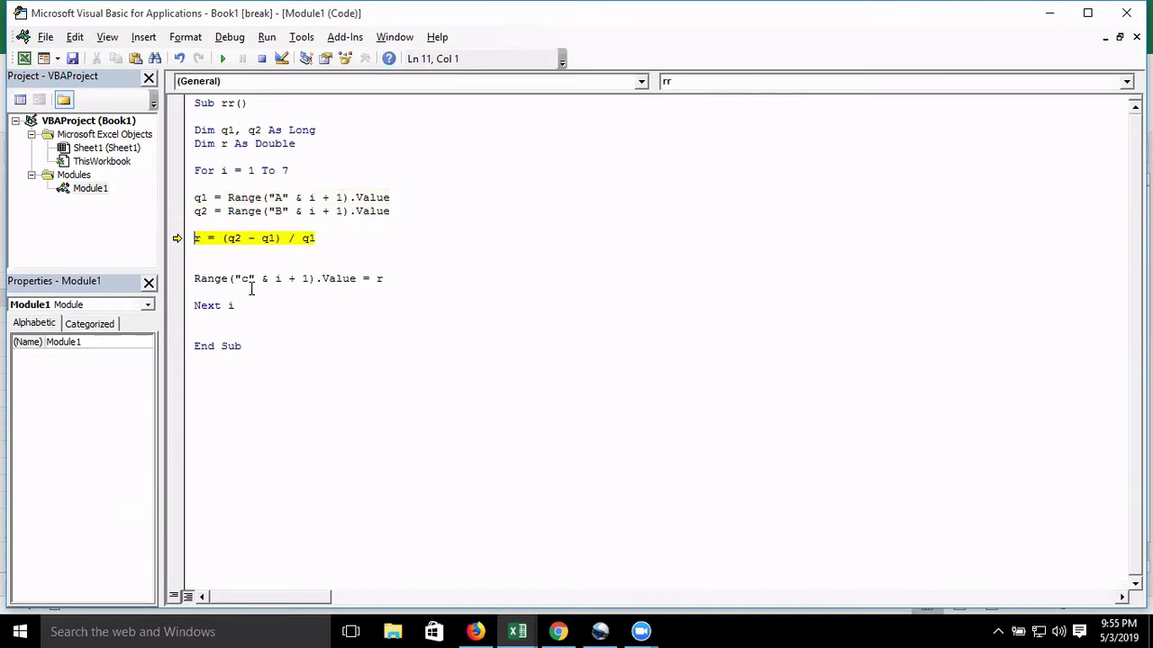
mouse_move(200, 199)
key(F8)
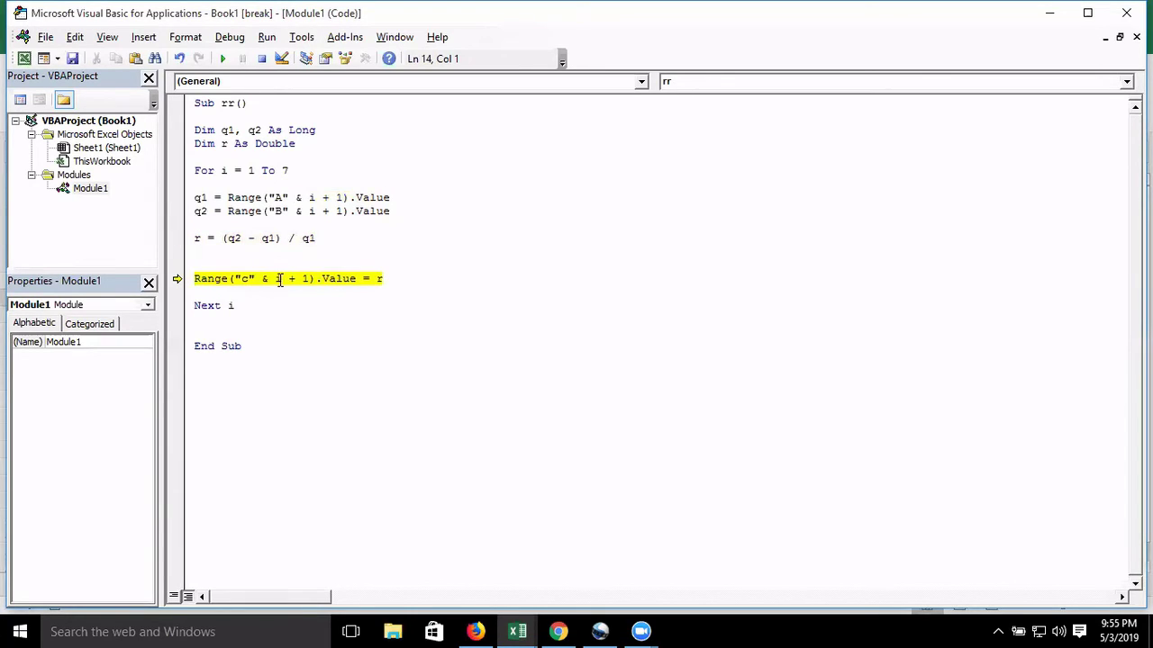
mouse_move(278, 279)
key(F8)
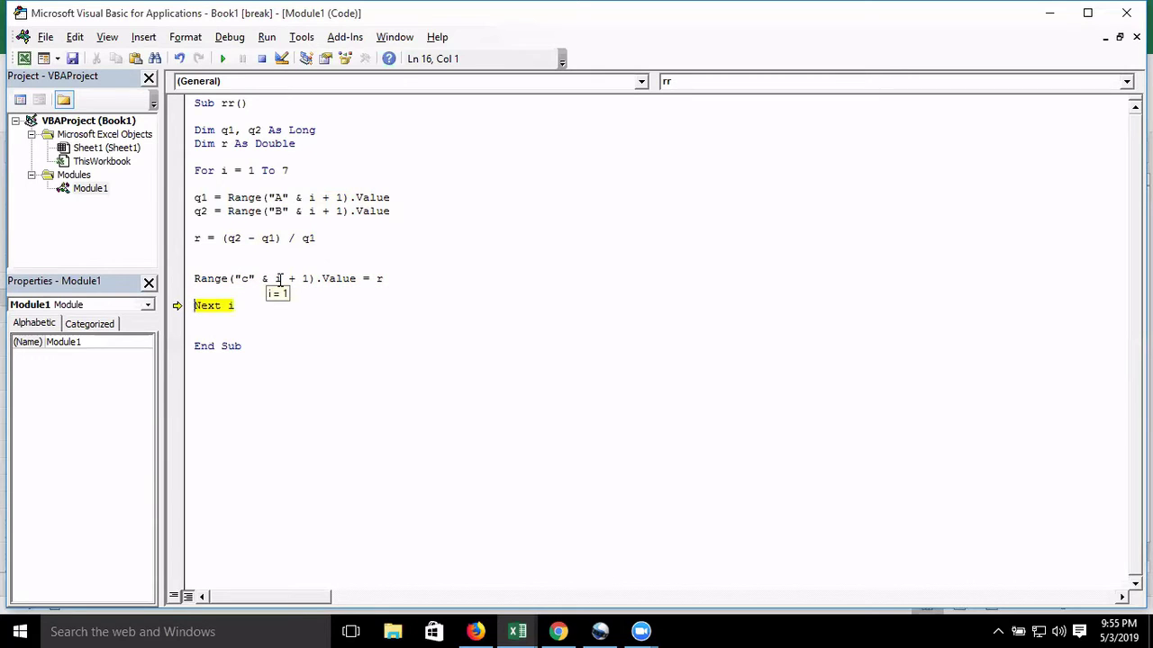
key(F8)
mouse_move(226, 173)
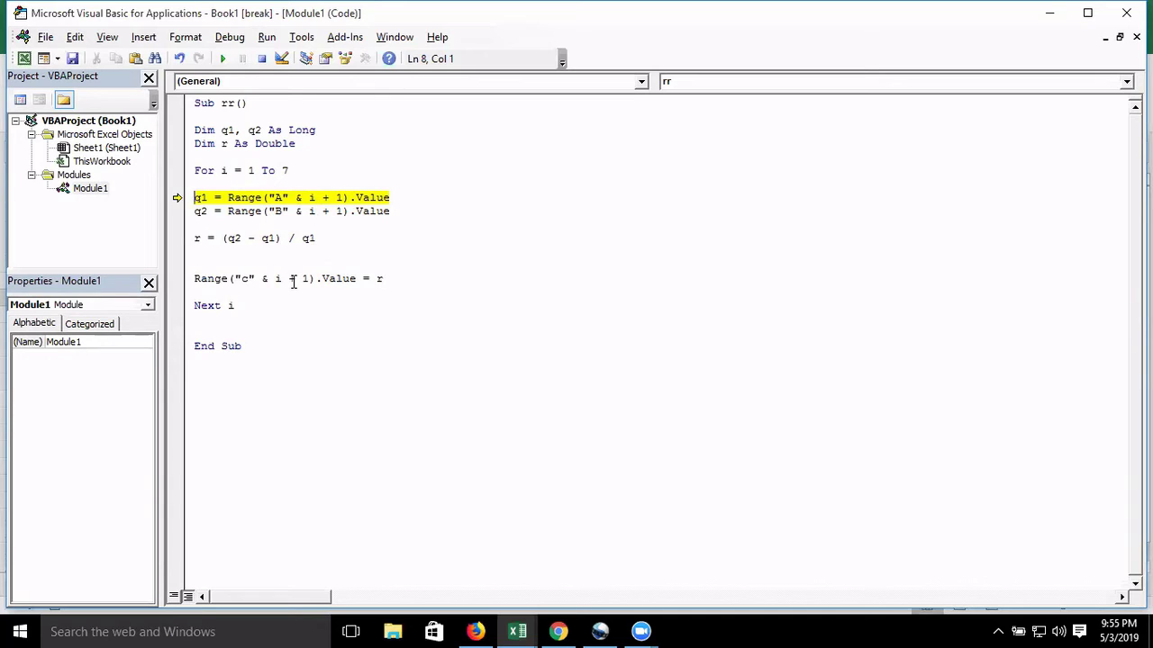
Continue running rr until the Overflow error and break into the r line with Debug
key(F8)
key(F8)
key(F8)
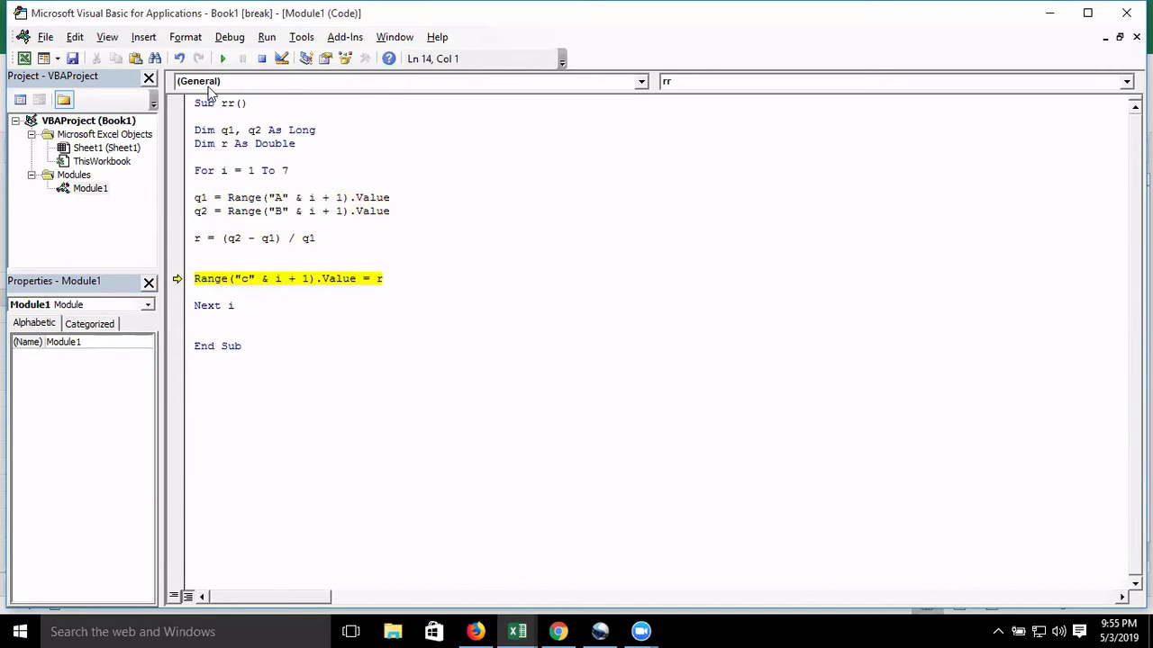
click(224, 59)
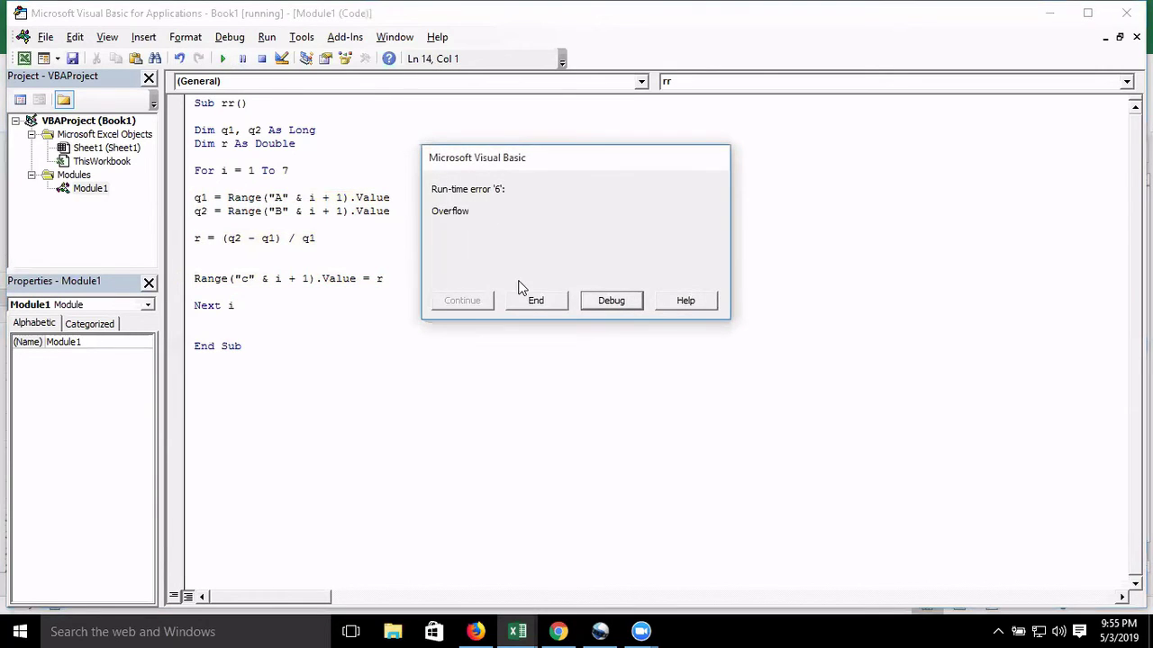
click(590, 304)
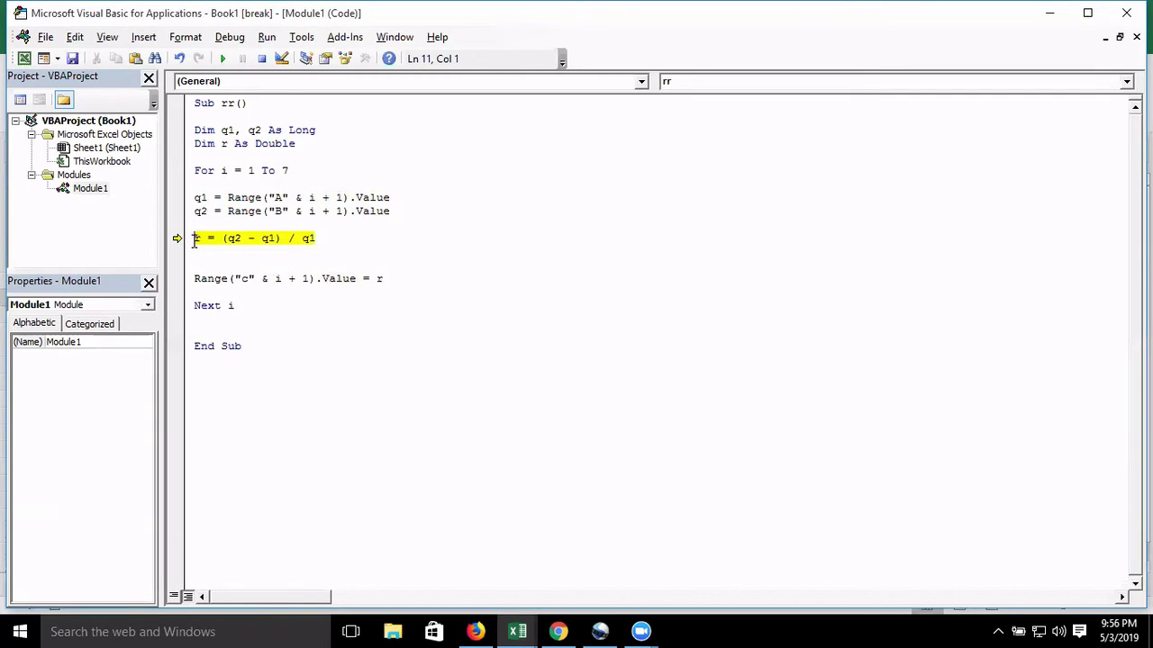
Inspect the values of r, q2 and q1, then reset the macro and view the workbook
mouse_move(196, 241)
mouse_move(236, 239)
mouse_move(304, 243)
click(263, 58)
click(256, 238)
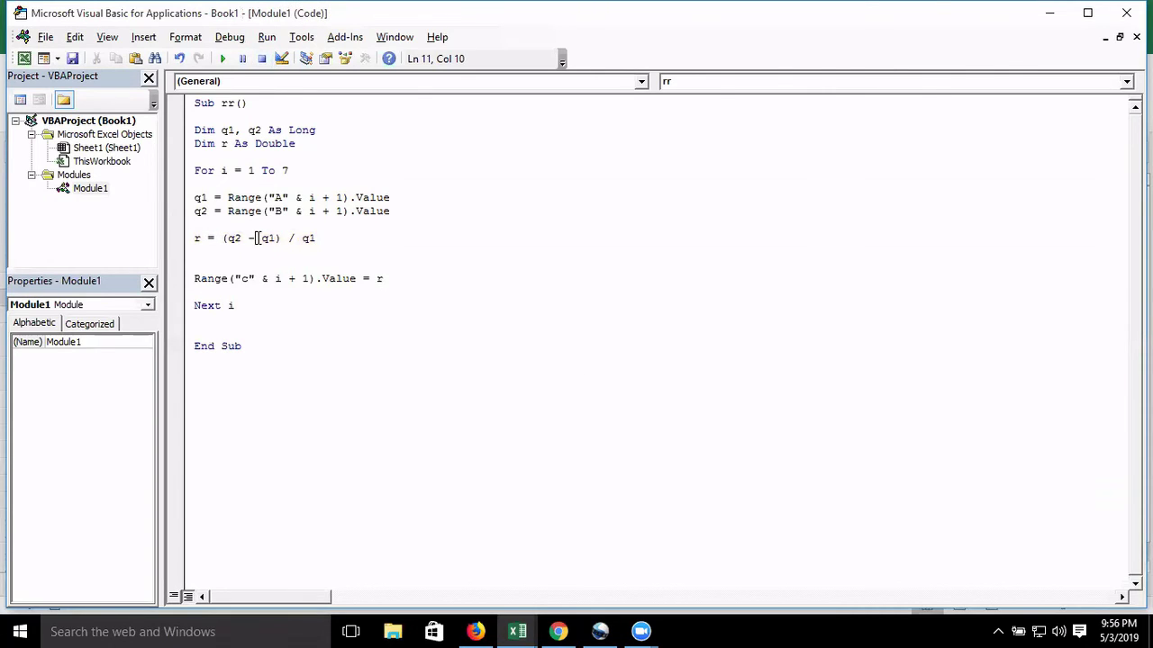
key(alt+F11)
Clear the previous Gr results from C2:C7
click(173, 216)
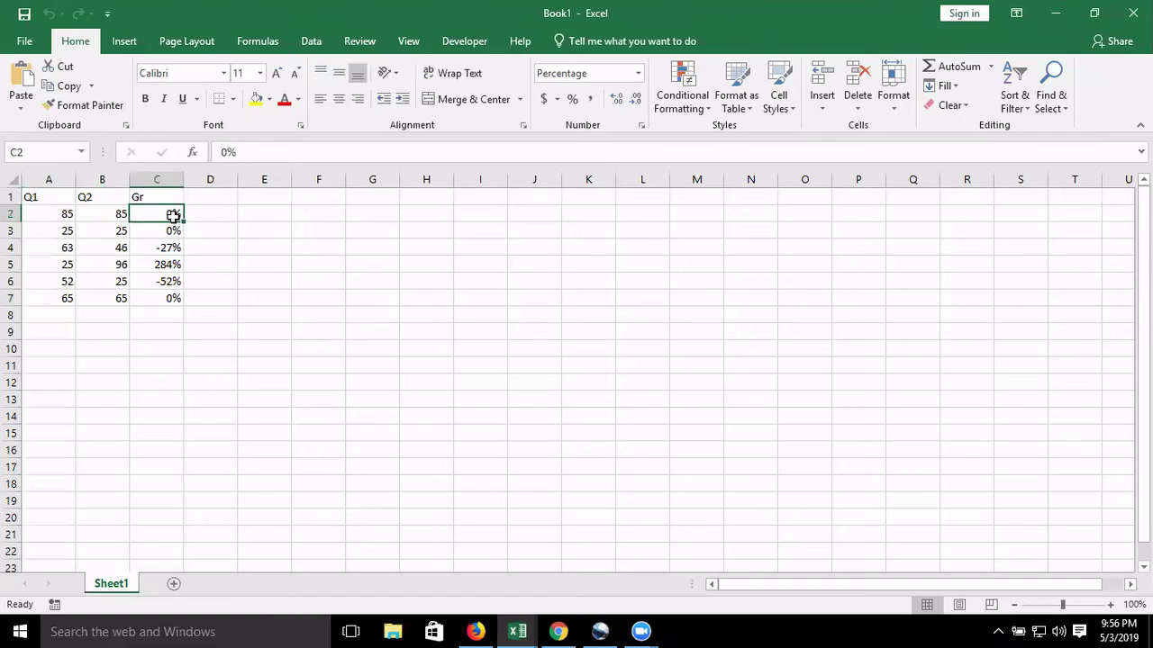
key(ctrl+shift+Down)
key(Delete)
Make the loop run For i = 2 To 7 and remove the + 1 offsets from all three Range lines
key(alt+F11)
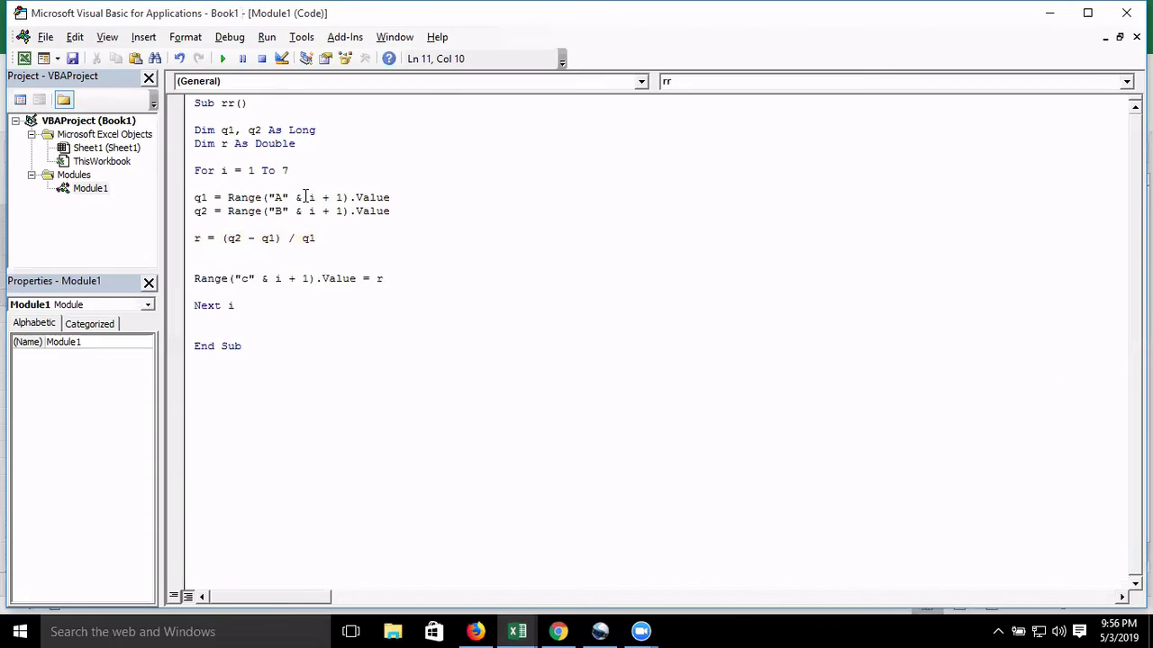
click(315, 197)
double_click(252, 171)
text(2)
drag(321, 198, 345, 197)
key(BackSpace)
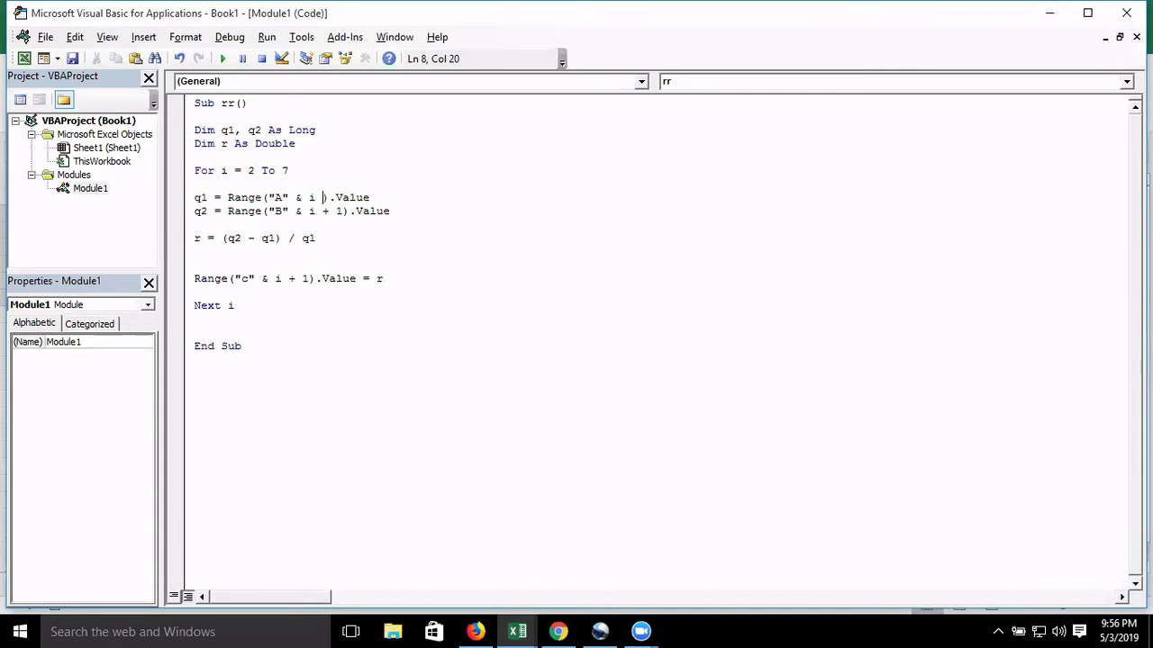
key(BackSpace)
click(322, 210)
drag(322, 211, 343, 211)
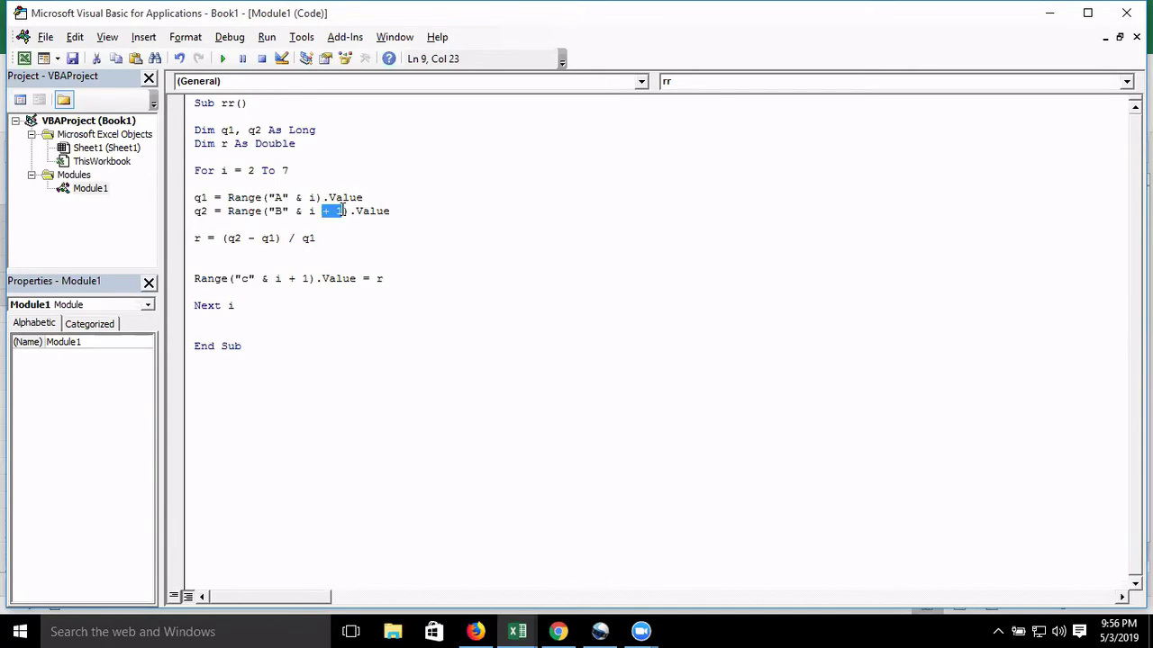
key(BackSpace)
key(BackSpace)
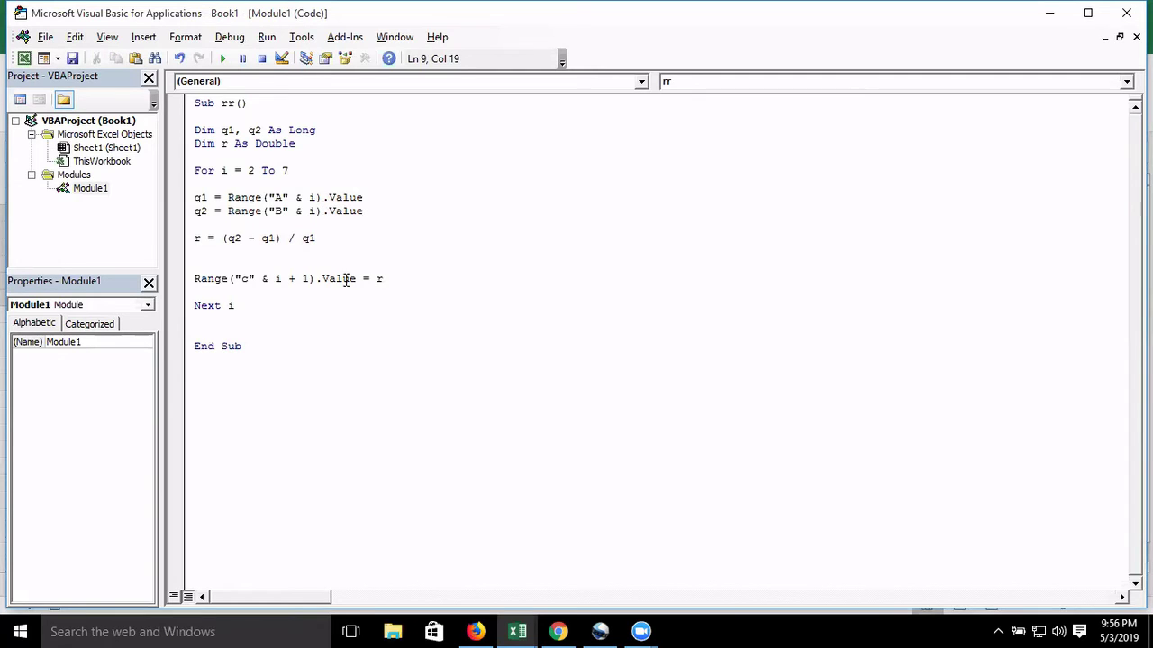
drag(313, 278, 290, 278)
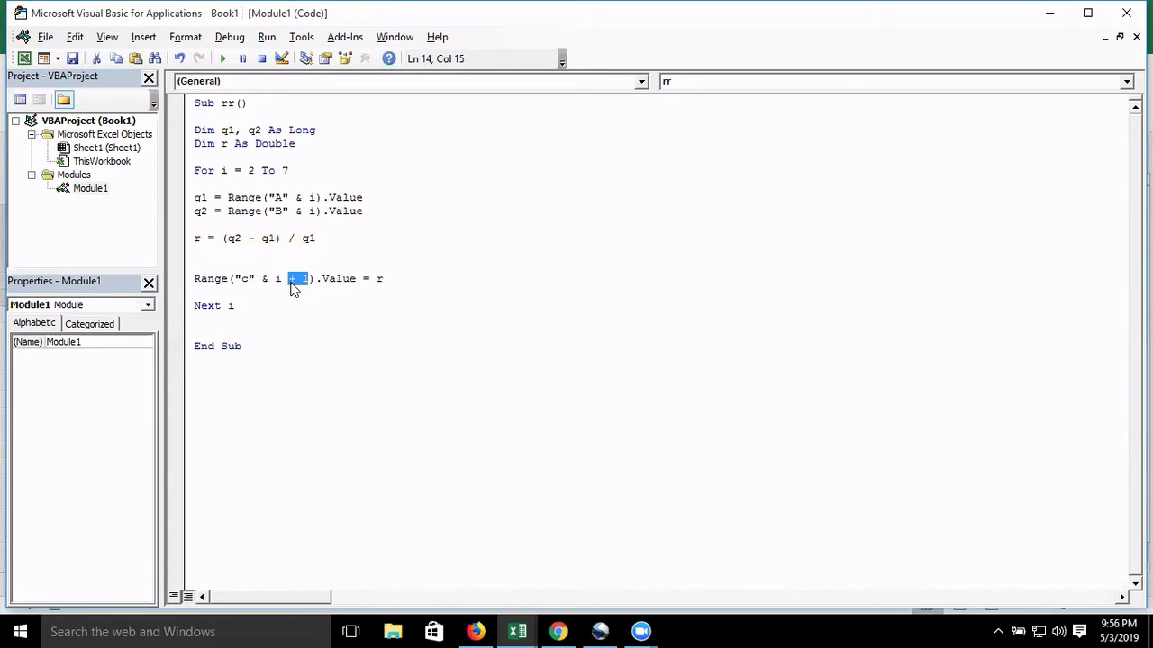
key(BackSpace)
key(BackSpace)
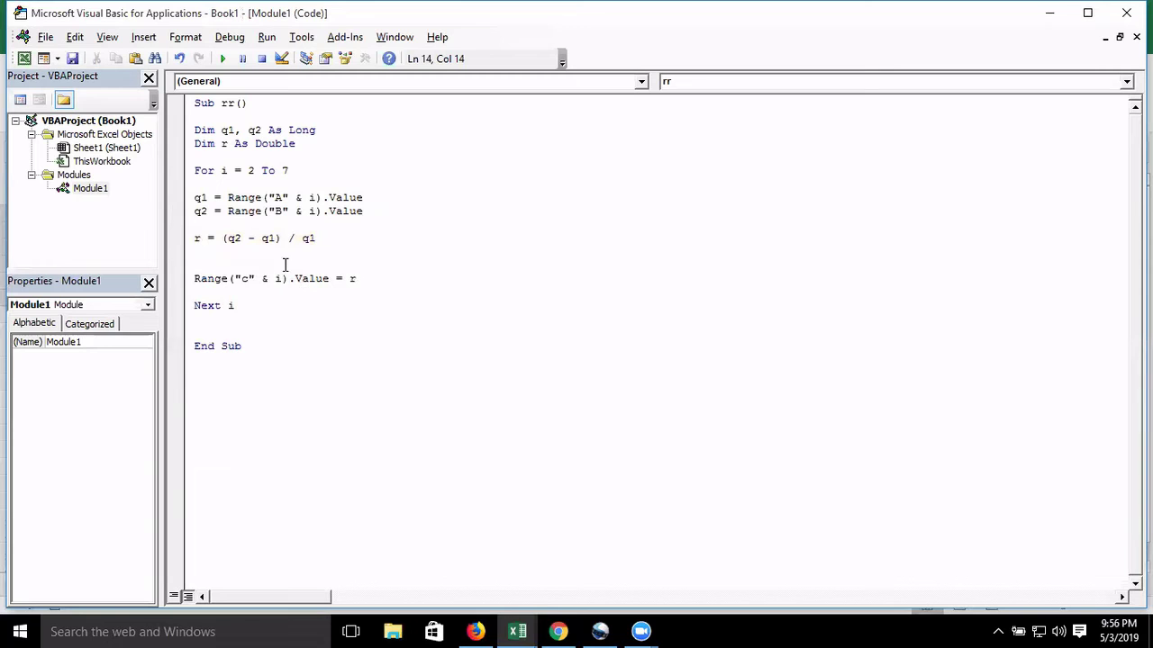
click(278, 225)
Run the rr macro to fill the growth percentages, then return to the Excel workbook
click(228, 171)
click(223, 60)
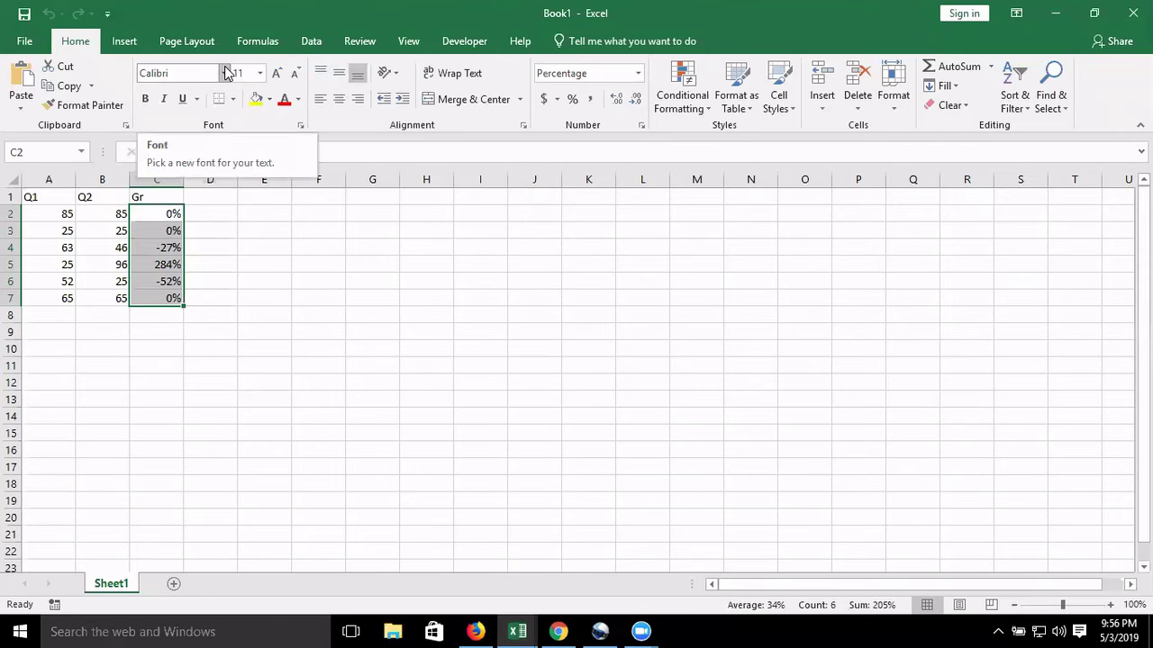
key(alt+F11)
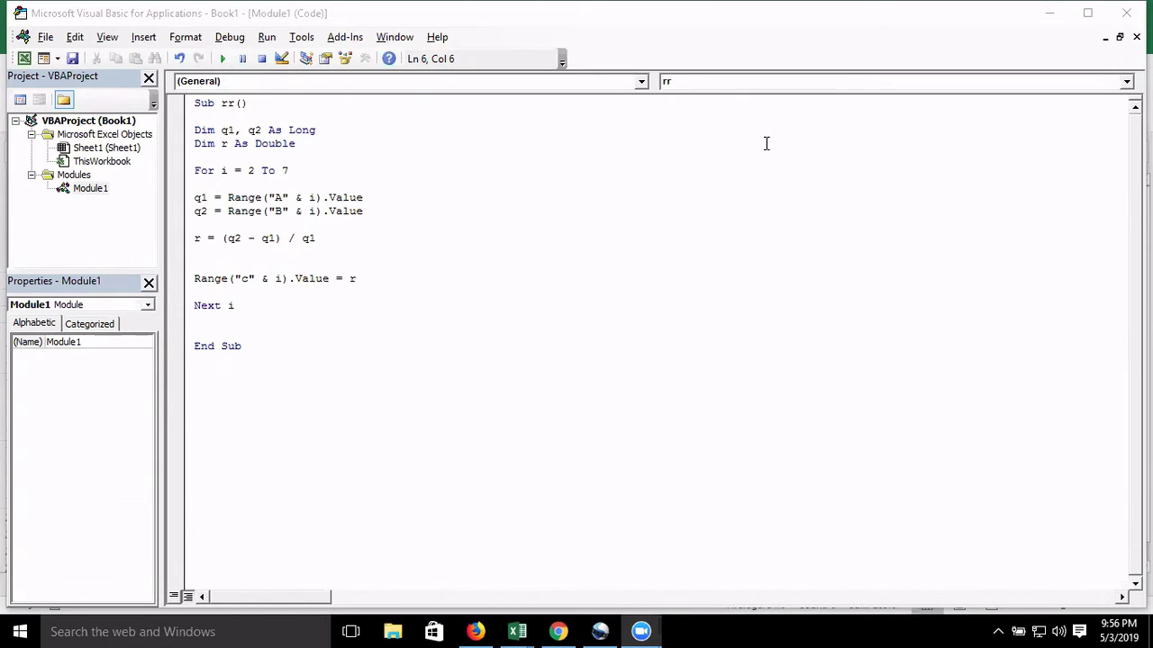
click(352, 443)
key(alt+Tab)
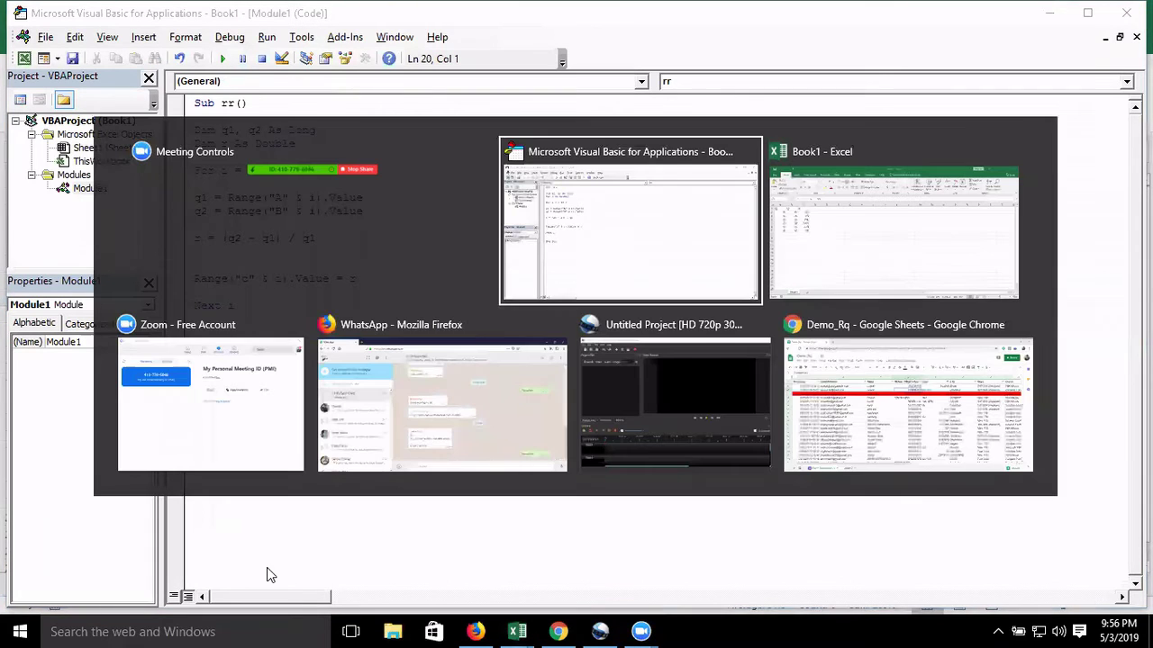
key(alt+Tab)
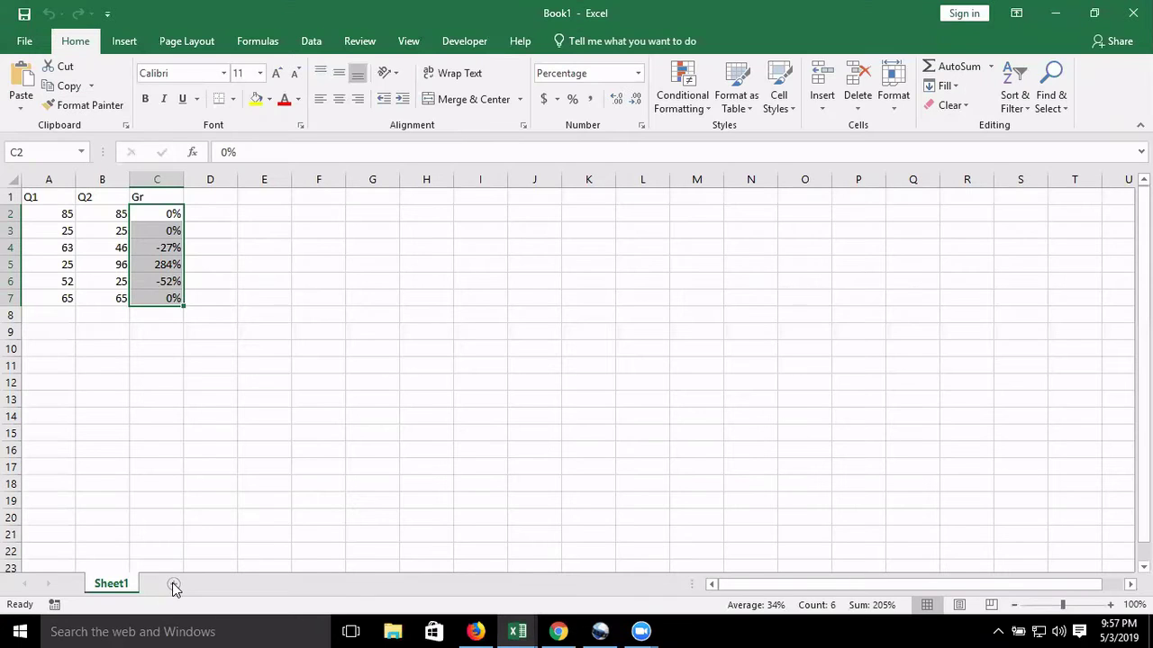
Add a new sheet and enter headers P, R, T and Amt in A1:D1
click(174, 585)
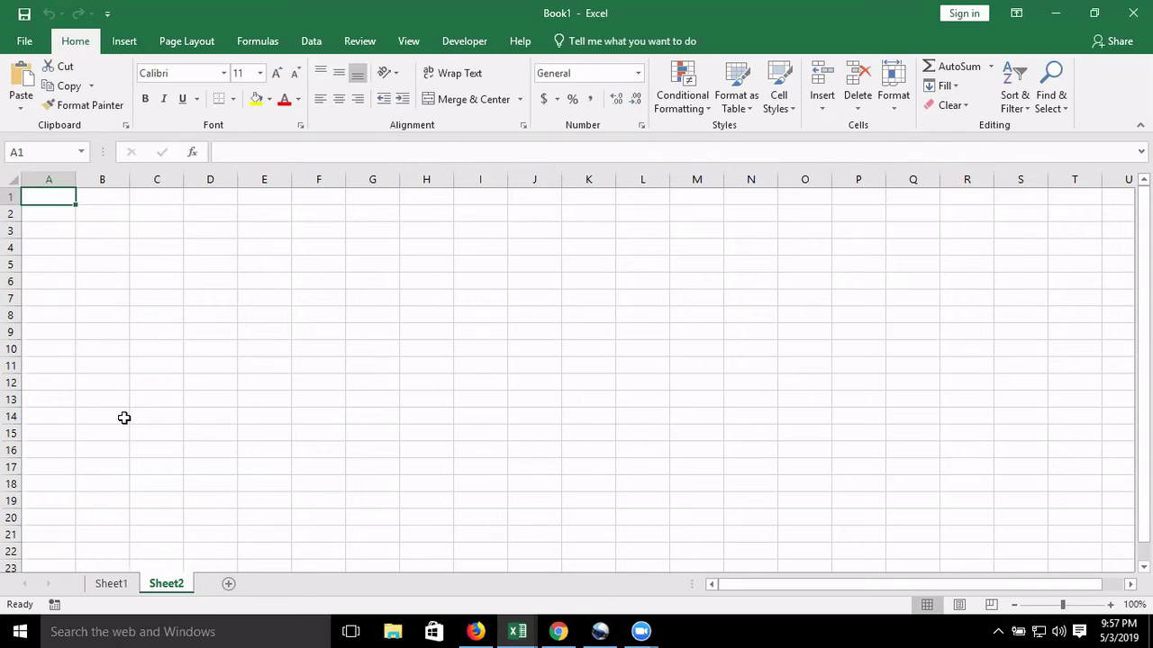
text(=)
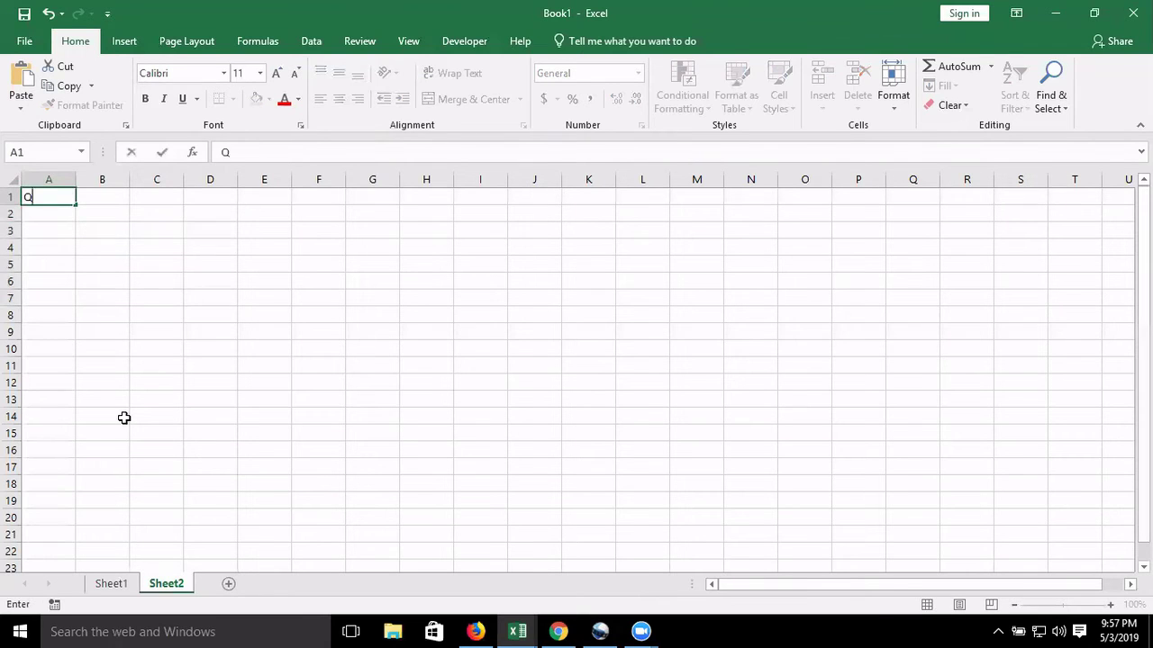
key(BackSpace)
text(P)
key(Tab)
text(R)
key(Tab)
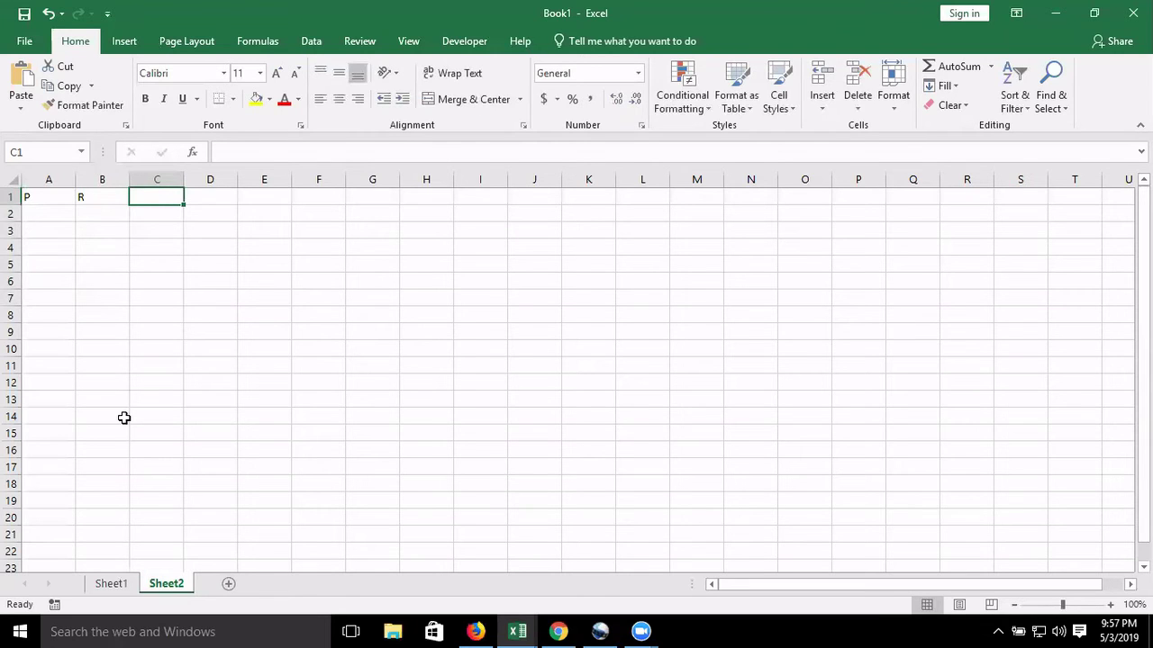
text(T)
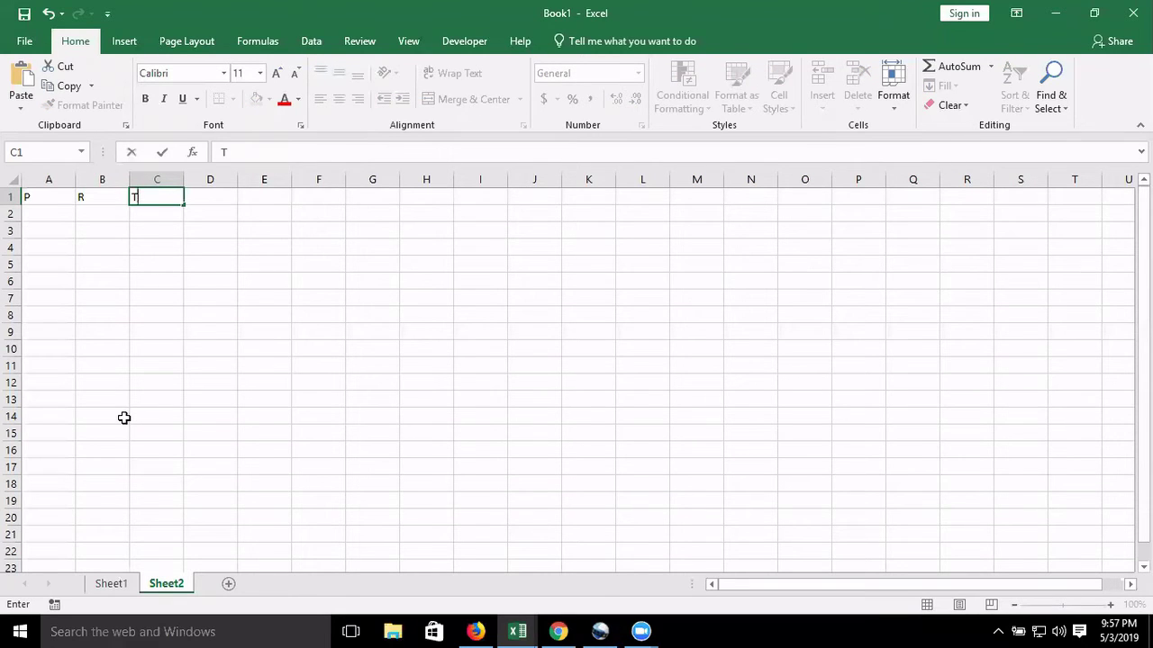
key(Tab)
text(Amt)
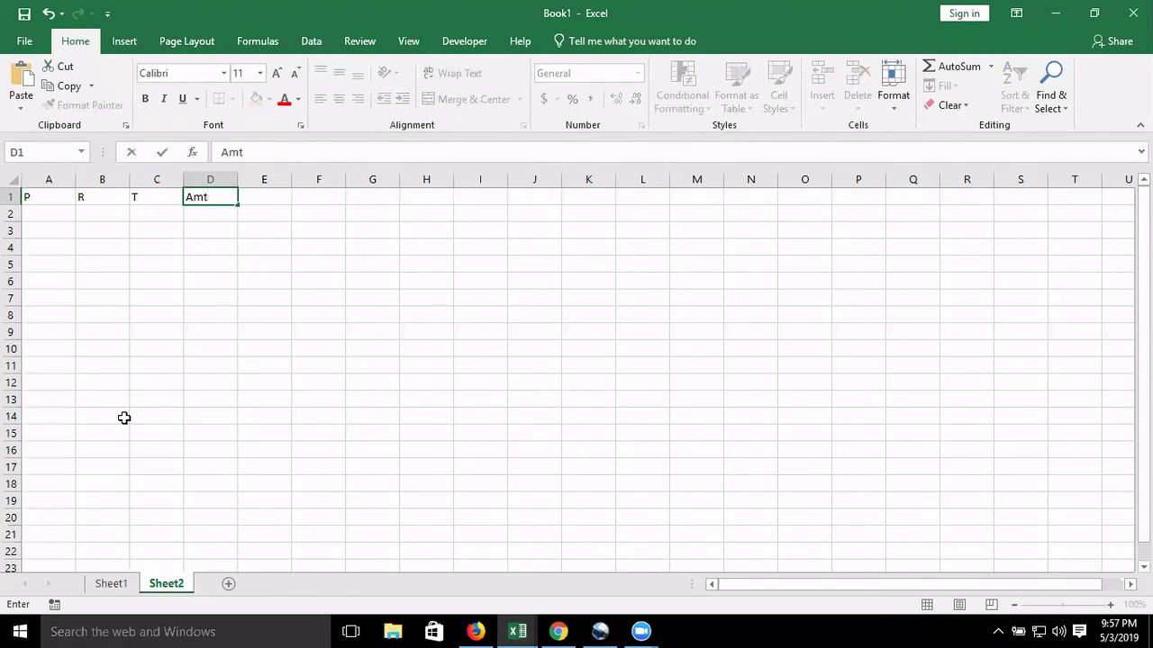
key(Return)
Enter rows 50000, 8%, 3 and 850000, 7%, 5 under P, R, T
text(50000)
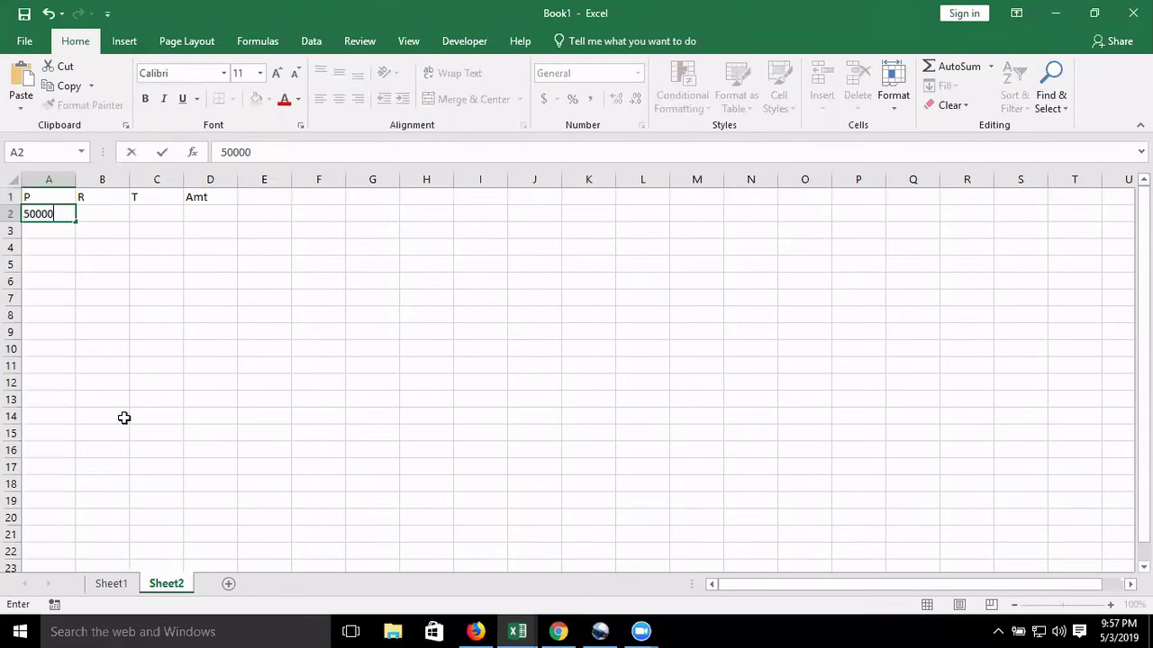
key(Tab)
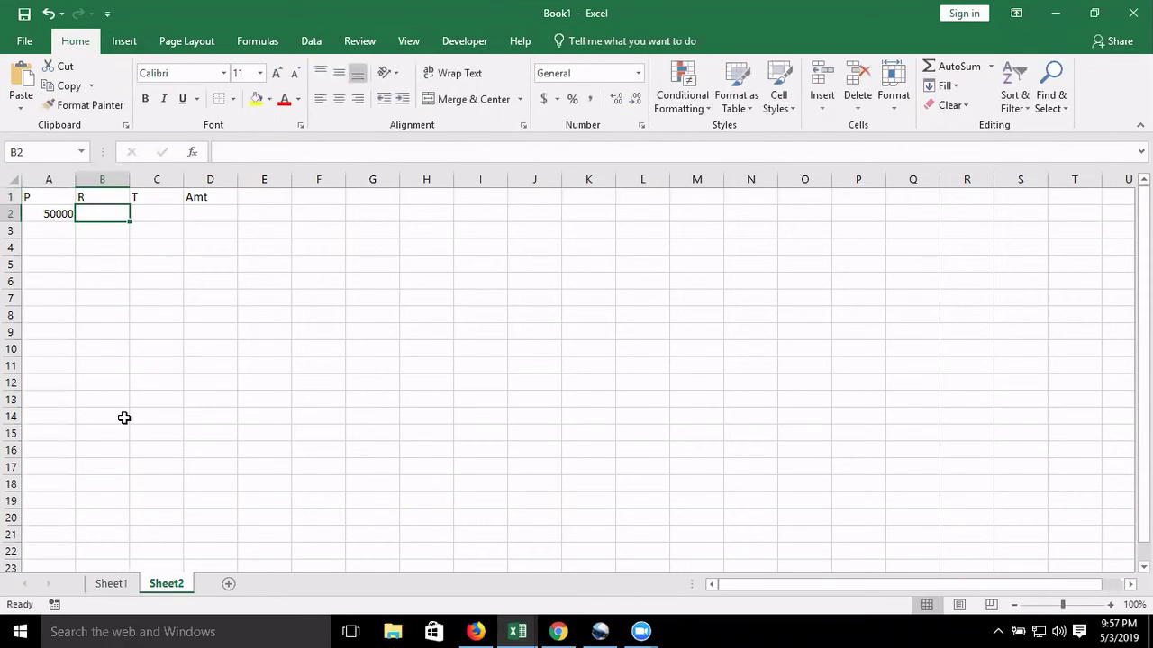
text(8%)
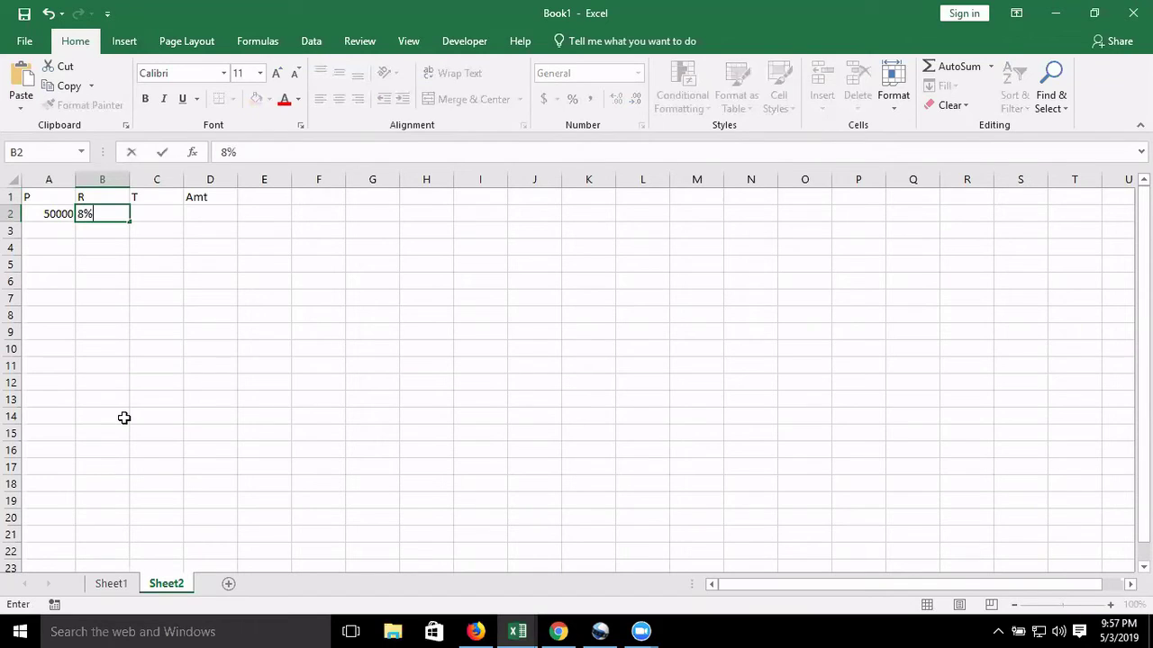
key(Tab)
text(3)
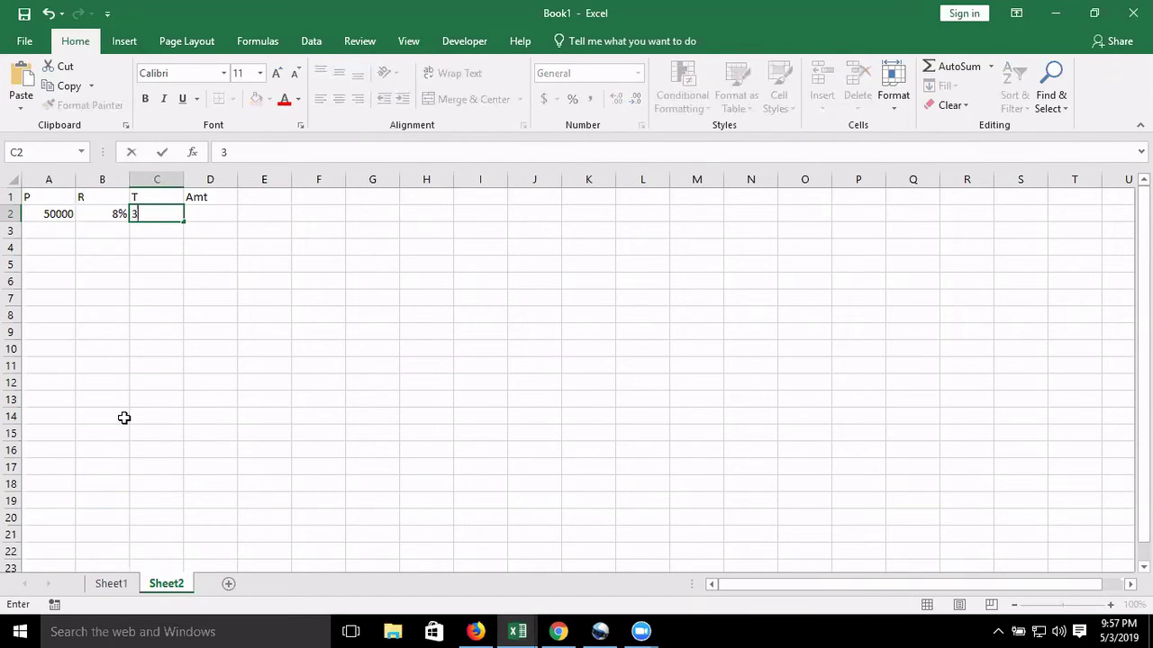
key(Return)
text(85)
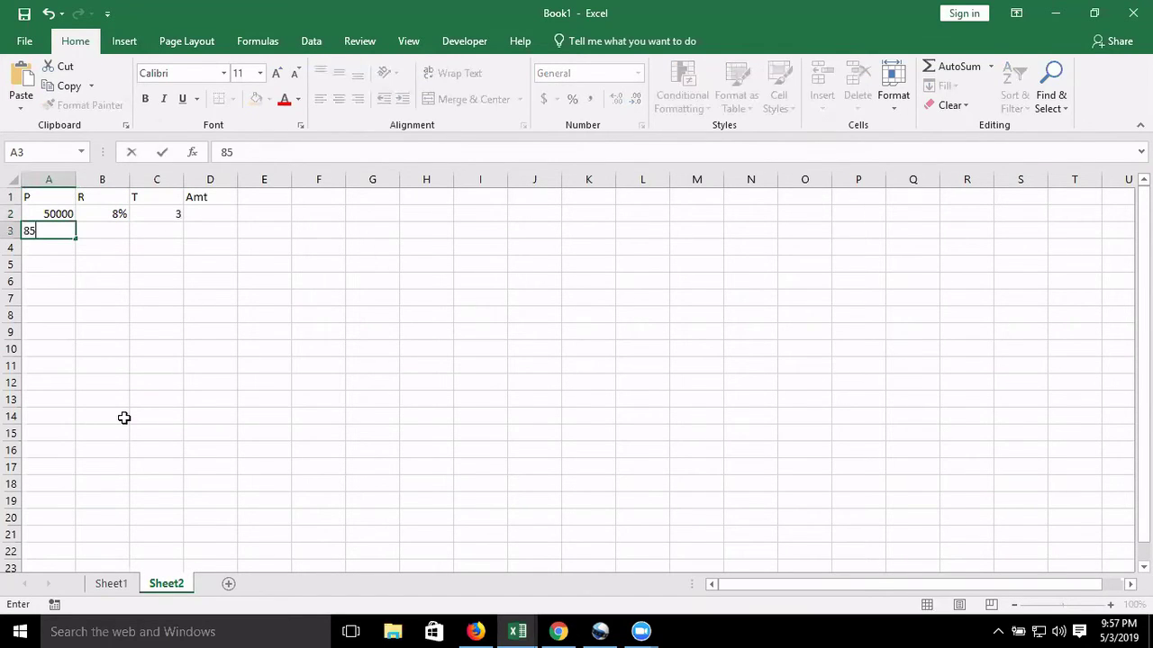
text(0000)
key(Tab)
text(7/)
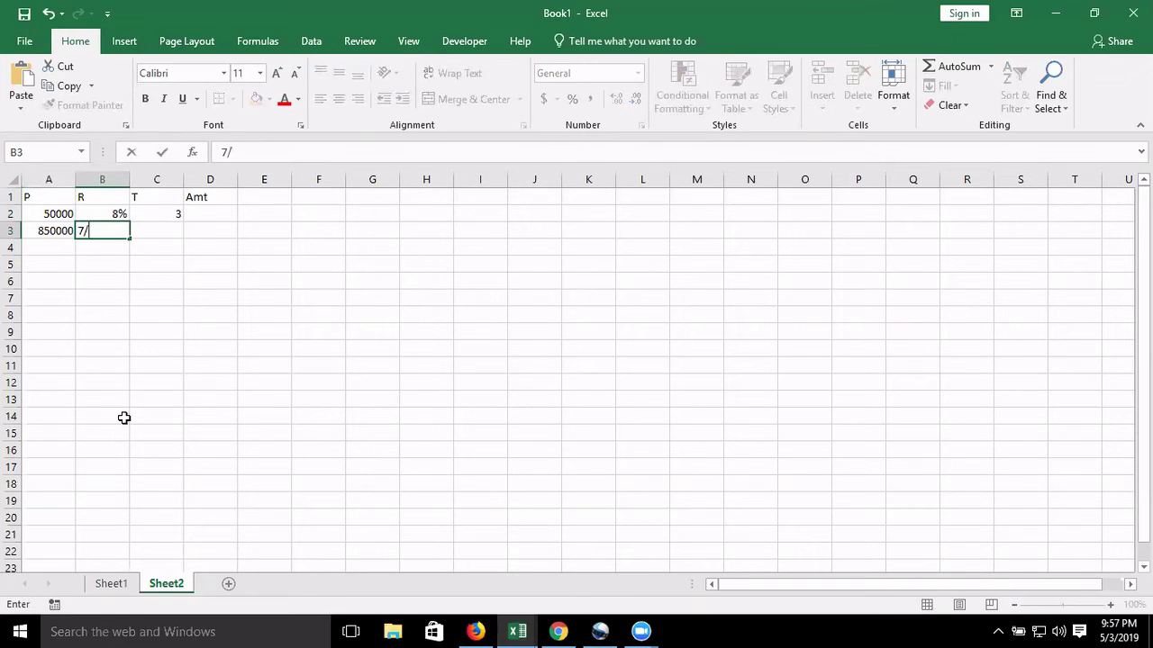
key(BackSpace)
text(%)
key(Tab)
text(5)
key(Return)
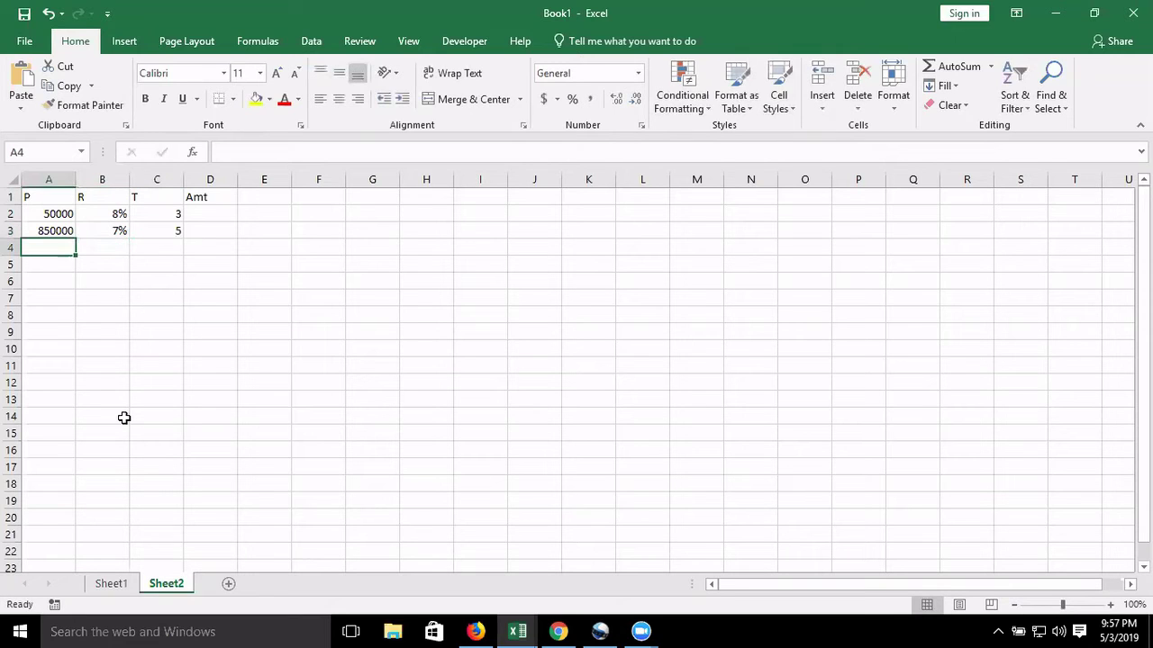
Enter rows 952216, 8%, 4 and 785485, 6%, 7 under P, R, T
text(952216)
key(Tab)
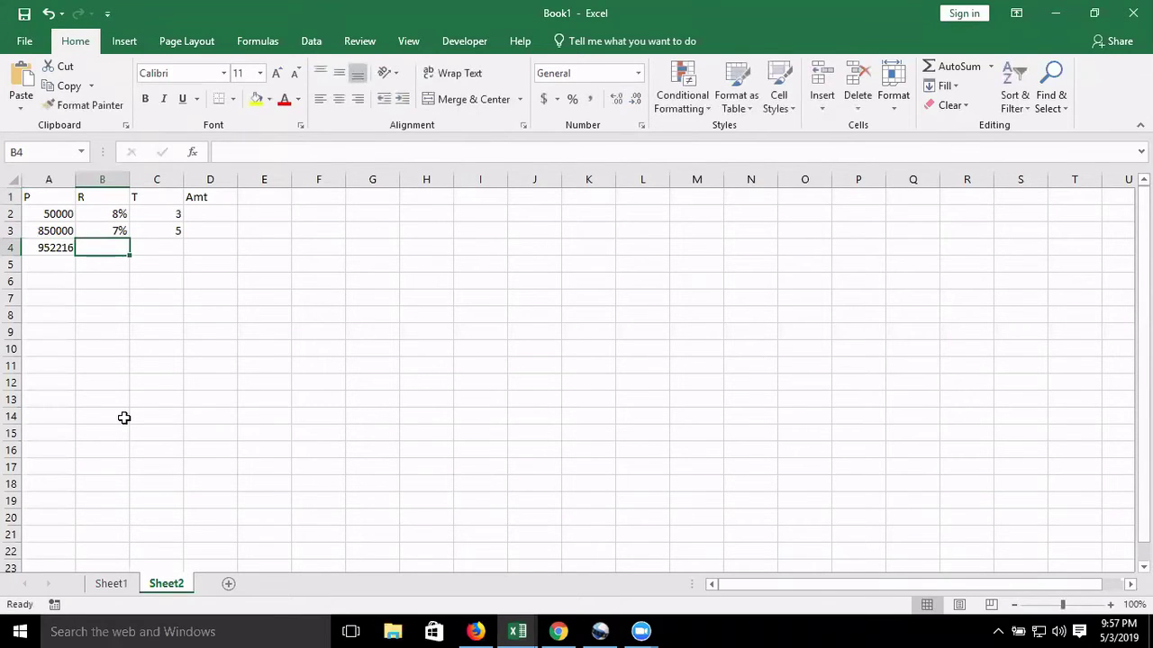
text(8%)
key(Tab)
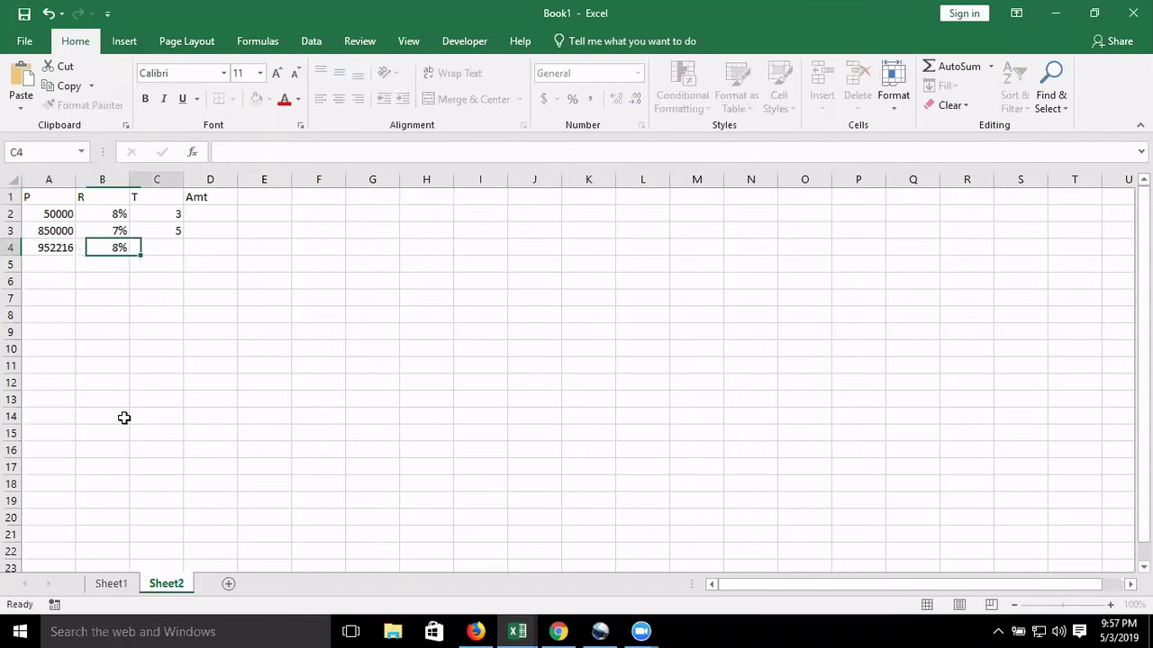
text(4)
key(Return)
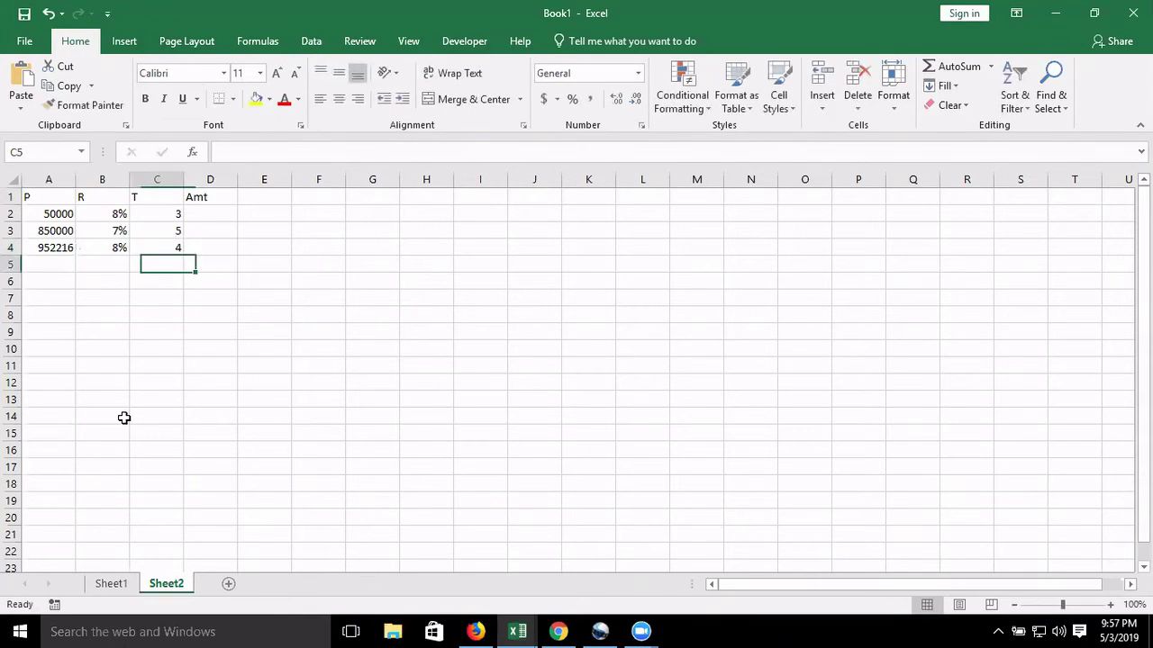
key(Left)
key(Left)
text(7854)
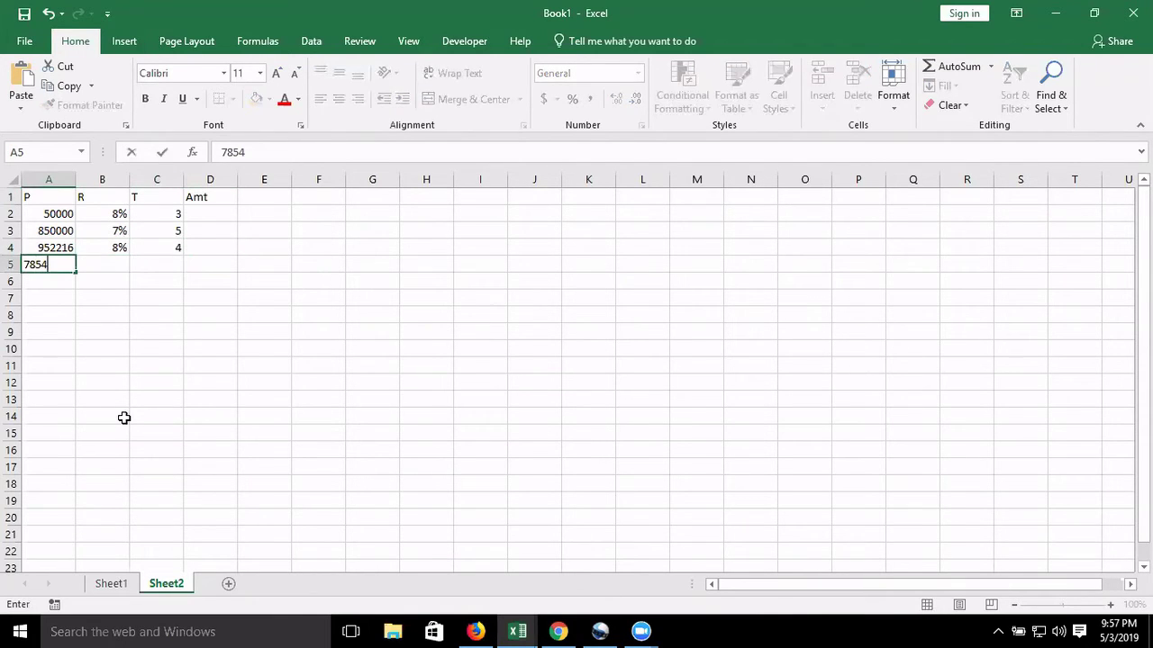
text(85)
key(Tab)
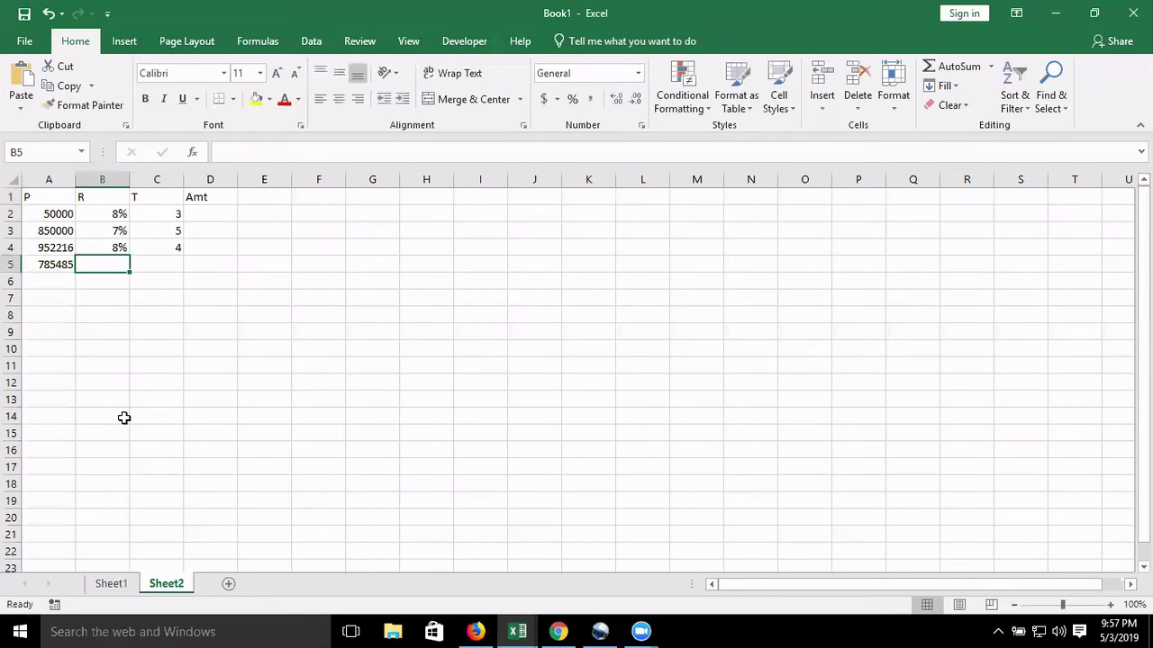
text(6%)
key(Tab)
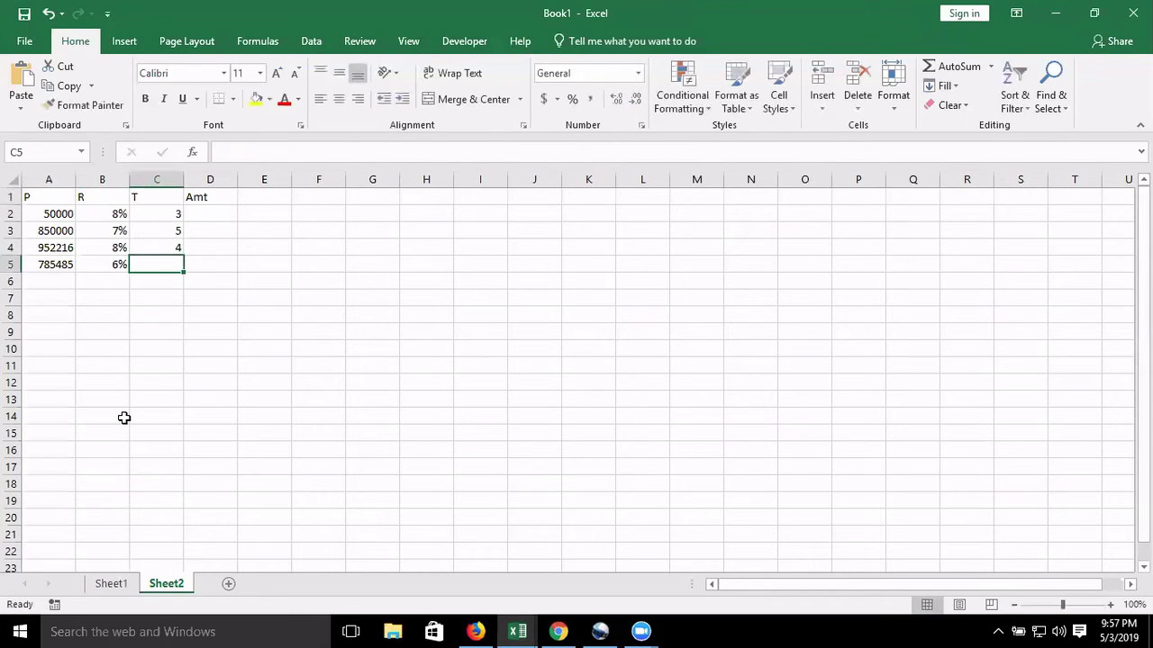
text(7)
key(Return)
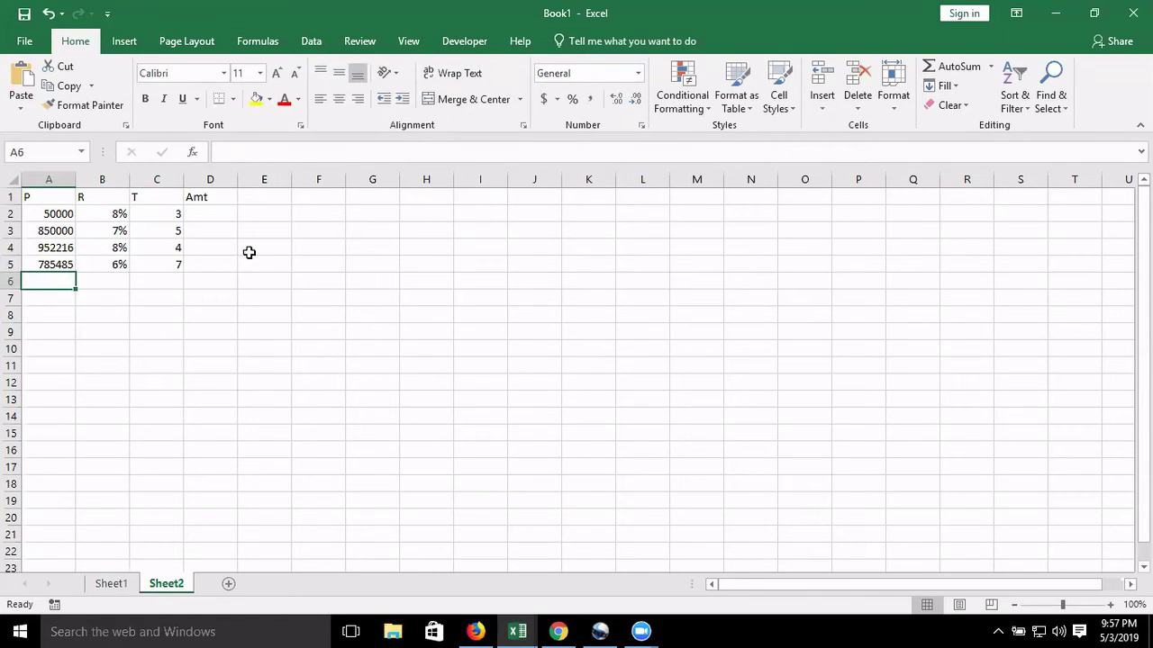
Enter a trial =FV(B2/12, C2*12, A2) formula in cell D2
click(226, 216)
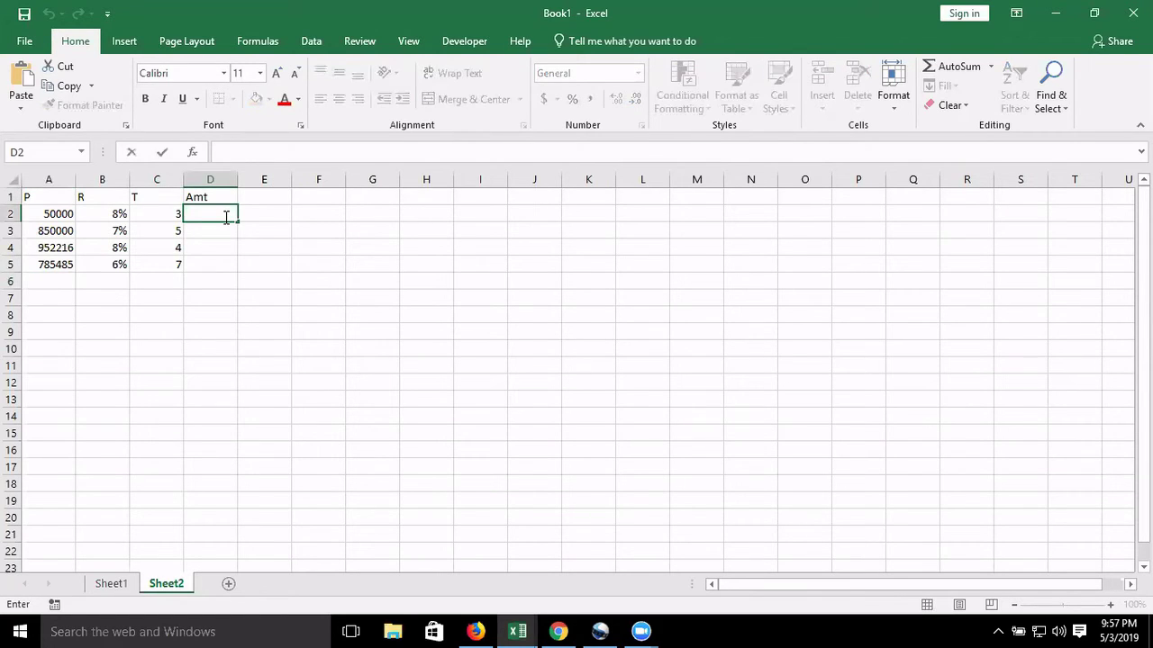
text(=)
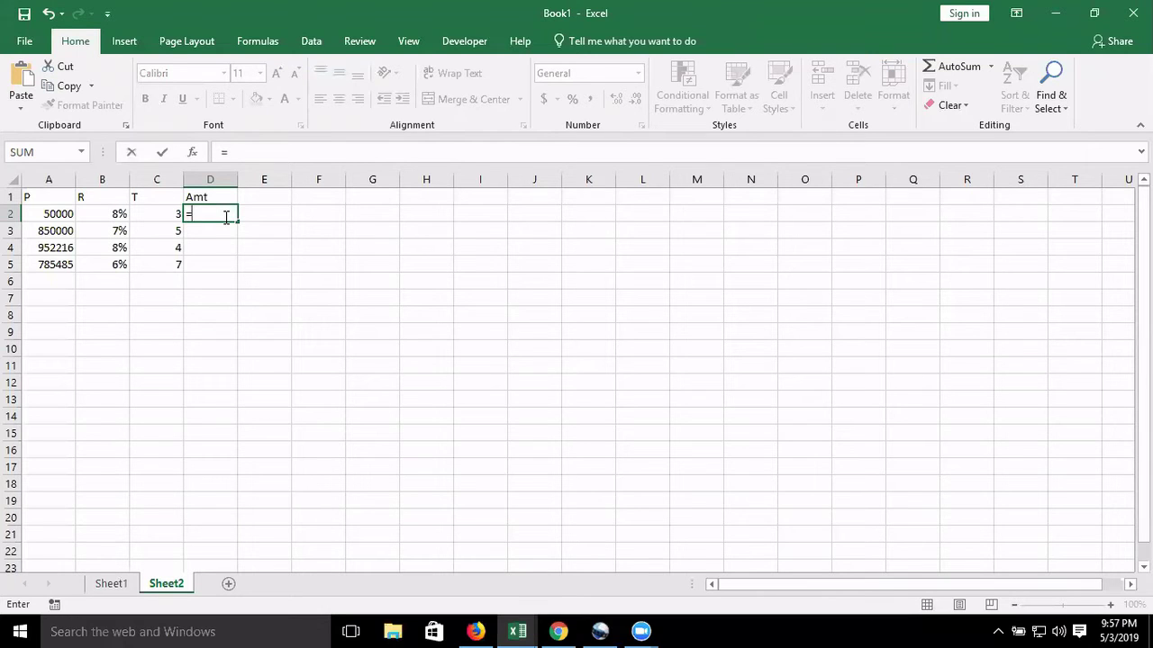
text(fv)
key(Tab)
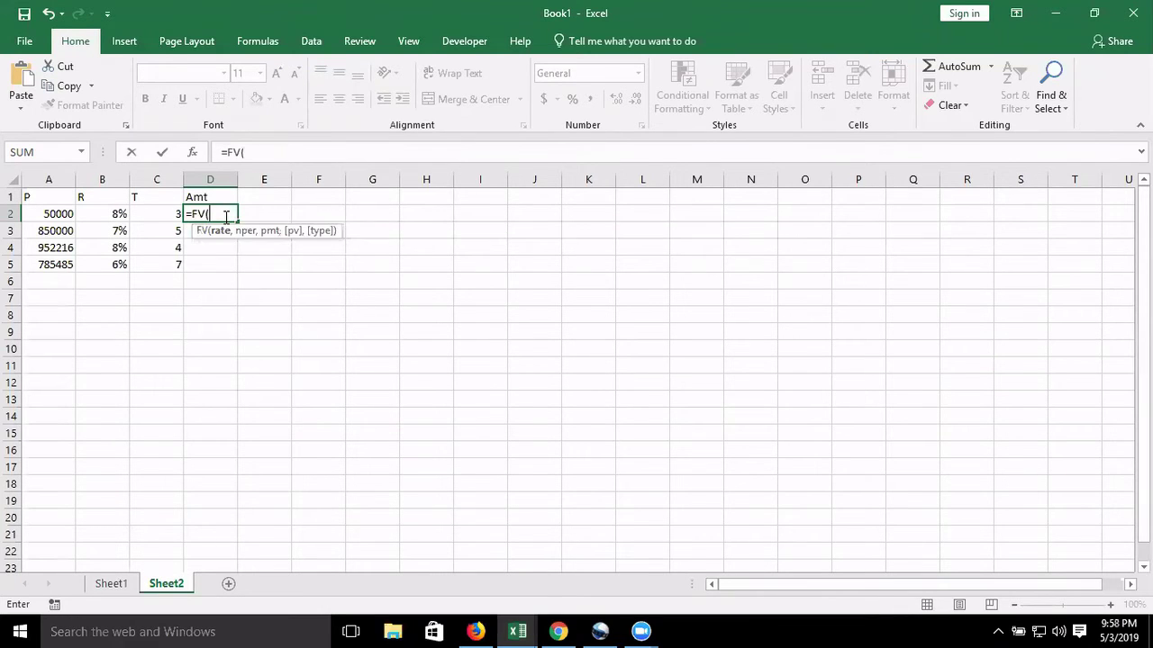
click(118, 215)
text(/)
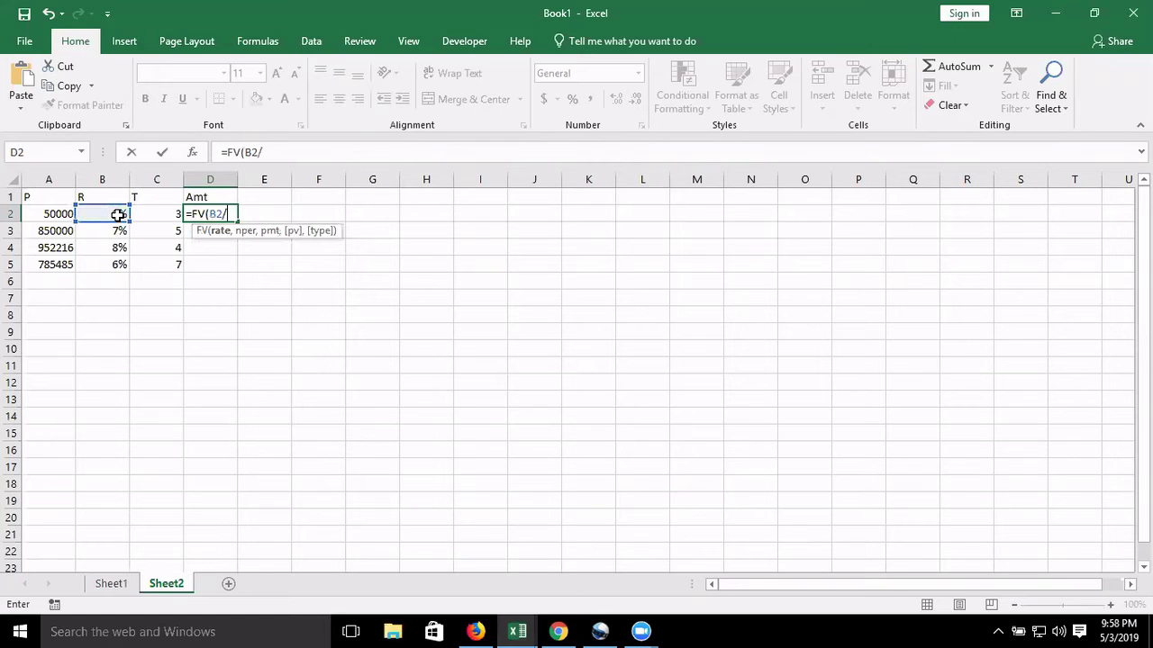
text(12,)
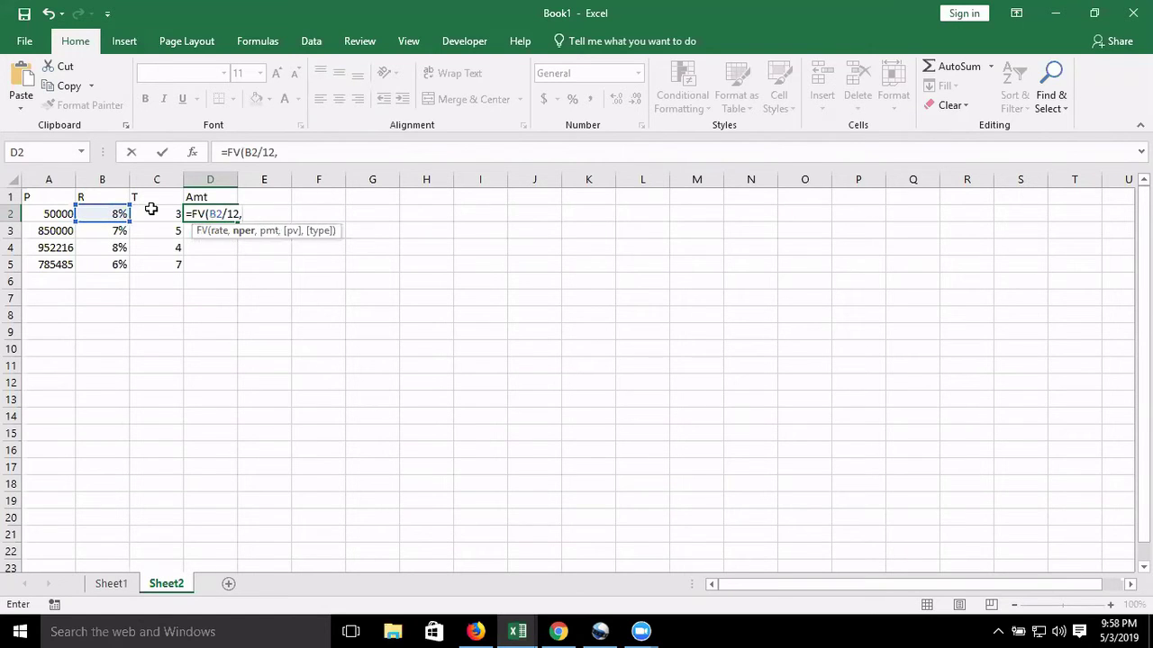
click(151, 209)
text(*12)
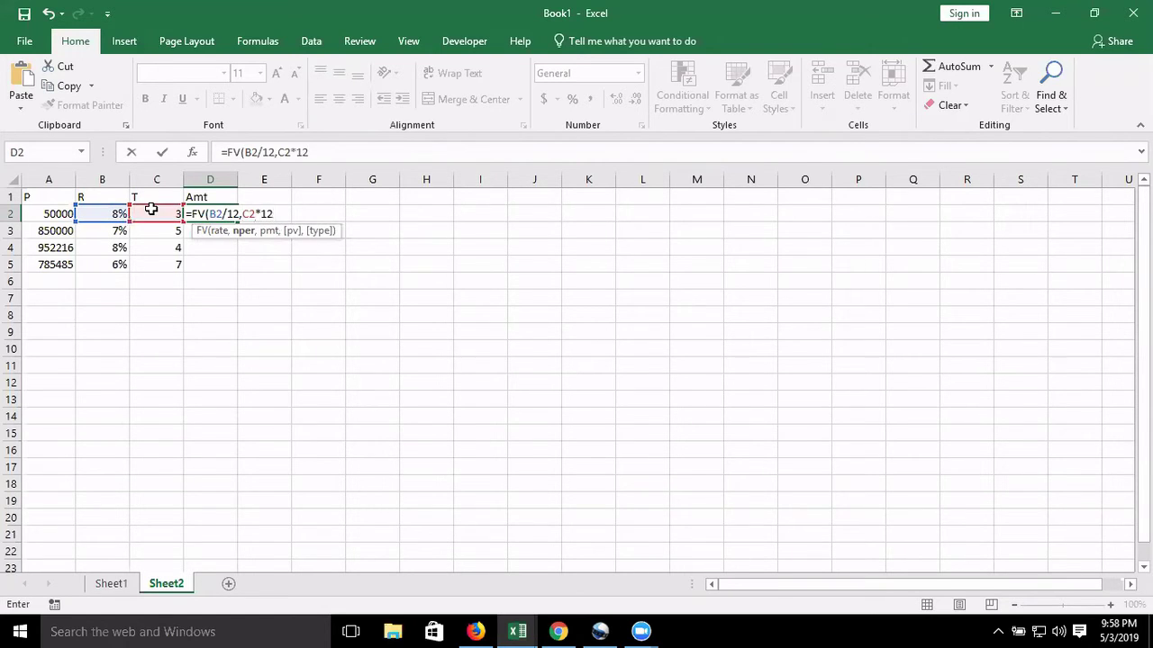
text(,)
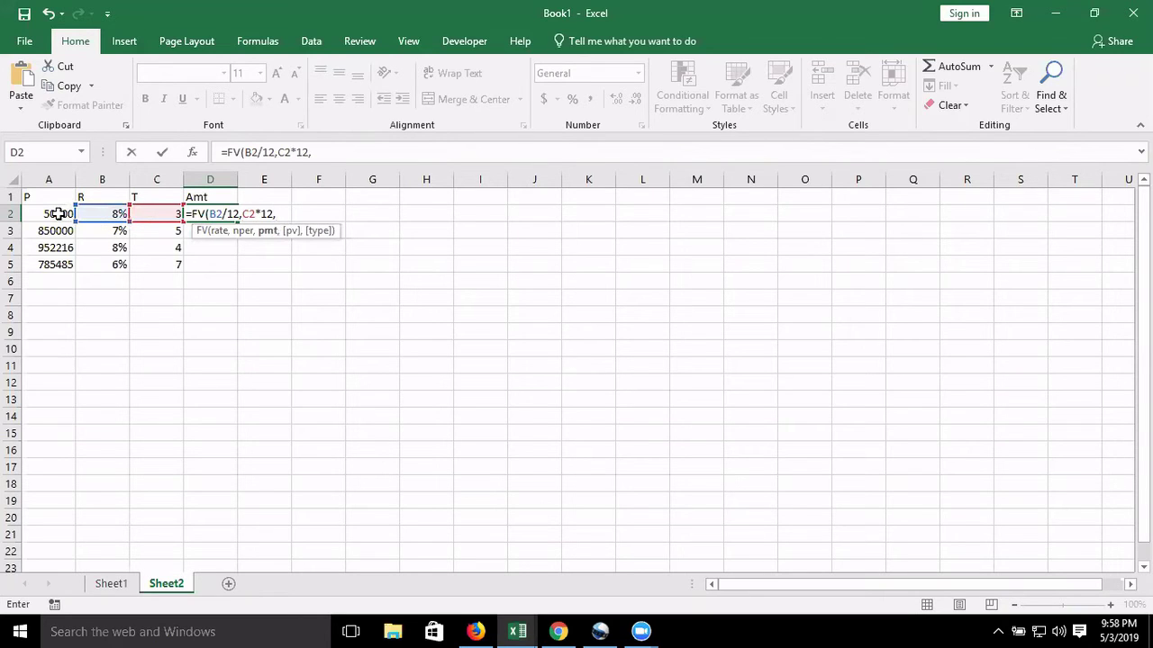
click(57, 214)
key(Return)
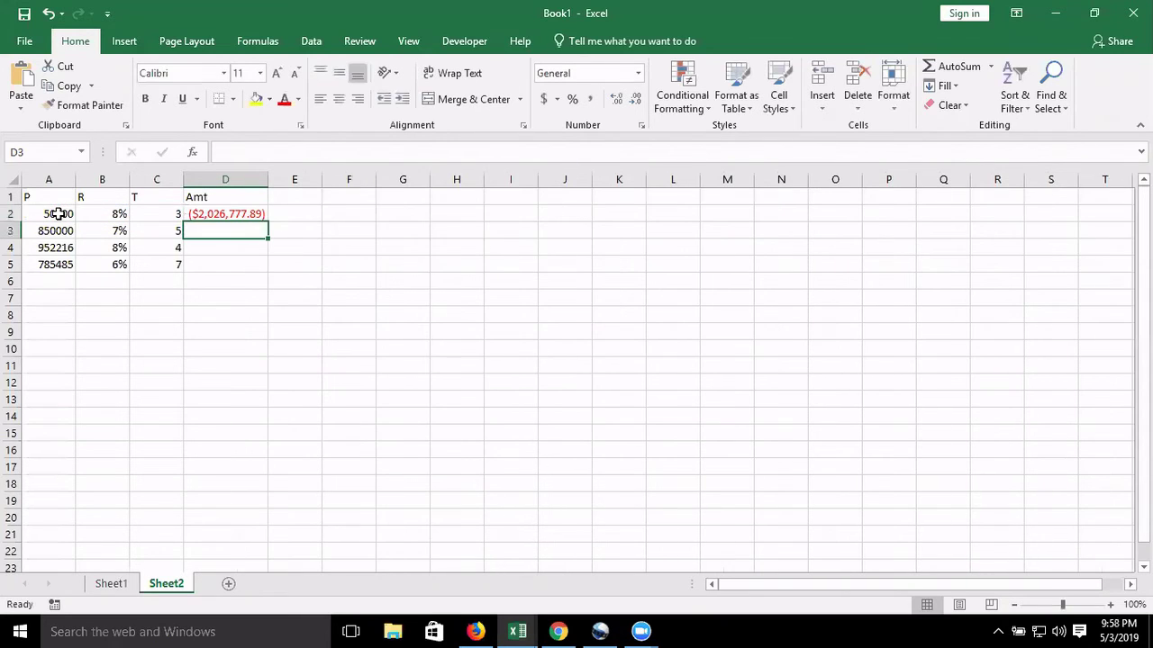
Clear the trial FV result from D2, leaving the Amt column empty
key(Up)
key(Delete)
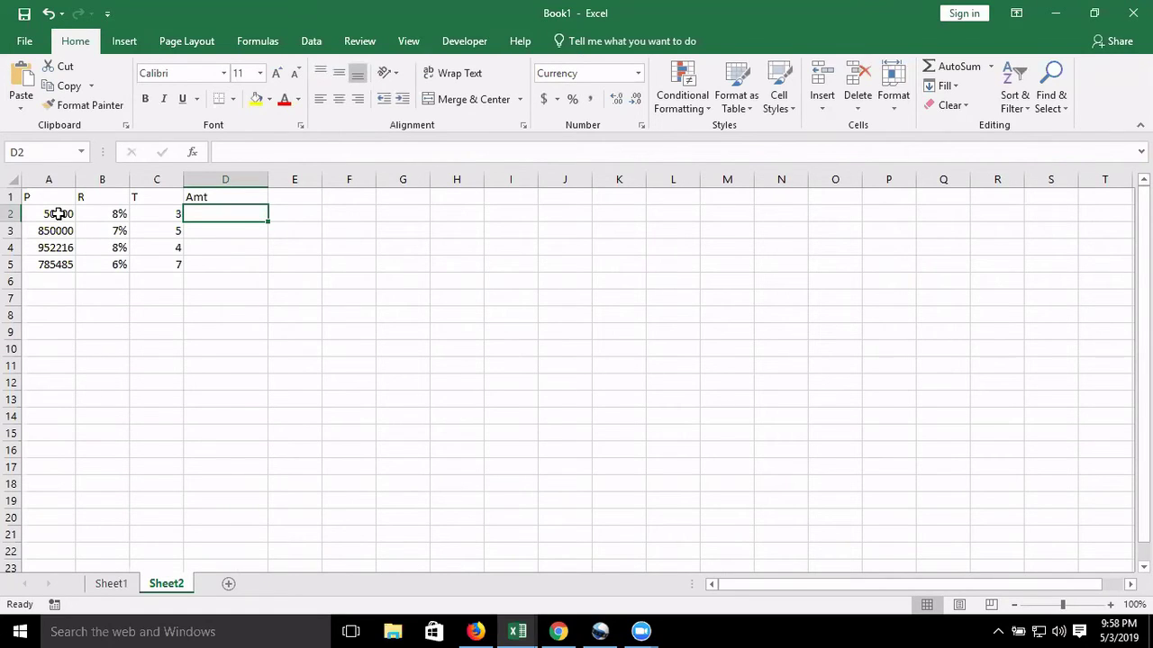
key(alt+Tab)
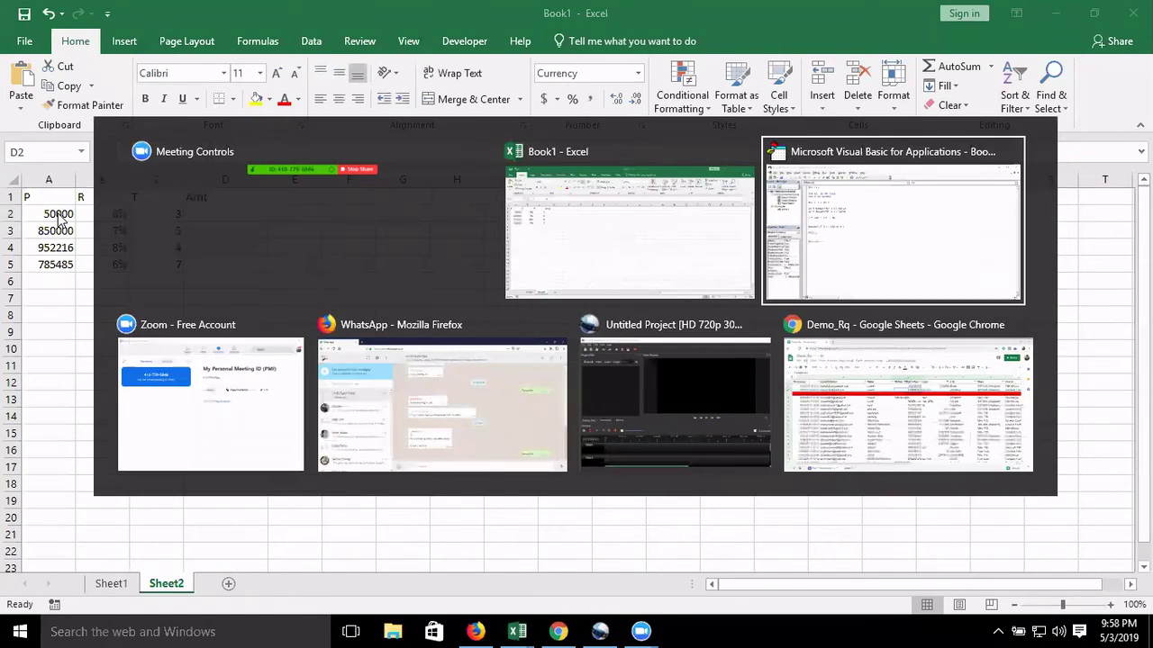
In the VBA editor, add a blank line just below Module1's End Sub
key(Return)
key(Return)
key(Return)
key(Return)
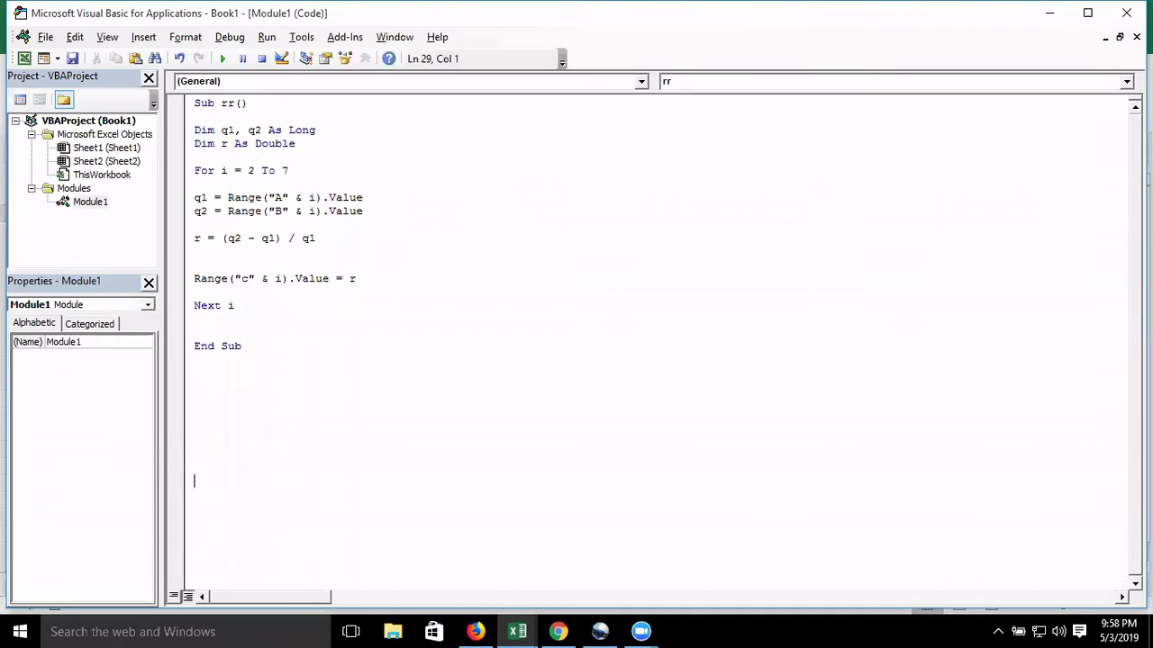
key(Return)
key(Return)
key(Return)
key(BackSpace)
key(BackSpace)
key(BackSpace)
key(BackSpace)
key(BackSpace)
key(BackSpace)
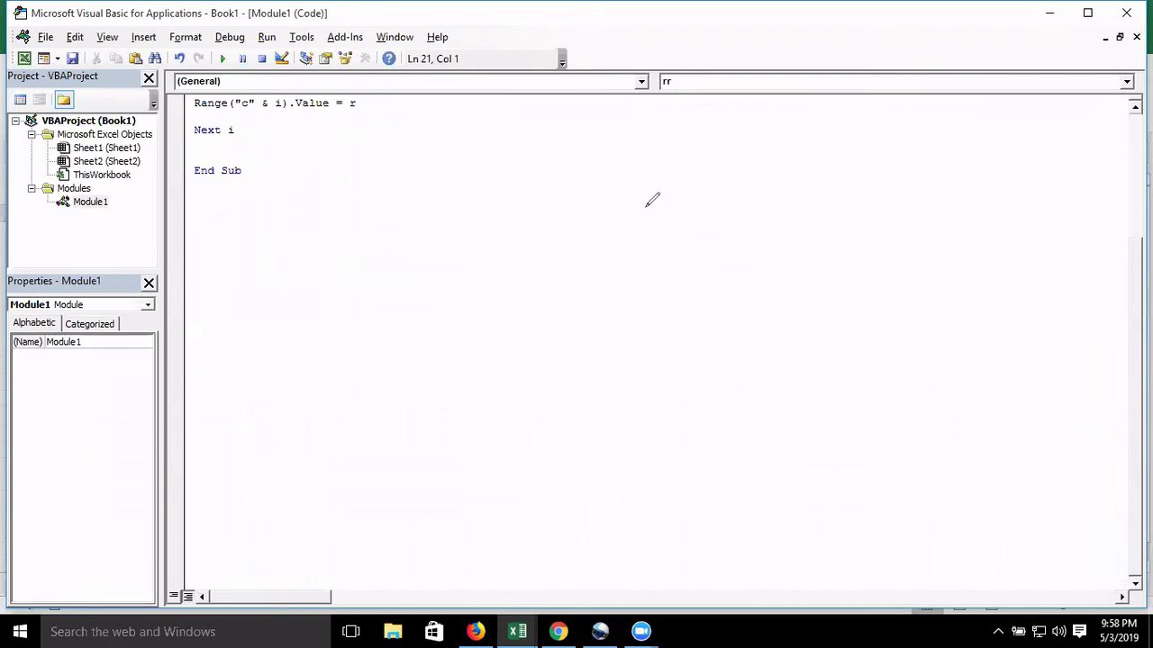
Sketch the formula A = P × (1 + r/N)^(T×N) over the code with the screen pen
drag(644, 210, 641, 254)
mouse_move(453, 274)
mouse_down()
mouse_move(474, 300)
mouse_move(520, 291)
mouse_move(495, 254)
mouse_move(552, 228)
mouse_up()
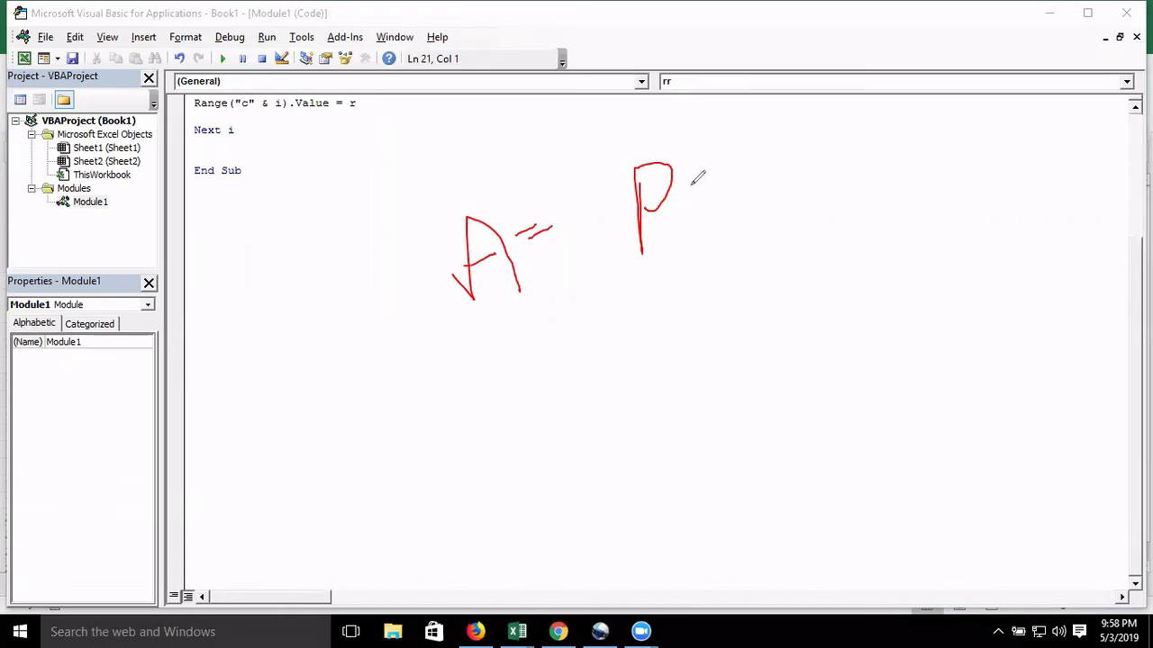
mouse_move(709, 163)
mouse_down()
mouse_move(748, 172)
mouse_move(727, 200)
mouse_up()
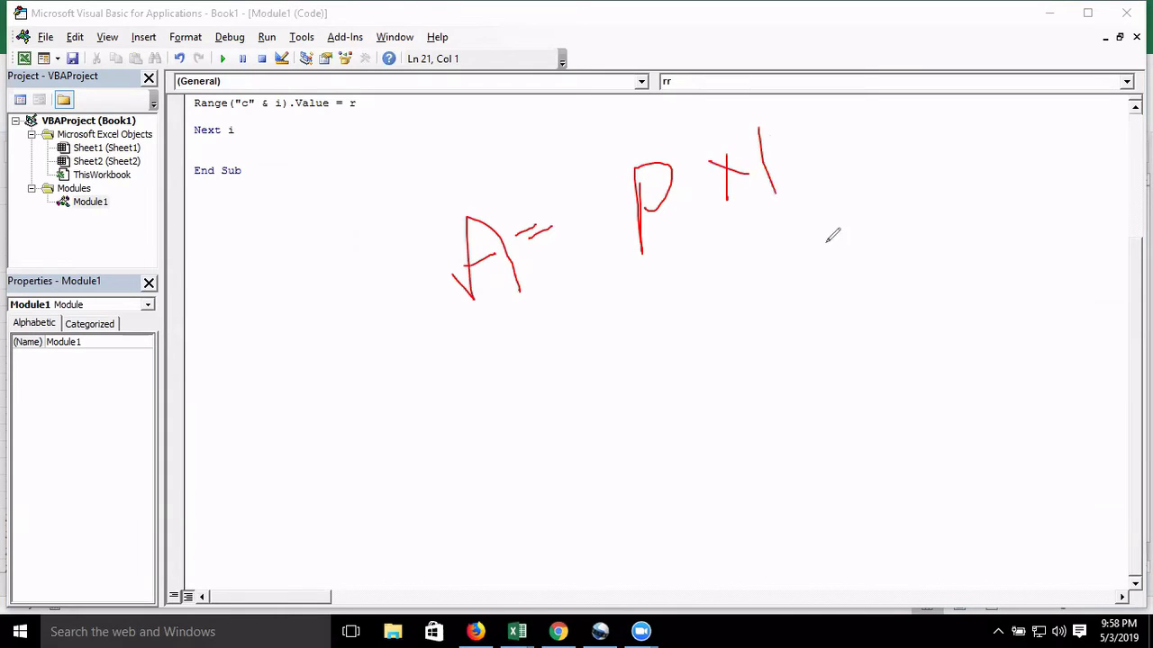
drag(759, 128, 859, 241)
mouse_move(789, 139)
mouse_down()
mouse_move(807, 174)
mouse_move(870, 126)
mouse_move(862, 191)
mouse_up()
drag(895, 177, 894, 160)
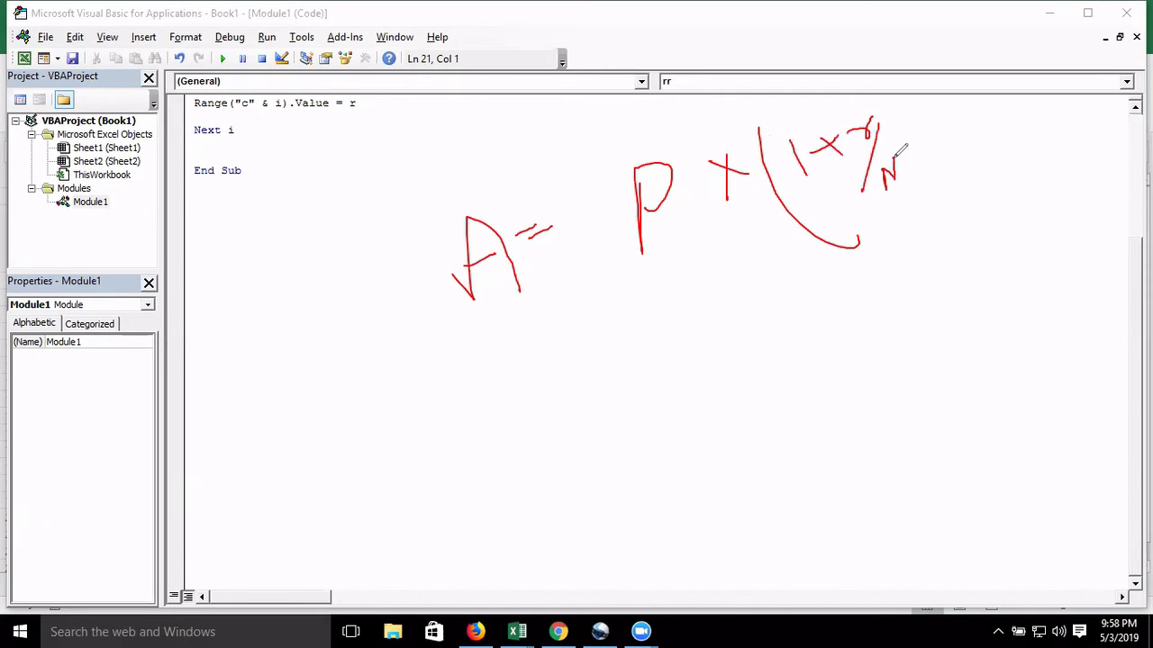
drag(882, 108, 936, 203)
mouse_move(905, 61)
mouse_down()
mouse_move(961, 56)
mouse_move(942, 68)
mouse_move(930, 39)
mouse_move(965, 59)
mouse_move(952, 62)
mouse_move(986, 12)
mouse_move(991, 44)
mouse_up()
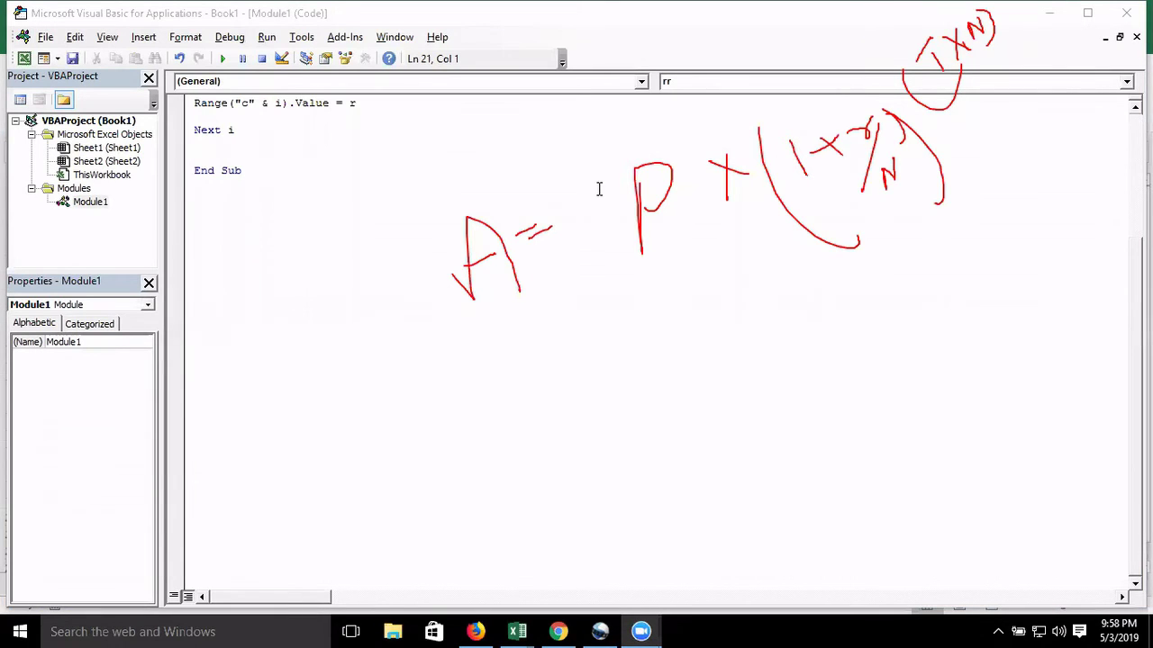
Create a new Sub rr() below the existing macro and rename it to ins
click(269, 263)
key(Up)
key(Up)
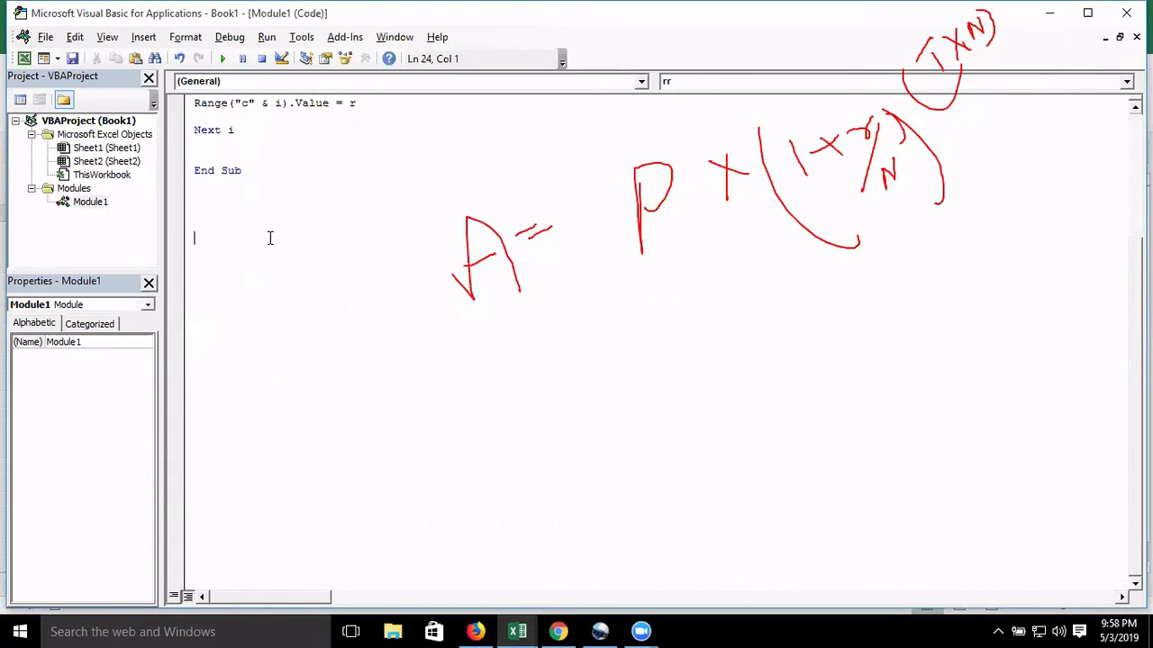
key(Up)
key(Up)
text(sub )
text(rr())
key(Return)
Inside ins, declare Dim p As Long and Dim r As Double
key(Return)
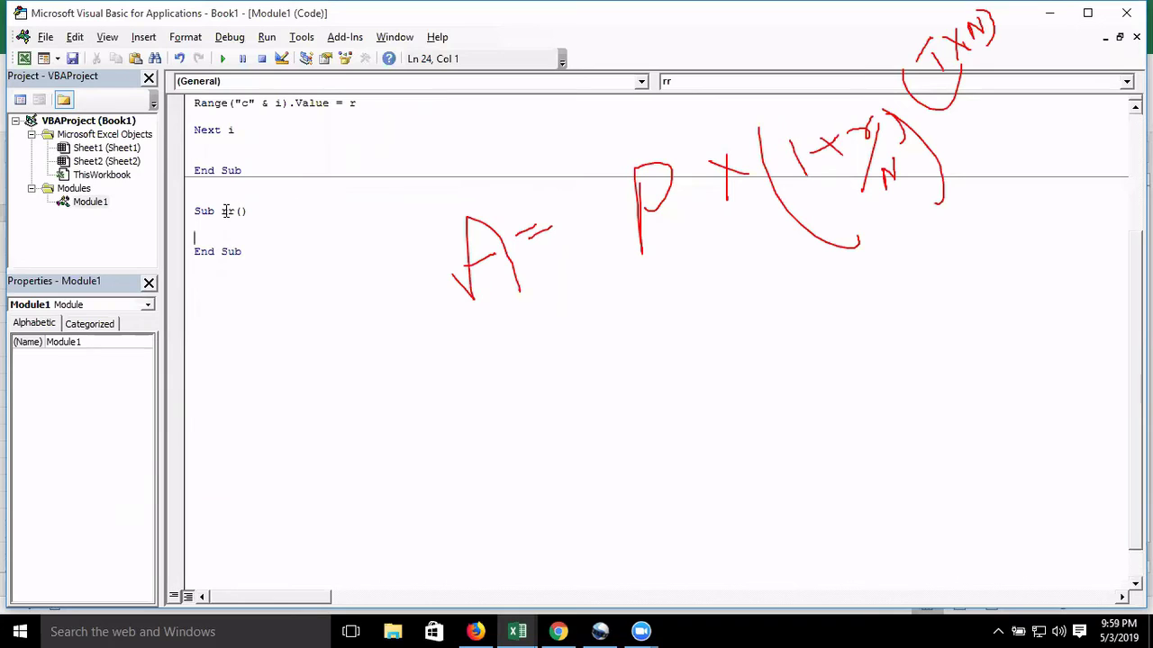
double_click(227, 210)
text(ins)
key(Down)
key(Return)
key(Return)
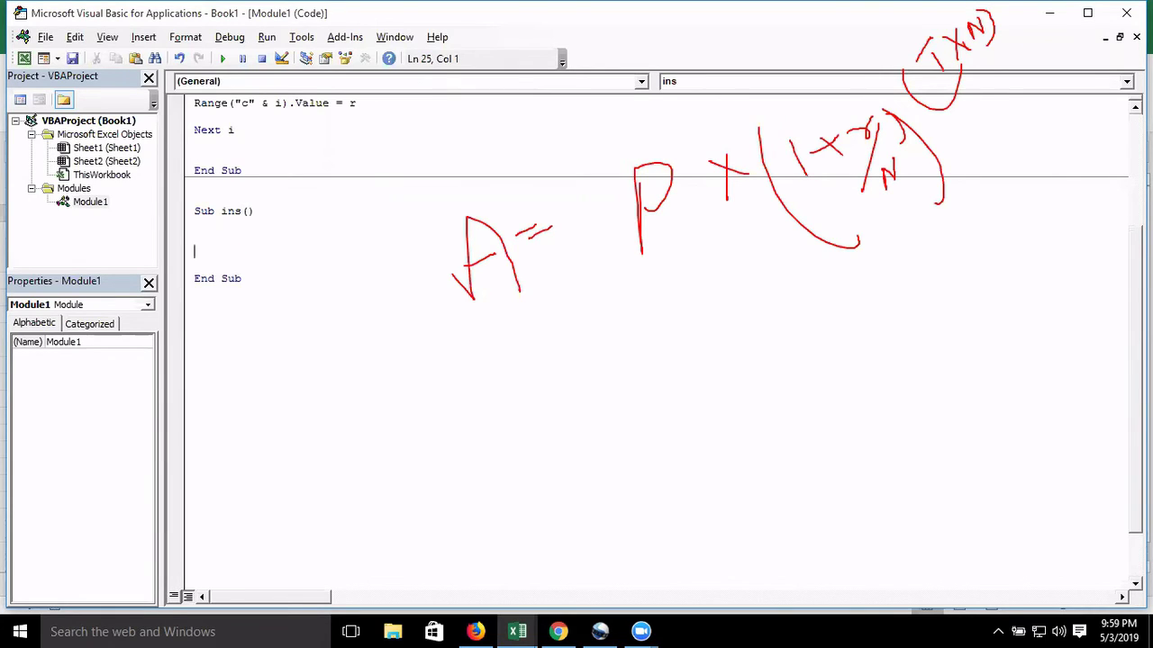
key(Return)
key(Return)
key(Up)
key(Up)
key(Return)
key(Return)
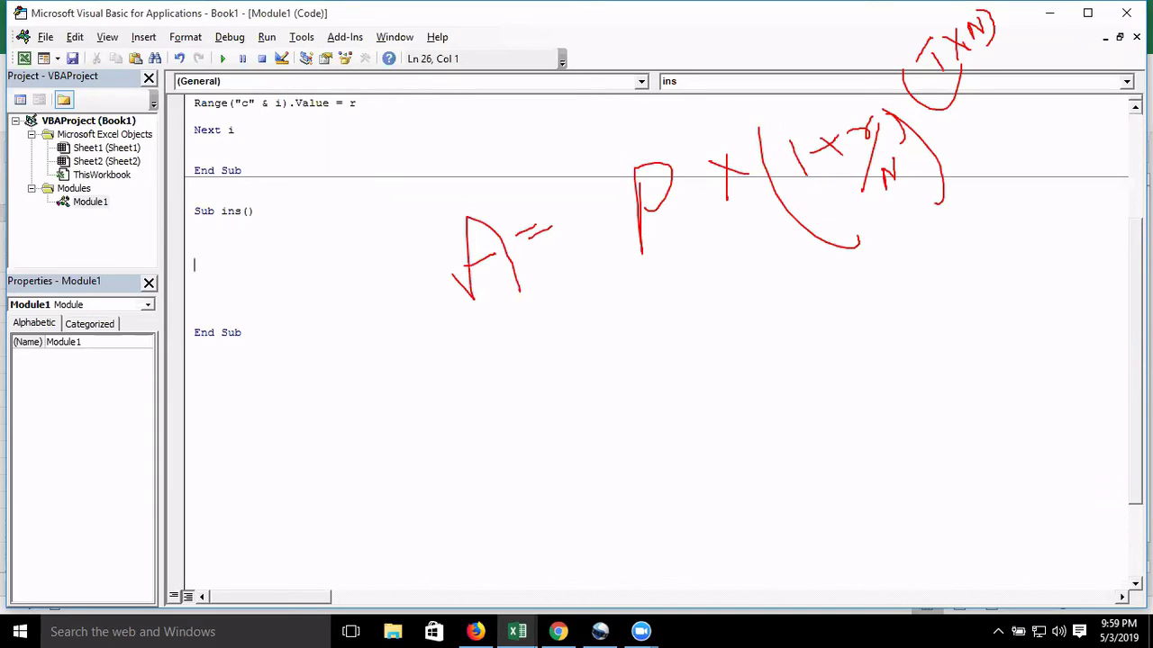
key(Up)
key(Up)
text(dim p )
text(as long)
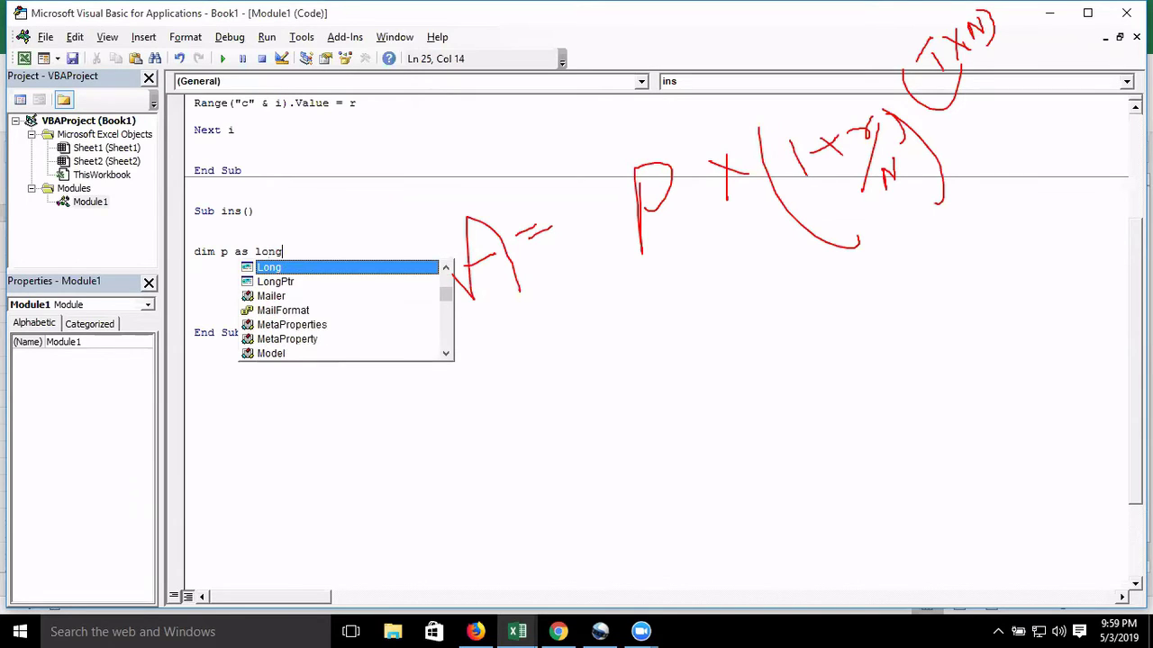
key(Return)
text(dim)
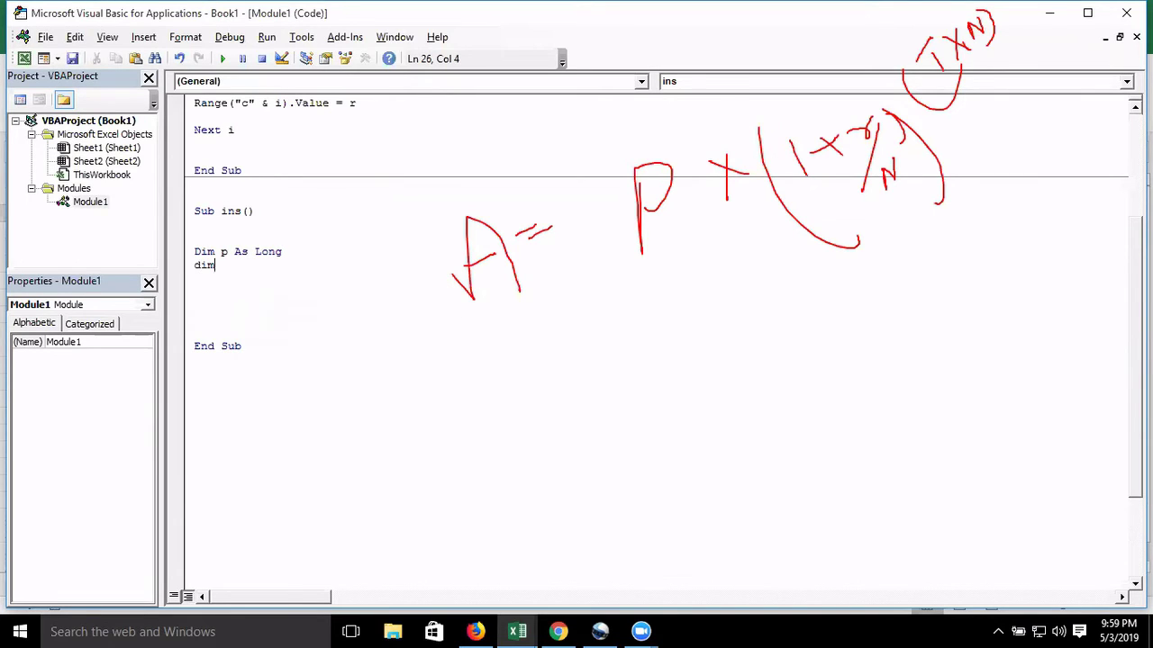
text( r )
text(as D)
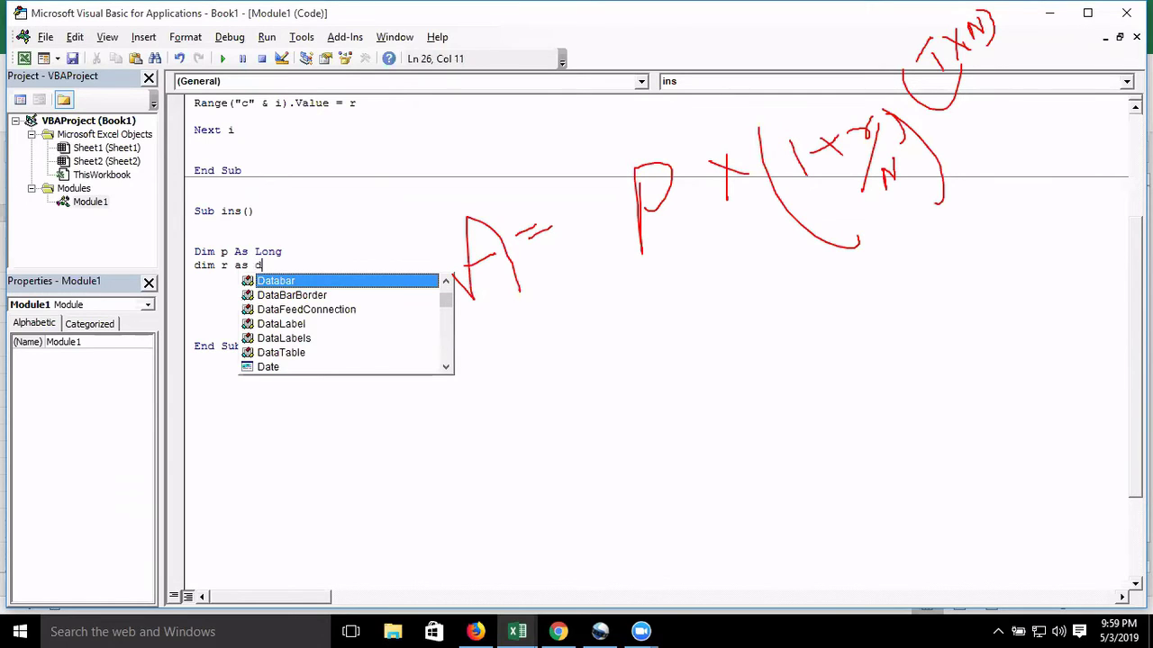
text(ou)
key(Tab)
key(Return)
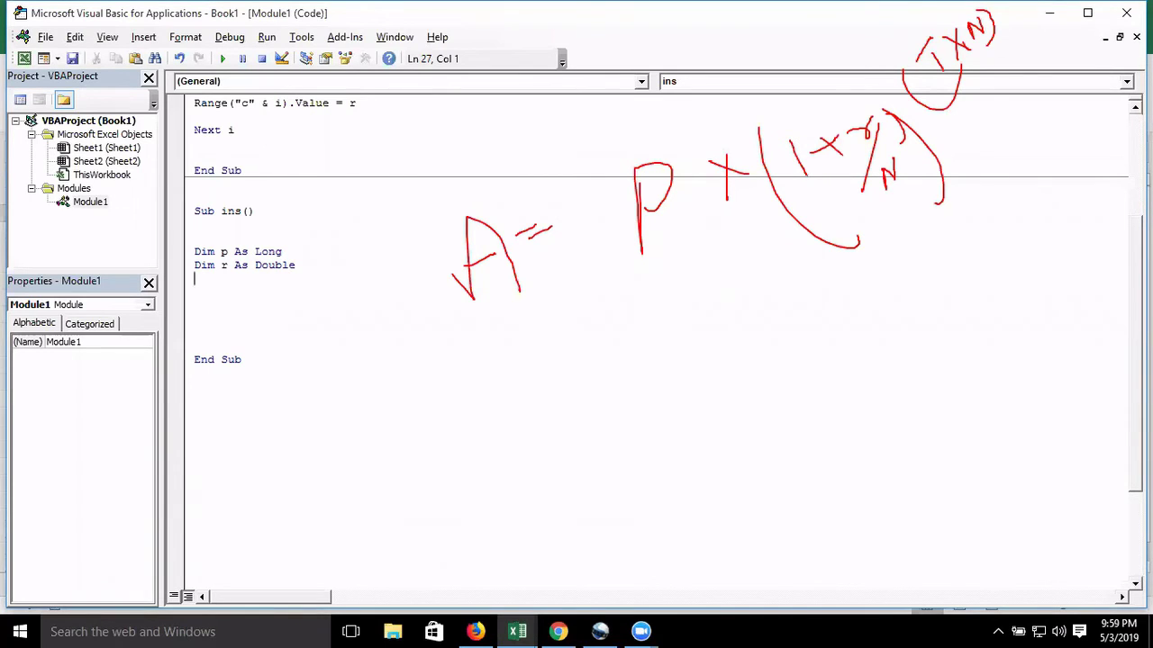
Dismiss the compile error and declare Dim t As Integer
text(di)
text(m)
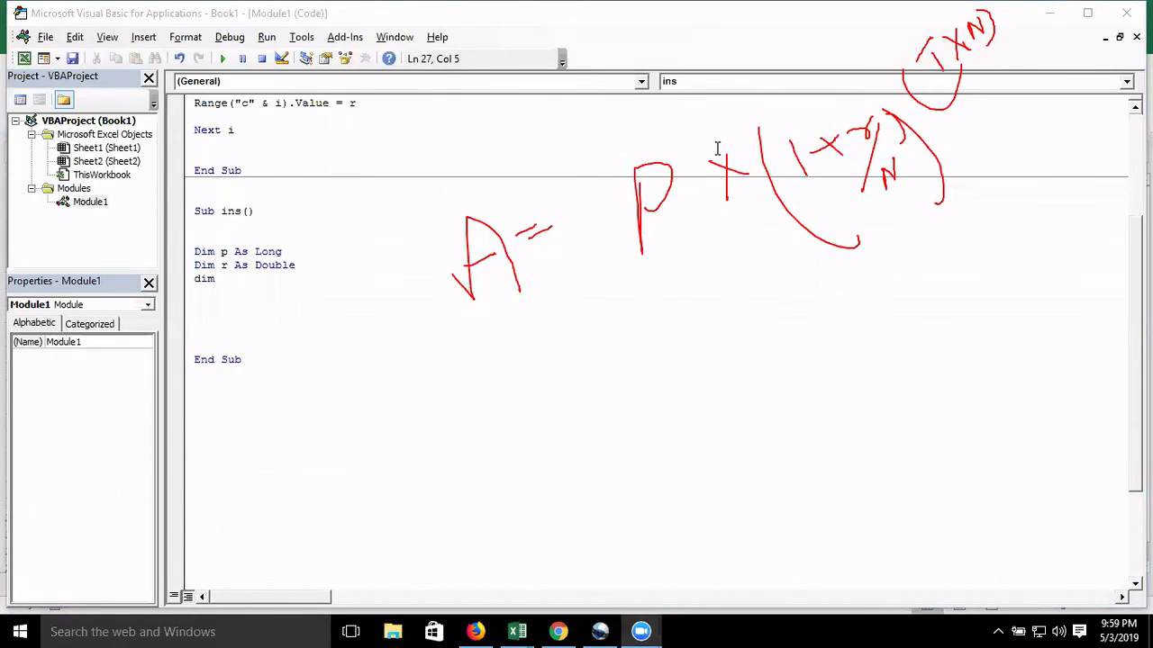
click(343, 272)
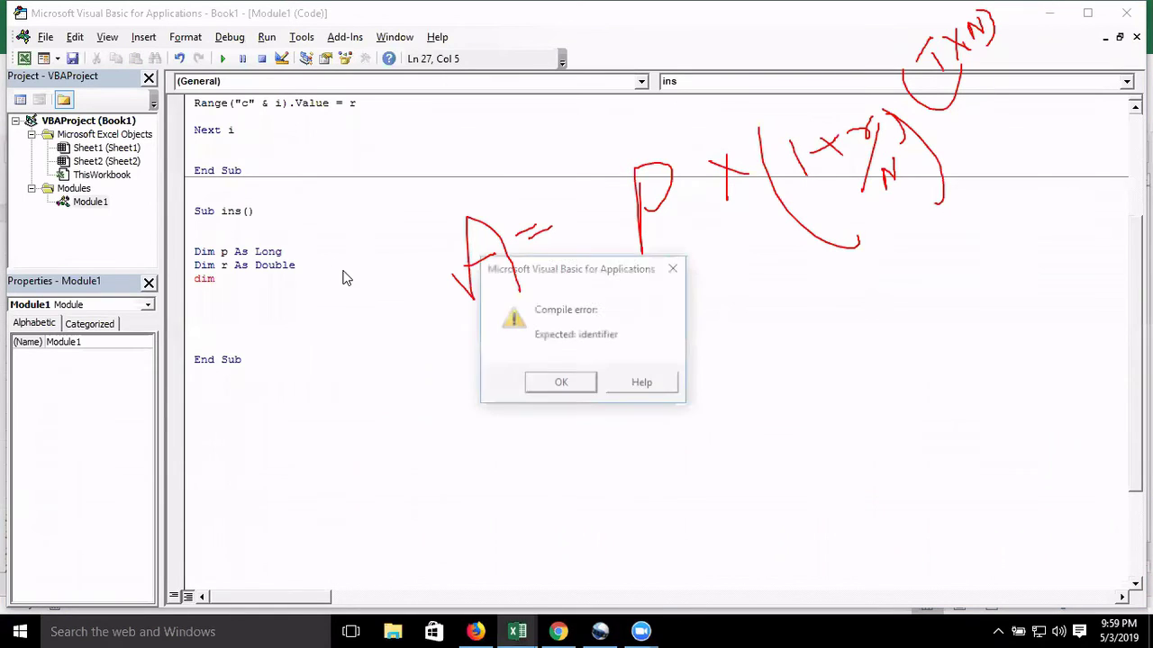
key(Return)
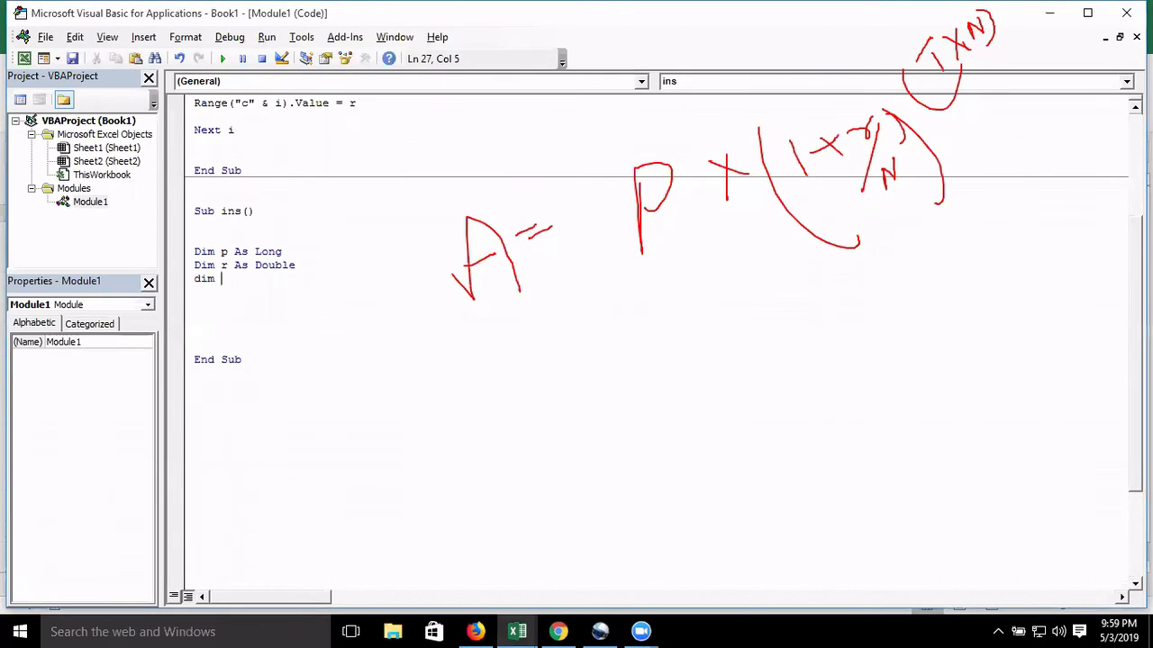
text(t a)
text(s b)
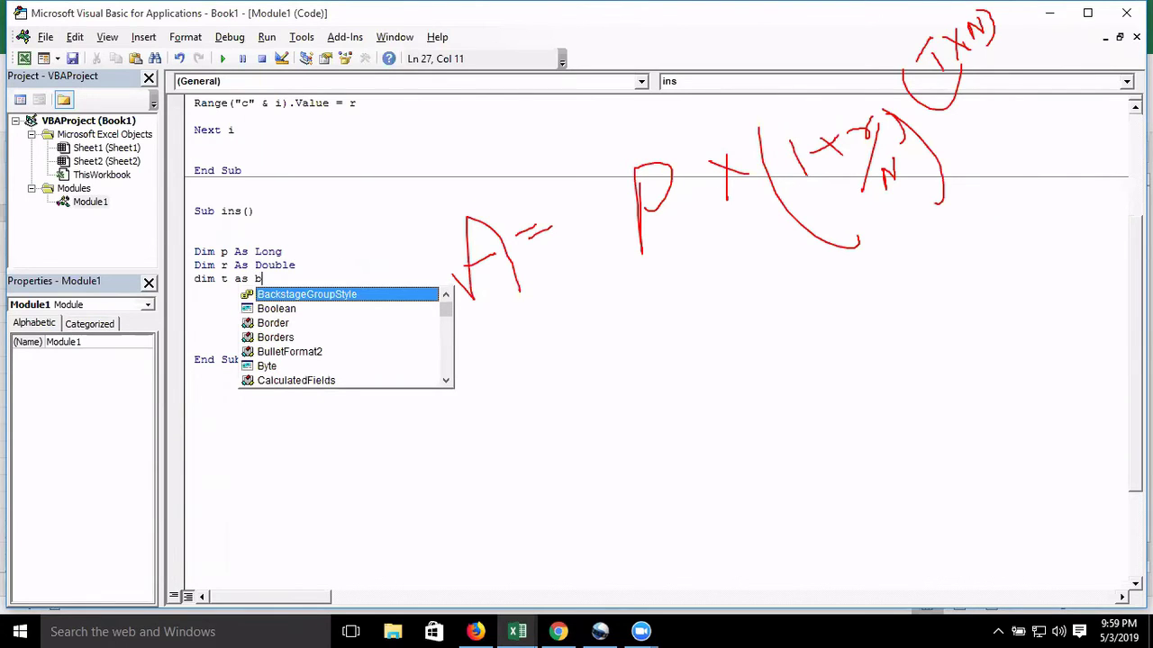
key(BackSpace)
text(i)
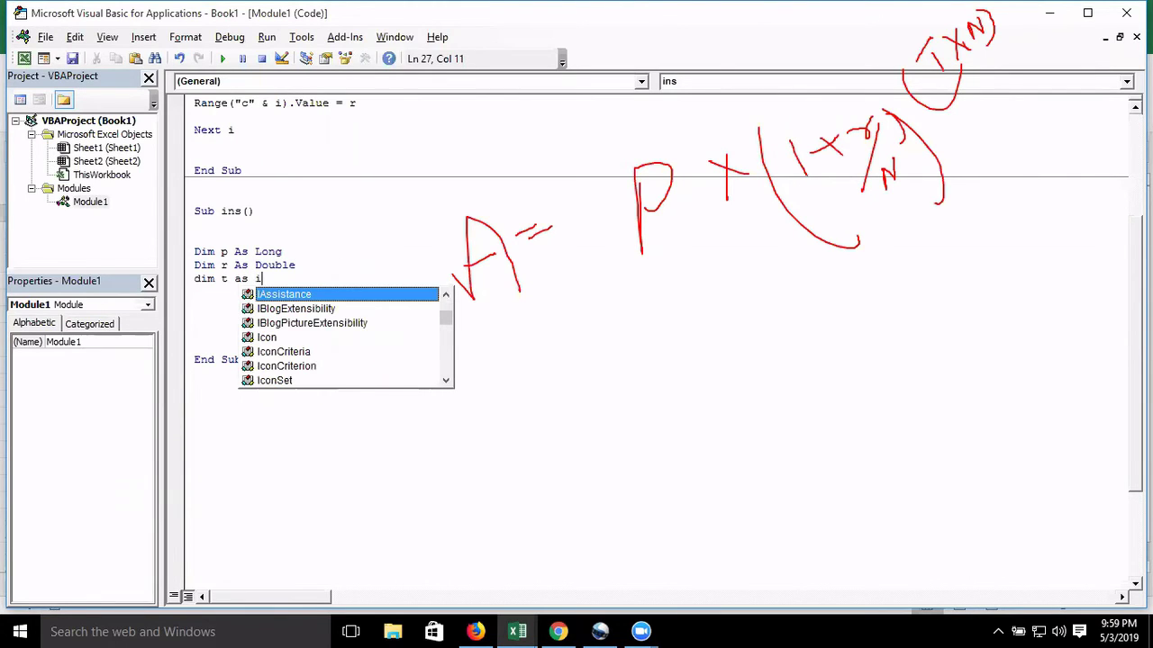
text(n)
key(Tab)
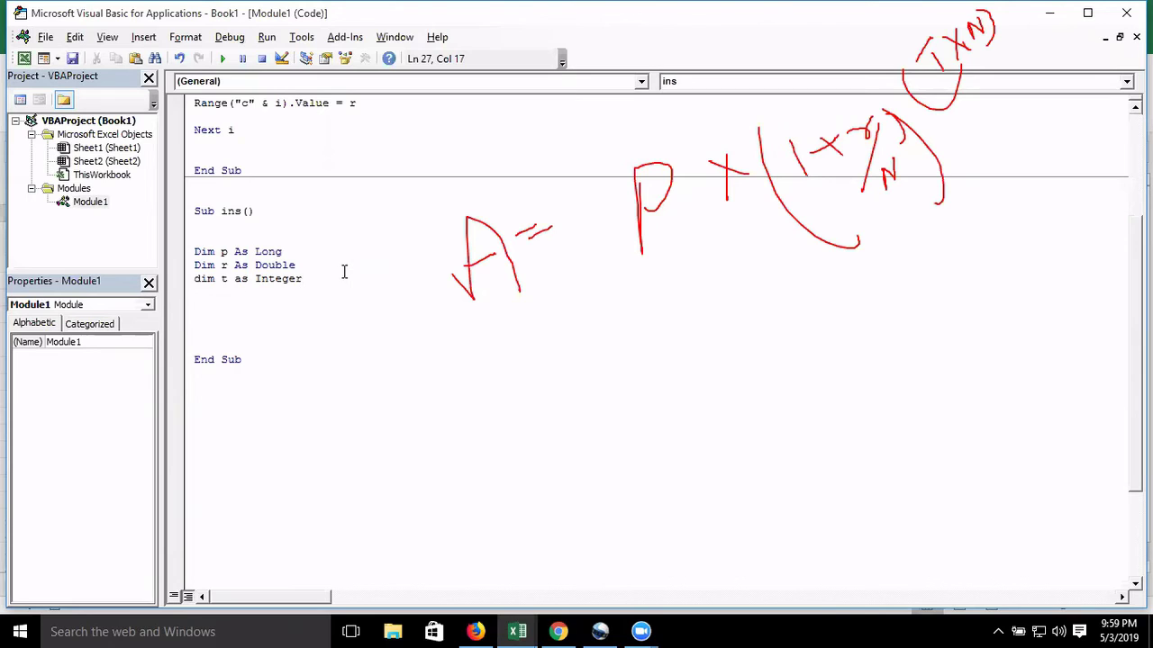
key(Return)
key(Return)
key(Return)
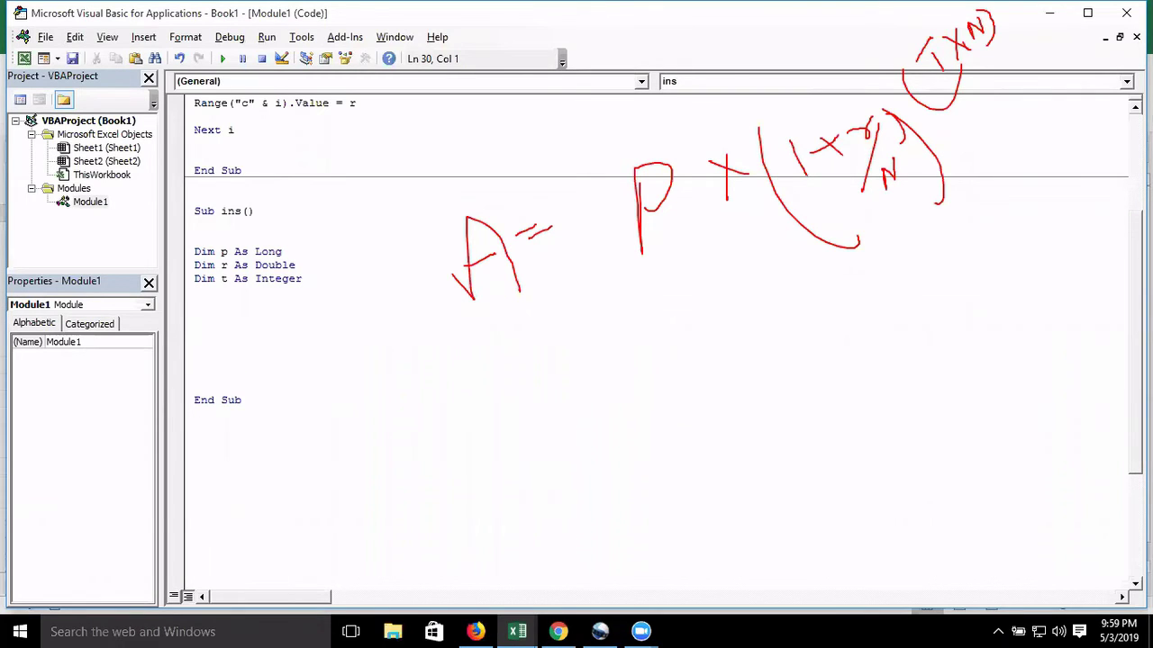
Below the declarations, start the loop line For i = 2 To
text(for)
key(Up)
key(Return)
key(Up)
key(Up)
key(Up)
key(Up)
key(Home)
key(shift+Down)
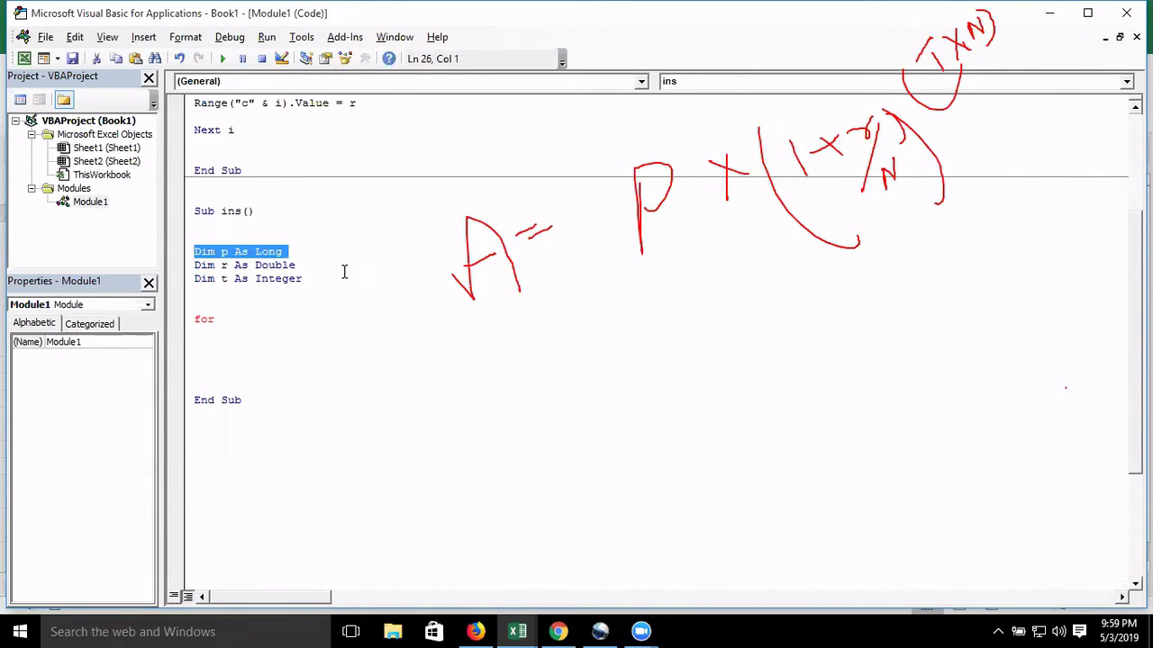
key(shift+Down)
key(shift+Down)
key(Down)
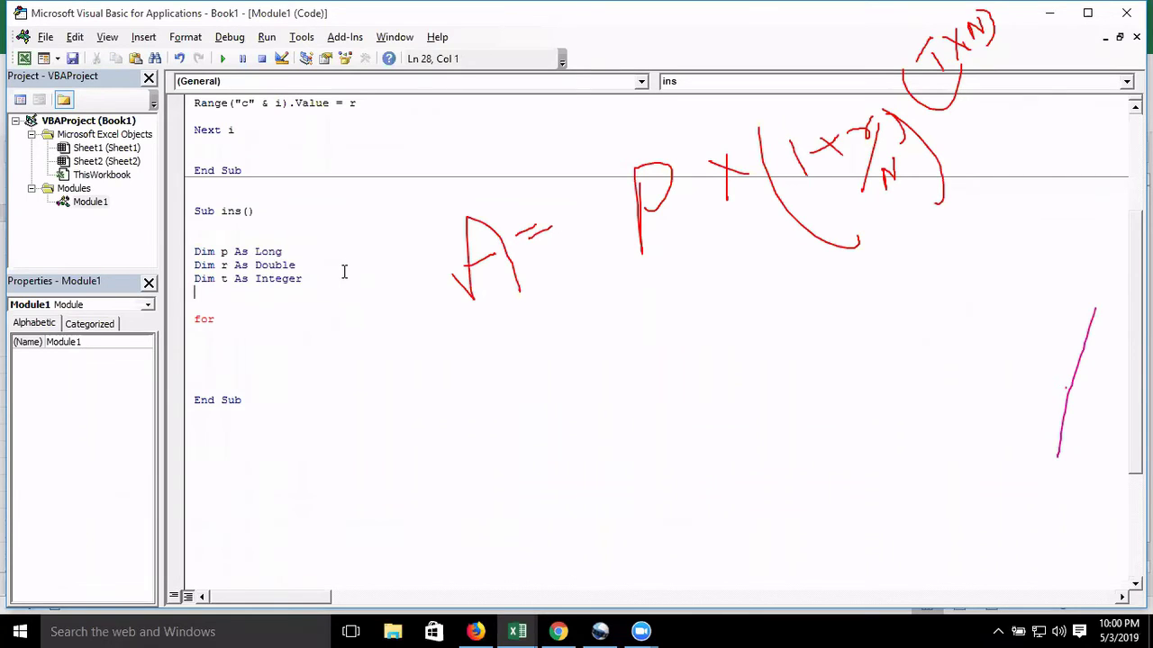
key(Down)
key(Down)
key(Up)
key(End)
text(i )
text(= 2 to)
Check the workbook's data rows, then return to the code editor
key(alt+Tab)
key(alt+Tab)
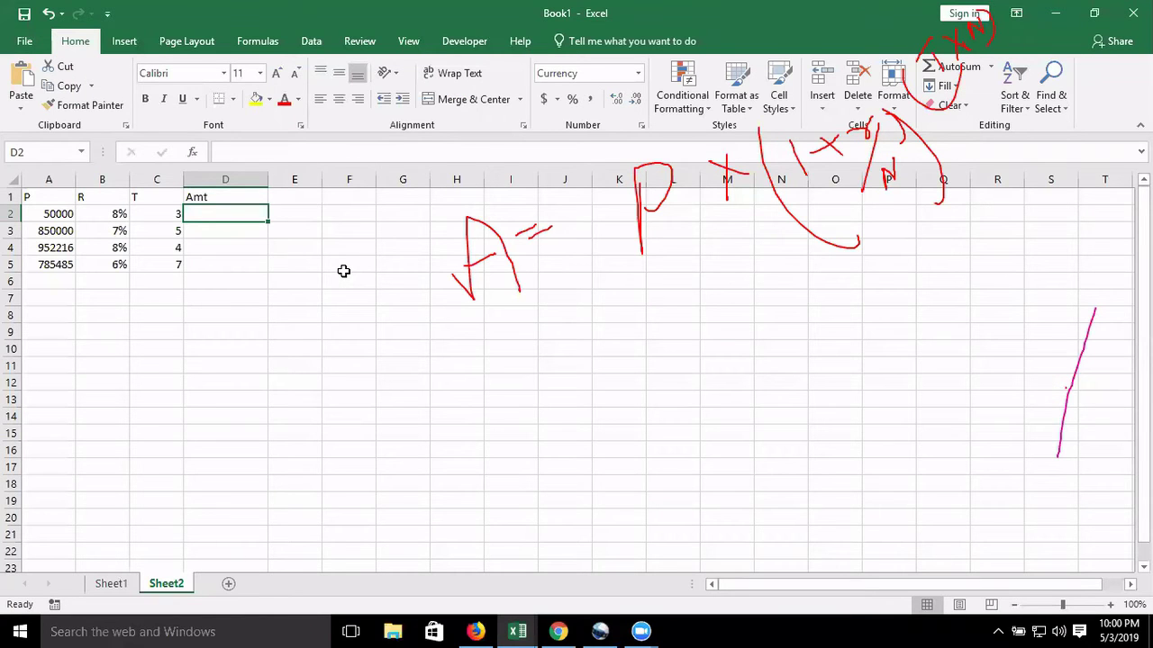
key(alt)
key(alt+Tab)
key(alt+F11)
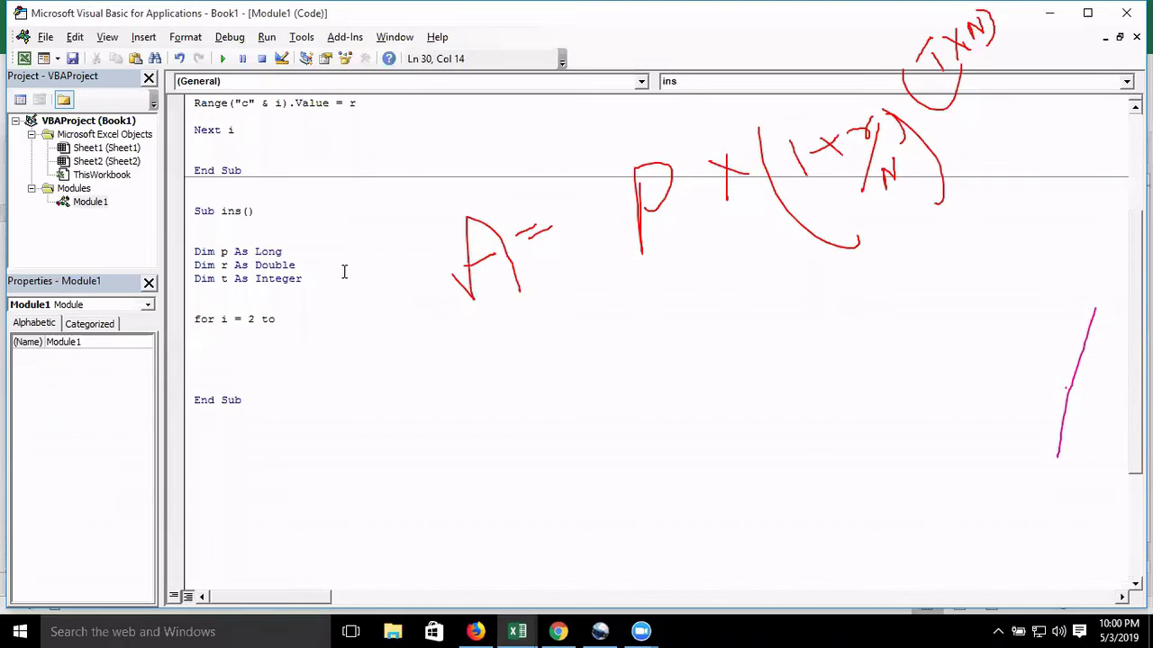
Complete the loop as For i = 2 To 5 … Next i with a blank body line
text(5)
key(Return)
key(Return)
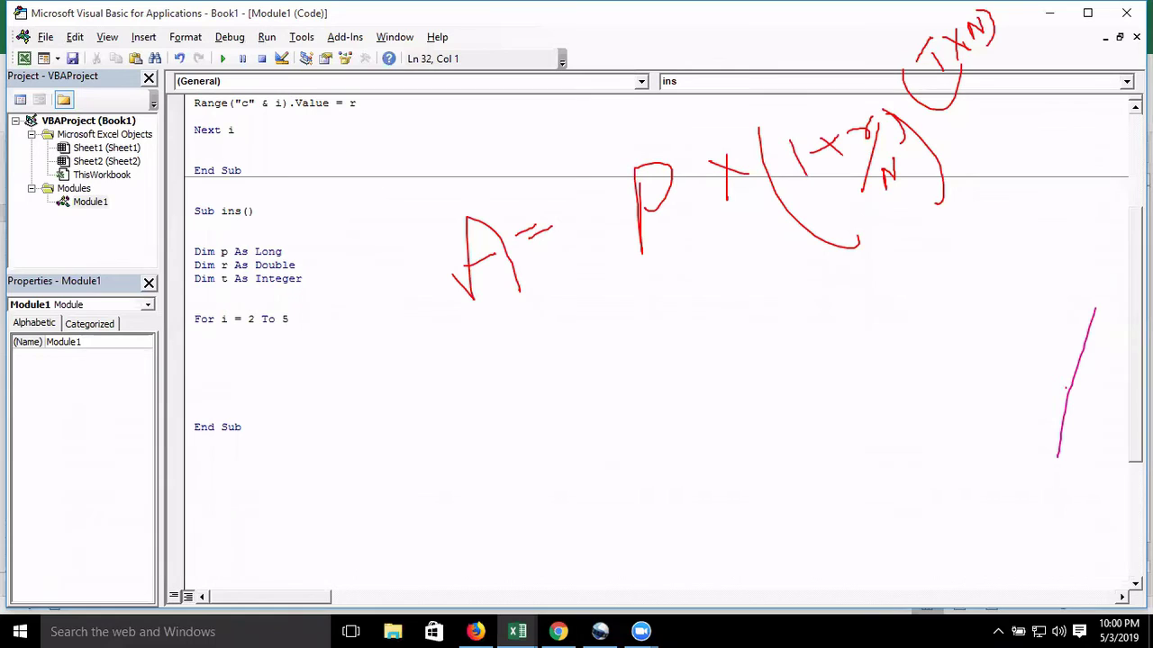
text(nexti)
click(194, 333)
key(Return)
key(Return)
key(Return)
key(Return)
In the loop body, set p = Range("A" & i).Value and r = Range("B" & i).Value
key(Up)
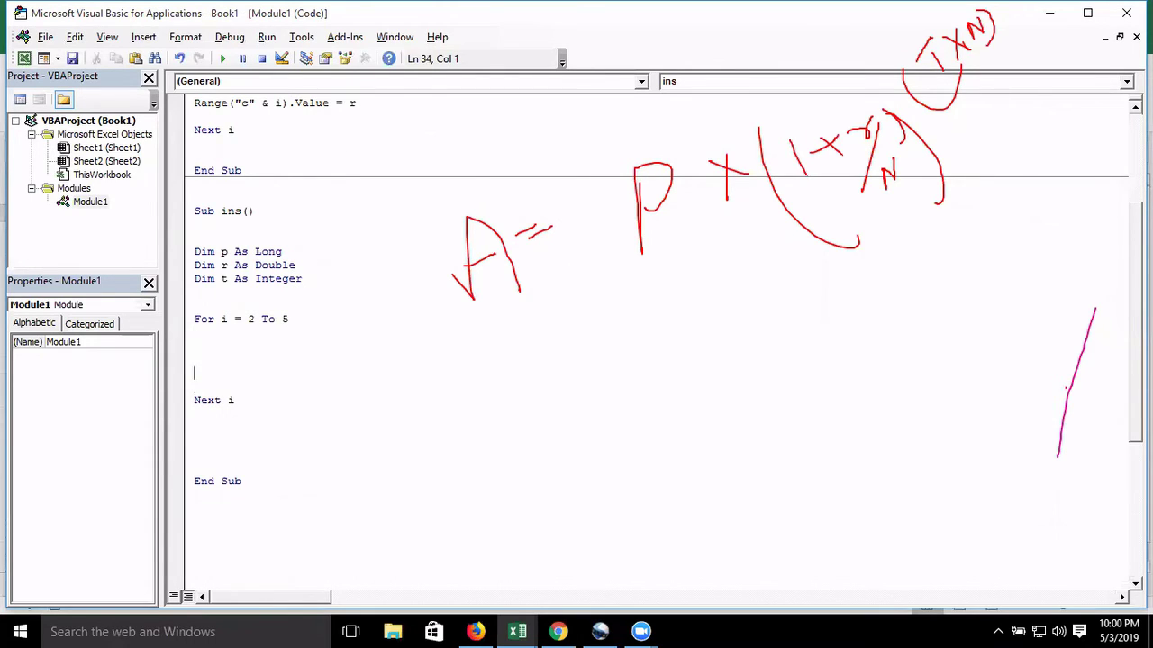
key(Up)
text(p=)
text(range()
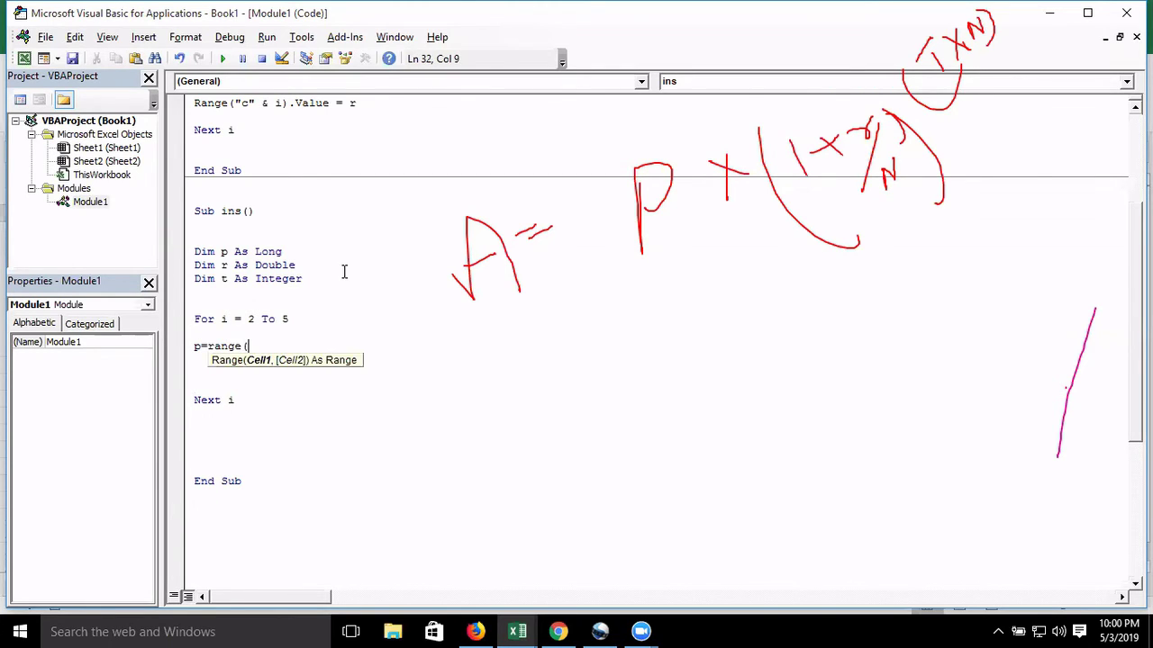
text("A" )
text(& i))
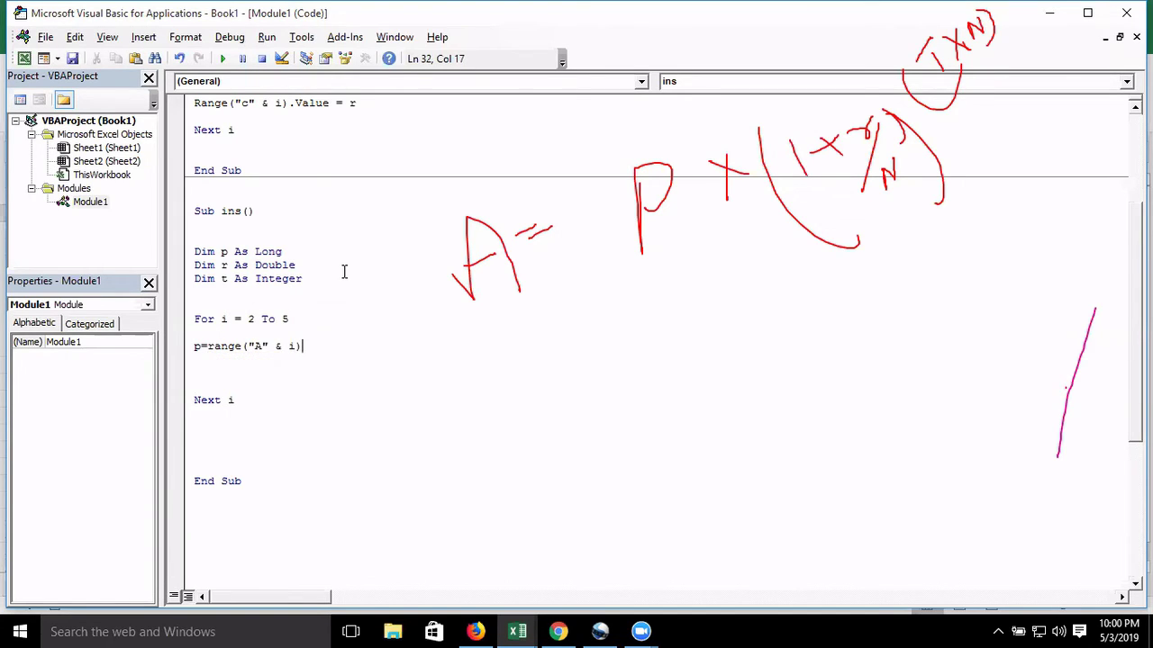
text(.valu)
key(Tab)
key(Return)
text(r)
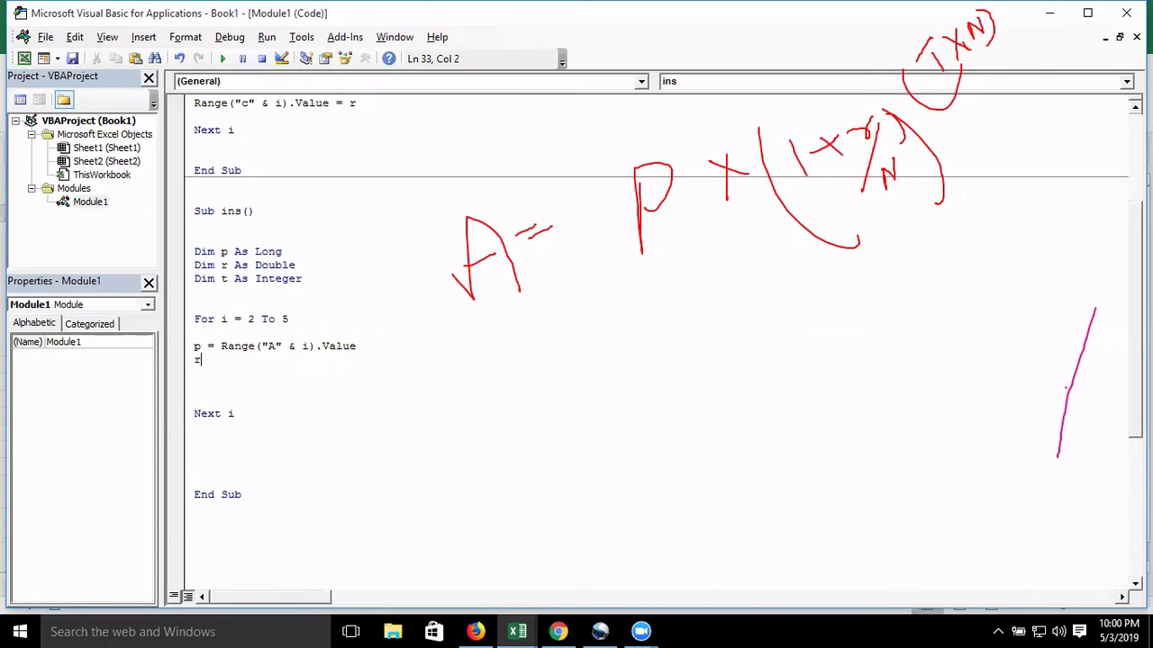
text(=range)
text(("B" )
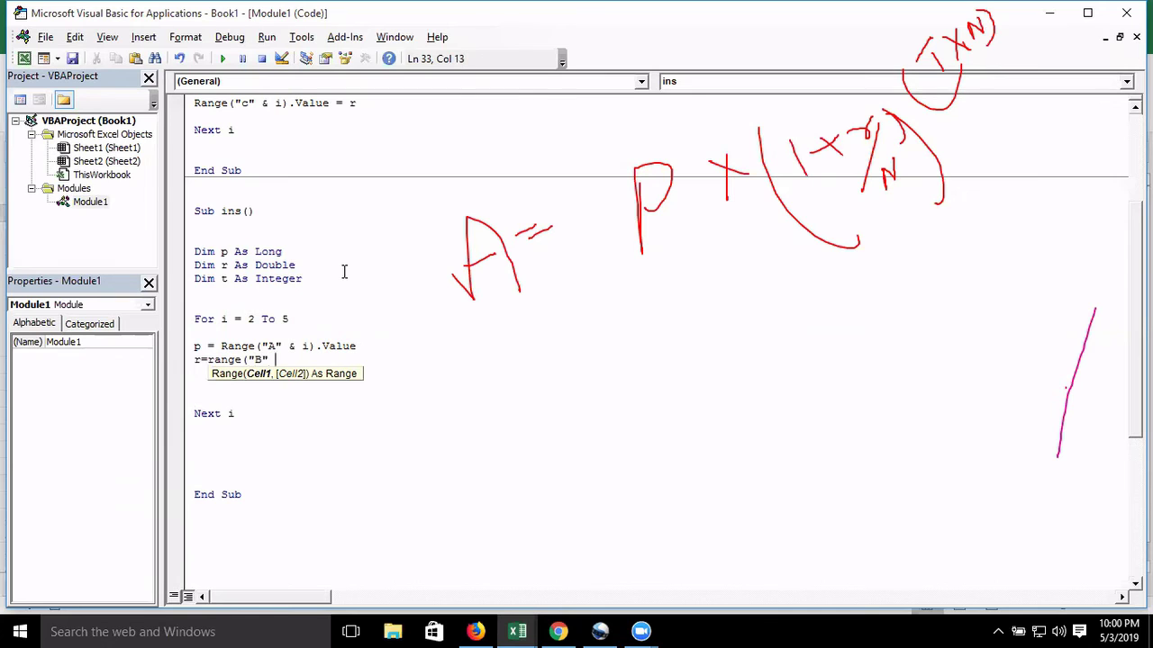
text(&i))
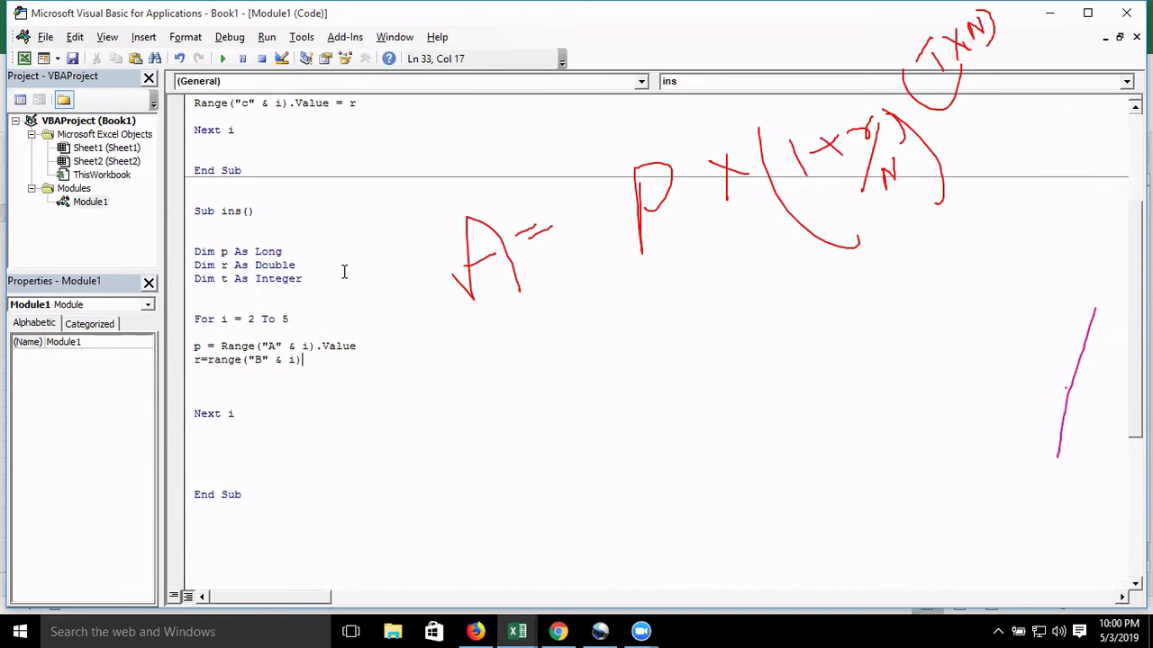
text(.Va)
key(Return)
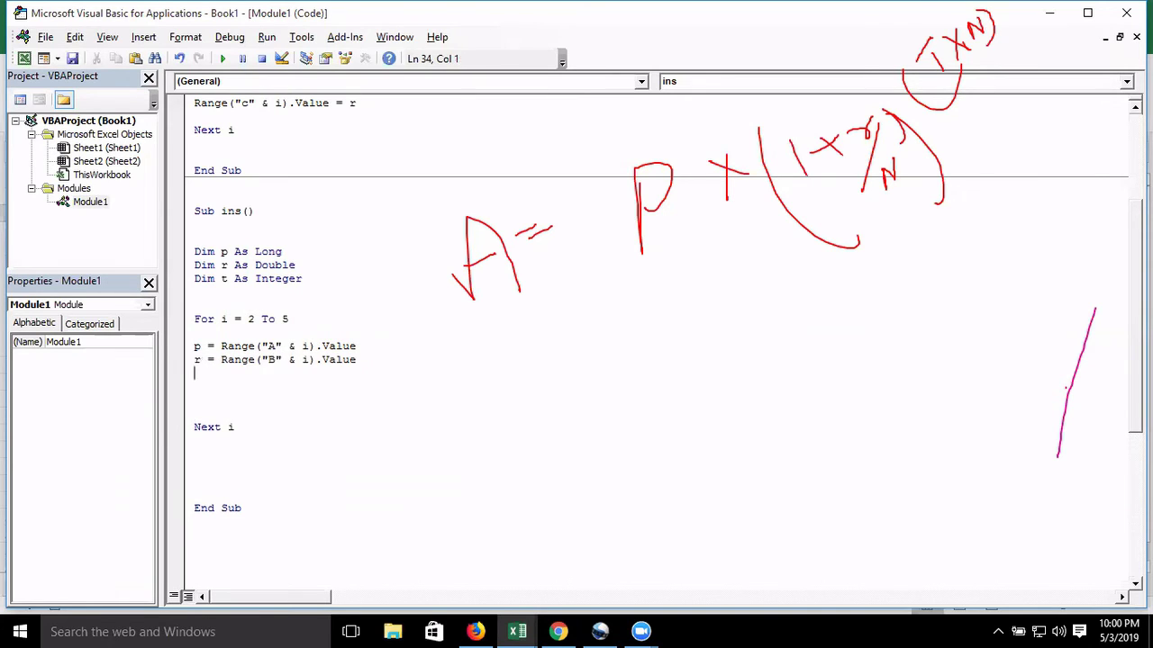
Add t = Range("C" & i).Value and open blank lines after it
text(t)
text(=range)
text(()
key(BackSpace)
key(BackSpace)
key(BackSpace)
key(BackSpace)
text(nge()
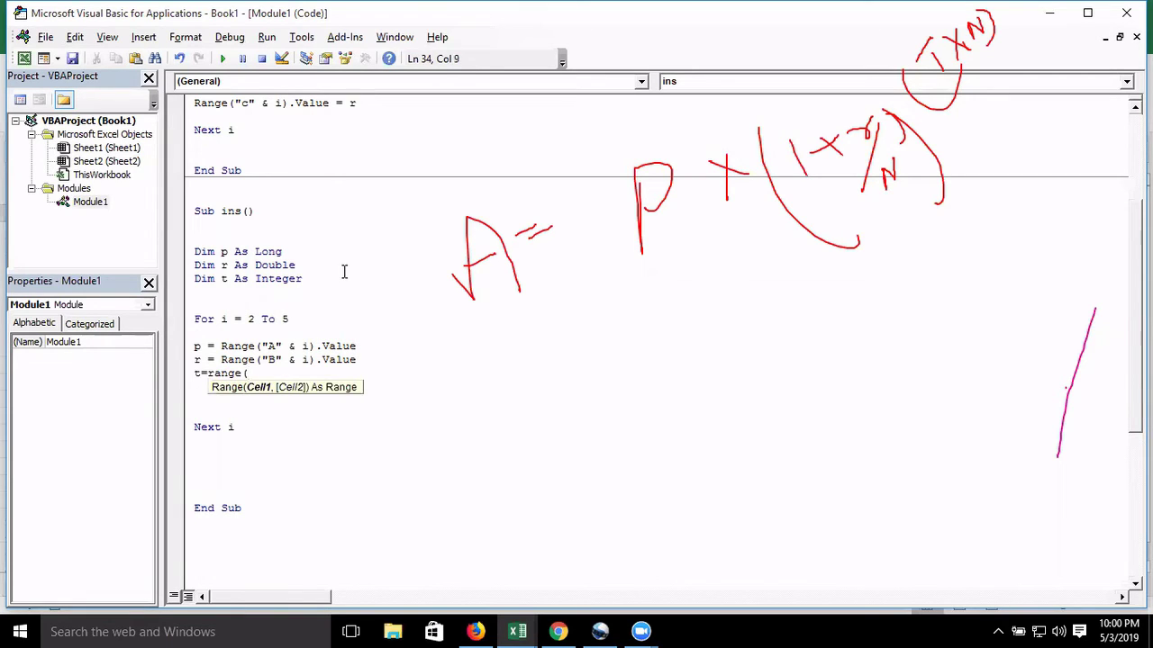
text("C")
text( & i))
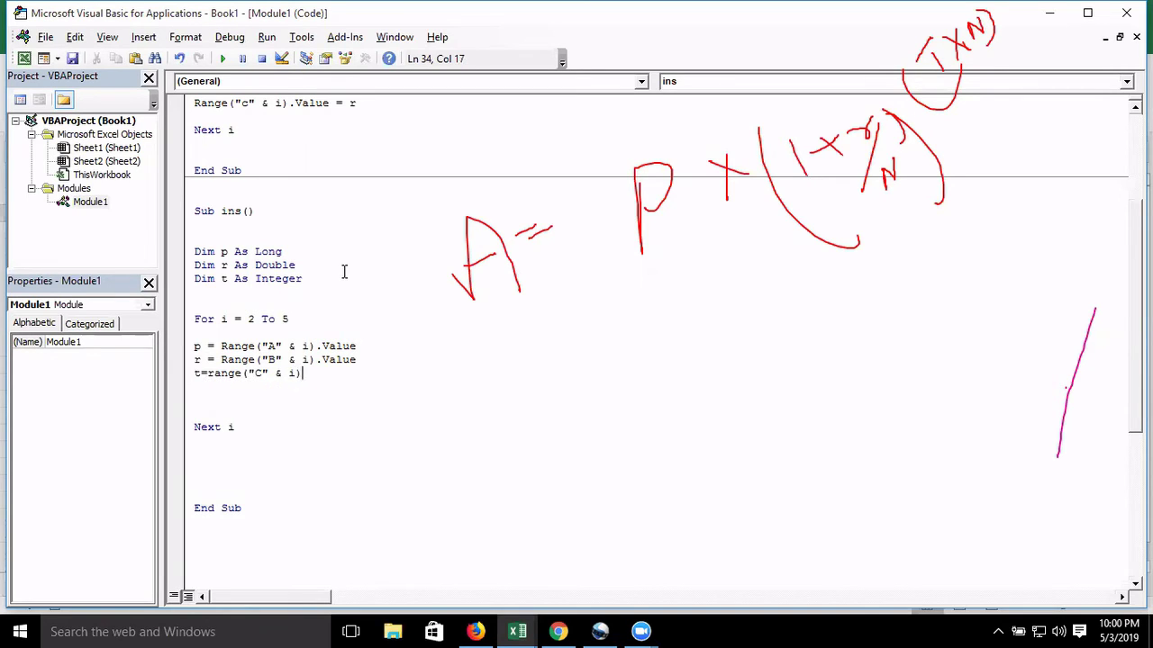
text(.v)
key(Tab)
key(Return)
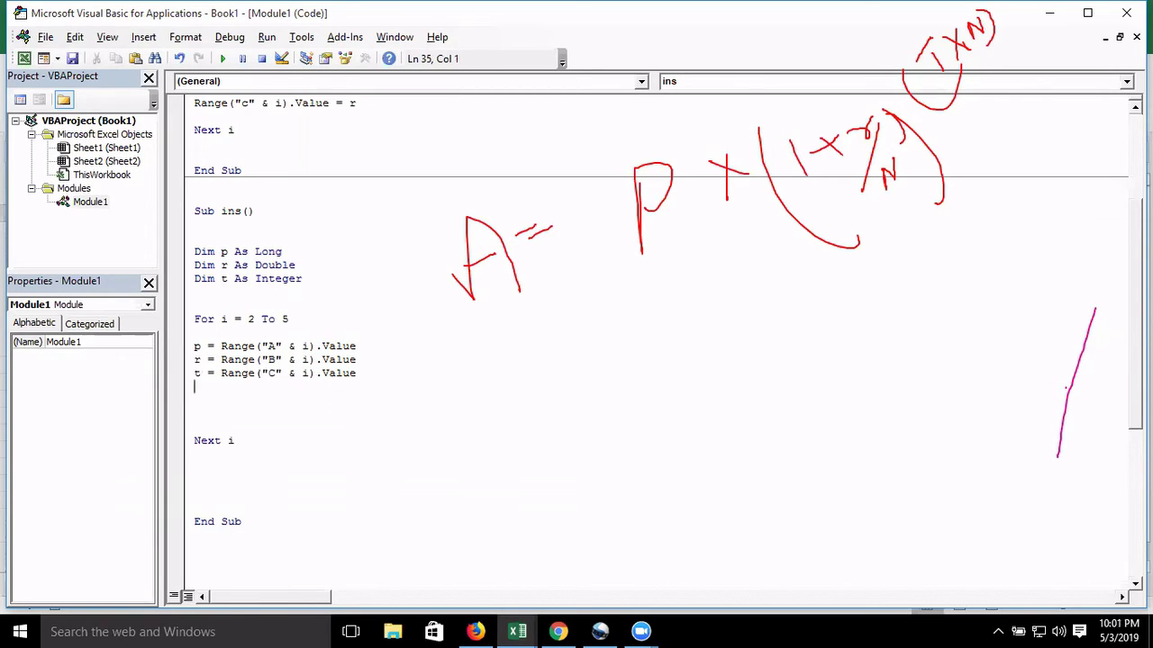
key(Return)
Begin another Dim r As Double declaration below the existing declarations
key(Up)
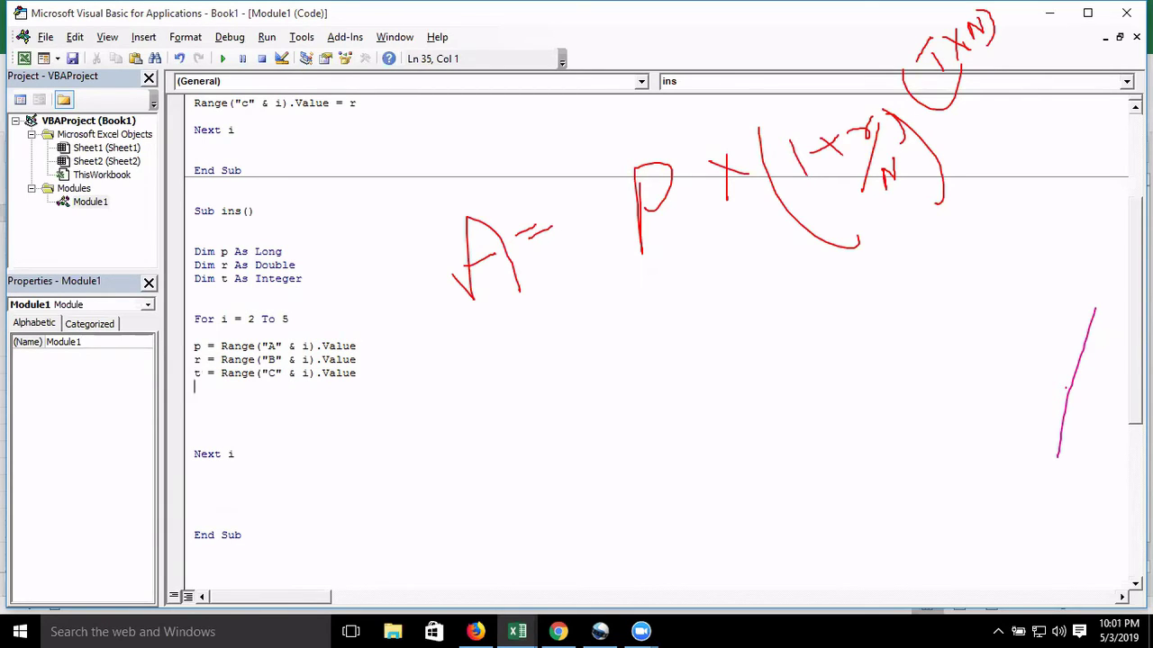
key(Up)
key(Up)
key(Up)
key(Up)
key(Up)
key(Down)
key(Down)
text(d)
text(im r as )
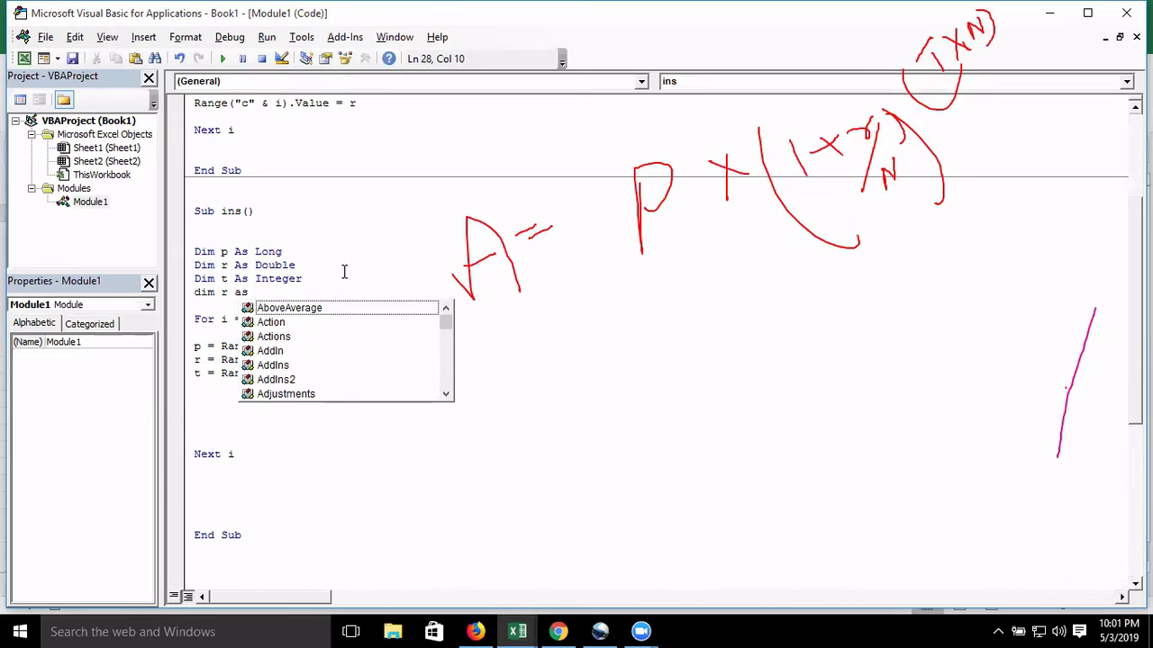
text(doub)
Finish the Double declaration and type the formula p*(1+(r/12))^(t*12) into the loop
key(Tab)
key(Return)
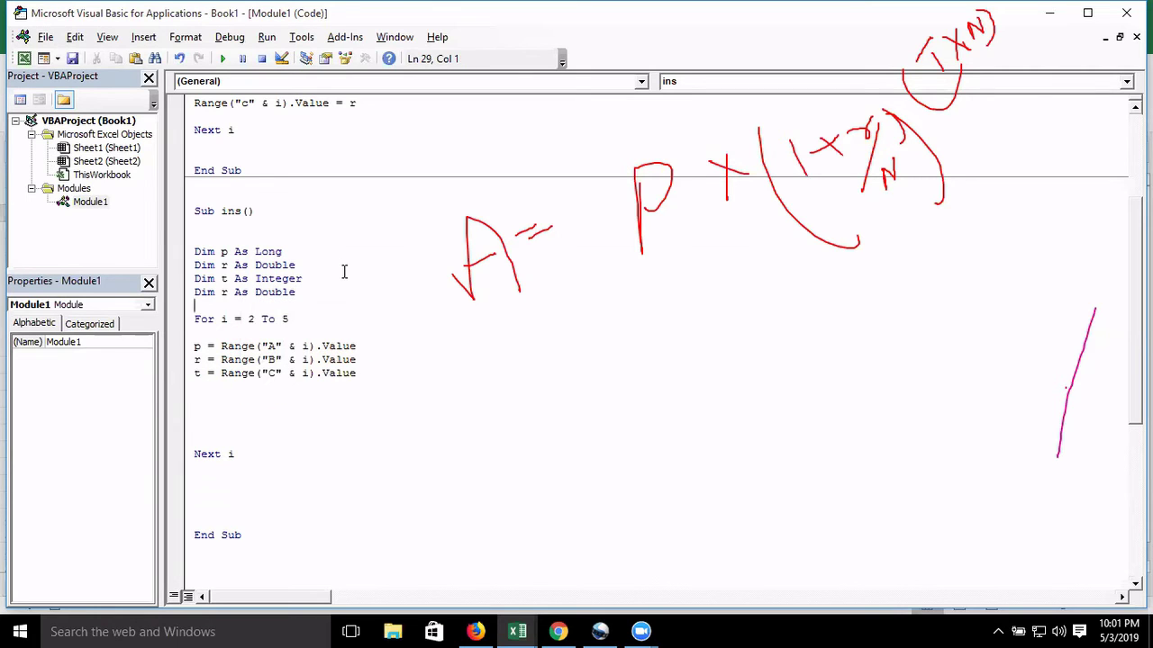
key(Down)
key(Right)
key(Right)
key(Right)
key(Down)
key(Down)
key(Down)
key(Down)
key(Down)
key(Down)
text(r=)
text(p)
text(*(1)
text(+(r)
text(/12)
text())
text(()
text(t*)
text(12)
key(Return)
Rename the new declaration and the formula's result variable to re
double_click(290, 400)
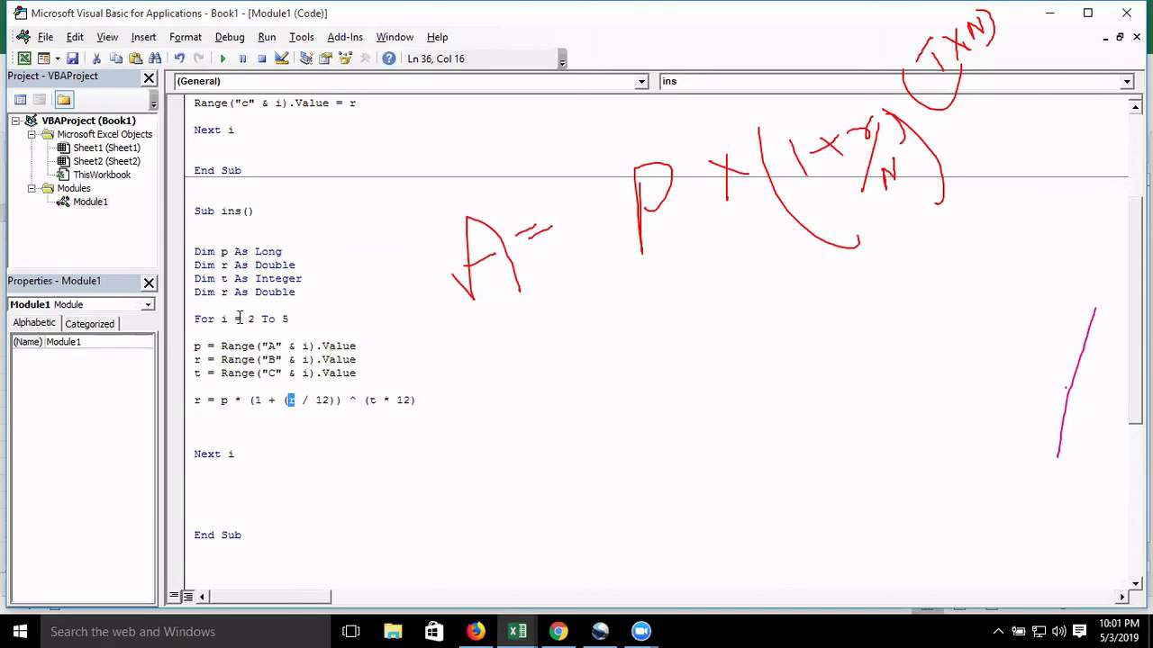
double_click(225, 292)
text(re)
click(200, 400)
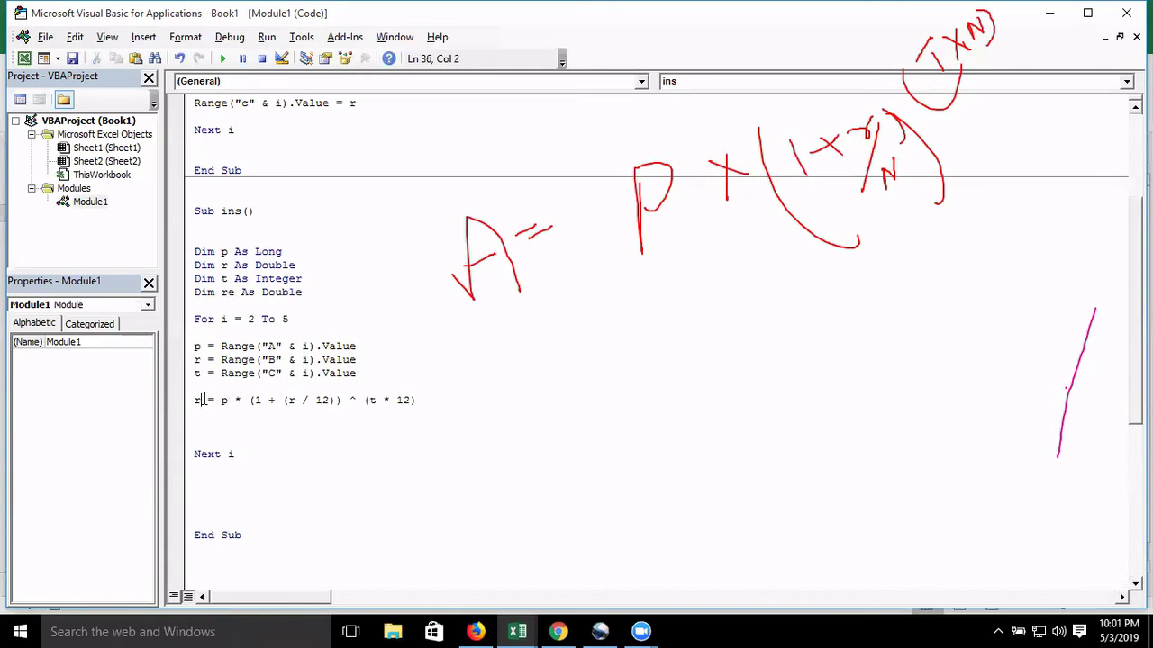
text(e)
click(228, 424)
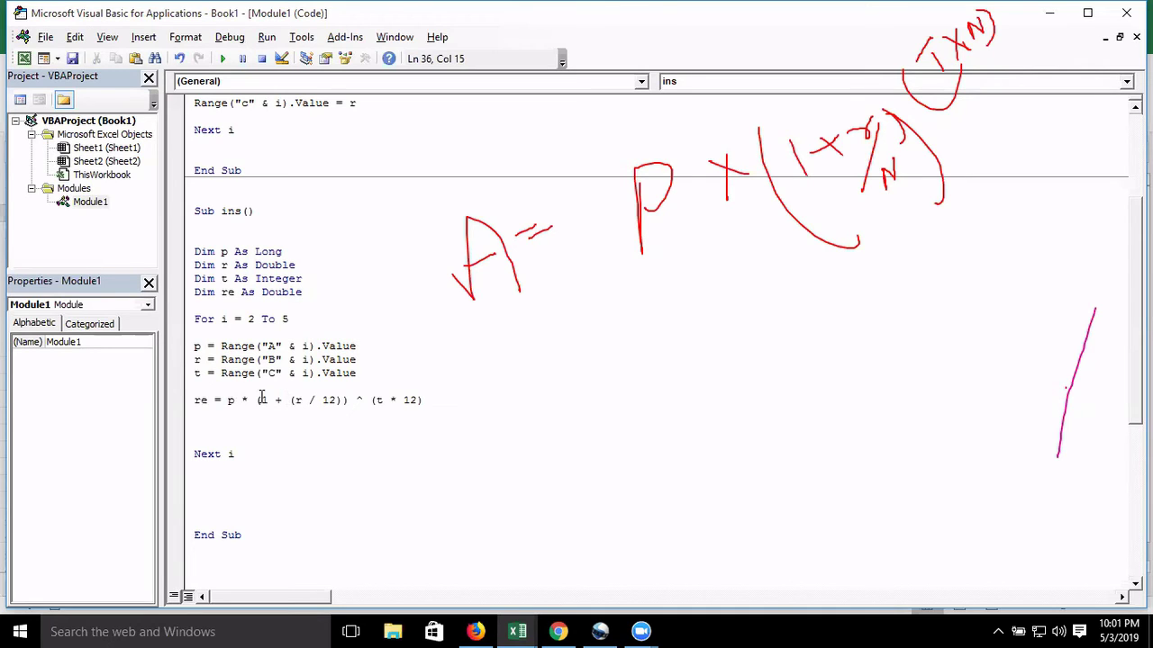
Fix the brackets so the line reads re = p * ((1 + (r / 12)) ^ (t * 12))
click(254, 401)
text(()
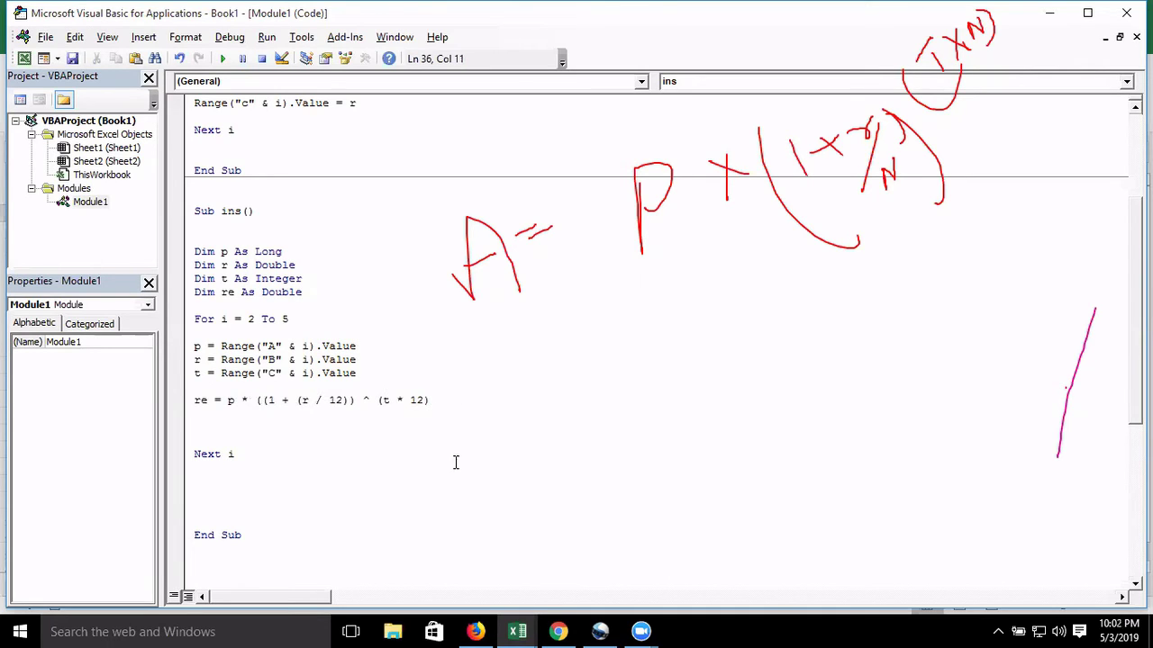
click(432, 402)
key(Return)
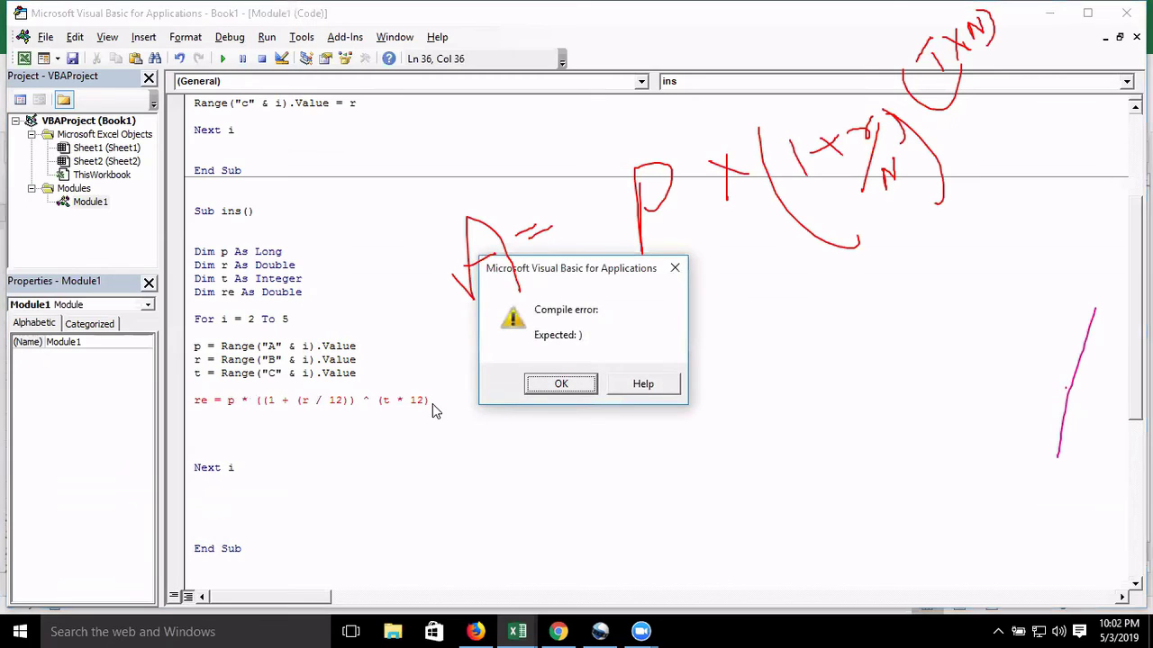
key(Return)
text())
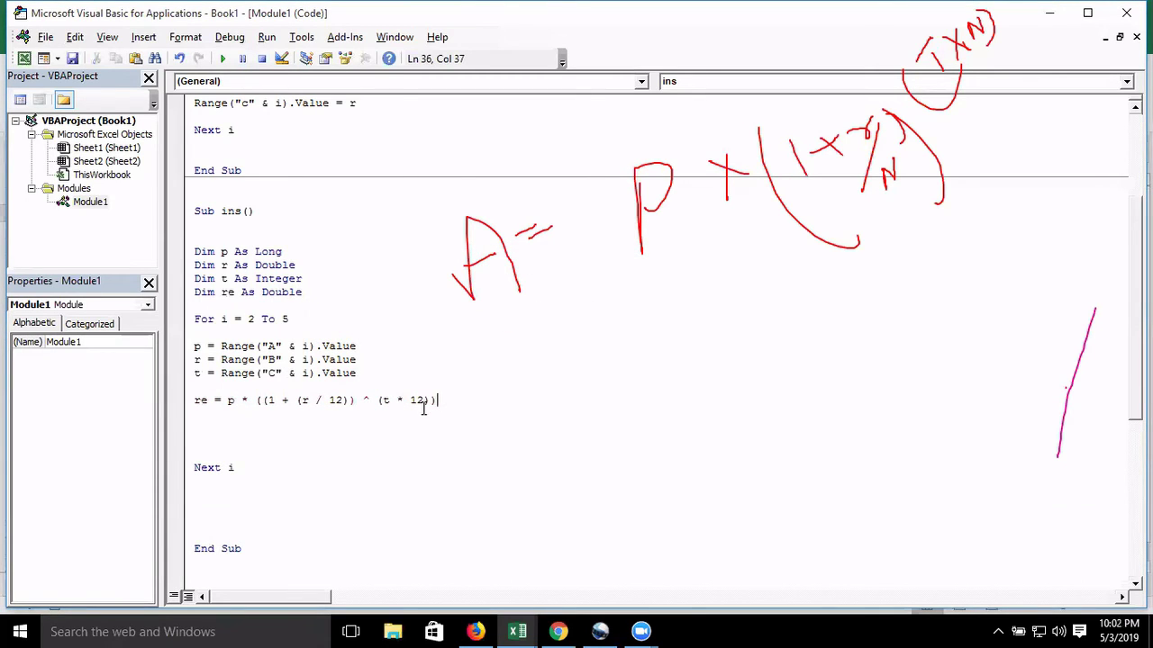
Add Range("d" & i) = re to write each result into column D
click(339, 428)
text(range()
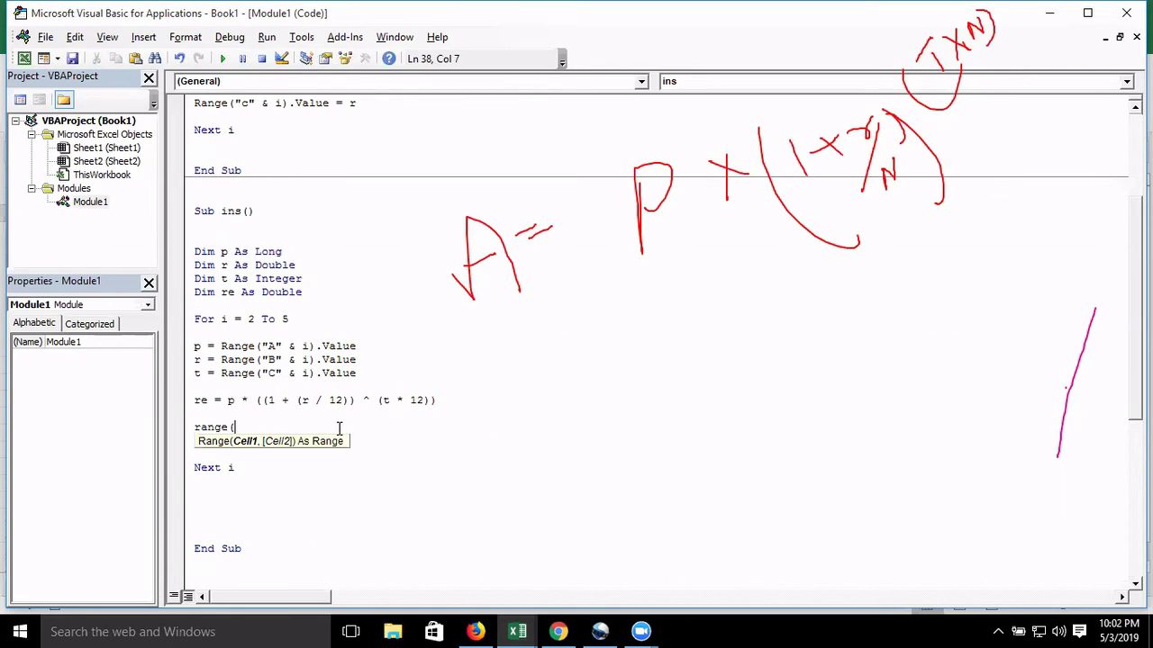
text("d" )
text(& i))
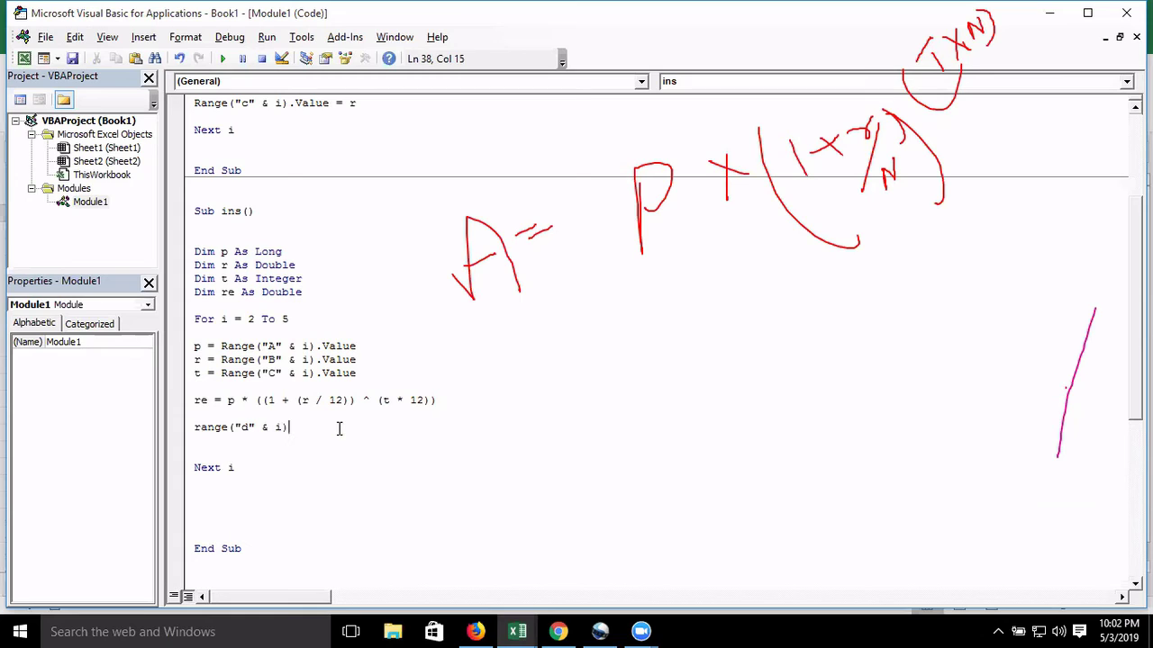
text(=re)
key(Return)
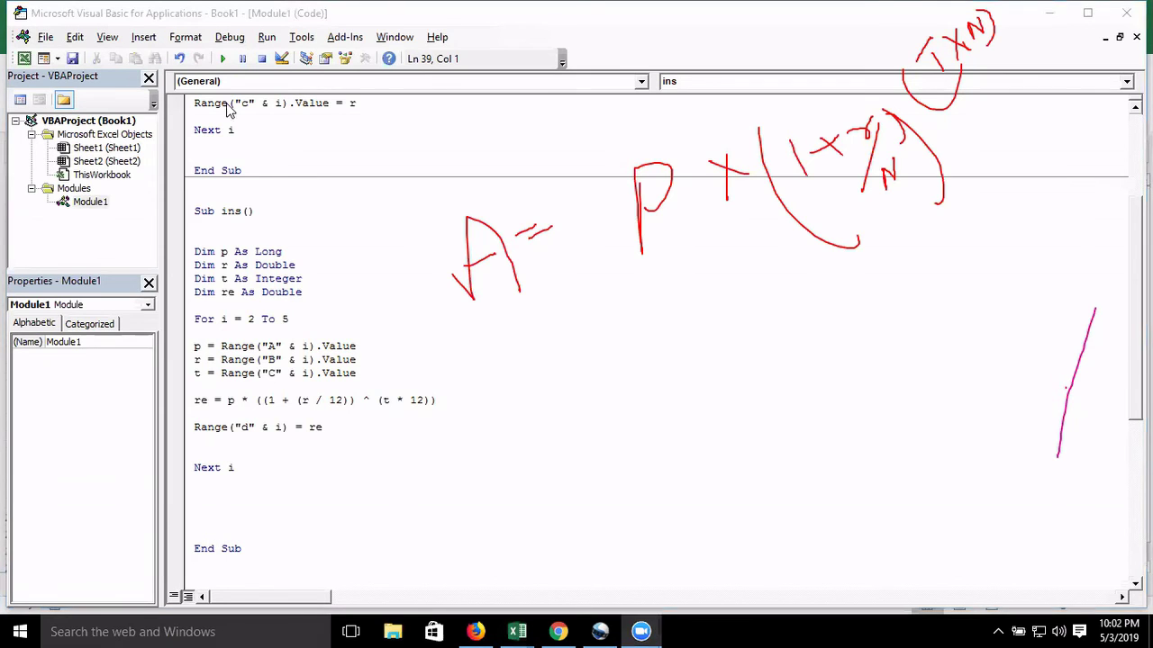
key(alt+Tab)
key(Tab)
key(Tab)
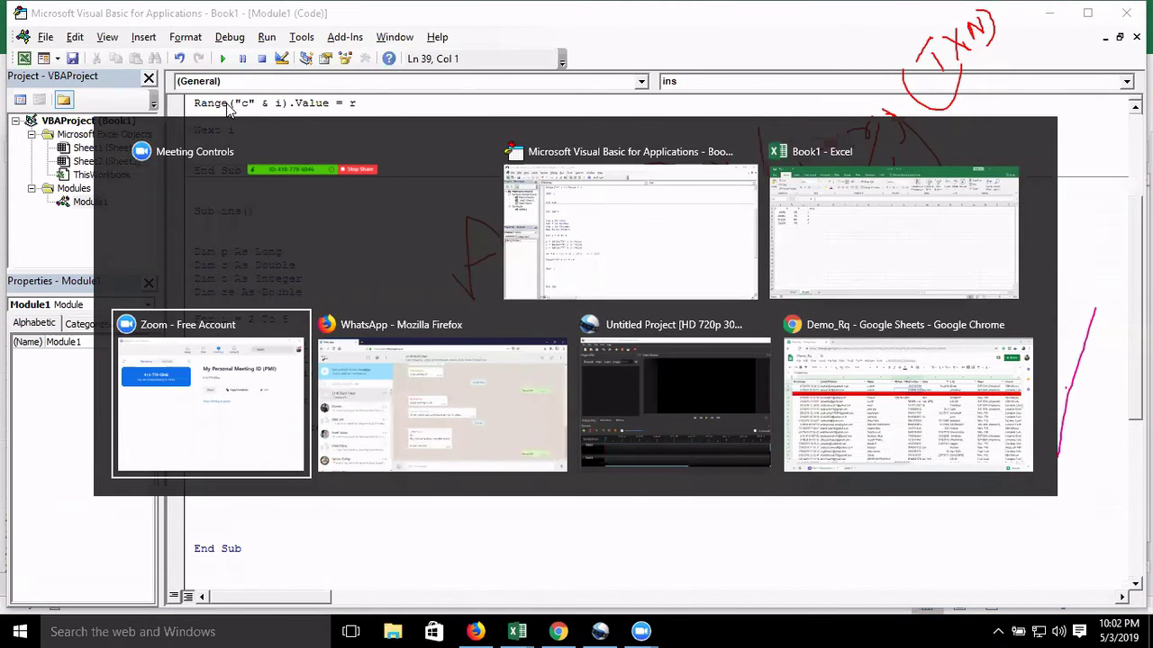
From the Developer tab, draw a Form Control button near F2 and assign it the ins macro
key(alt+Tab)
key(Tab)
key(Tab)
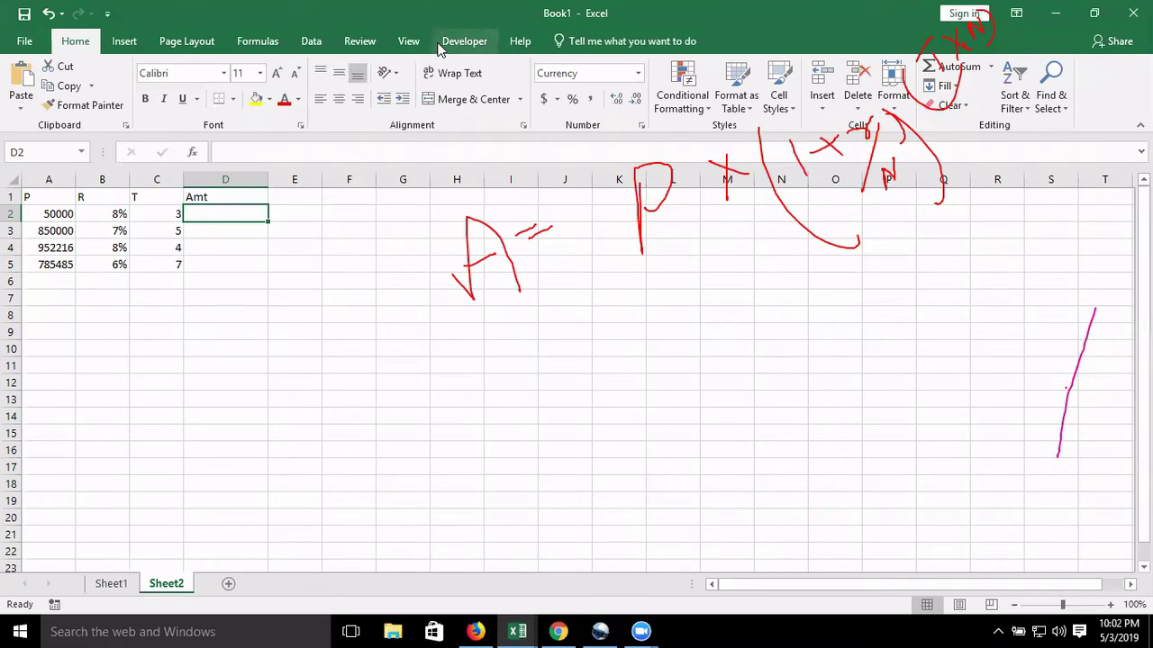
click(455, 41)
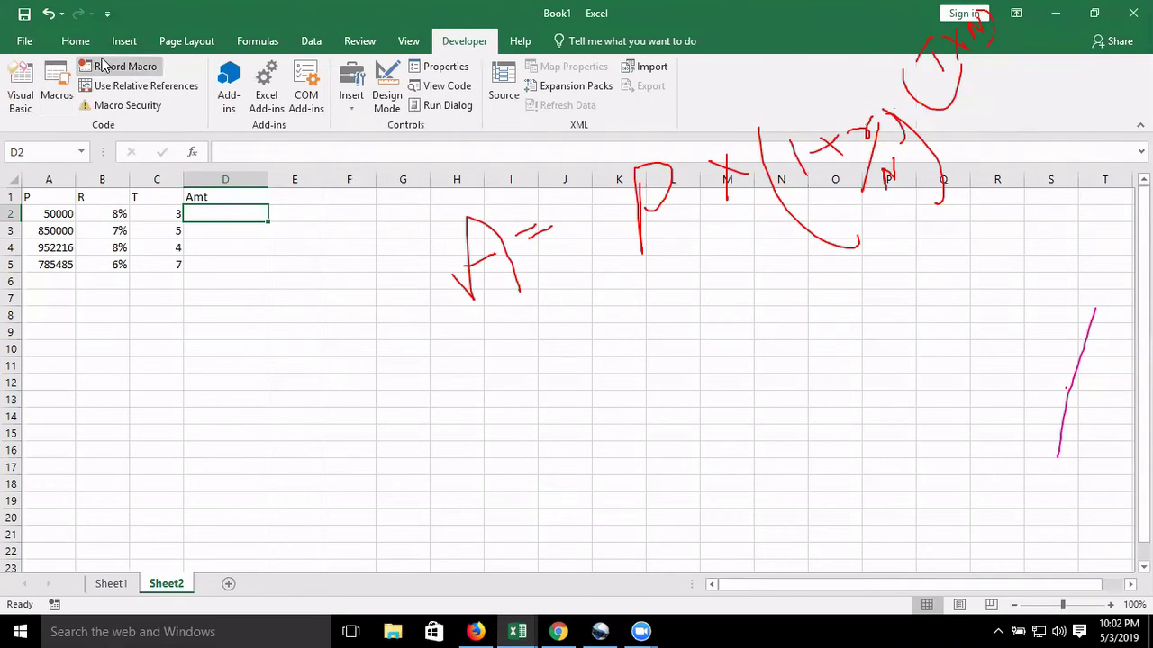
click(57, 98)
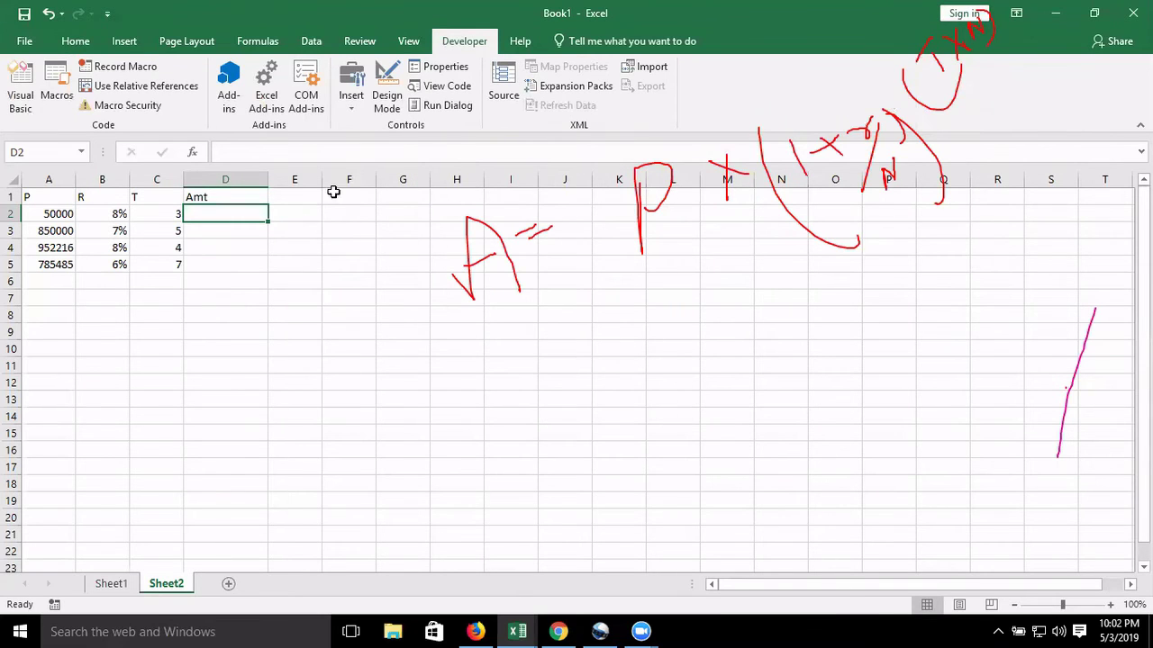
click(353, 112)
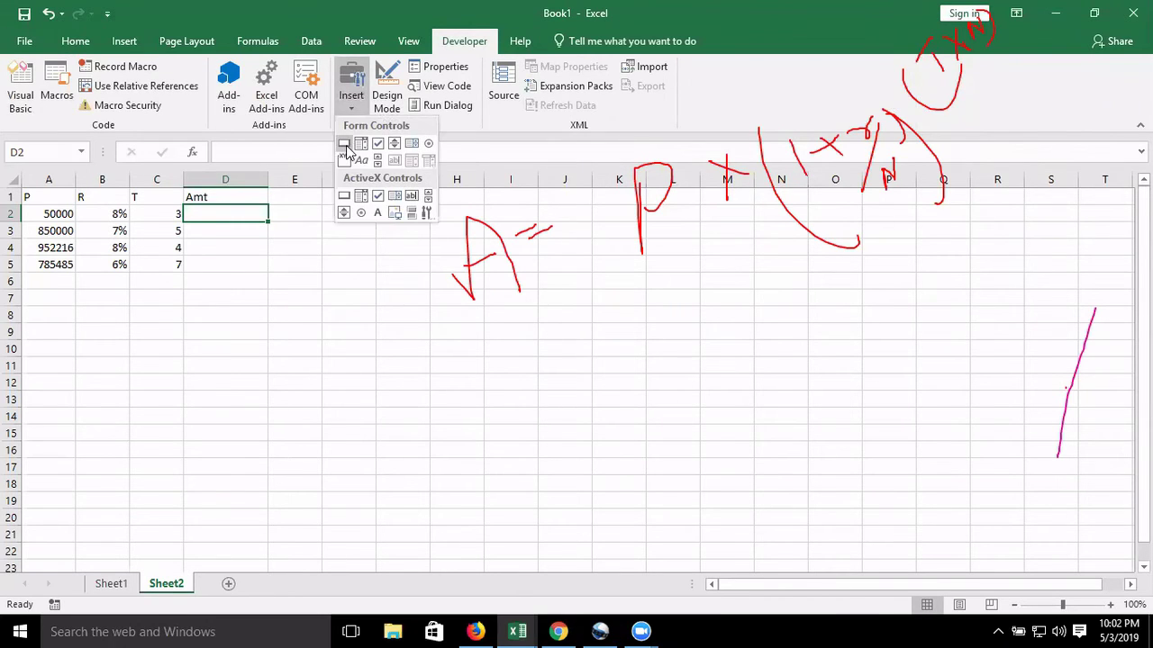
click(343, 146)
drag(308, 208, 407, 233)
click(443, 215)
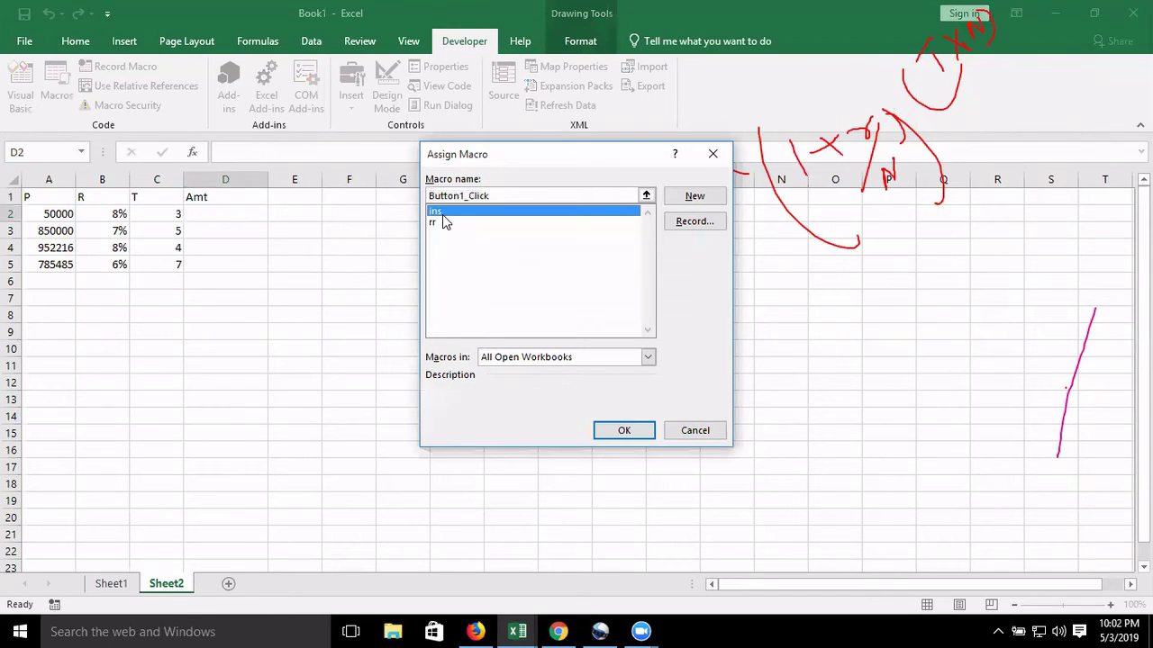
click(622, 430)
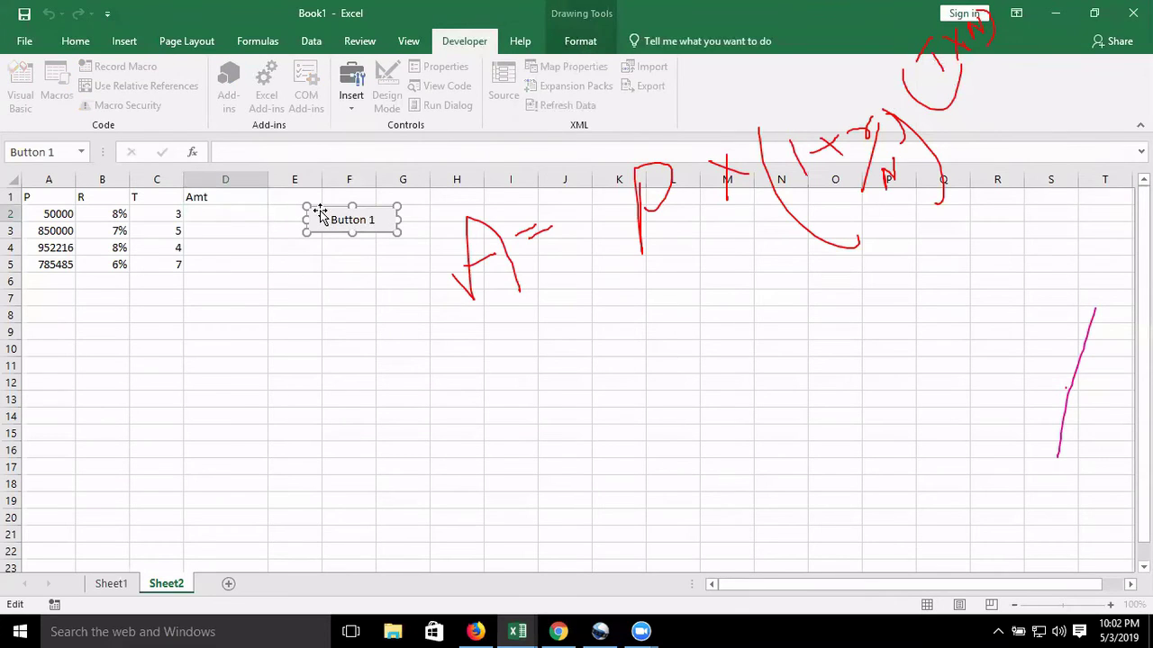
Label the button Calculate and click it to fill the Amt column
key(Delete)
key(Delete)
key(Delete)
key(Delete)
key(Delete)
key(Delete)
text(Cal)
text(culat)
text(e)
key(Escape)
double_click(333, 246)
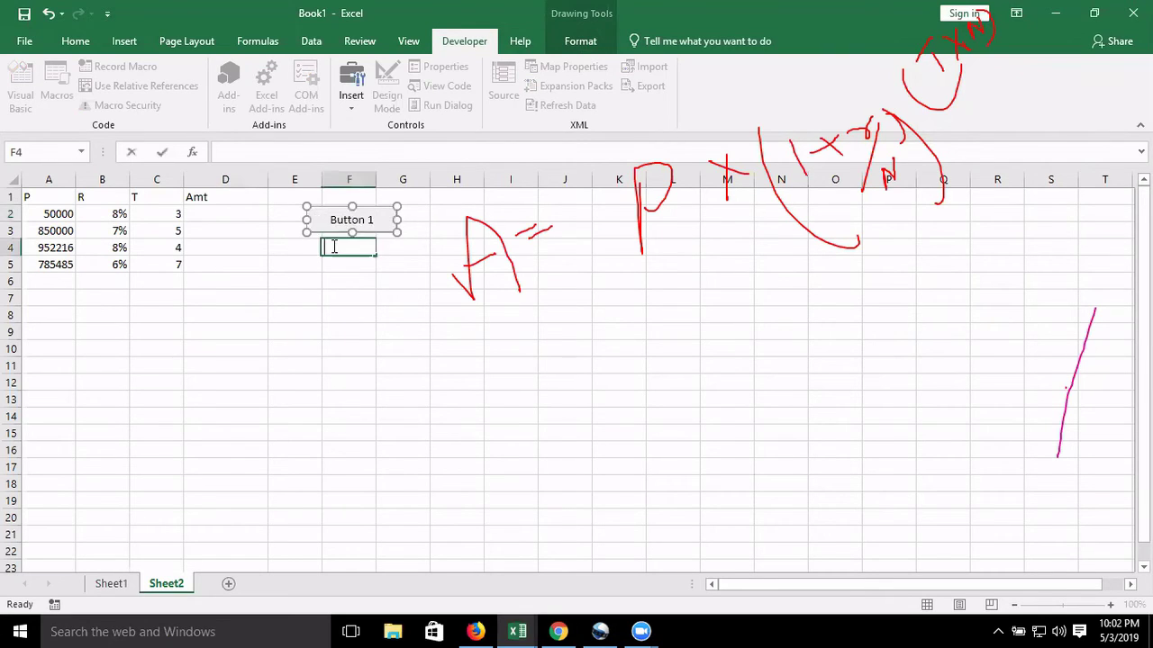
click(345, 230)
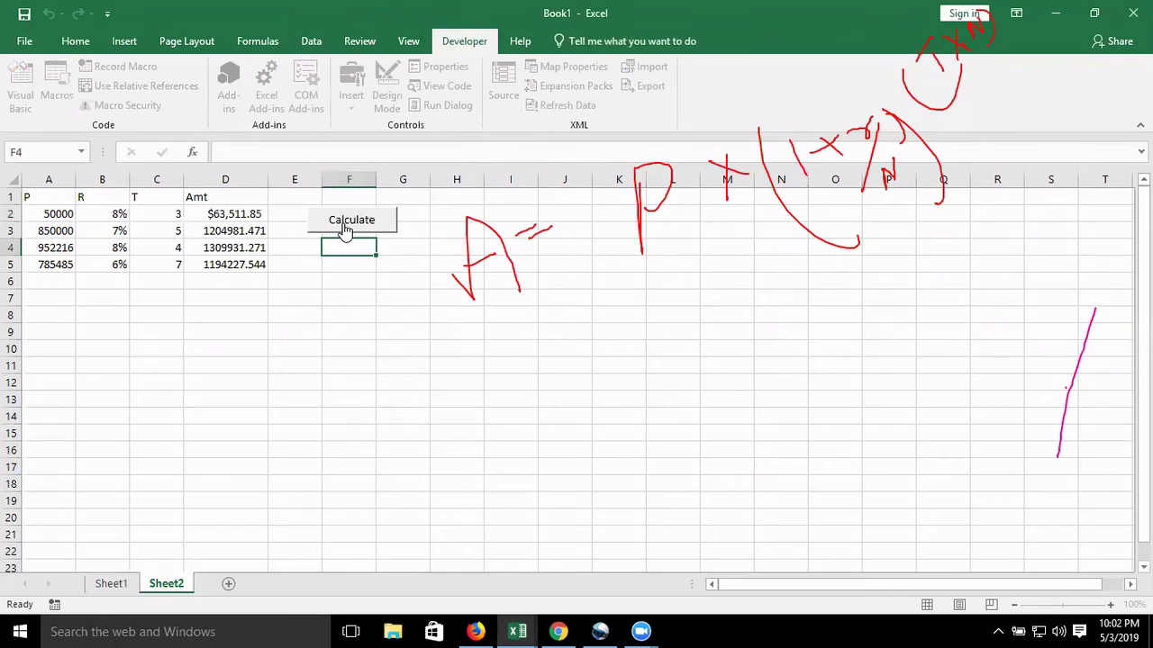
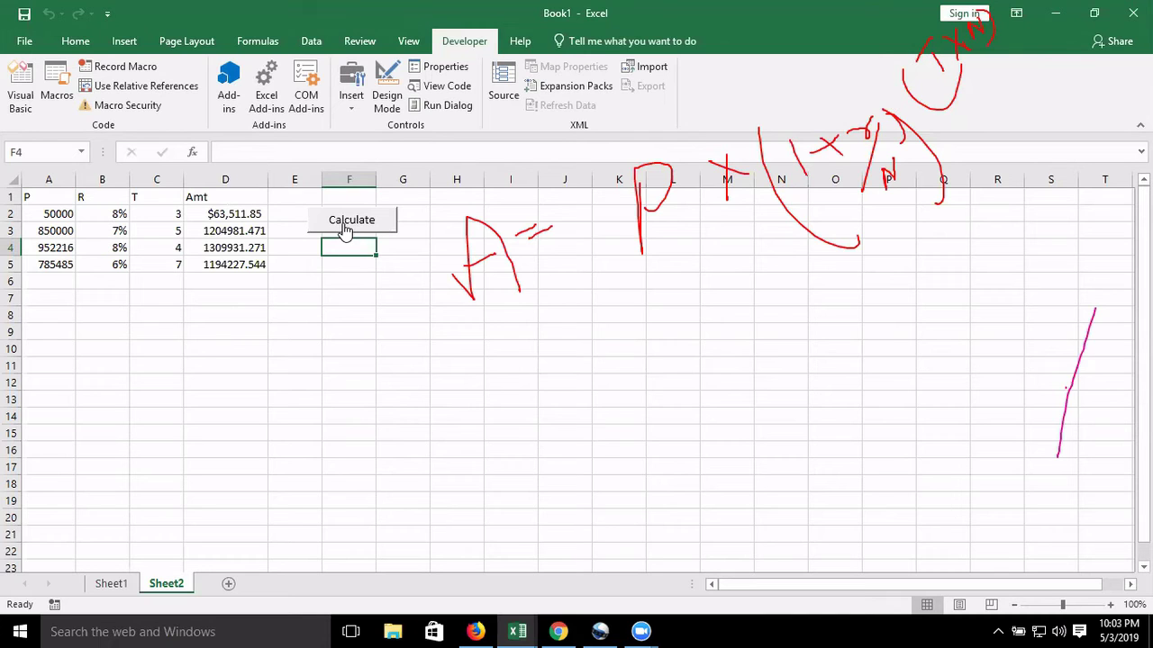
Add a new sheet with heading Cost in A1 and mrp in B1
click(344, 231)
click(345, 229)
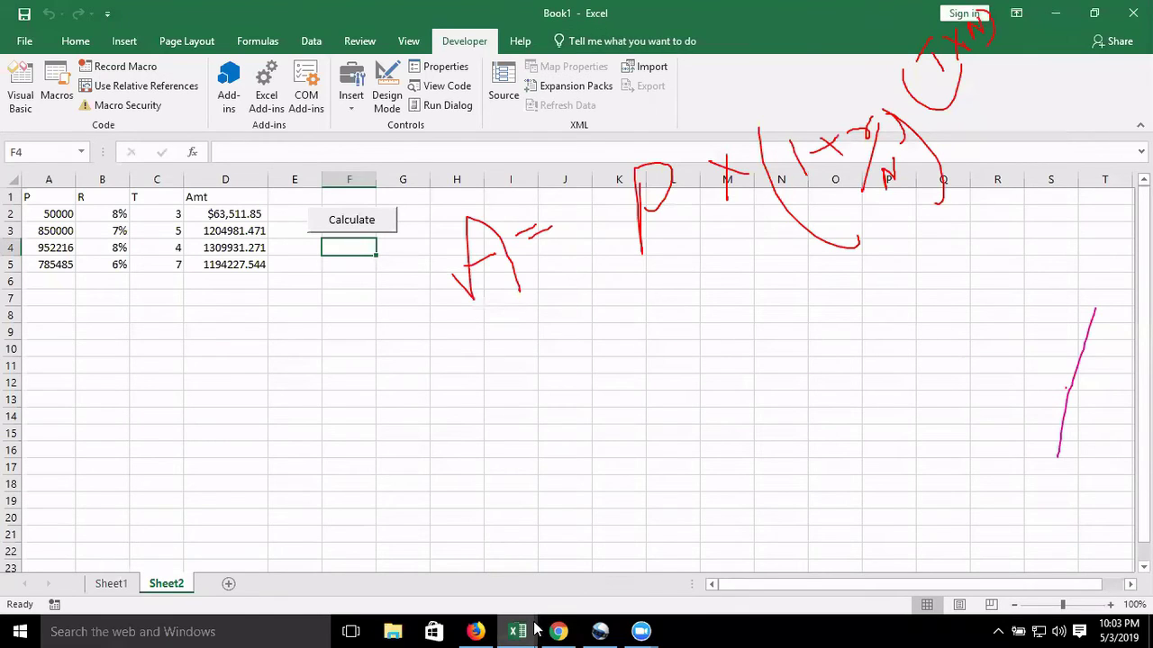
click(627, 217)
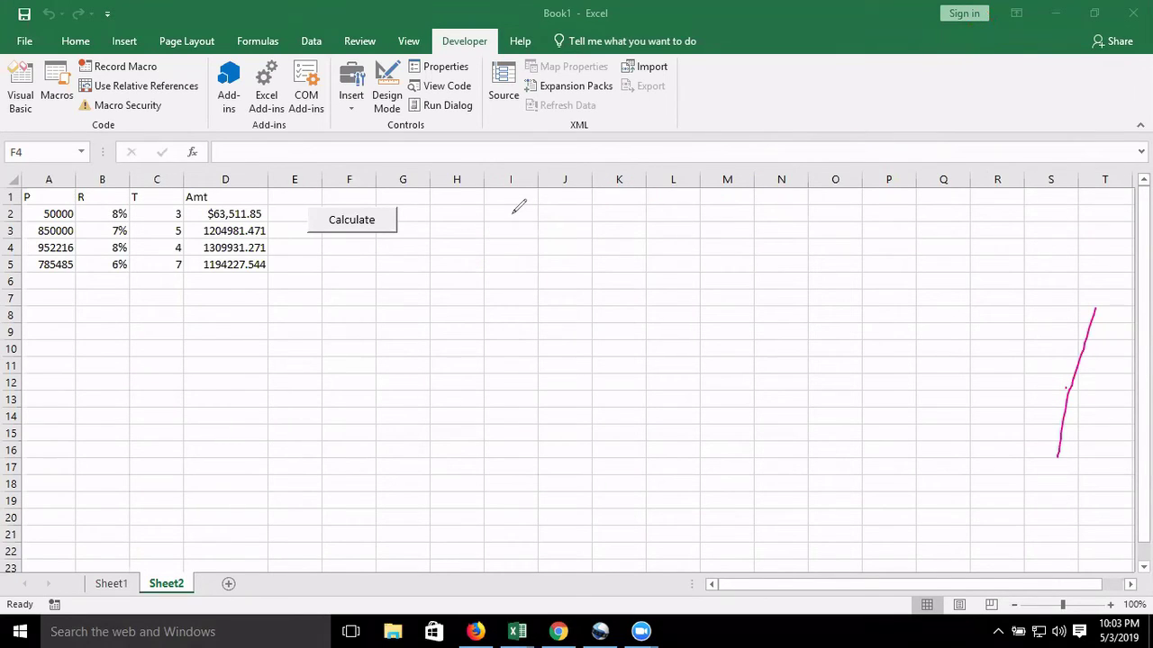
click(232, 596)
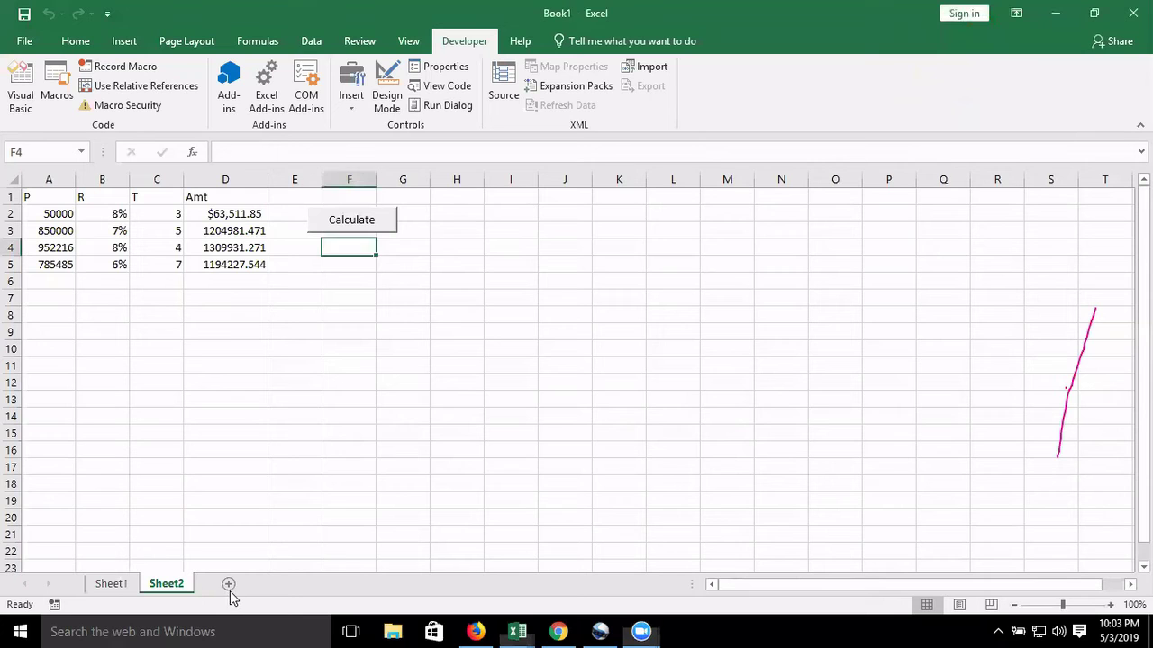
click(228, 590)
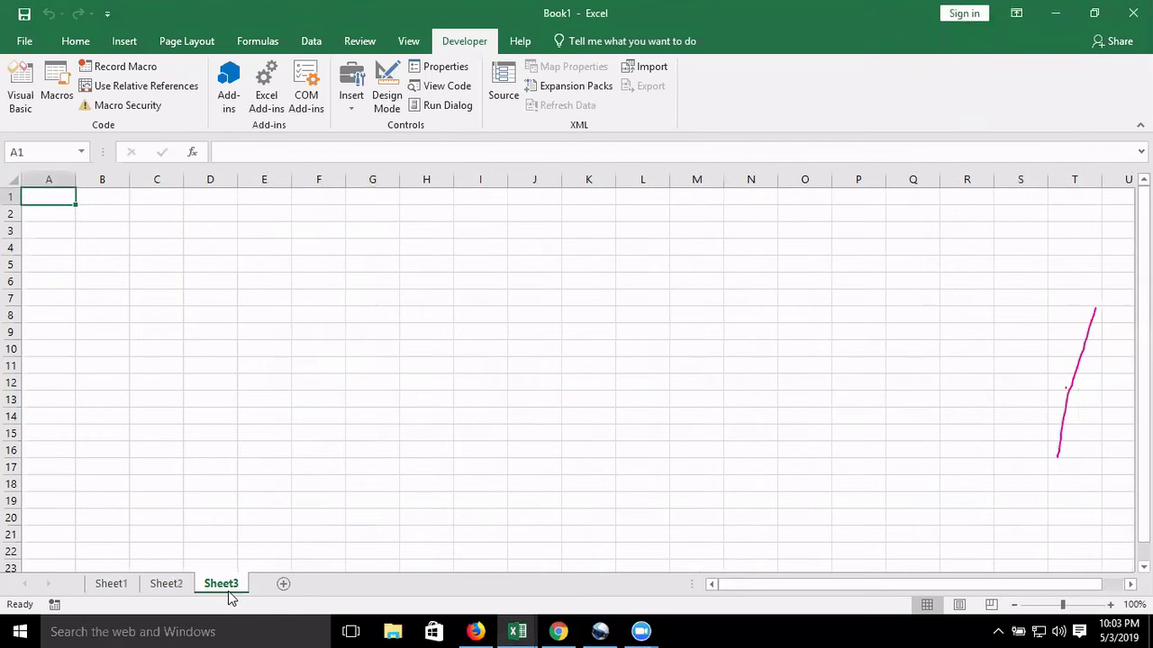
text(Cos)
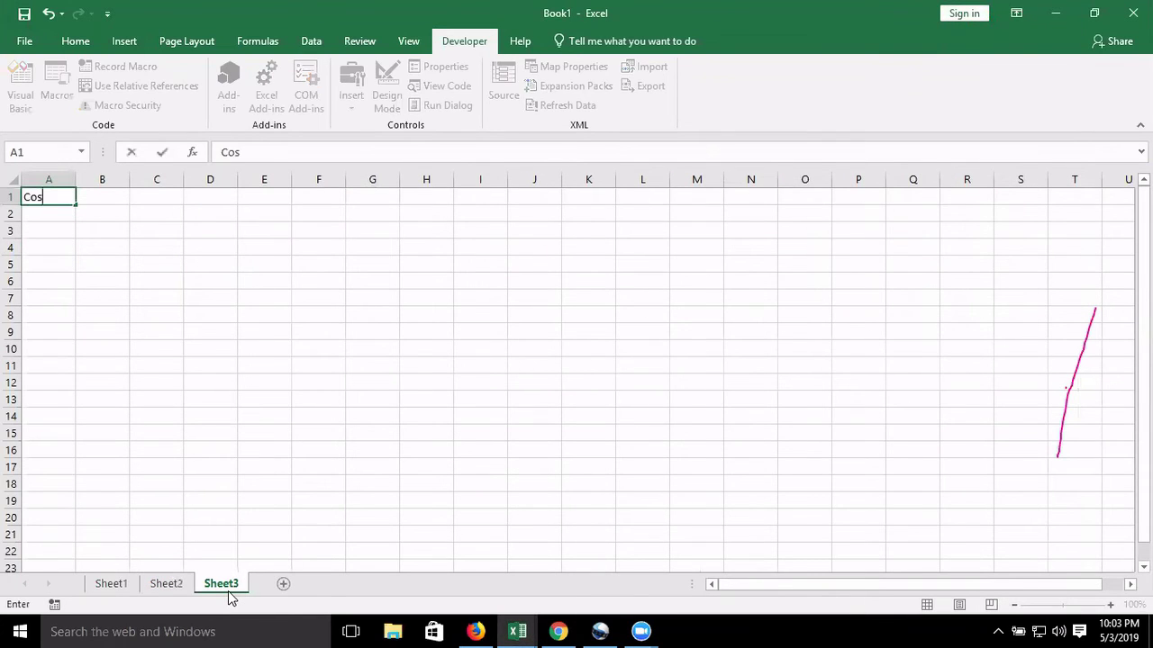
text(t)
key(Tab)
text(m)
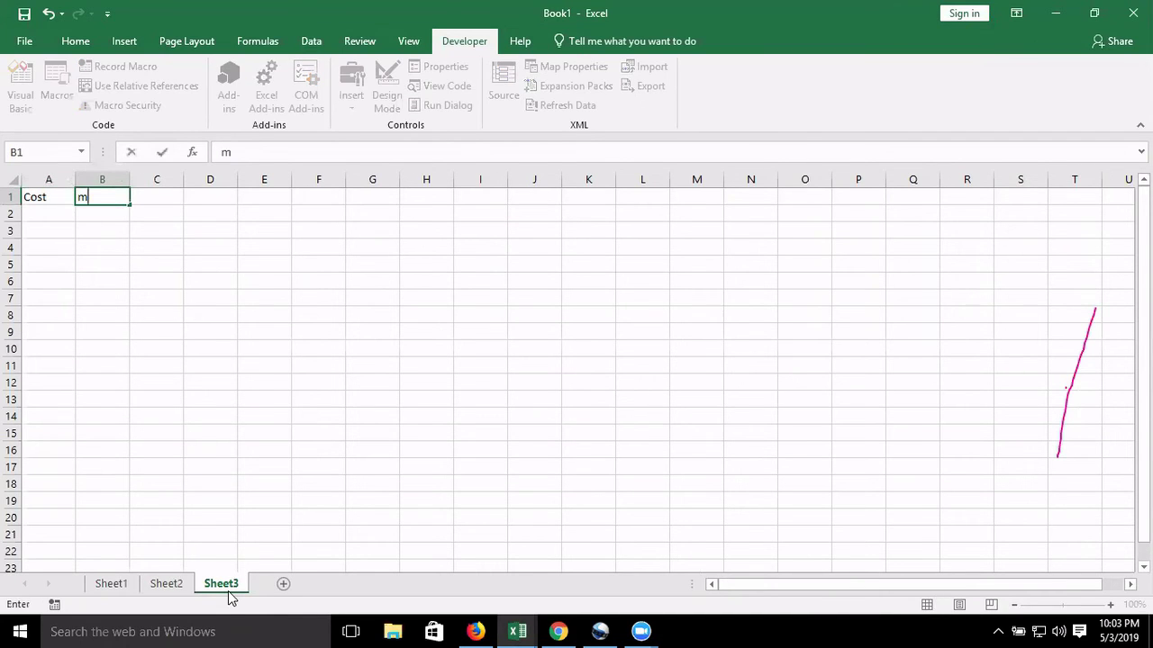
text(rp)
key(Return)
Enter the cost values 85, 36, 85, 25, 65, 96 in A2:A7
text(85)
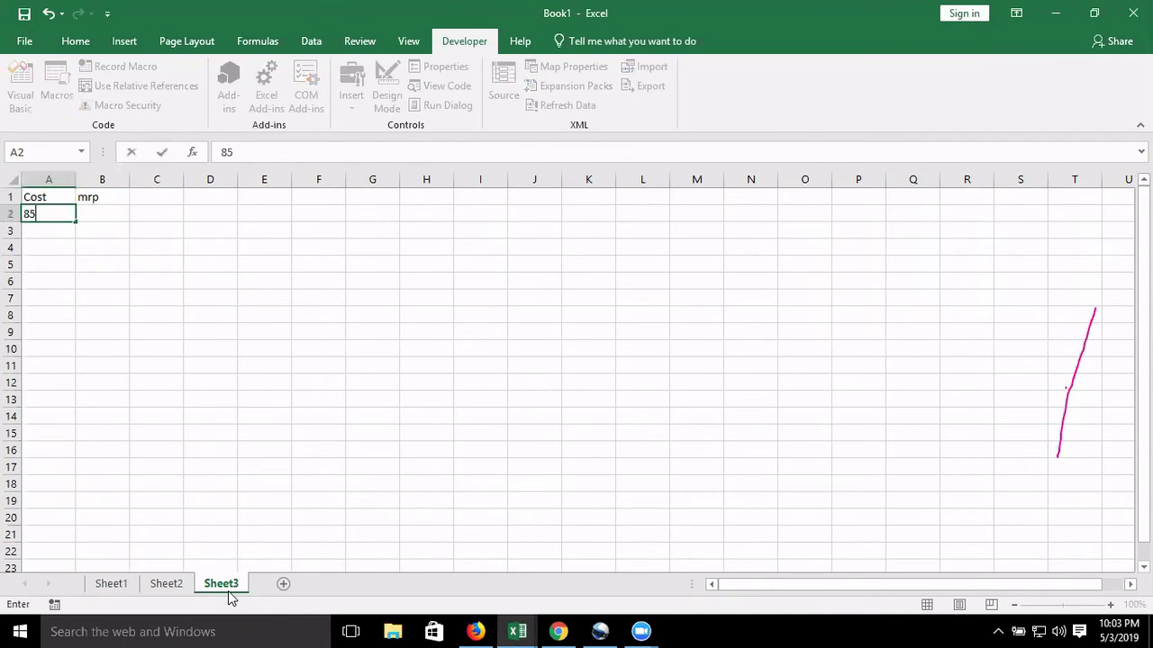
key(Return)
text(36)
key(Return)
text(85)
key(Return)
text(25)
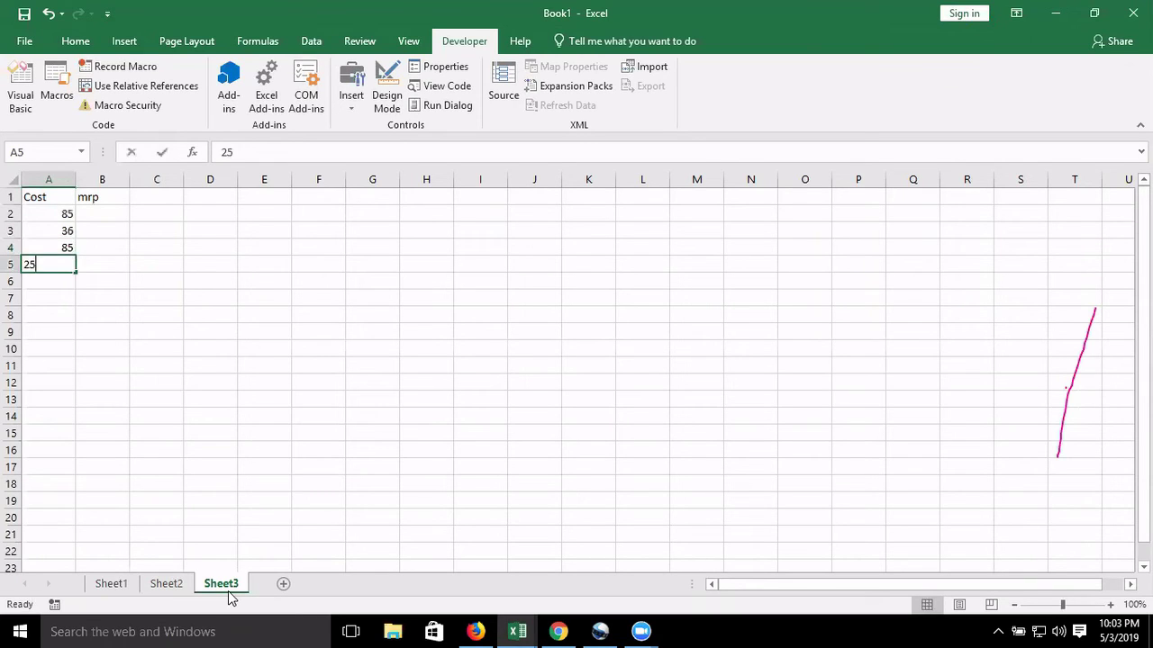
key(Return)
text(65)
key(Return)
text(96)
key(Return)
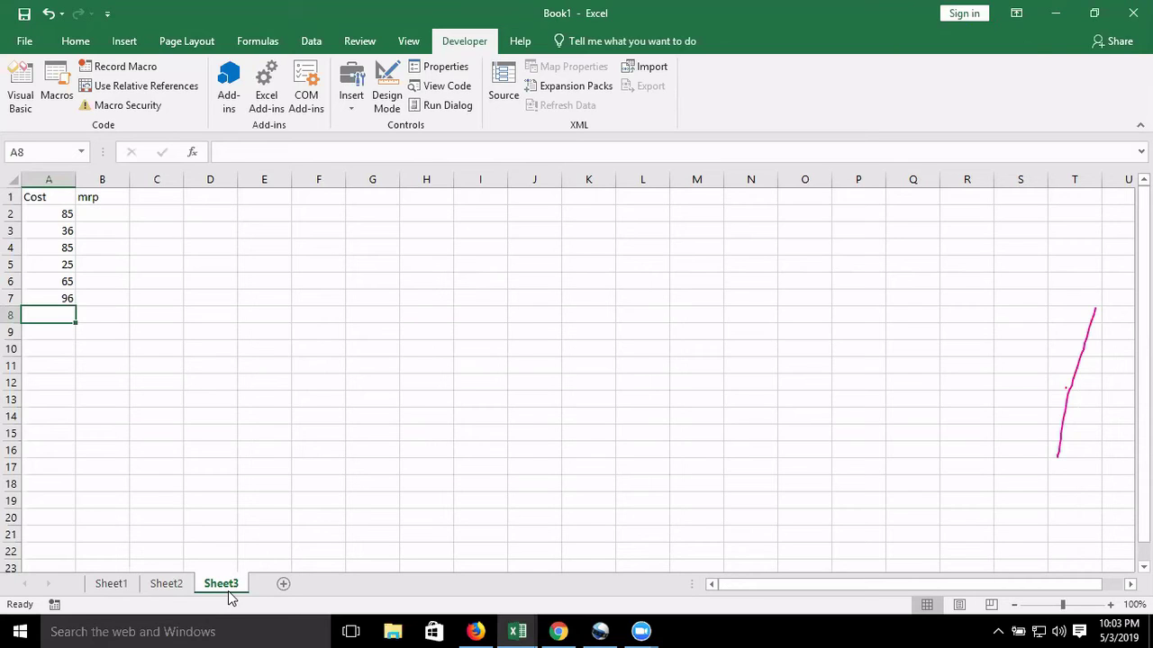
key(Up)
key(Up)
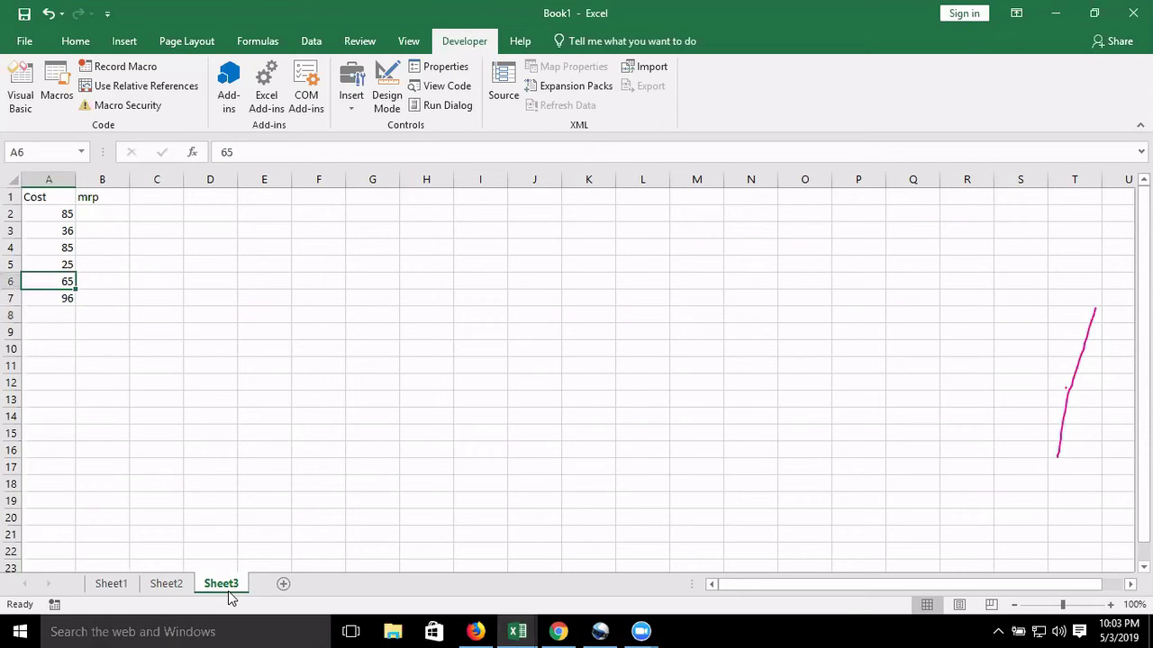
key(Up)
key(Up)
key(Up)
key(Up)
key(Right)
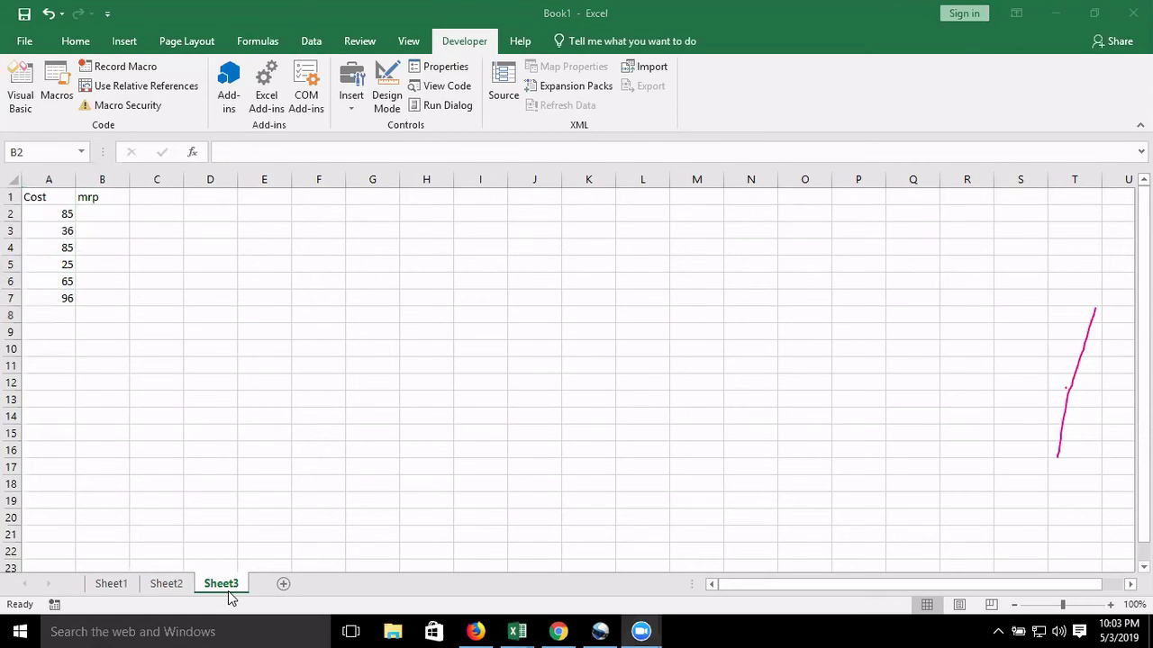
key(alt+Tab)
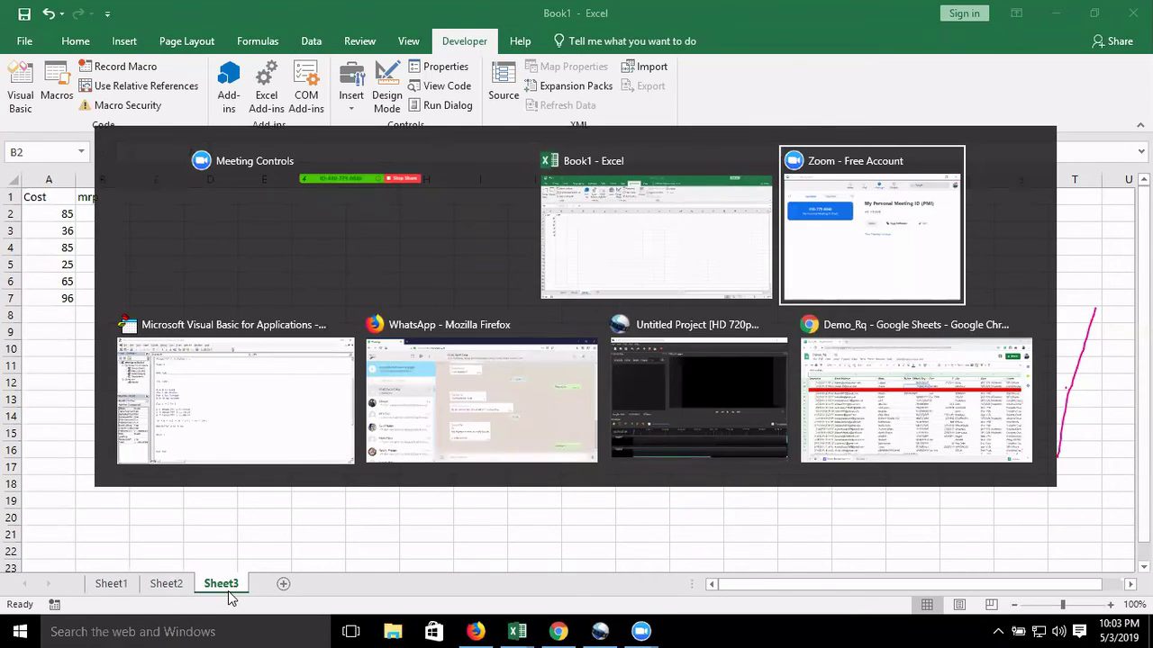
In the VBA editor, start a new Sub MRP() below the last End Sub
key(alt+Tab)
key(Down)
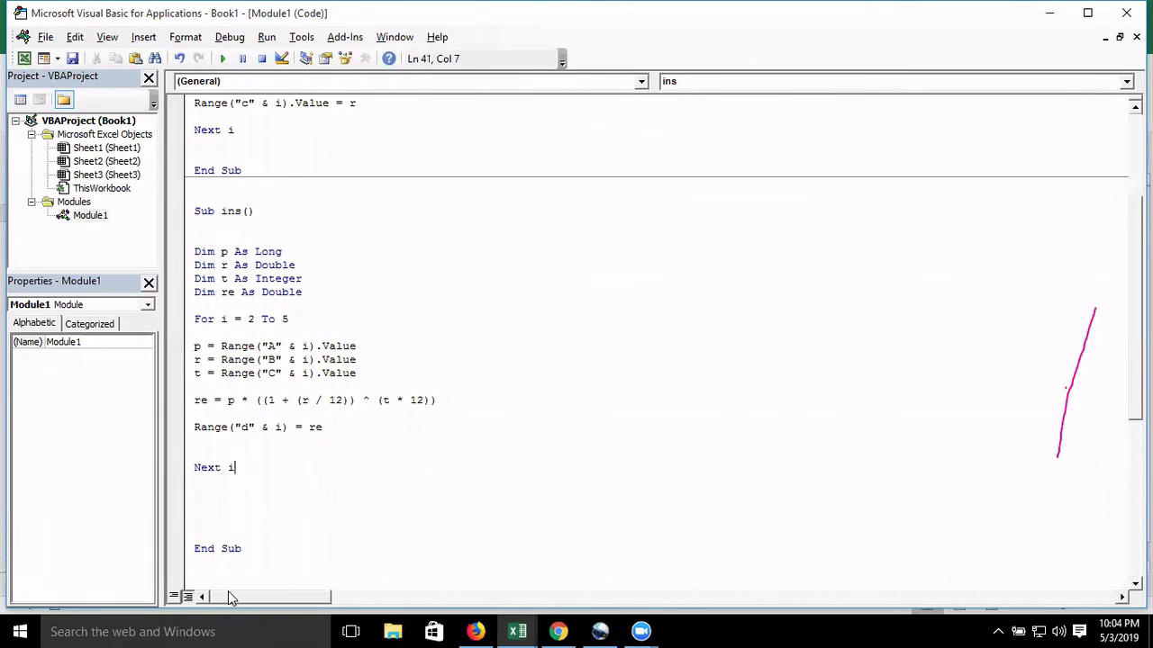
key(Down)
key(Down)
key(Down)
key(Down)
key(Down)
key(Down)
key(Down)
key(Down)
key(Down)
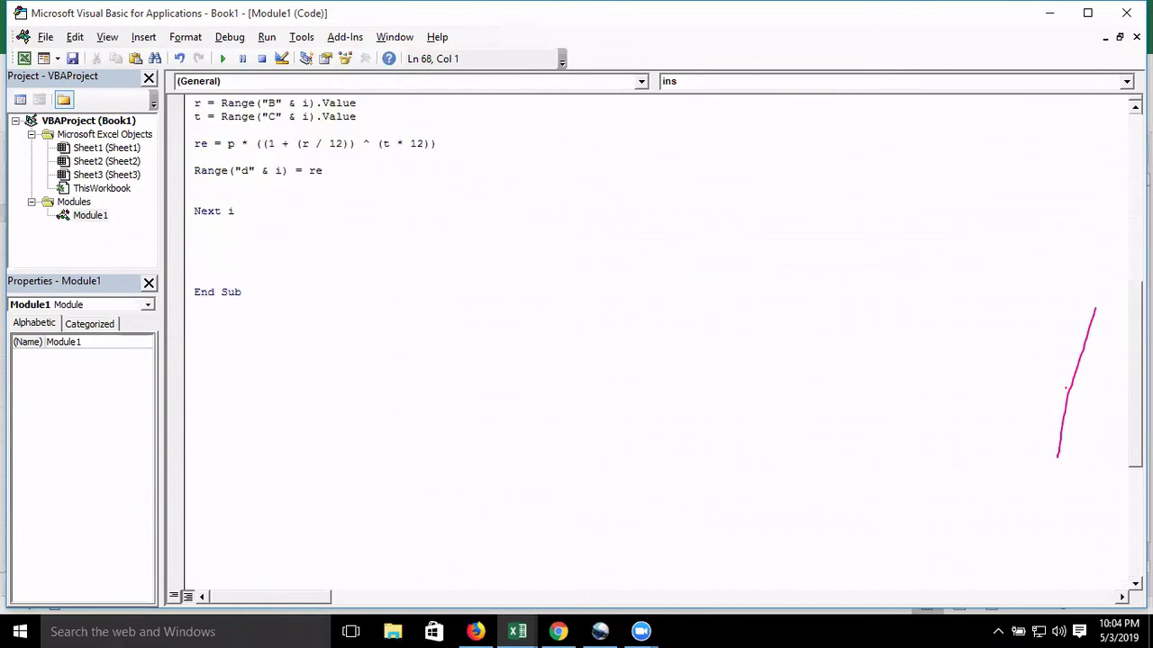
key(Down)
click(210, 266)
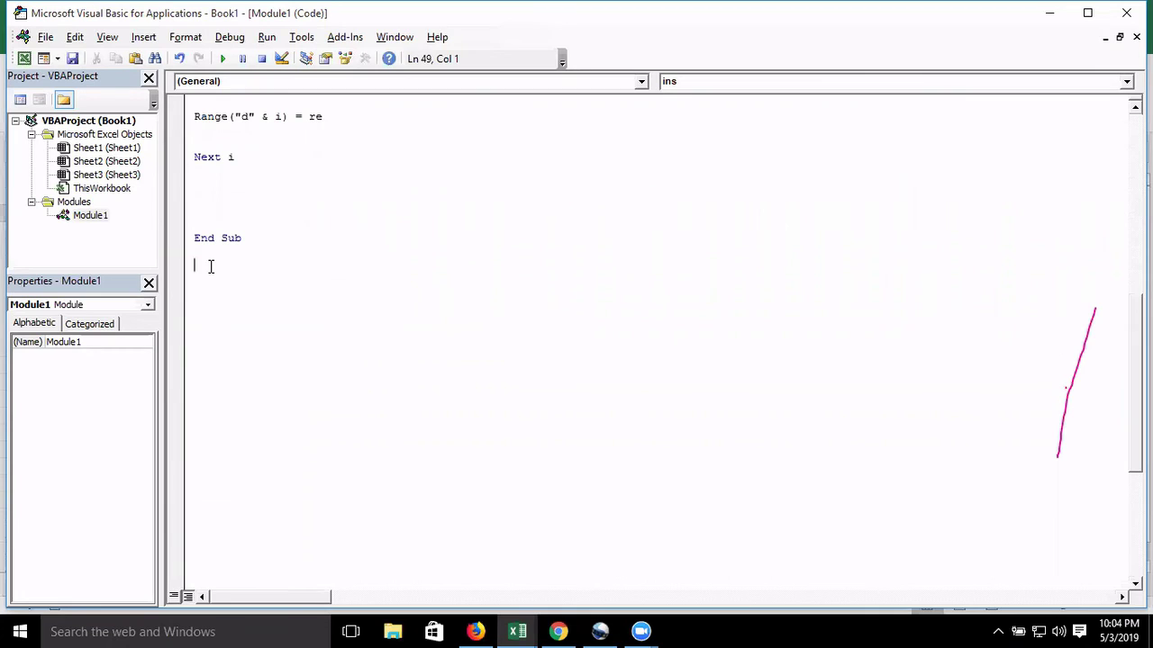
text(sub M)
text(RP()
text())
key(Return)
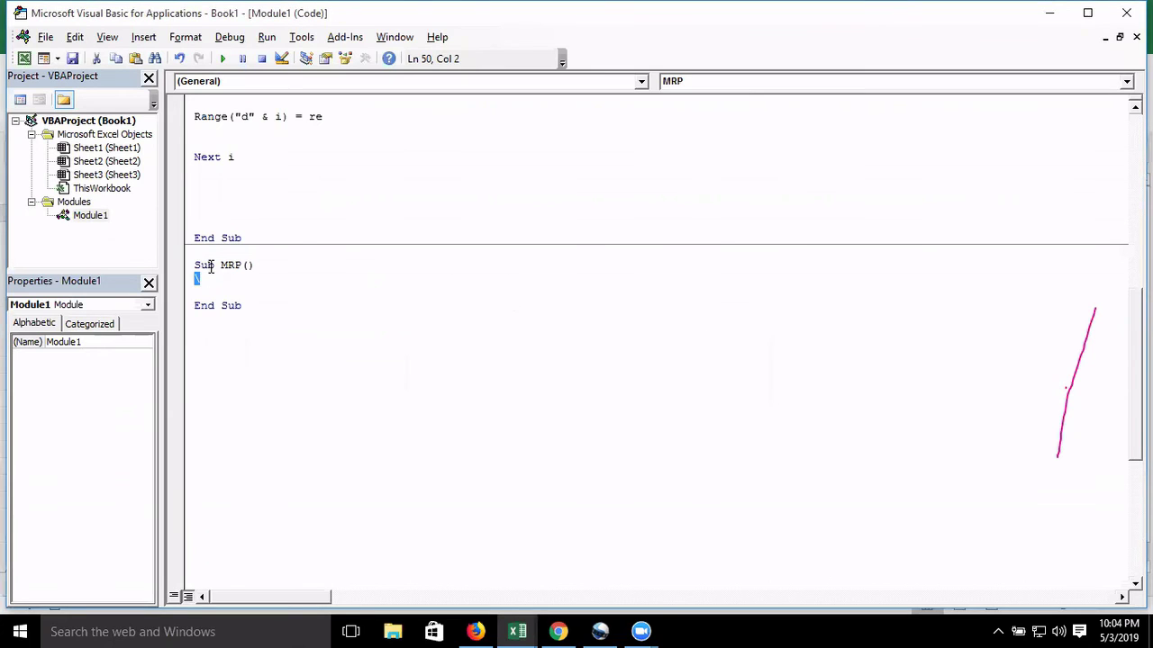
key(BackSpace)
key(Return)
key(Return)
key(Up)
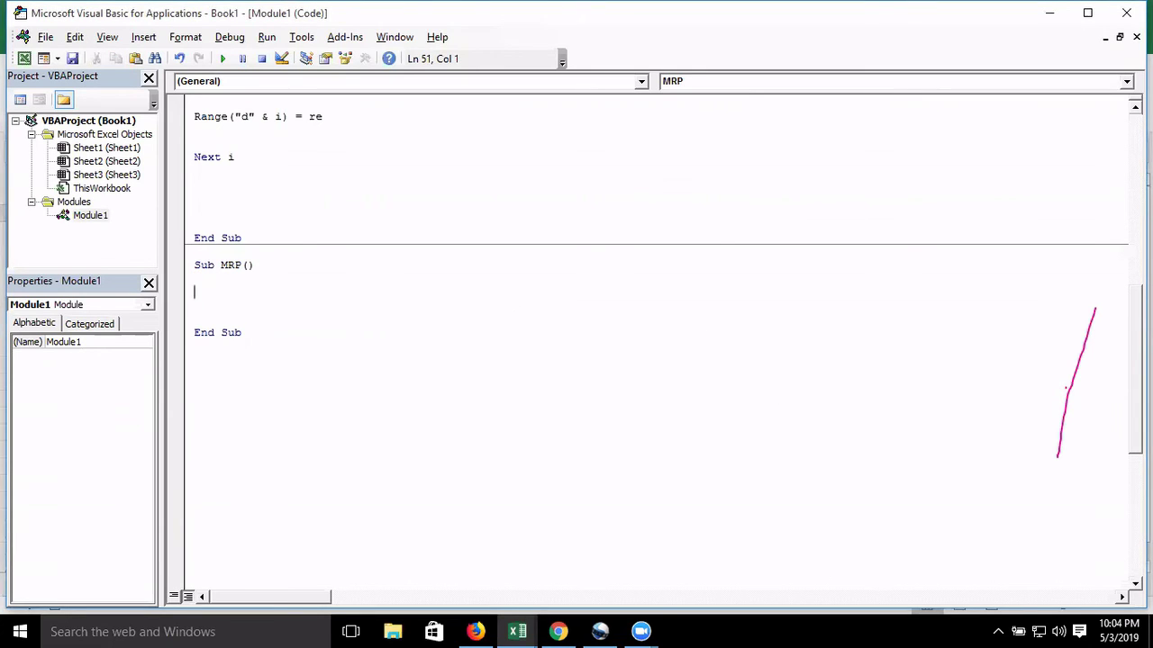
Declare c As Long and r As Double inside the MRP sub
text(d)
key(BackSpace)
text(di)
text(m c a)
text(s long)
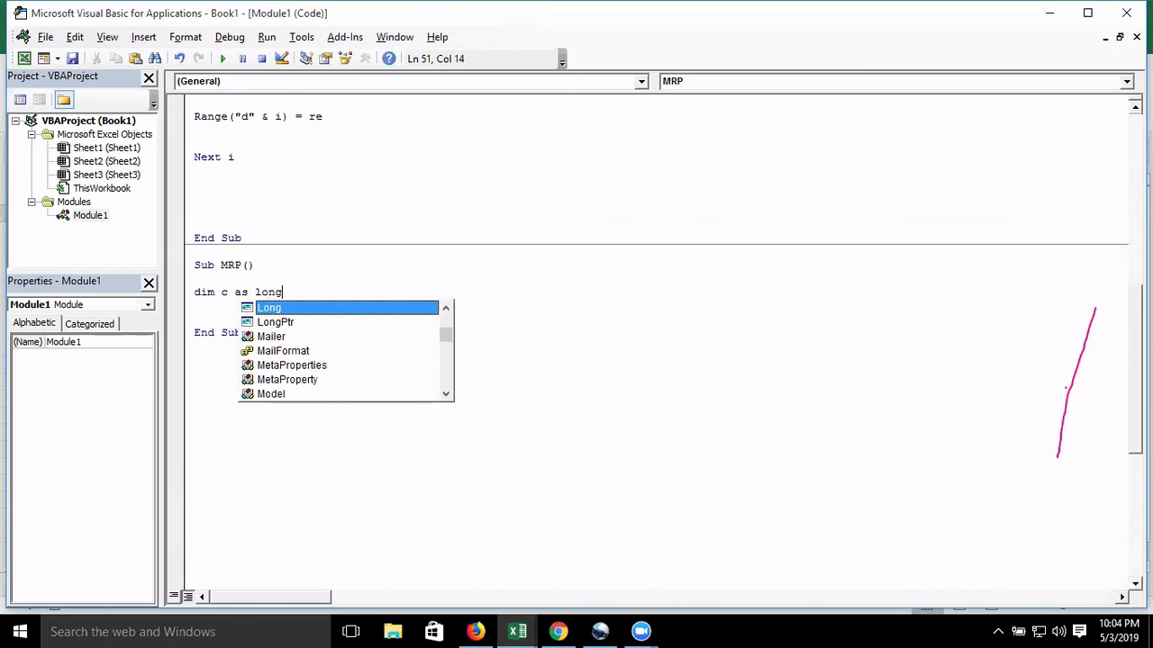
key(Return)
text(dim )
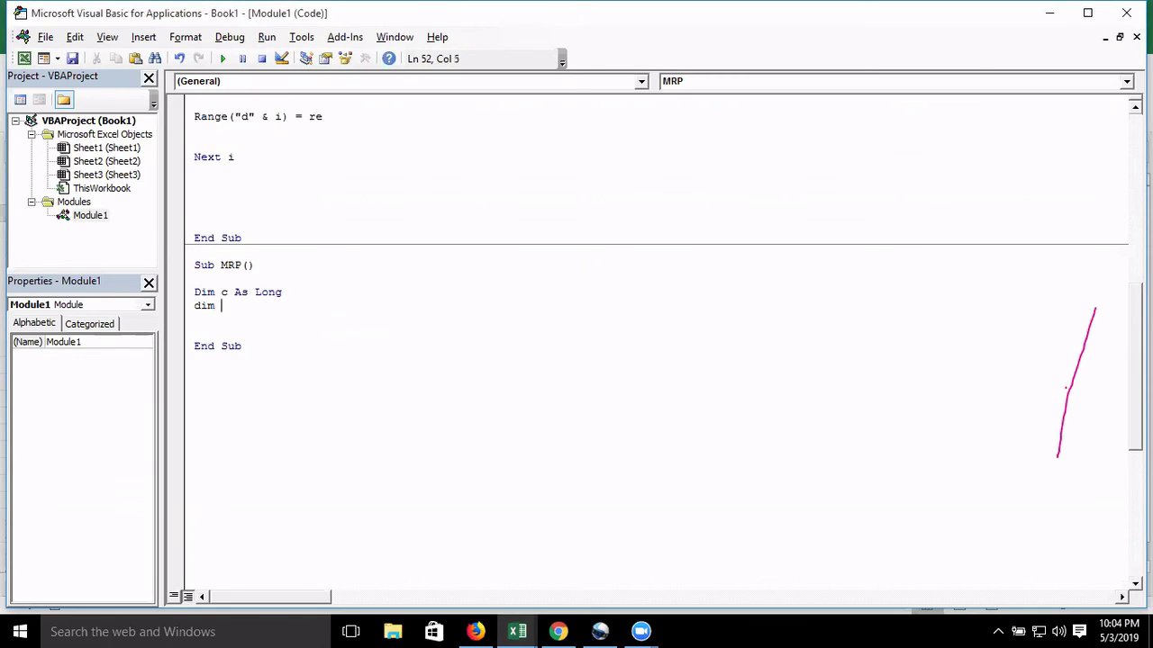
text(e)
key(BackSpace)
text(r as )
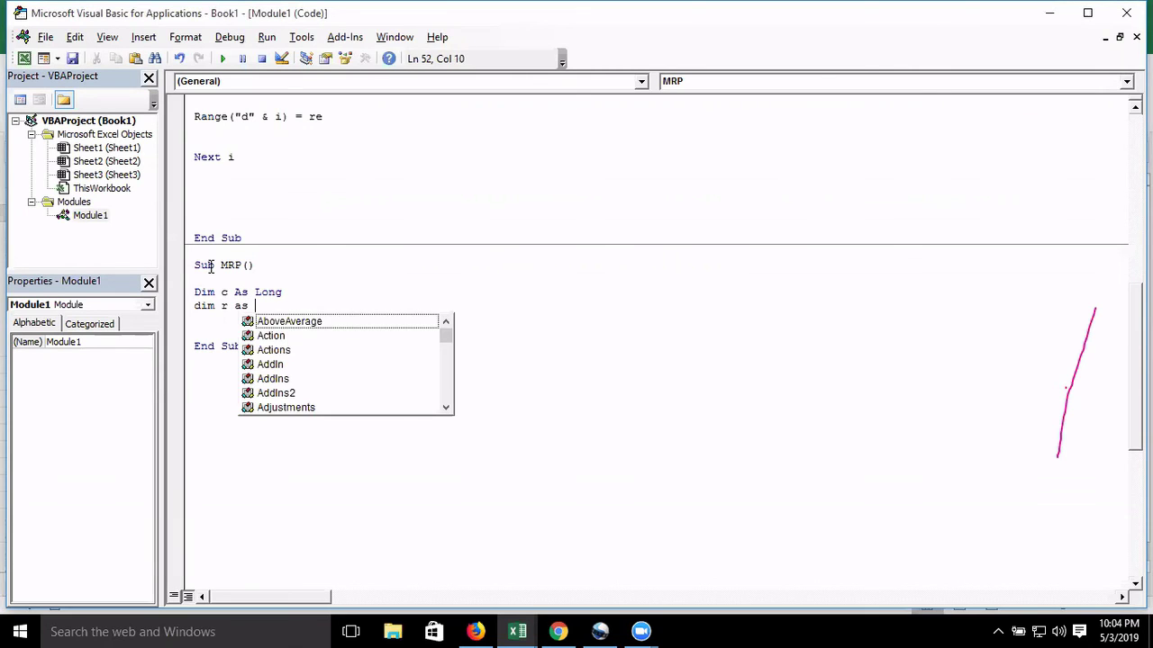
text(dou)
key(Tab)
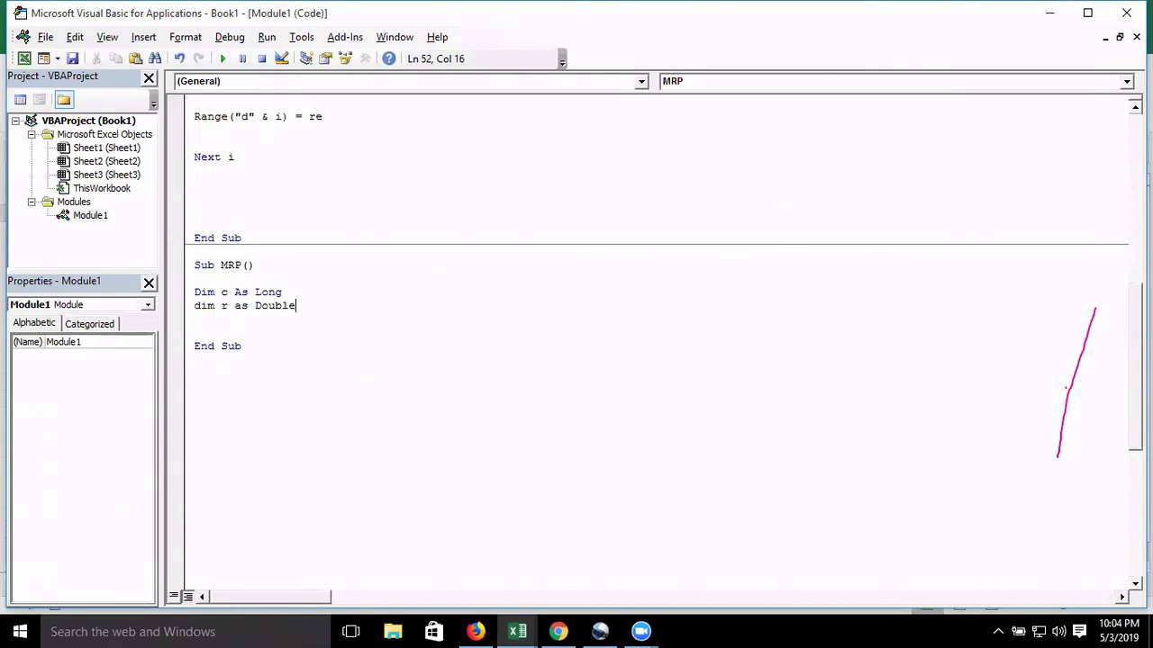
key(Return)
key(Return)
key(Return)
Begin a For i = 2 To loop in the MRP sub
text(r=)
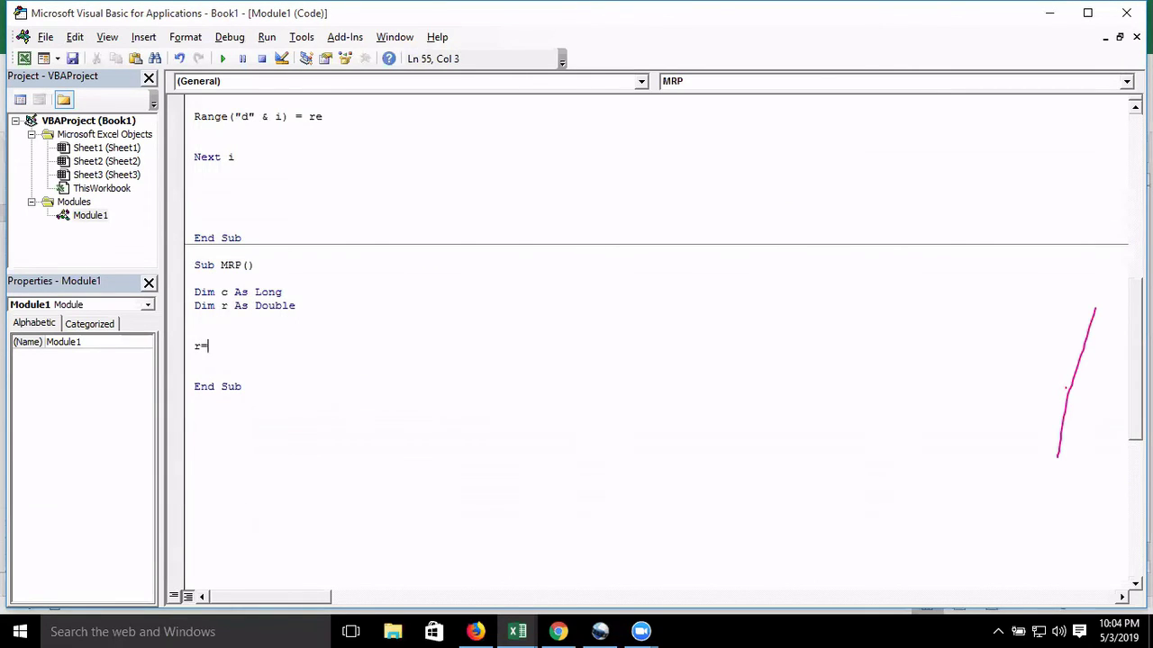
text(a)
key(BackSpace)
key(BackSpace)
key(BackSpace)
text(for i )
text(= 2 to)
key(alt+Tab)
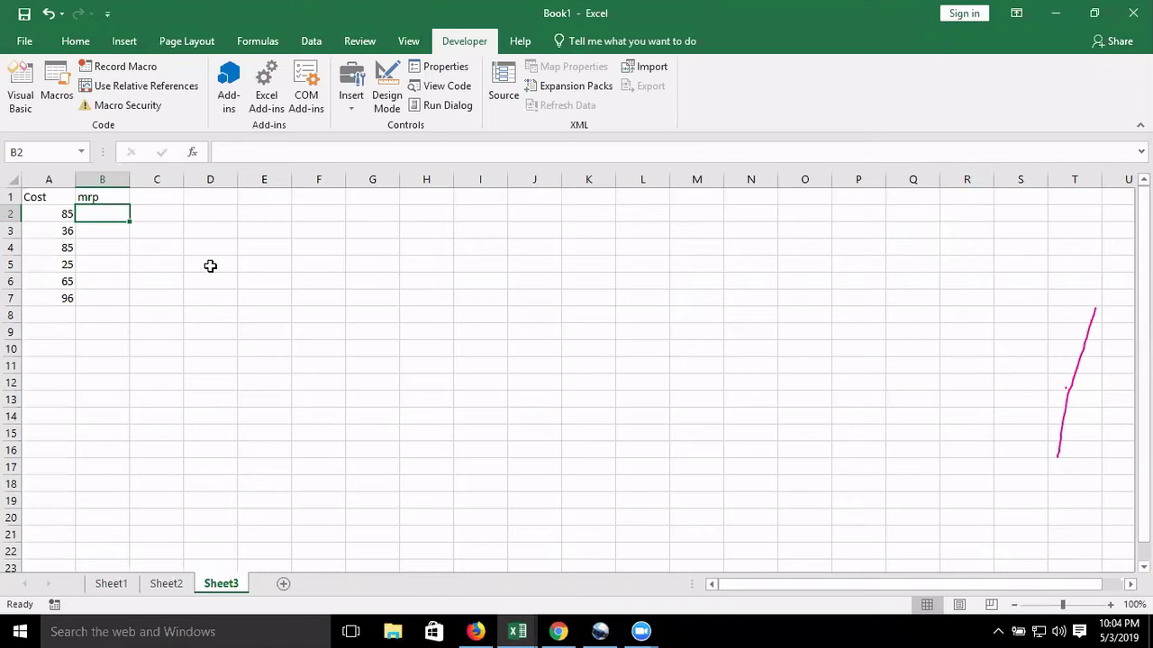
Complete the loop as For i = 2 To 7 ... Next i with space inside
key(alt+Tab)
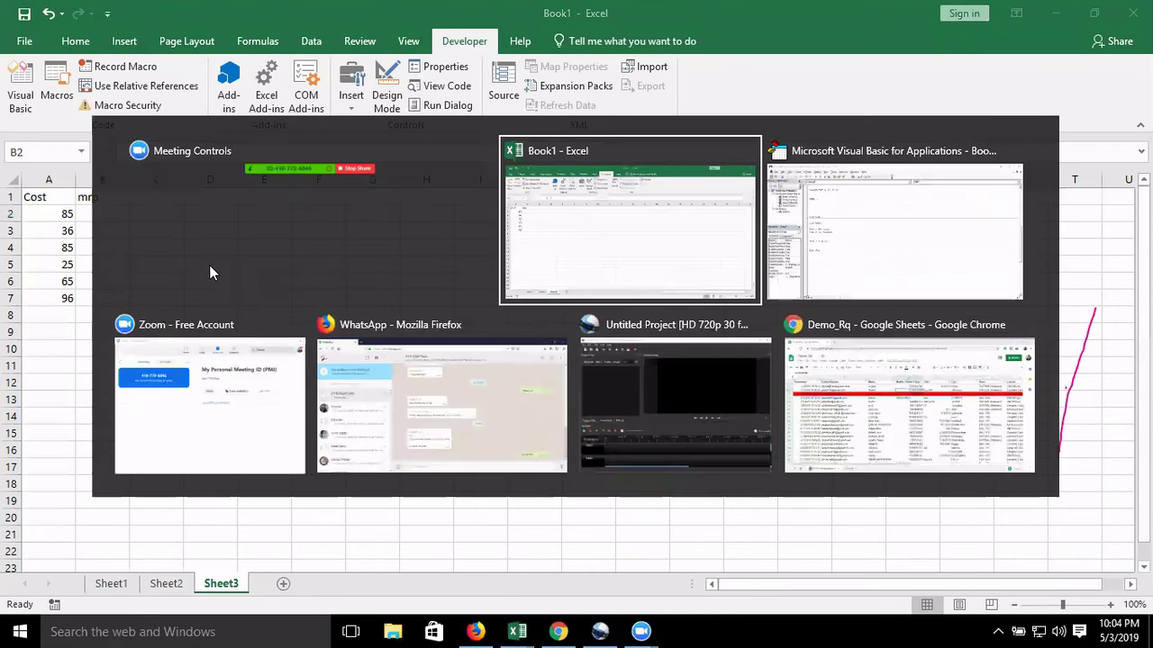
key(alt+Tab)
text(7)
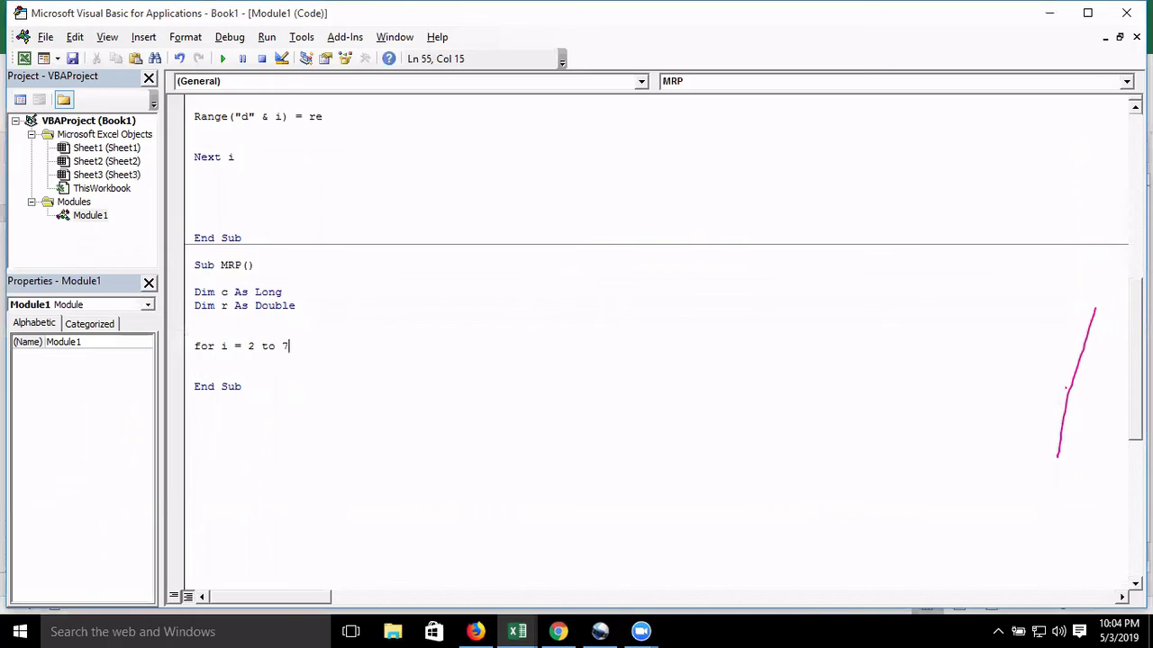
key(Return)
key(Return)
text(ne)
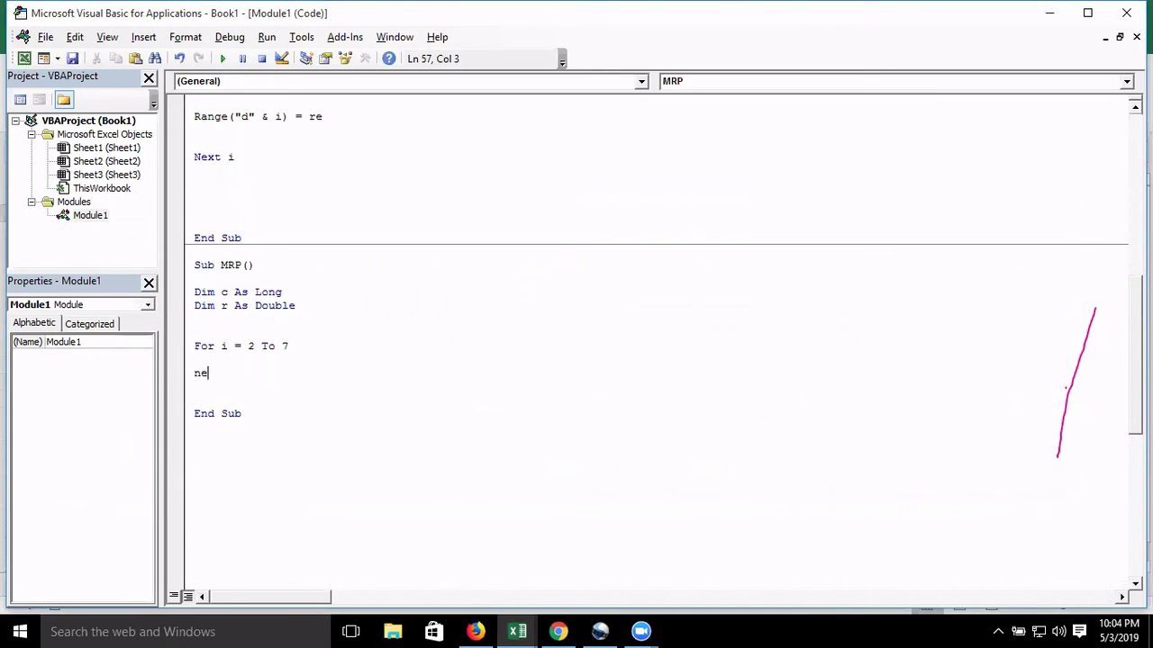
text(xt i1)
key(BackSpace)
click(194, 360)
key(Return)
key(Return)
click(194, 373)
Inside the loop, read each row's cost with c = Range("A" & i).Value
text(r)
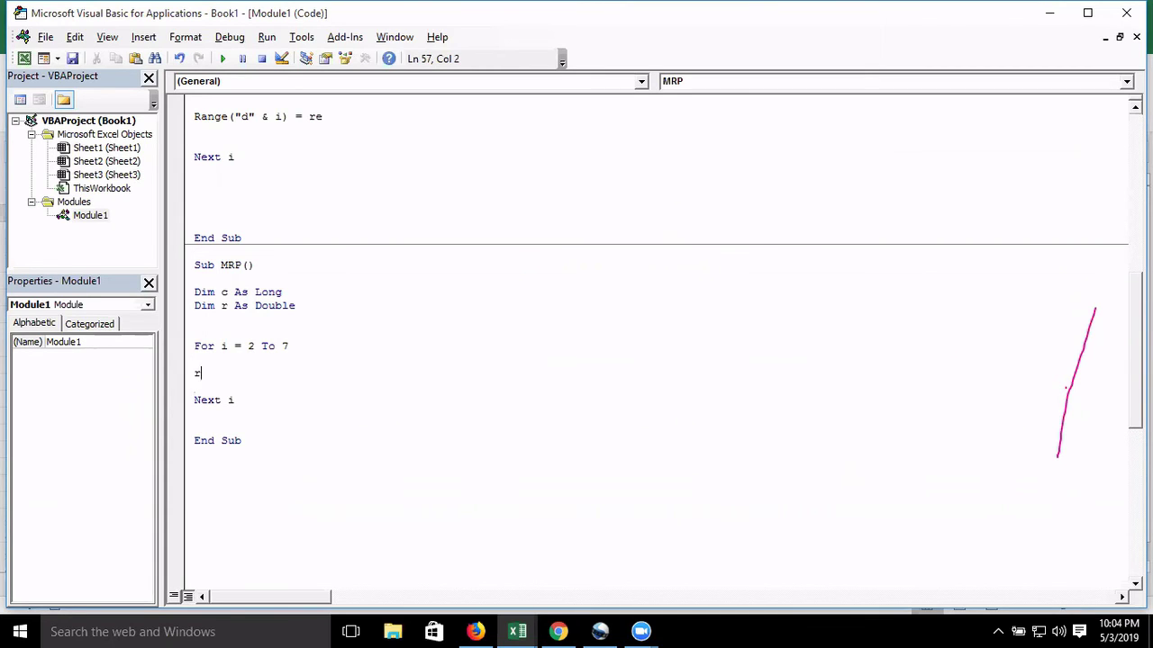
text(=rand)
key(BackSpace)
key(BackSpace)
key(BackSpace)
key(BackSpace)
key(BackSpace)
key(BackSpace)
text(c)
text(=r)
text(ange)
text(("A2)
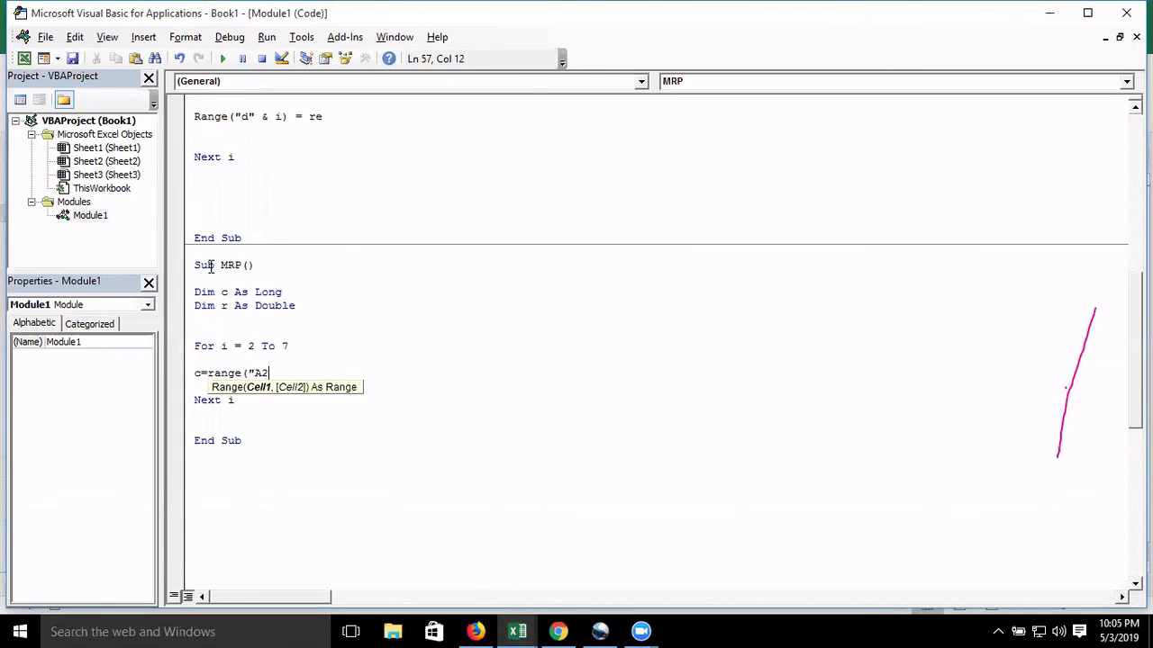
key(BackSpace)
text(" & )
text(i))
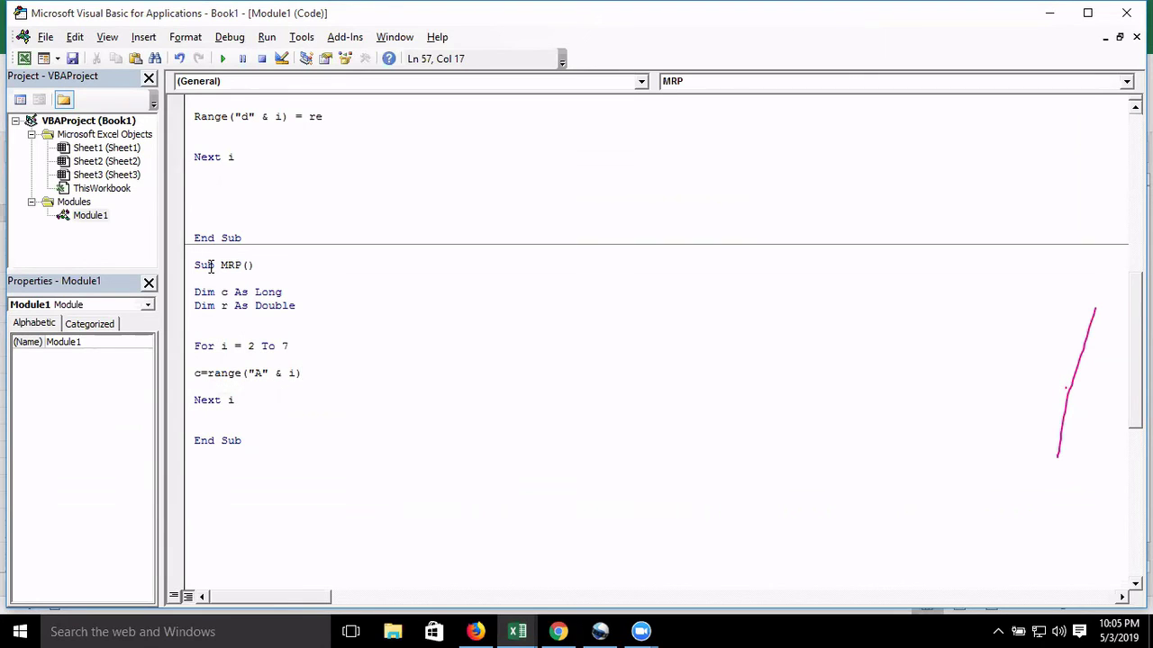
text(.v)
key(Tab)
key(Return)
key(Return)
key(Return)
Compare with the Range reads in the ins procedure, then leave a blank line below the cost line
key(Up)
key(Up)
key(Up)
key(Up)
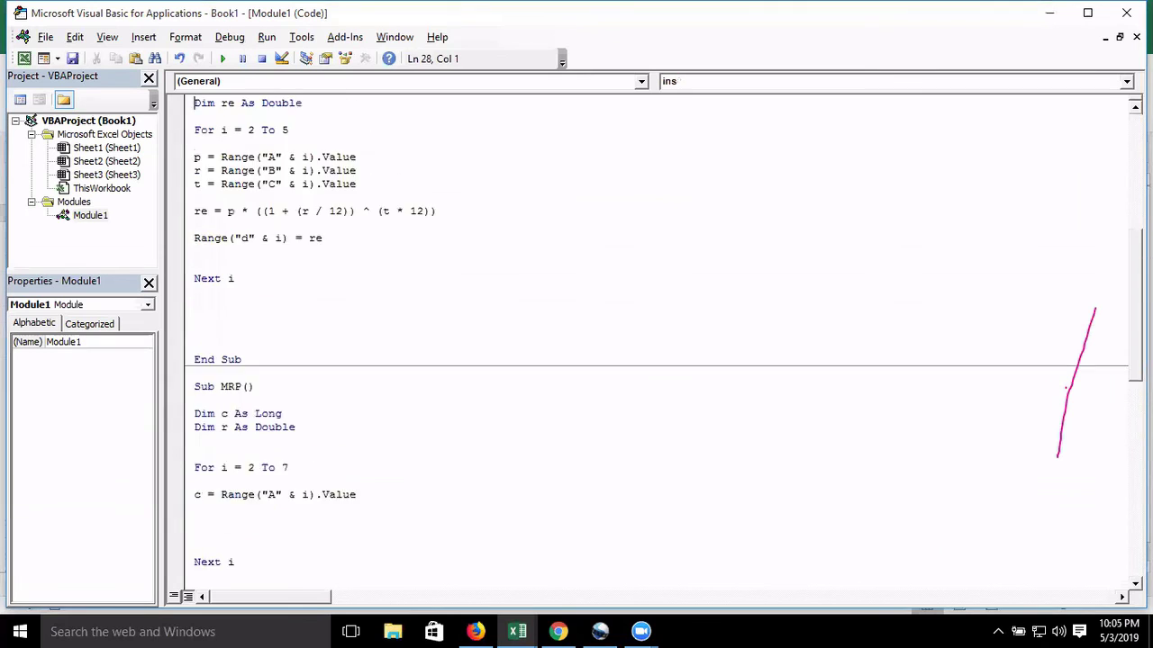
key(Up)
key(Up)
key(Up)
key(Down)
key(Down)
key(Down)
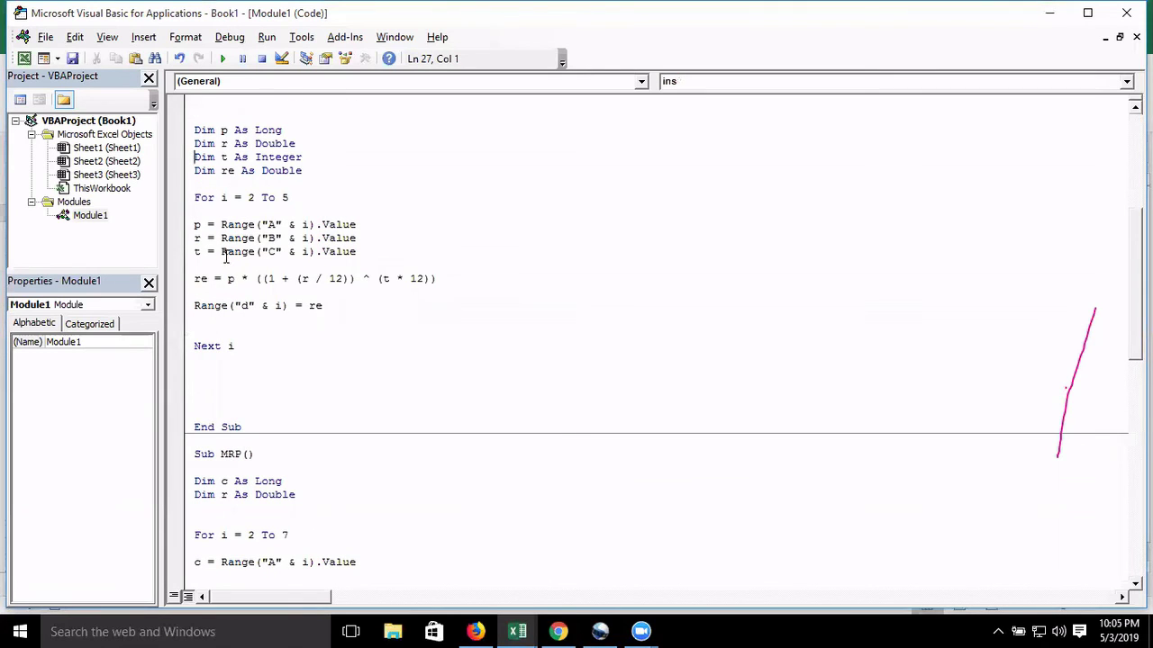
mouse_move(221, 225)
mouse_down()
mouse_move(355, 236)
mouse_move(359, 225)
mouse_up()
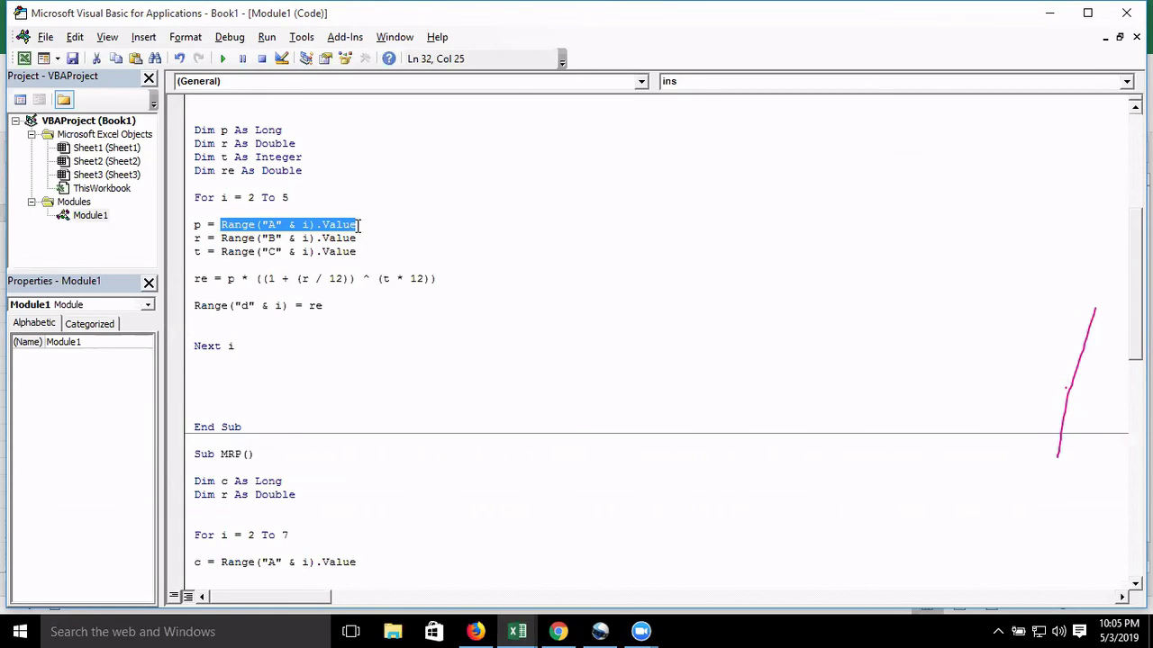
click(359, 225)
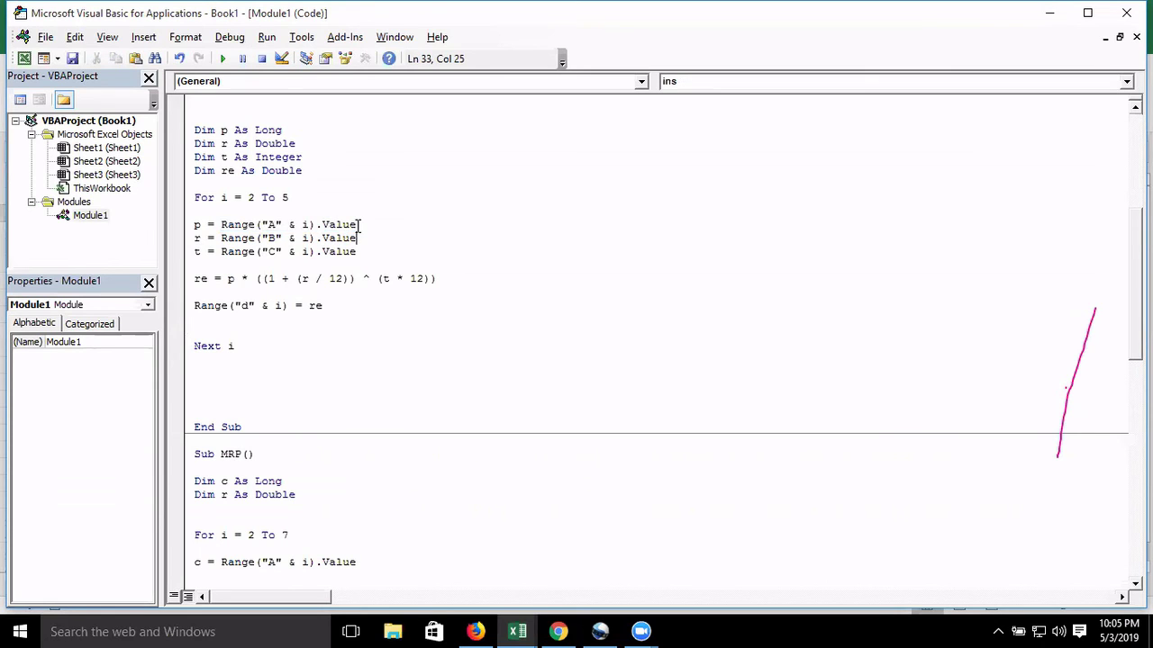
key(ctrl+End)
scroll(357, 226, down, 1)
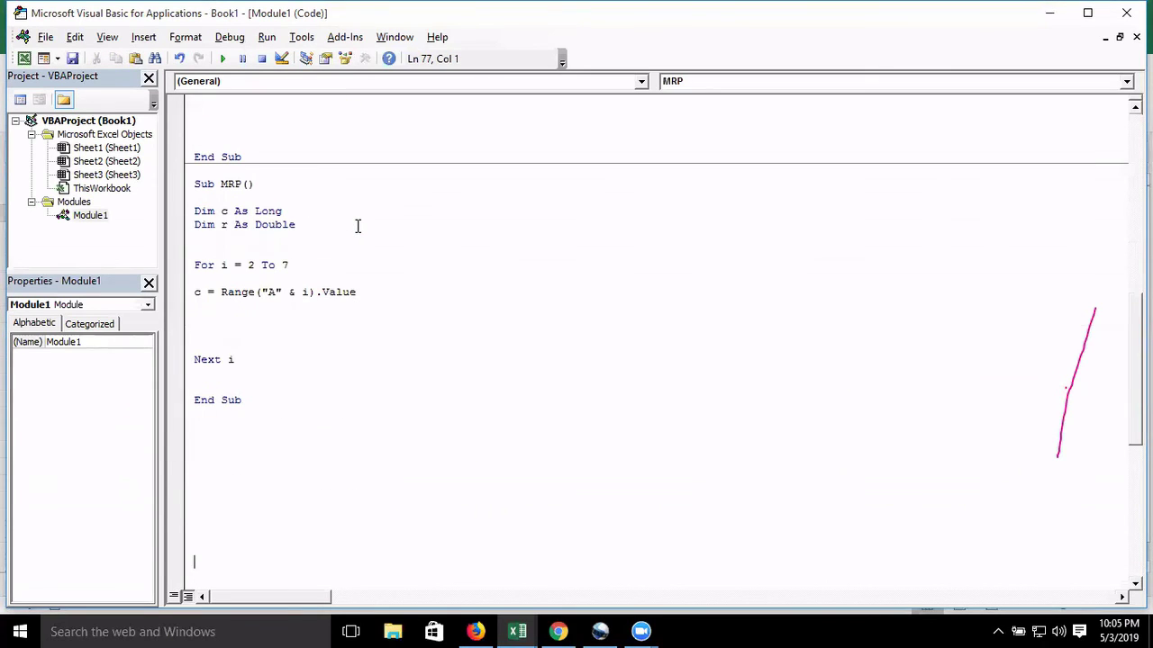
key(Up)
key(Up)
key(Up)
key(End)
key(Down)
key(Down)
key(Return)
key(Up)
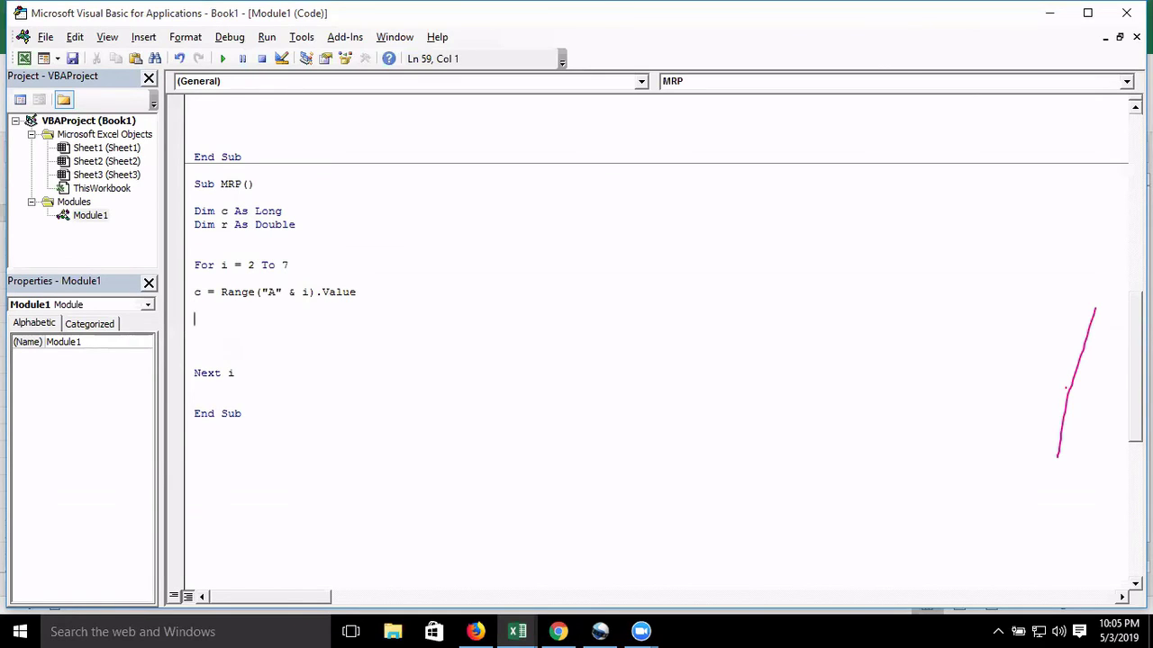
Add the 5% markup line r = c + (c * 0.05)
text(r=)
text(c+c)
text(*5)
key(BackSpace)
text(0.05)
key(Down)
click(249, 318)
text(()
text())
Add the 10% compounding line r = r + (r * 0.1)
click(195, 333)
text(r=)
text(r+)
key(BackSpace)
key(BackSpace)
text(r+)
text(r*)
text(0.10)
key(Down)
double_click(200, 334)
click(250, 333)
text(()
click(302, 334)
text())
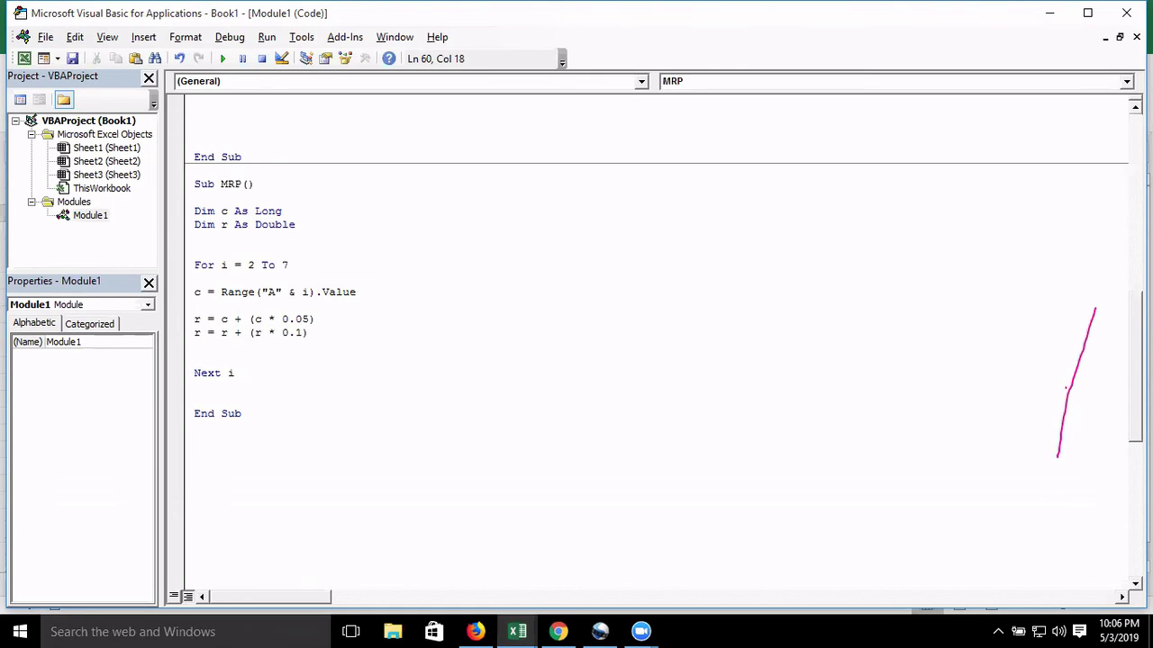
Duplicate the 10% line twice and change the copies' rates to 0.15 and 0.2
key(Return)
key(shift+Up)
key(ctrl+c)
key(shift+Down)
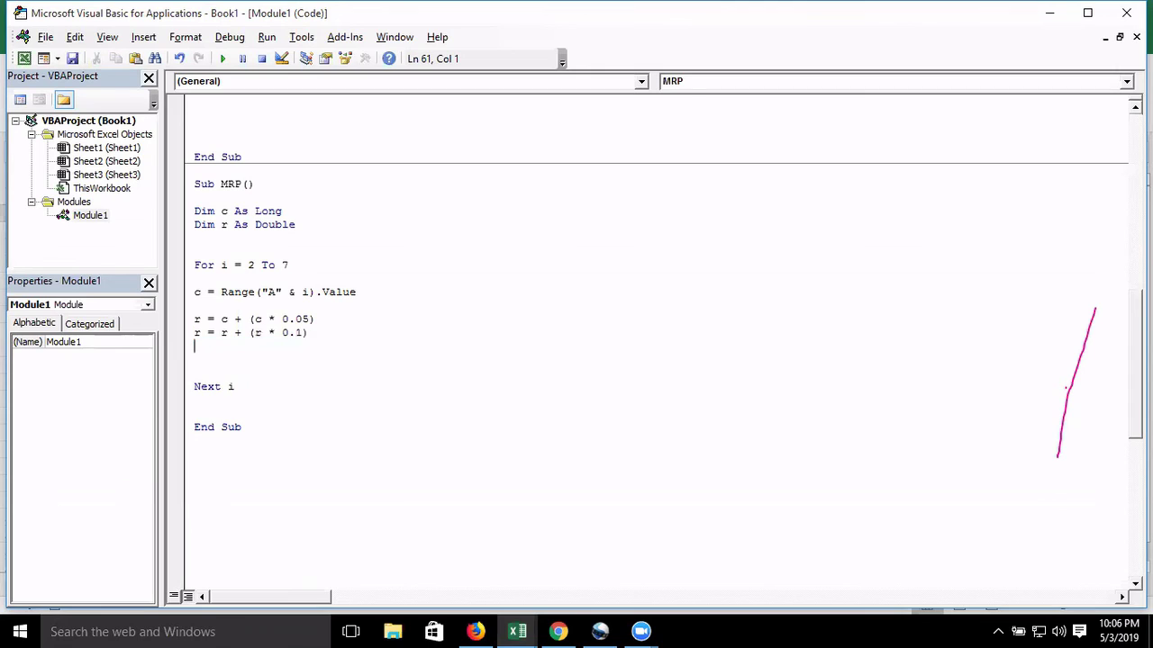
key(ctrl+v)
key(ctrl+v)
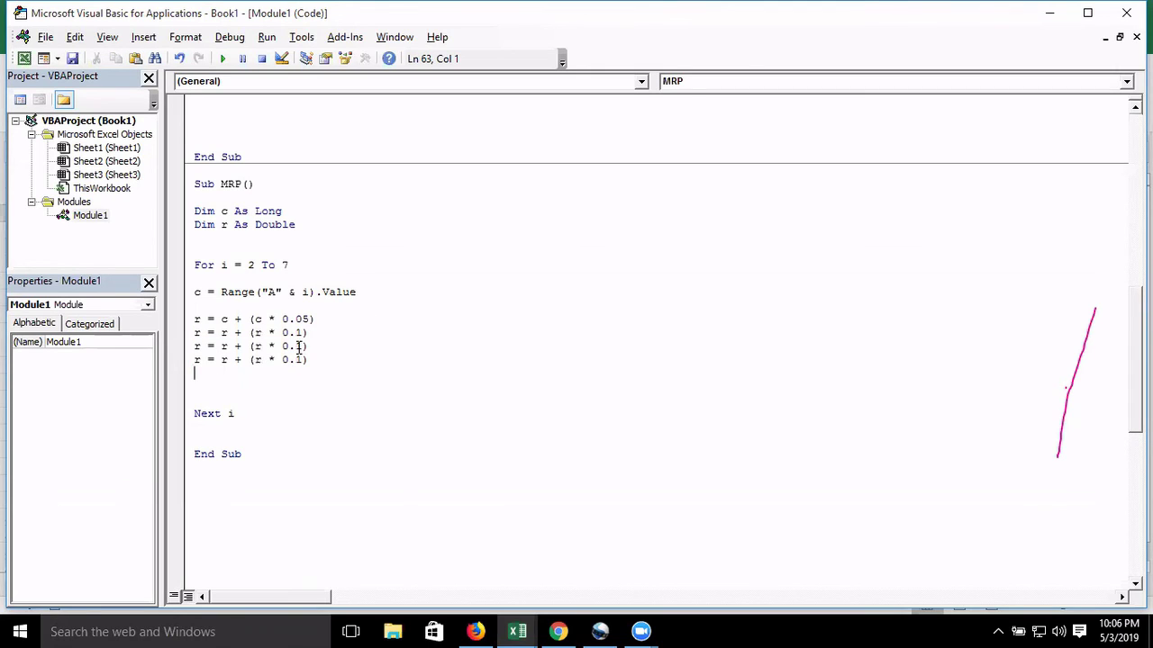
click(300, 347)
text(5)
drag(297, 359, 303, 360)
text(2)
text(0)
Review the compounding expression r + (r * 0.1) on the 10% line
click(285, 380)
click(179, 333)
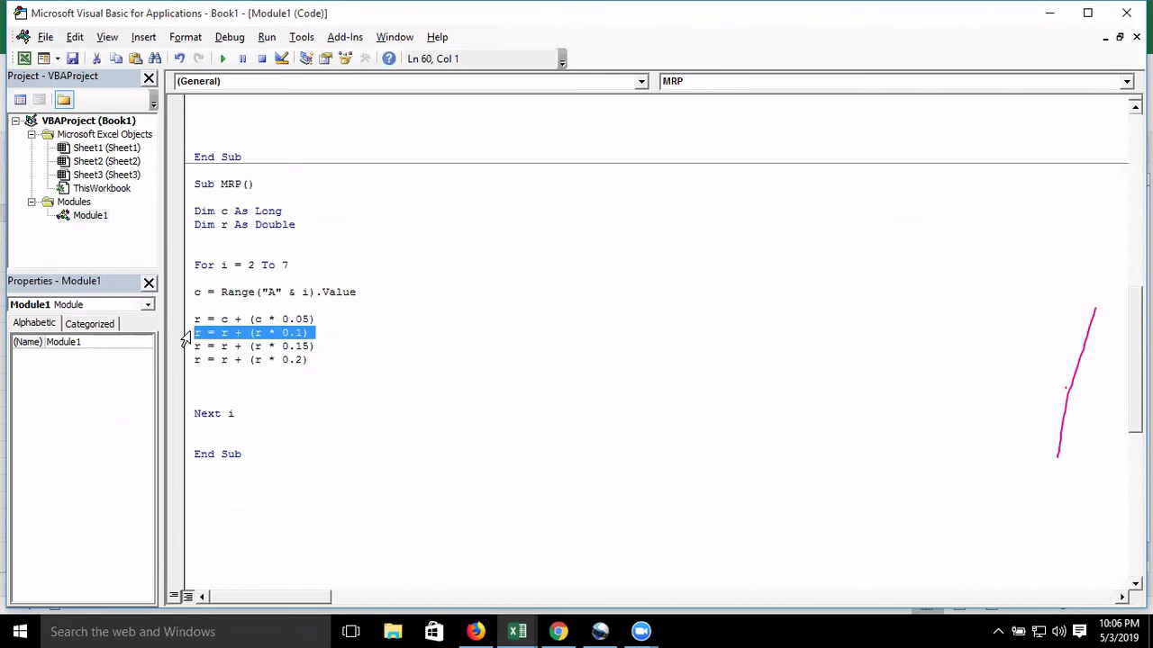
click(198, 332)
double_click(224, 332)
drag(255, 332, 312, 332)
Below the 20% markup line, add Range("B" & i).Value = r before Next i
key(Down)
key(Down)
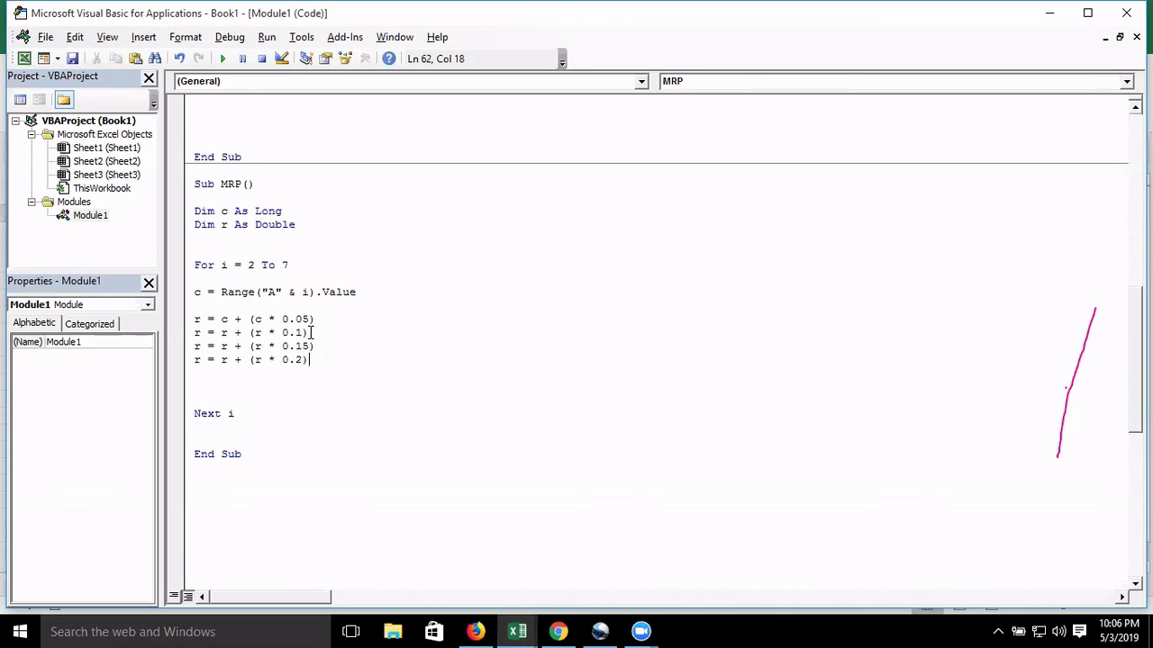
key(Down)
key(Return)
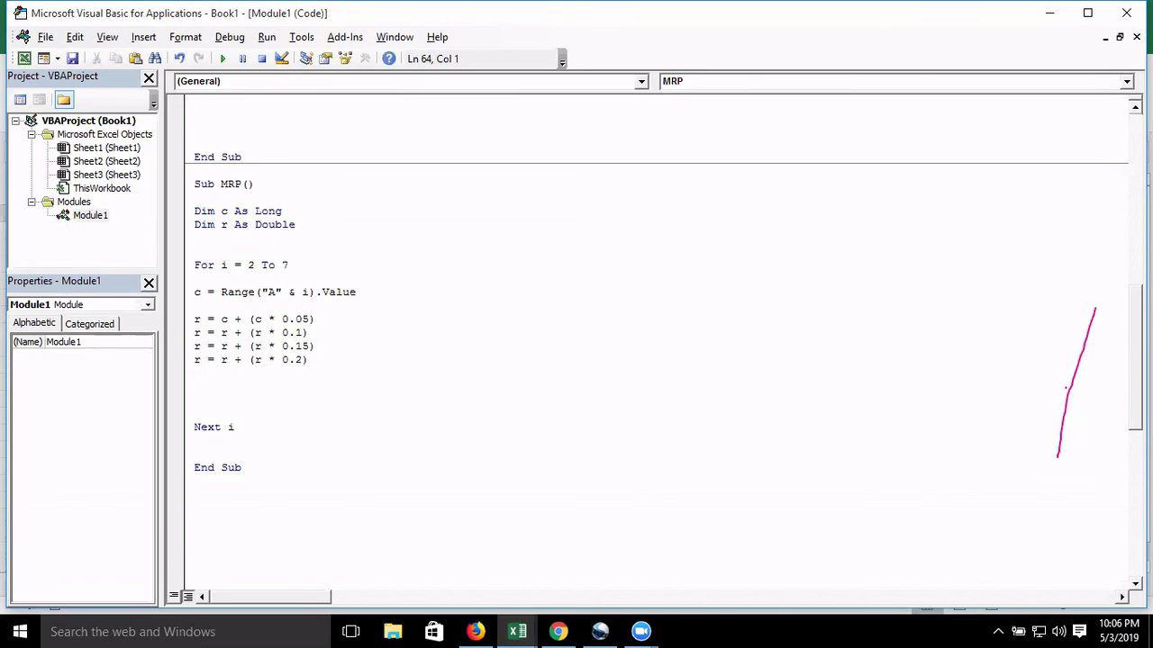
text(range)
text(()
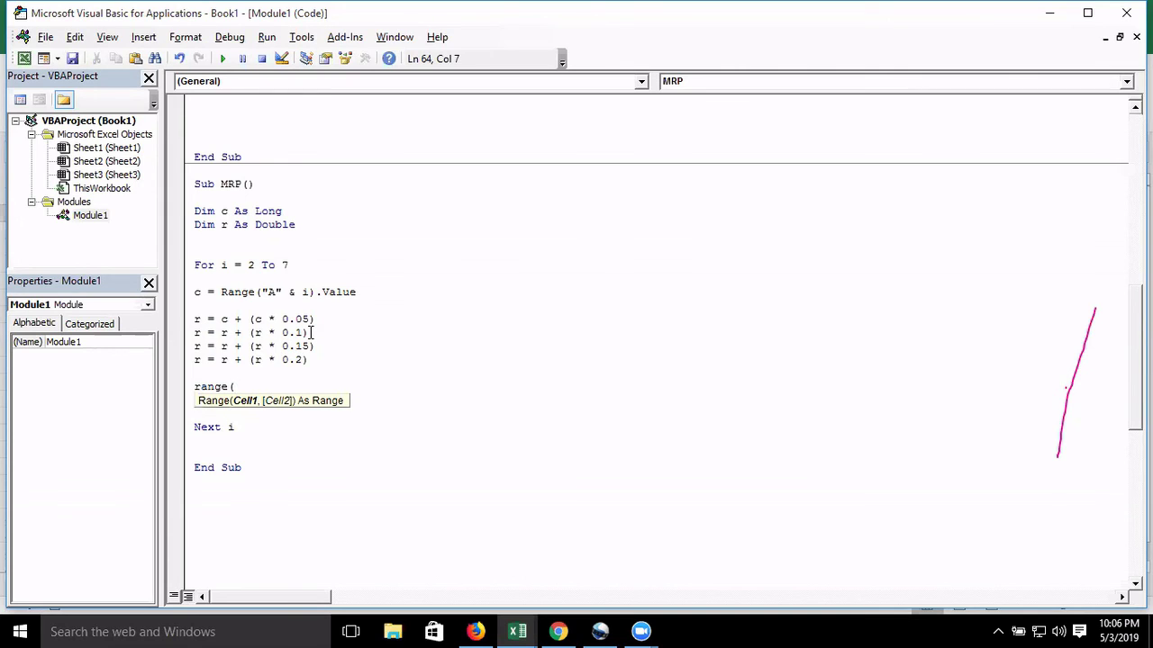
text("B" )
text(& i))
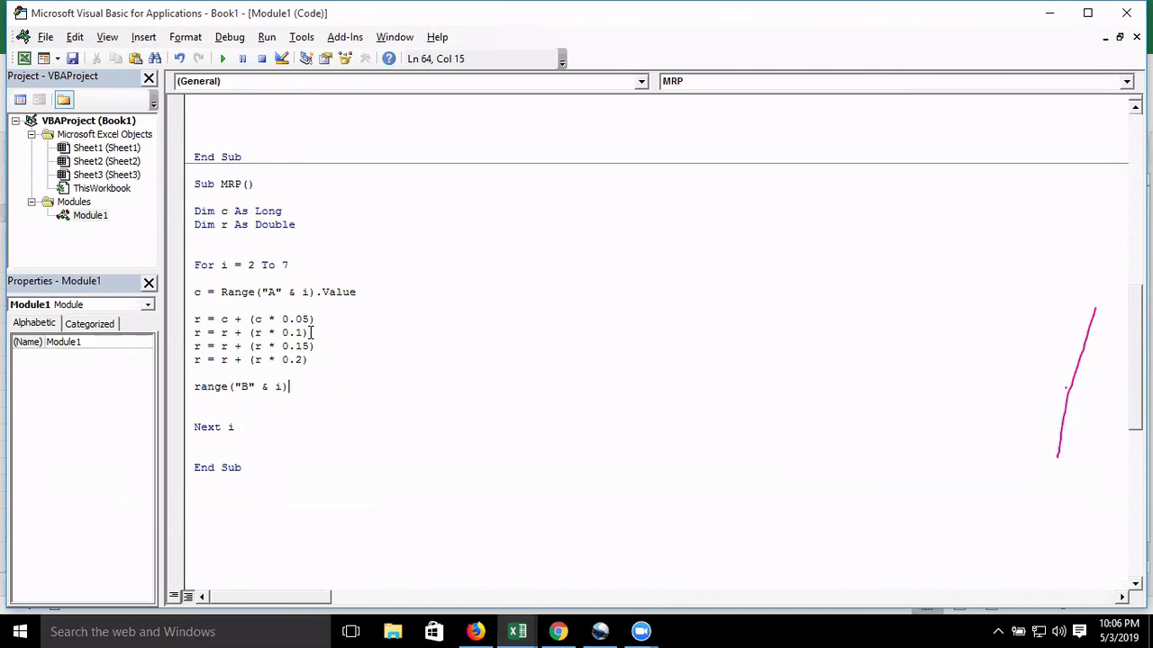
text(.v)
key(Tab)
text(= r)
key(Return)
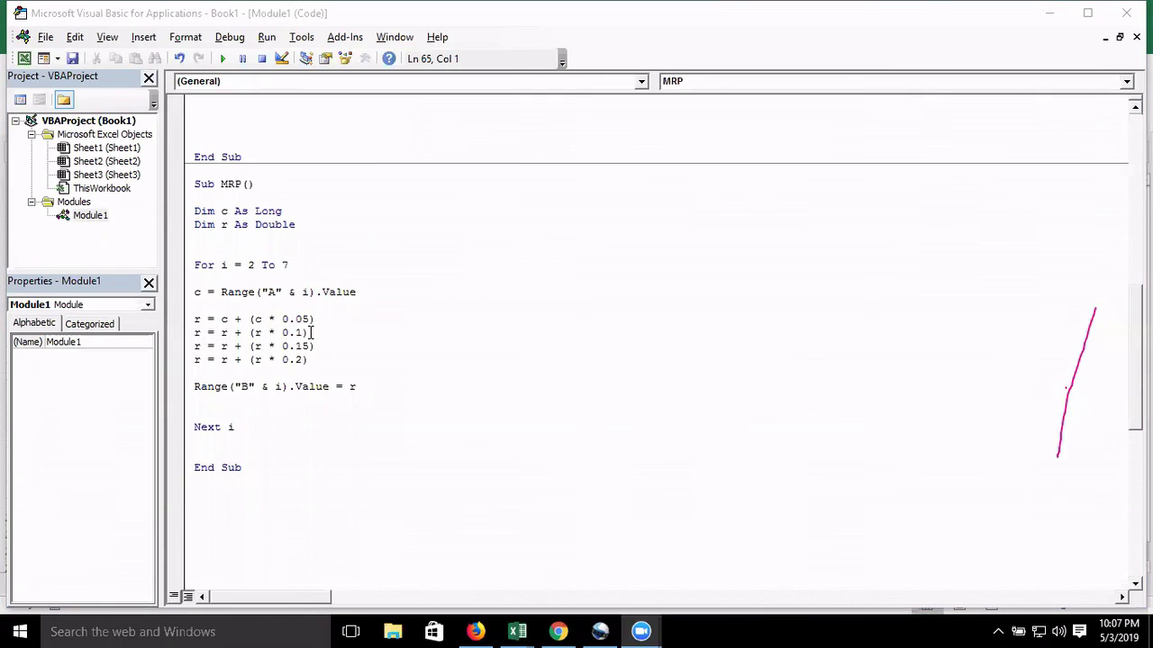
key(alt+Tab)
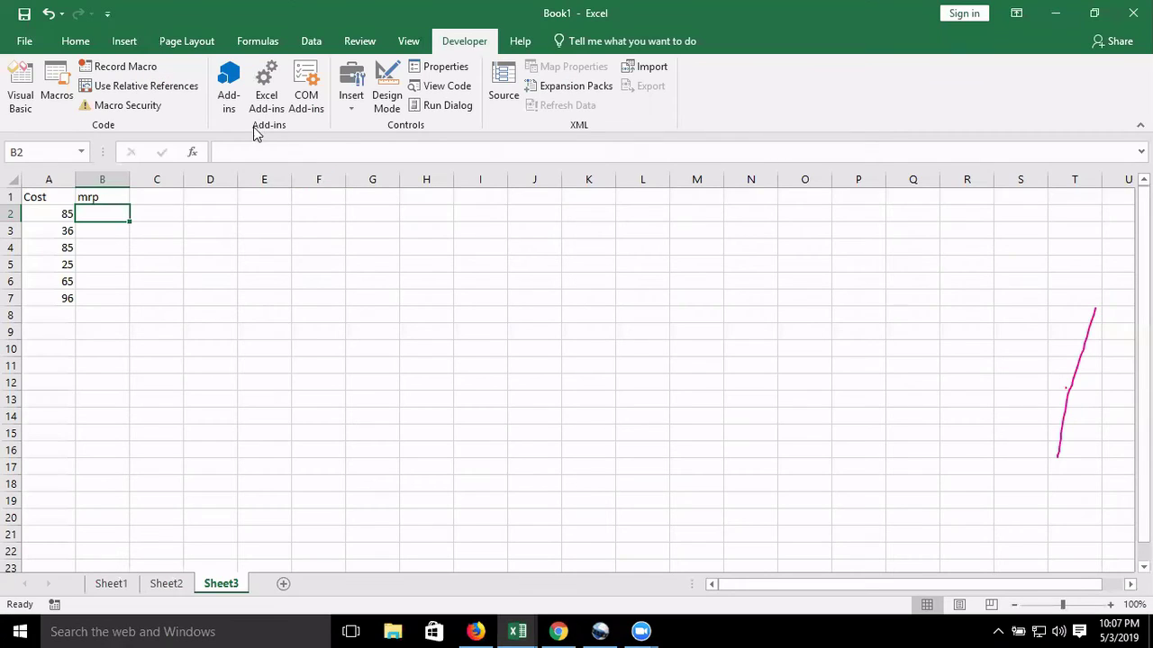
Run the MRP macro and check the mrp results in B2:B7 (135.4815 to 153.0144)
click(57, 86)
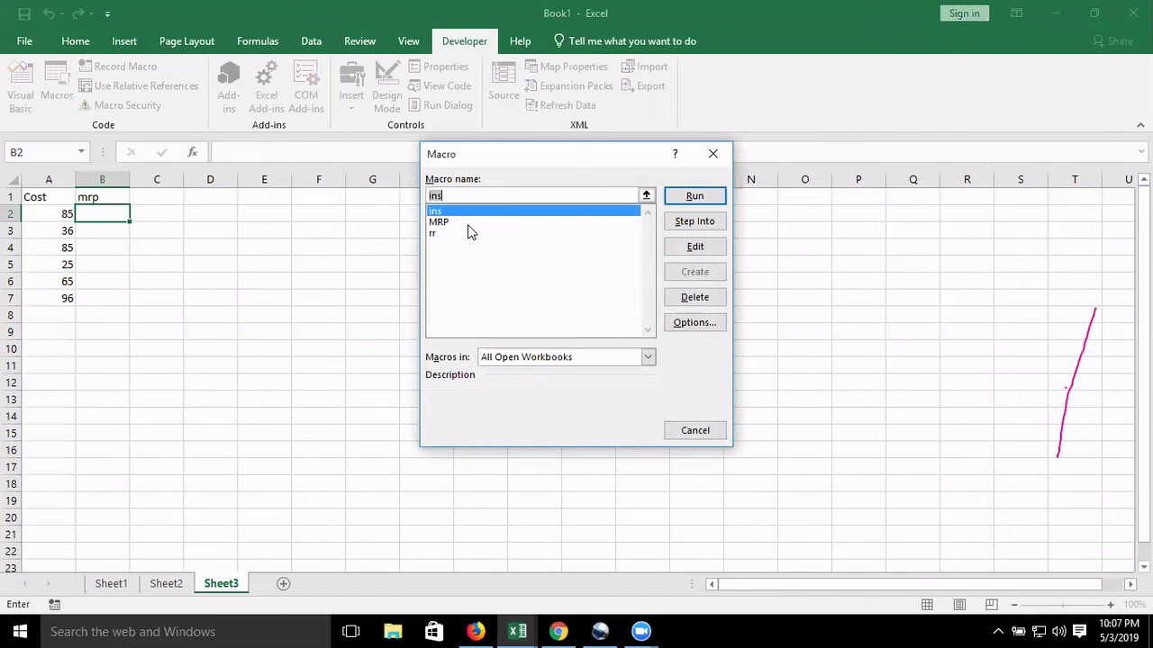
click(467, 222)
click(692, 323)
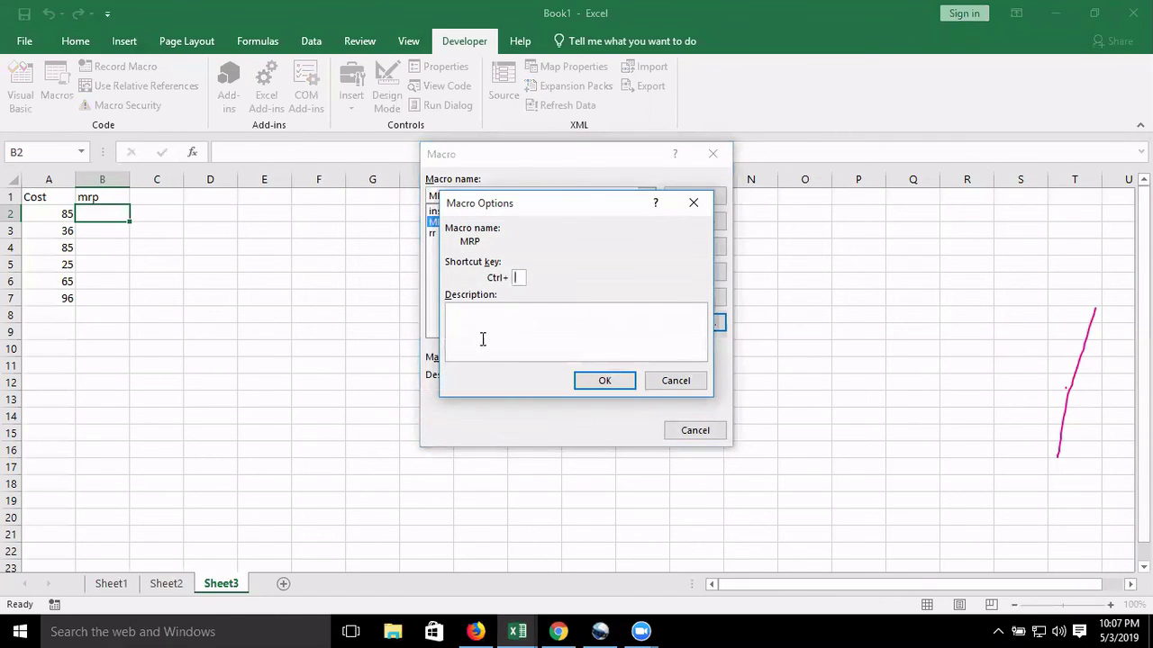
click(585, 384)
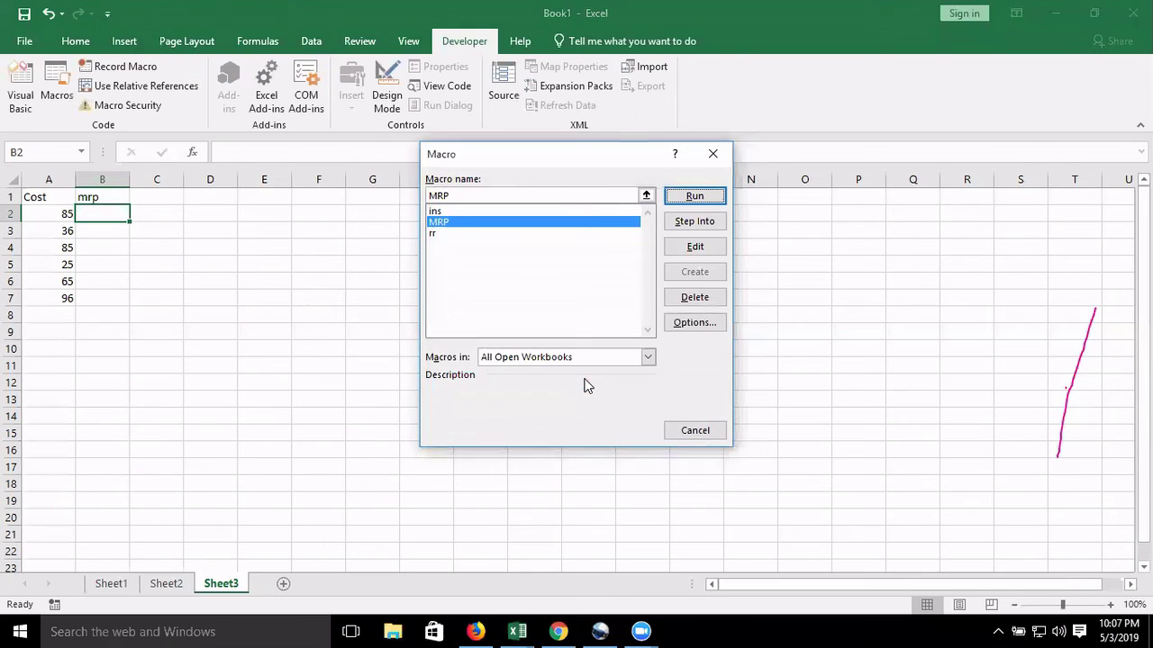
click(694, 198)
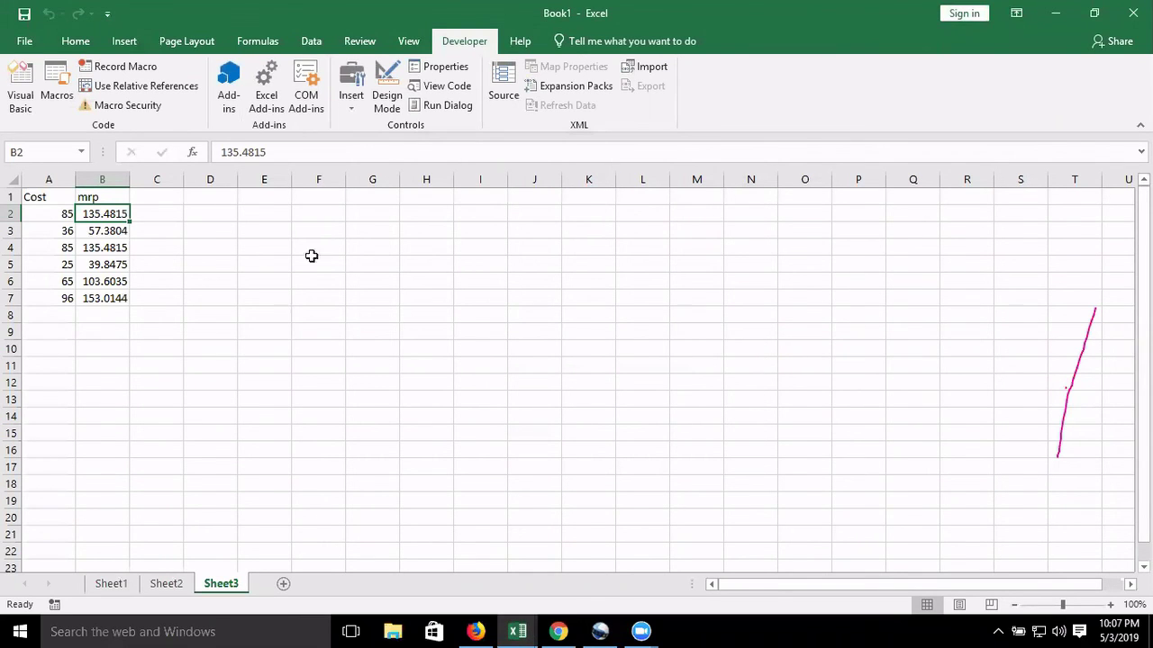
click(121, 303)
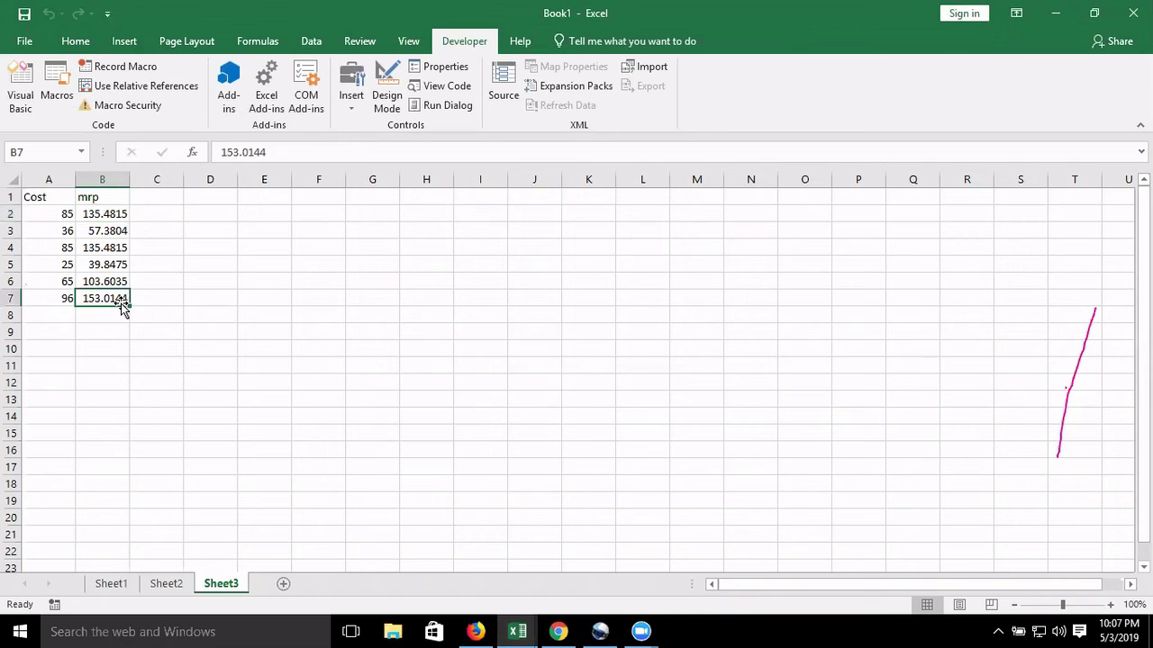
key(Up)
key(Up)
key(Up)
key(Up)
key(Up)
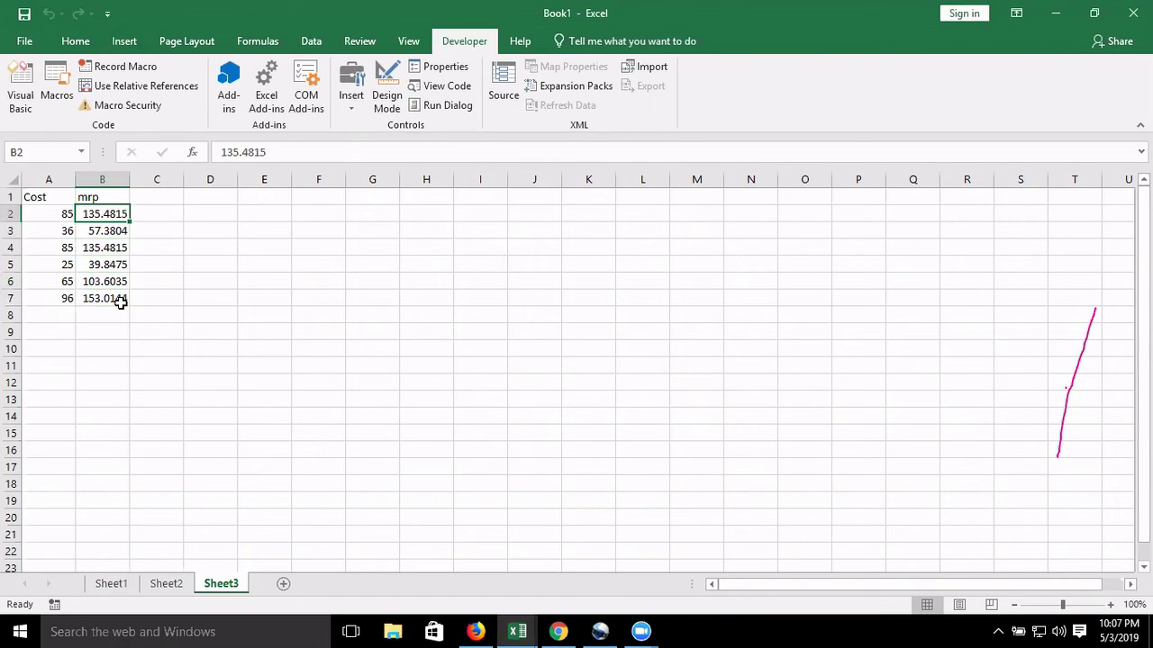
key(alt+Tab)
key(alt+Tab)
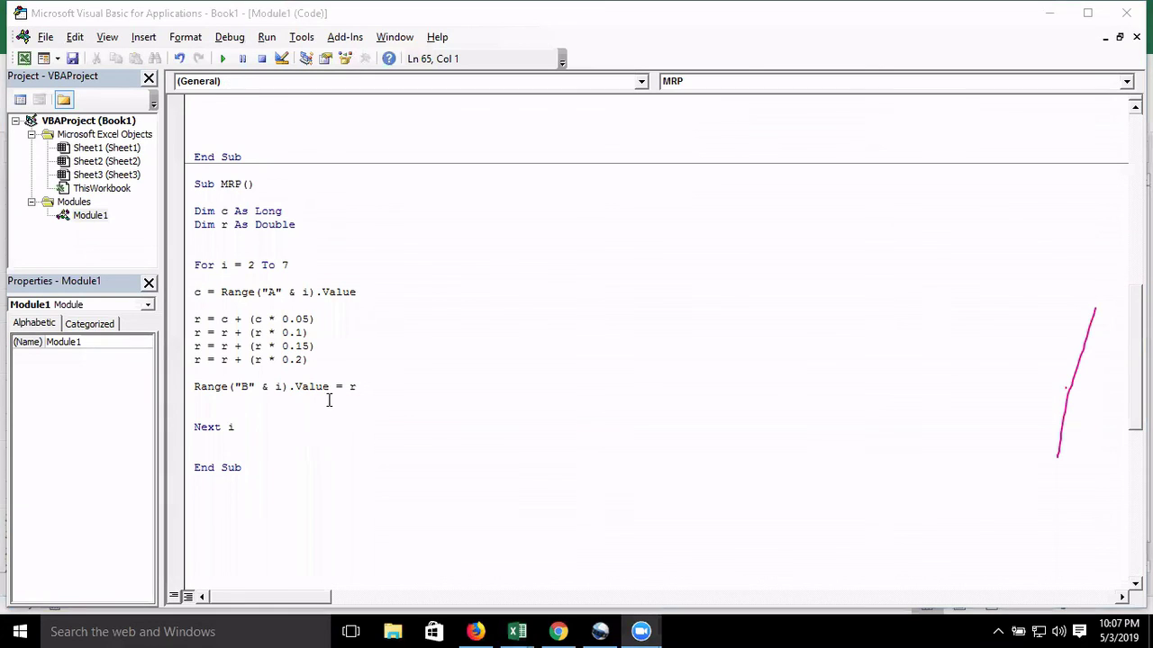
Change the column B assignment to write Int(r) instead of r
click(331, 401)
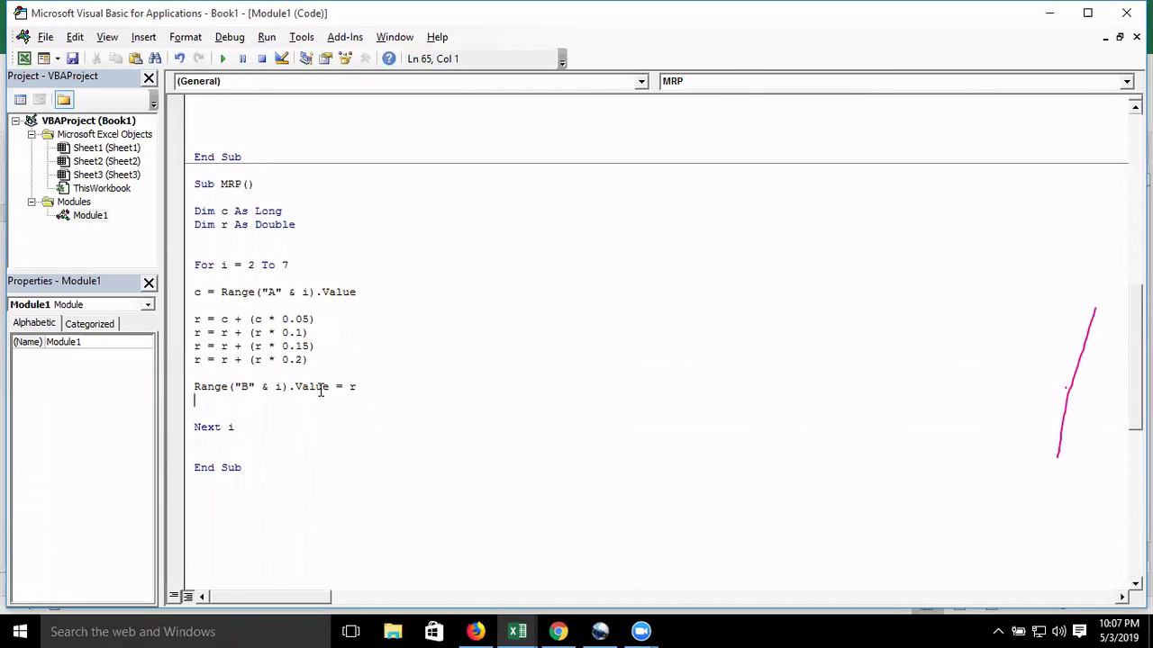
click(351, 386)
text(in)
text(t(r)
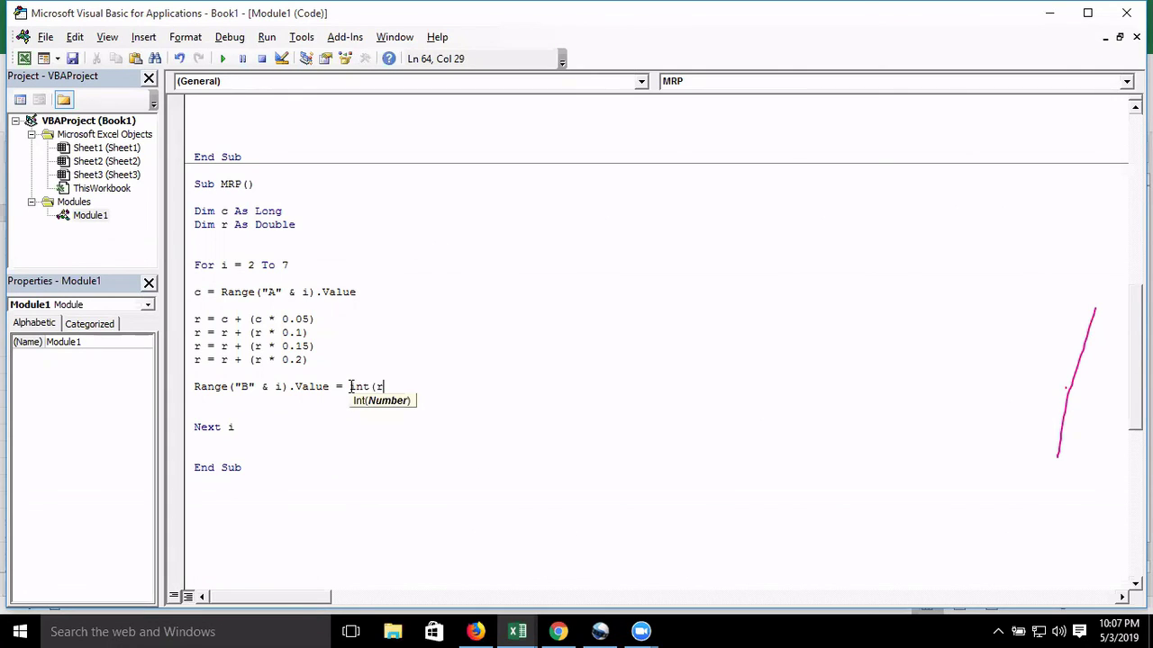
text())
key(Return)
key(Down)
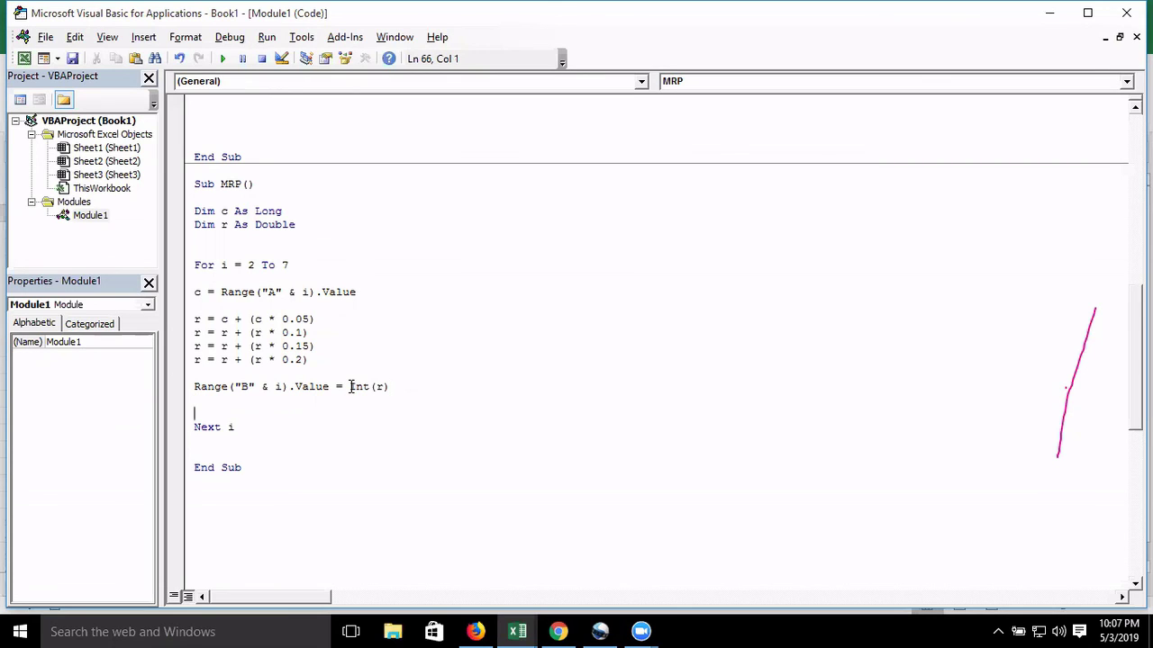
key(Down)
key(End)
click(358, 386)
Declare p As Long, set p = r, and write p instead of Int(r) to column B
click(249, 238)
text(d)
text(im p)
text( as Lo)
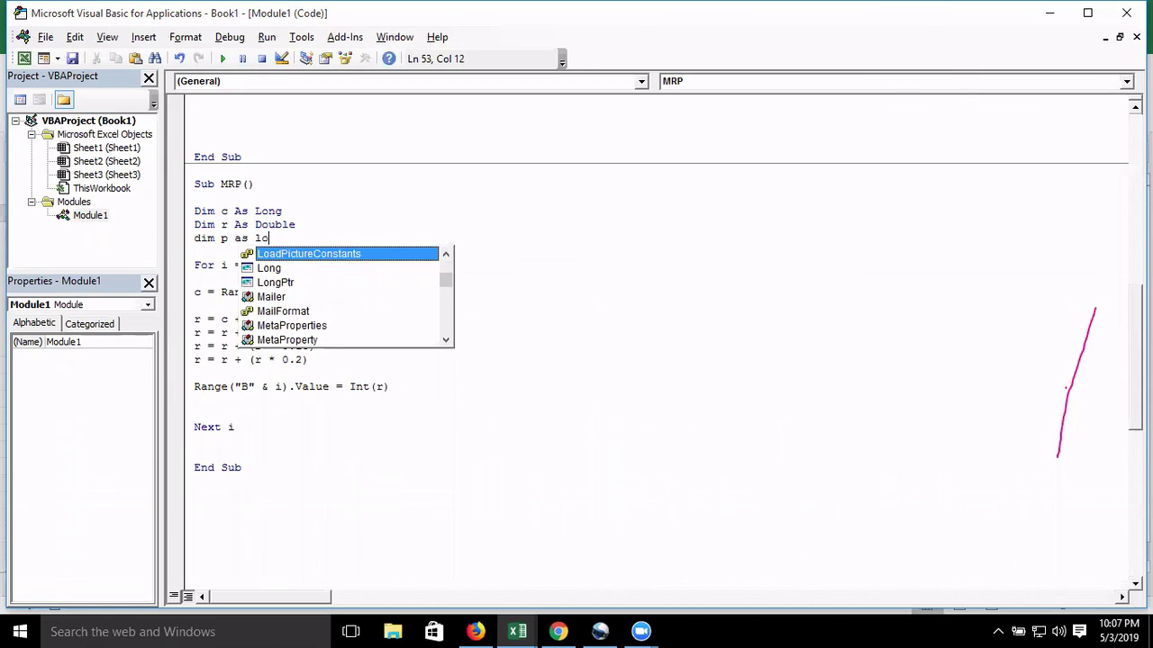
text(n)
key(Tab)
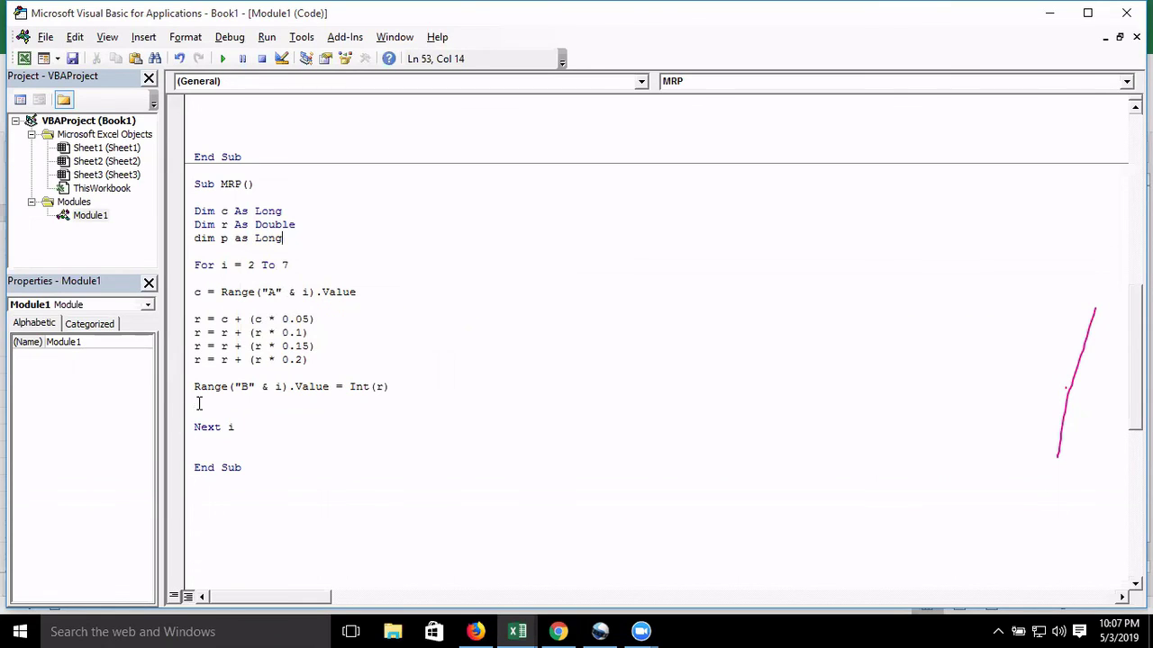
click(199, 402)
click(204, 373)
key(Return)
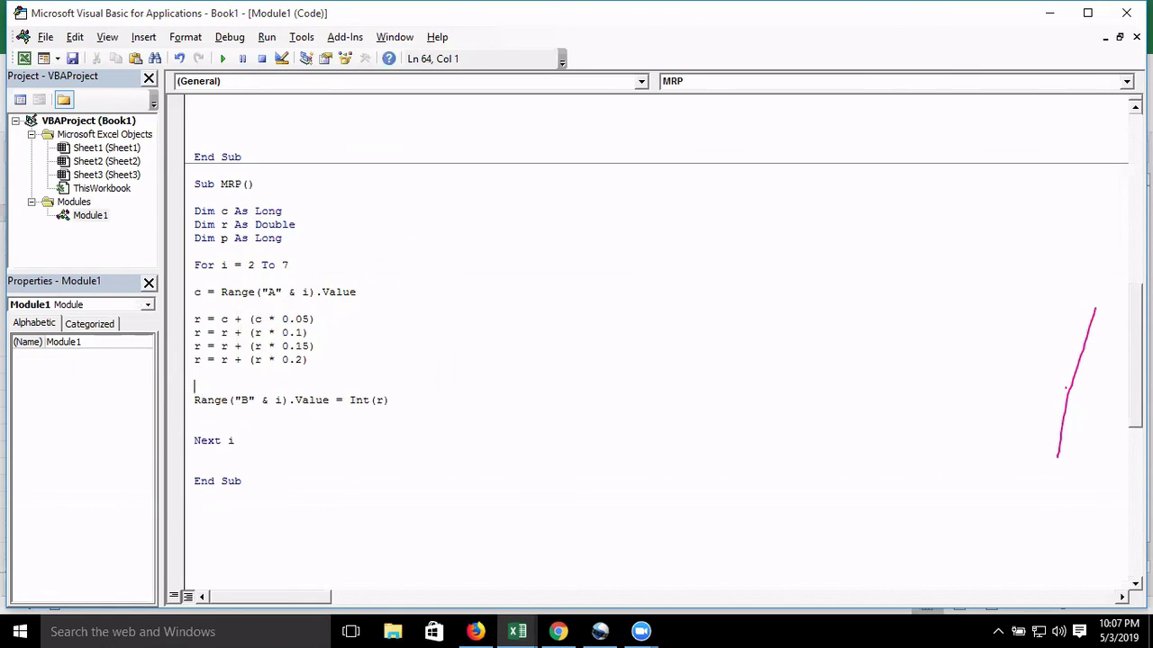
text(p )
text(= r)
click(347, 425)
drag(398, 399, 351, 405)
text(p)
click(362, 372)
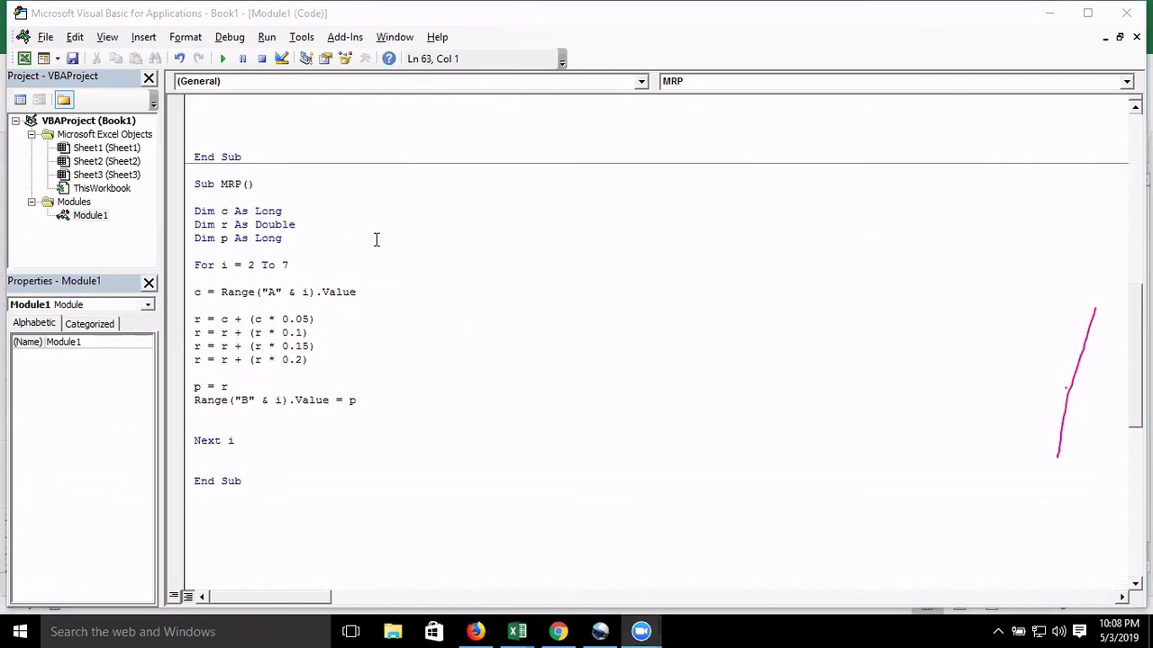
Rerun the MRP macro so Sheet3's mrp column shows 135, 57, 135, 40, 104, 153
key(alt+Tab)
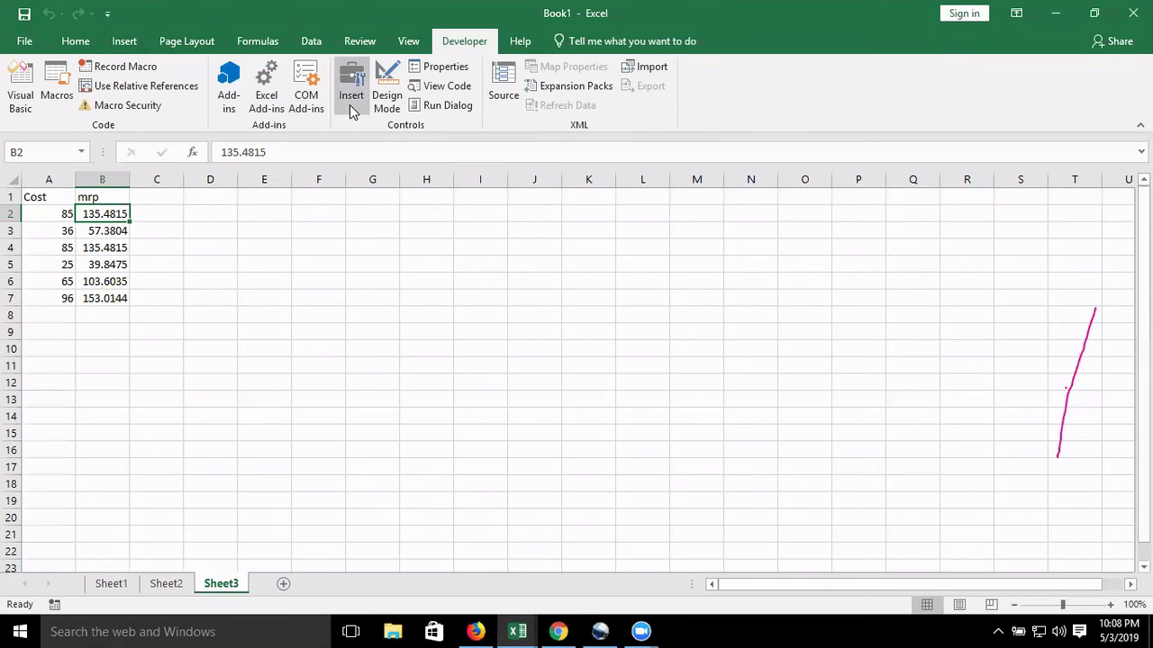
click(56, 86)
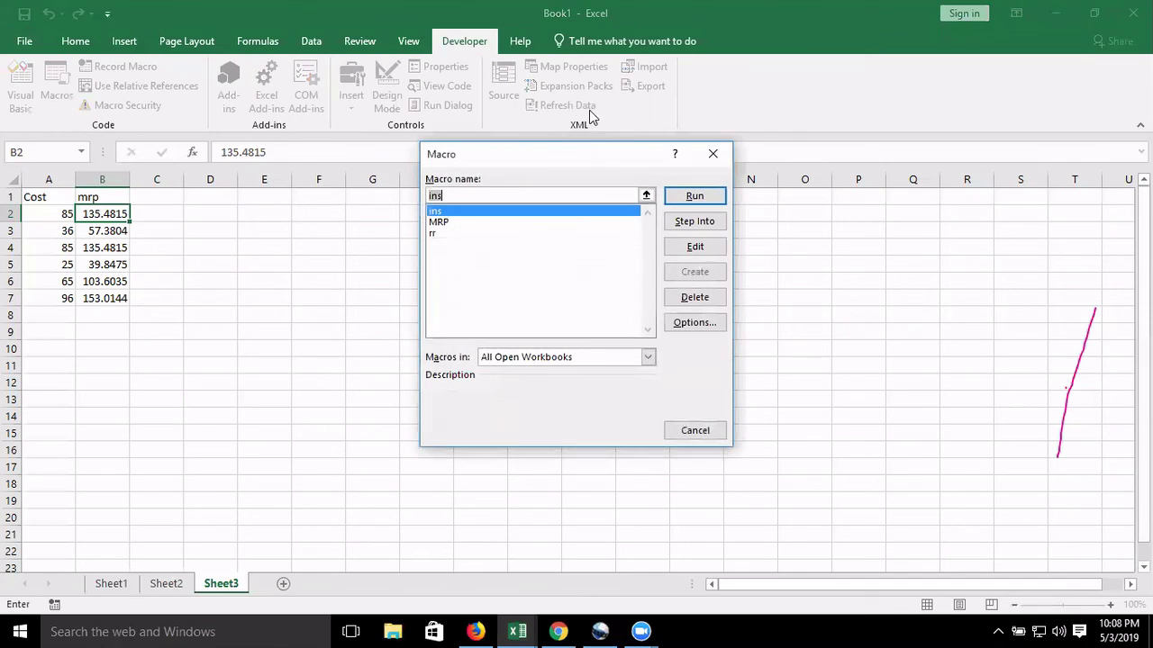
click(478, 222)
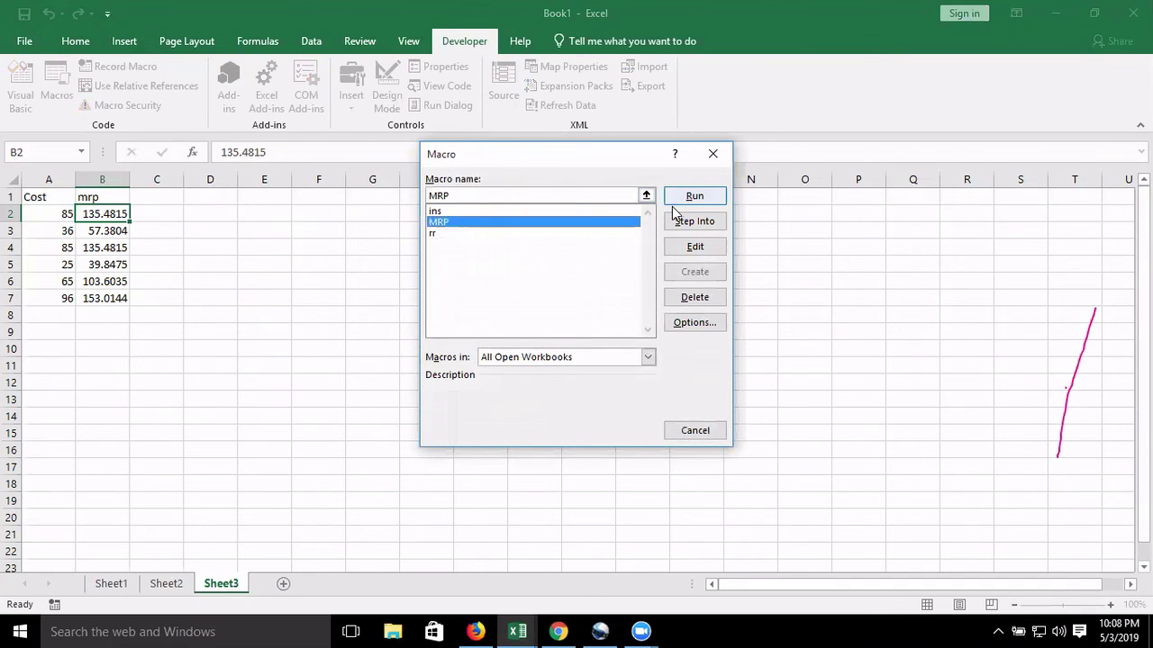
click(677, 198)
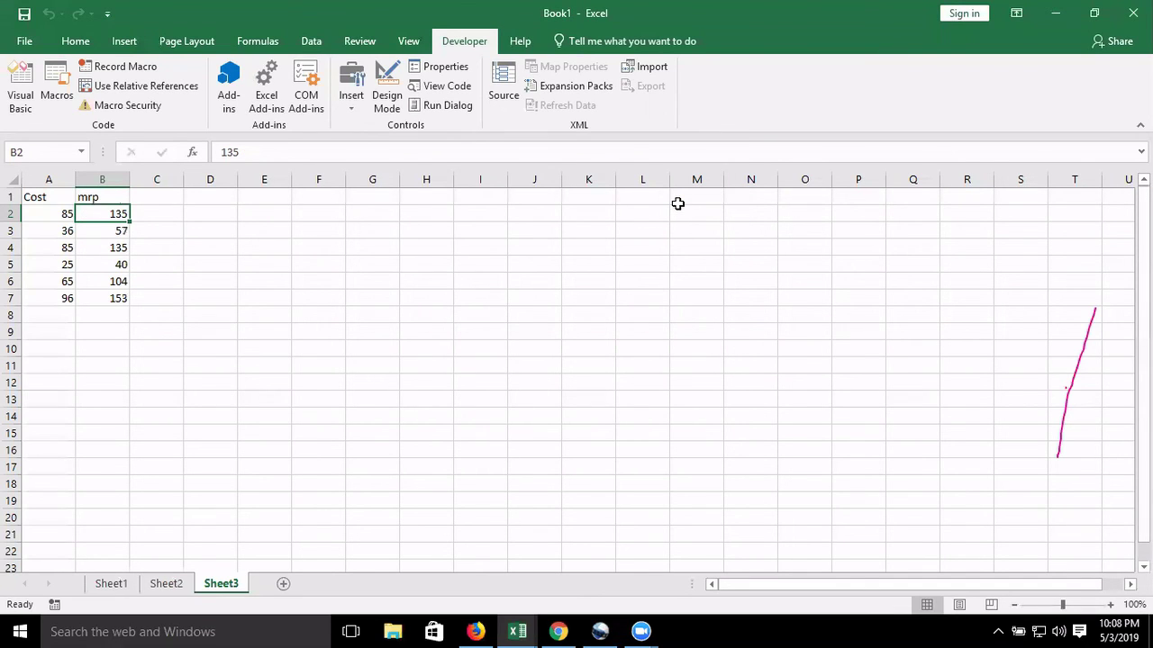
click(389, 245)
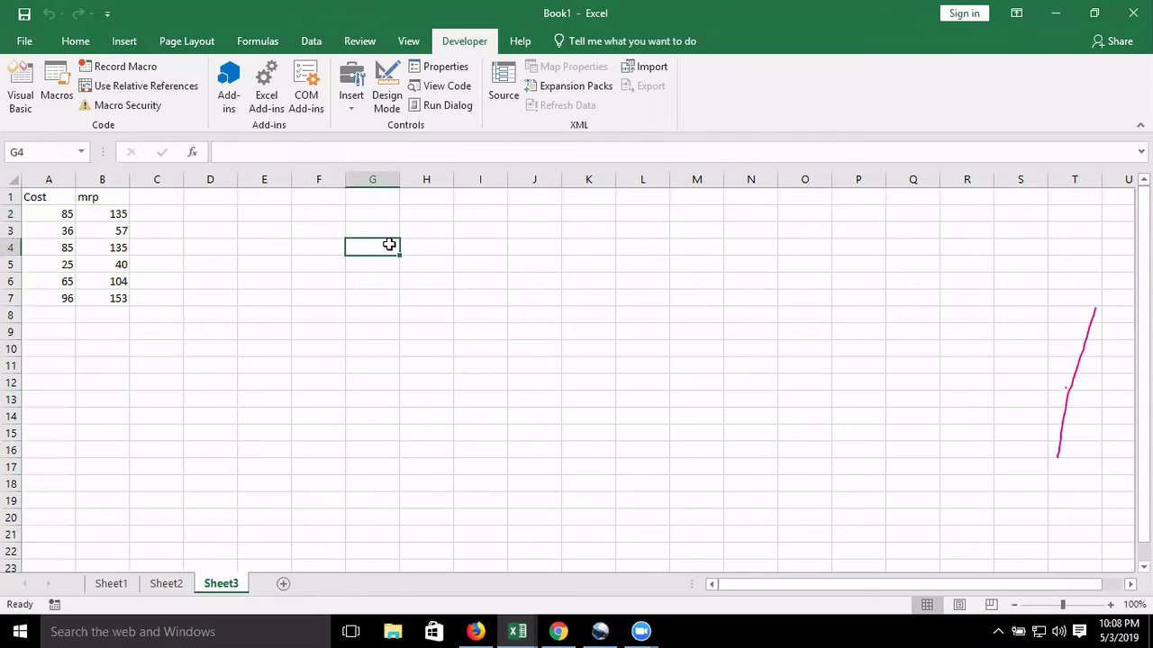
key(alt+Tab)
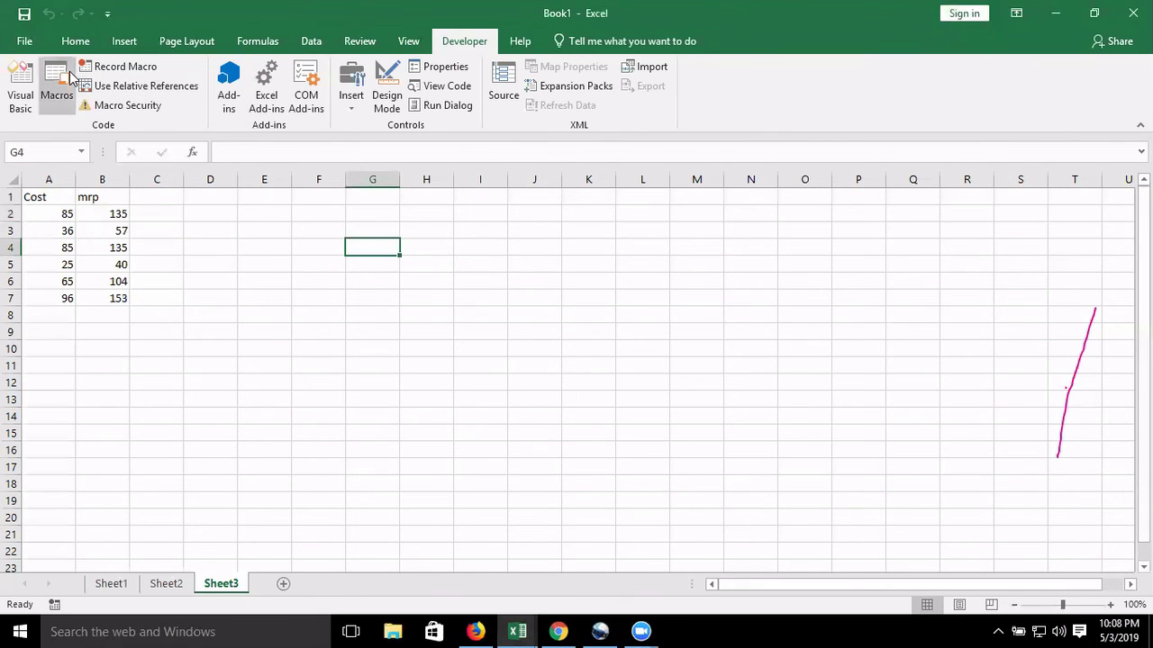
Start Save As and choose Local Disk (D:) as the save location
click(24, 40)
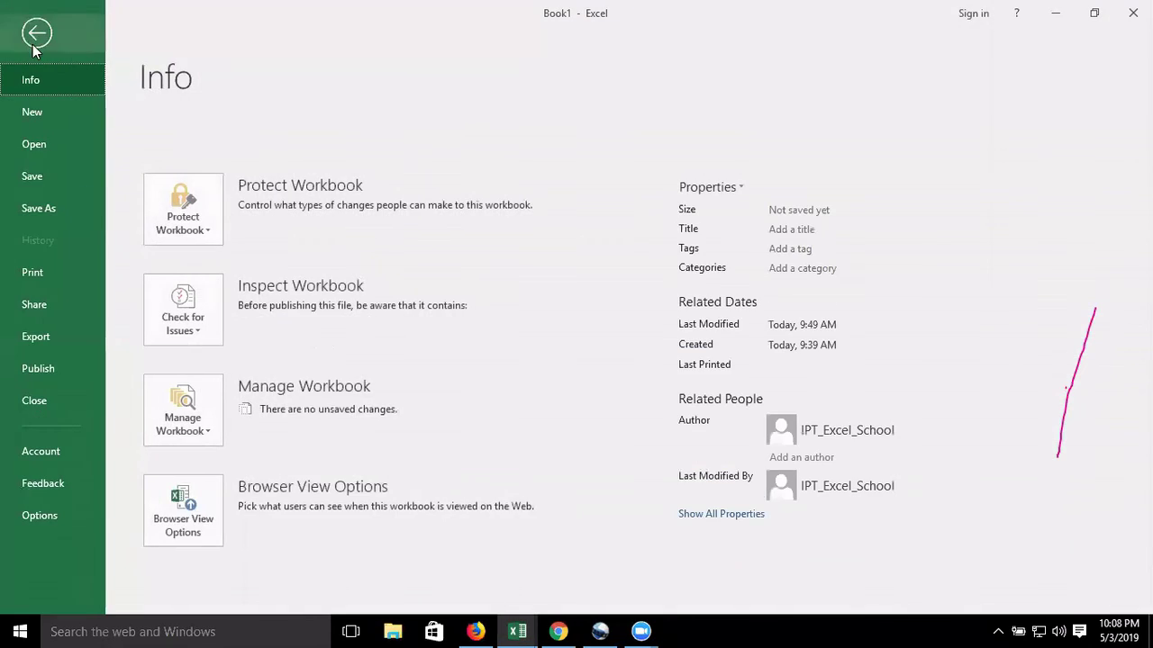
click(71, 208)
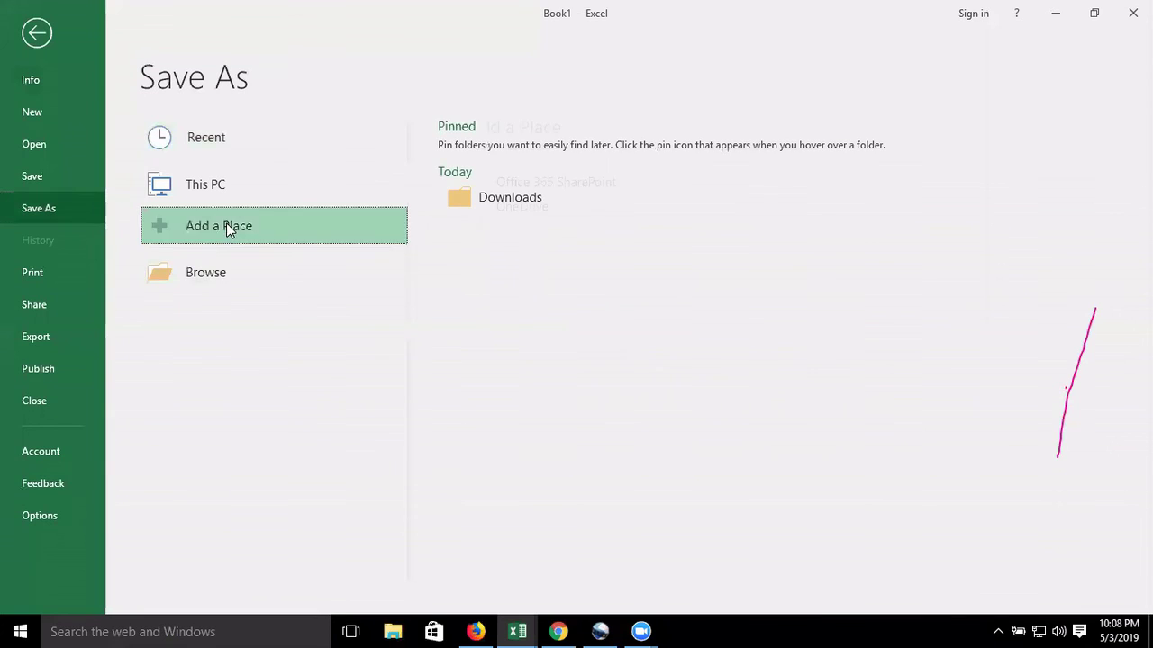
click(219, 275)
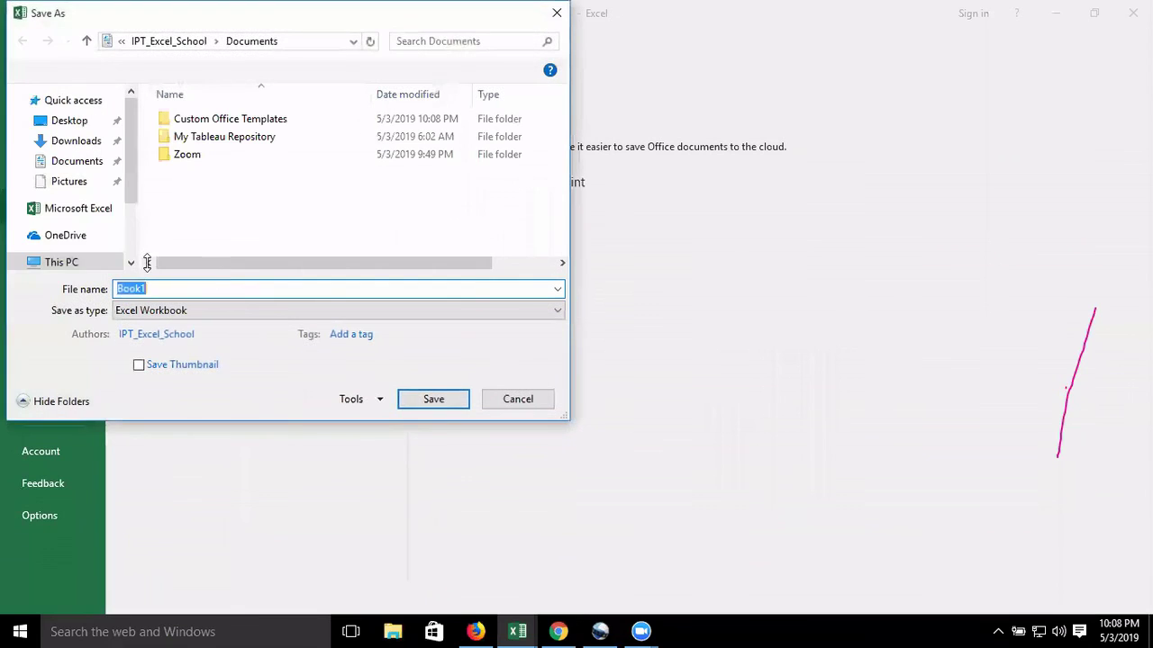
mouse_move(132, 189)
mouse_down()
mouse_move(133, 236)
mouse_move(122, 174)
mouse_up()
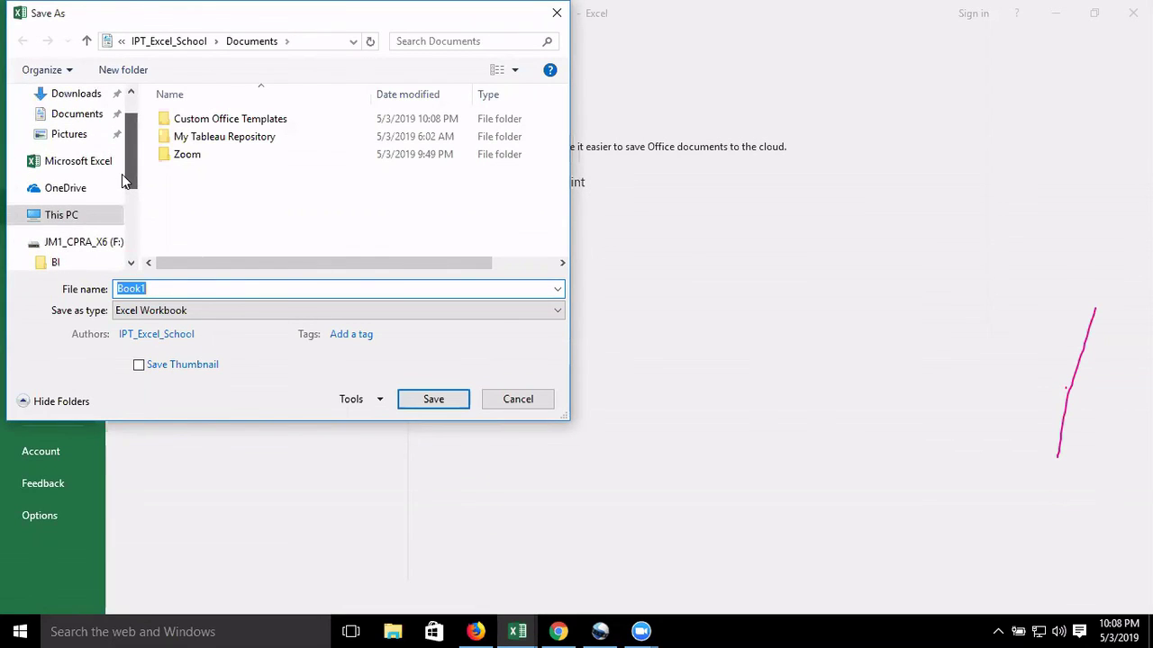
click(18, 216)
drag(135, 162, 134, 193)
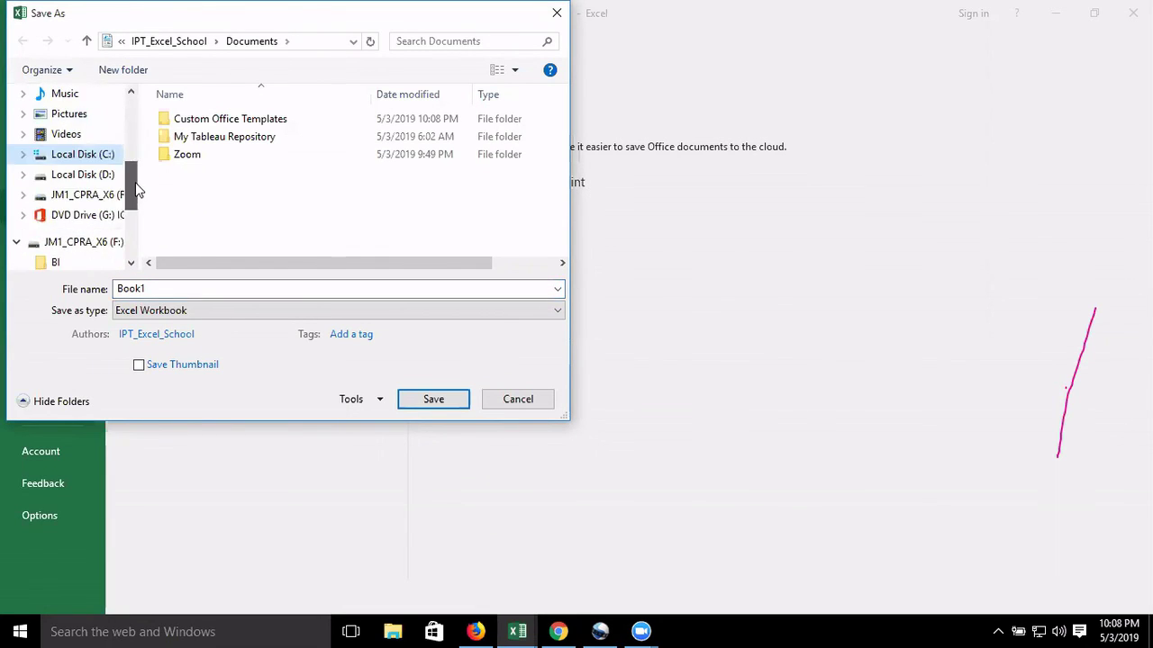
click(108, 175)
double_click(126, 290)
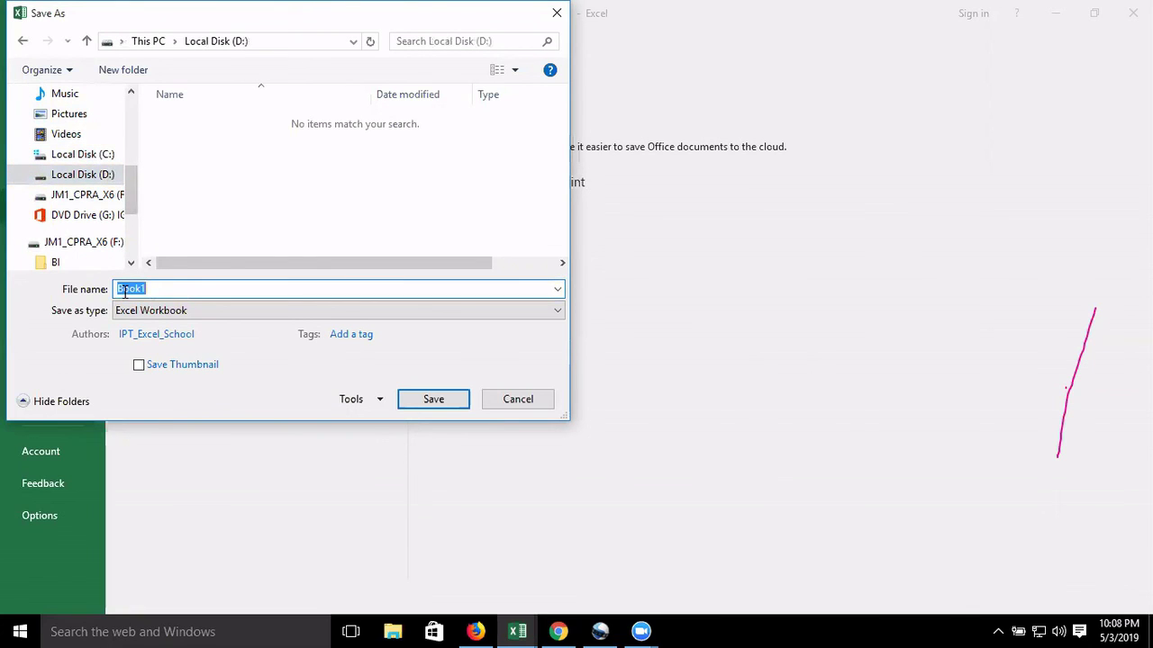
Save the workbook as Excel Macro-Enabled Workbook 'Calcuation' and close Excel
text(Ca)
text(cuatio)
text(n)
click(178, 311)
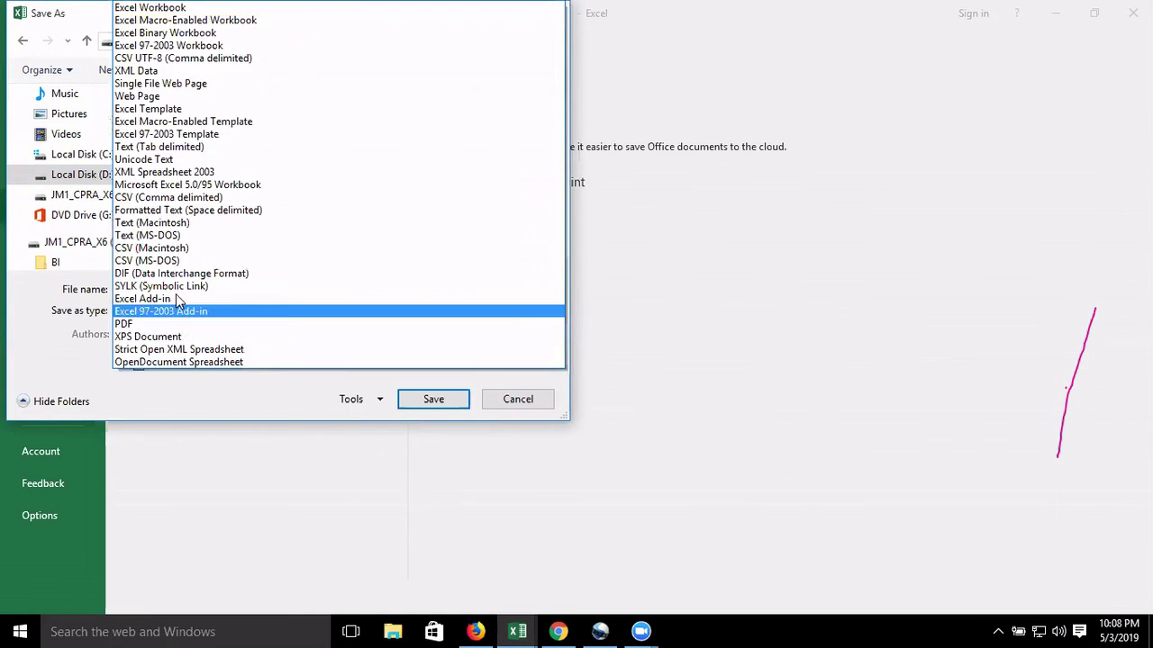
click(207, 17)
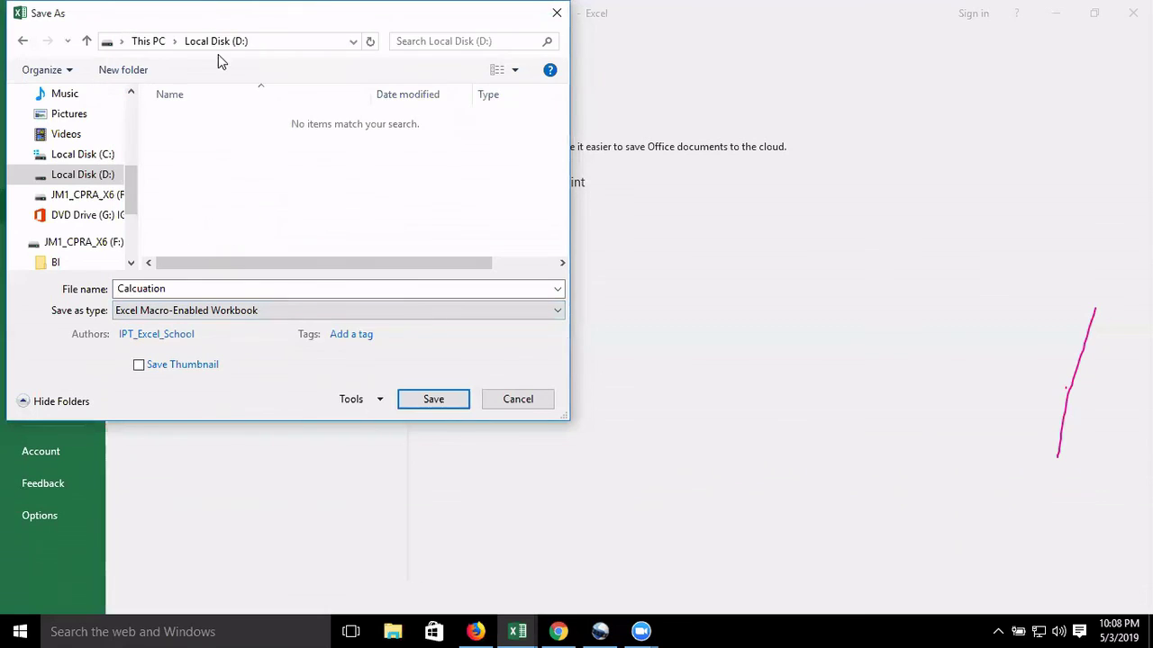
click(428, 403)
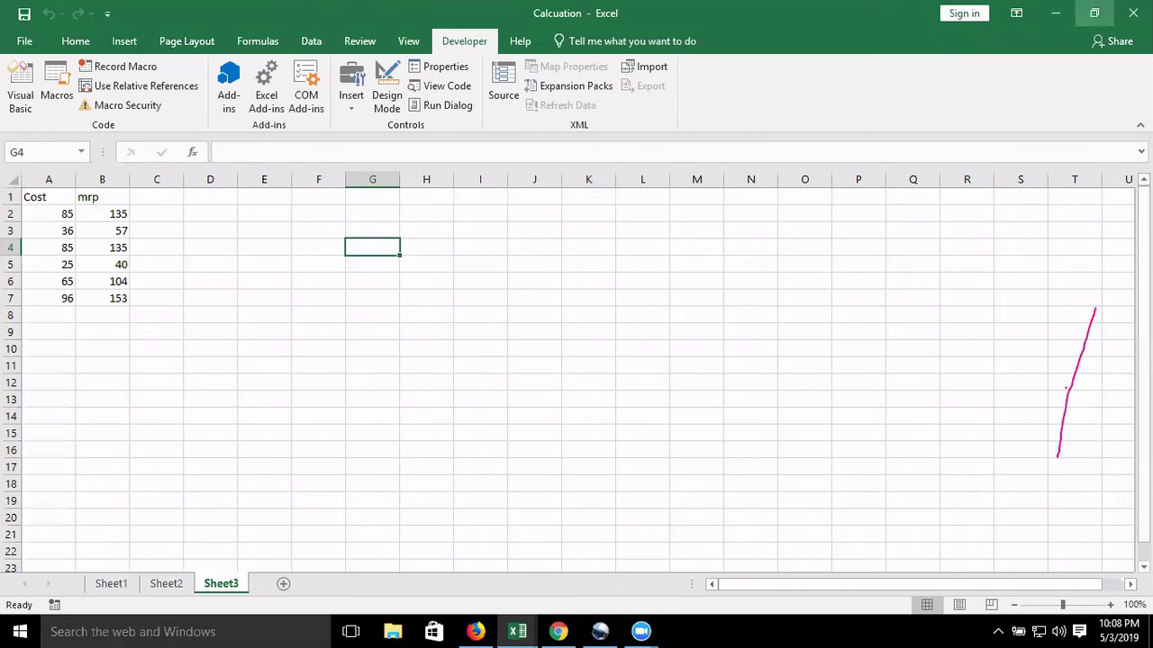
click(1133, 13)
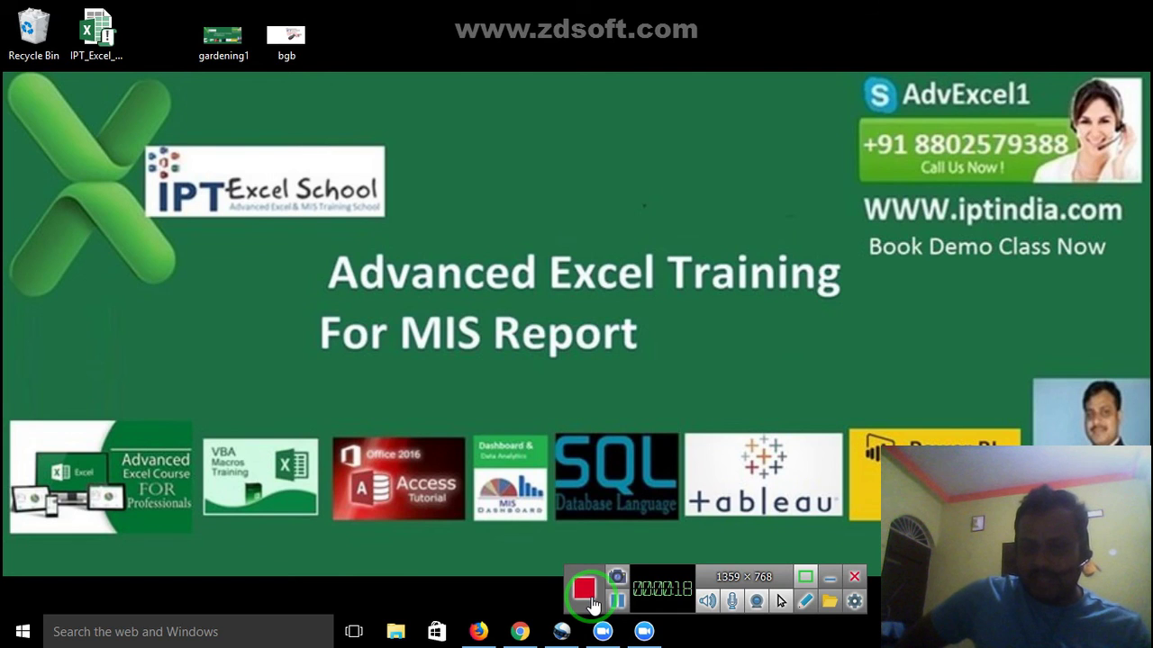
End the ZD Soft screen recording so Zoom starts converting the meeting recording
mouse_move(605, 636)
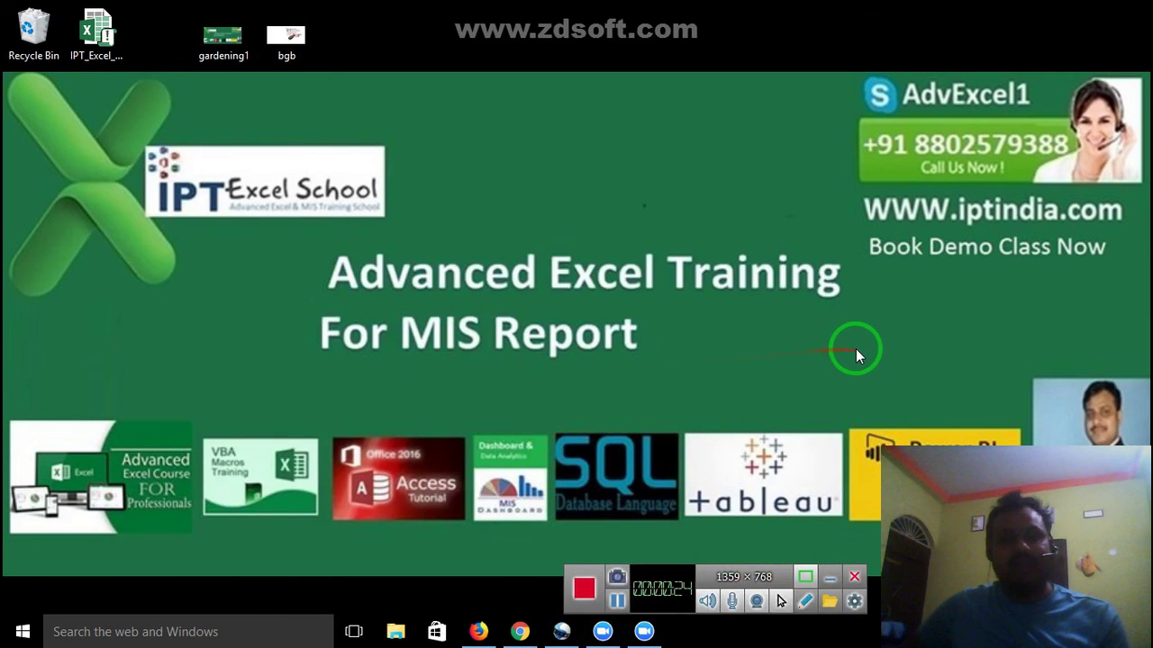
click(856, 349)
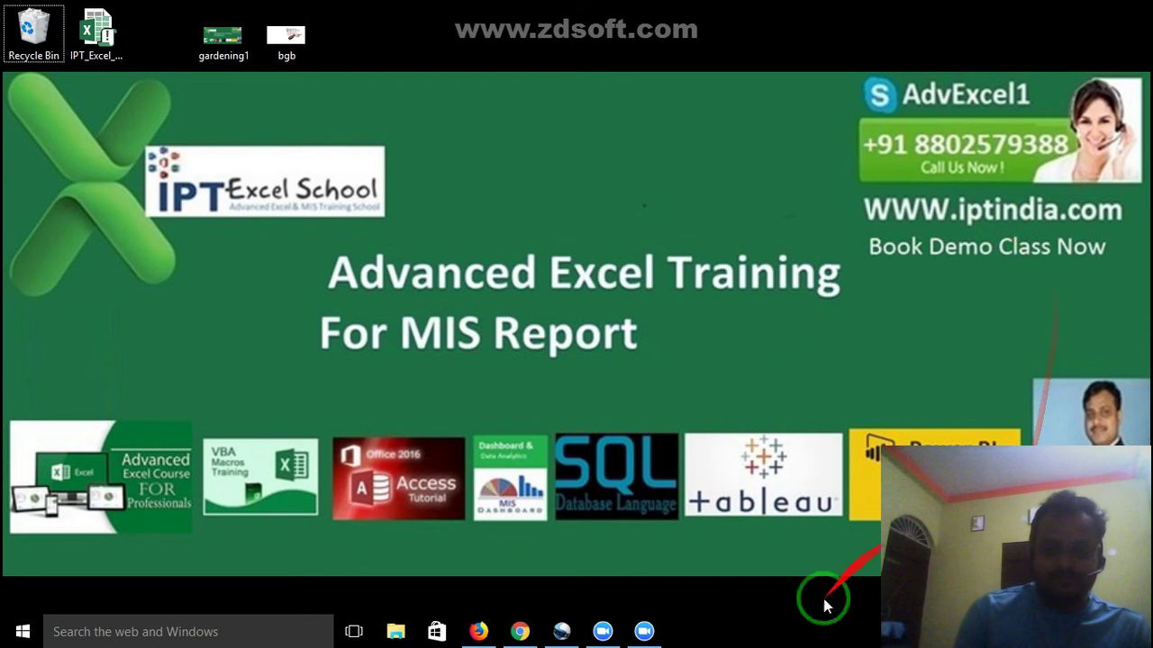
click(644, 631)
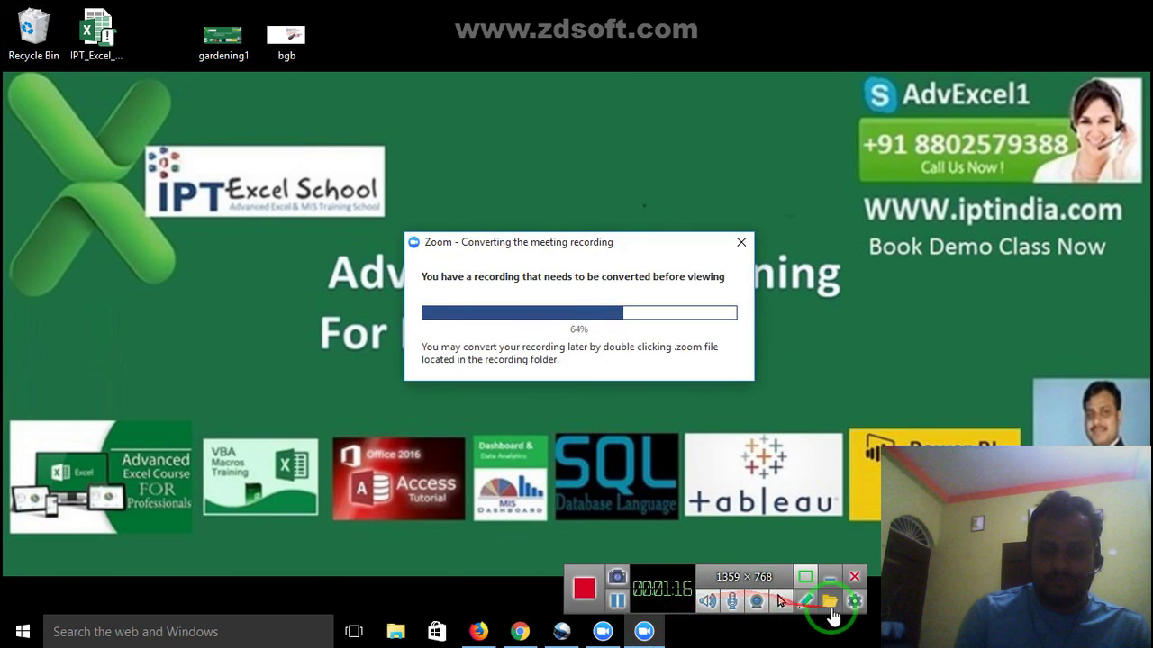